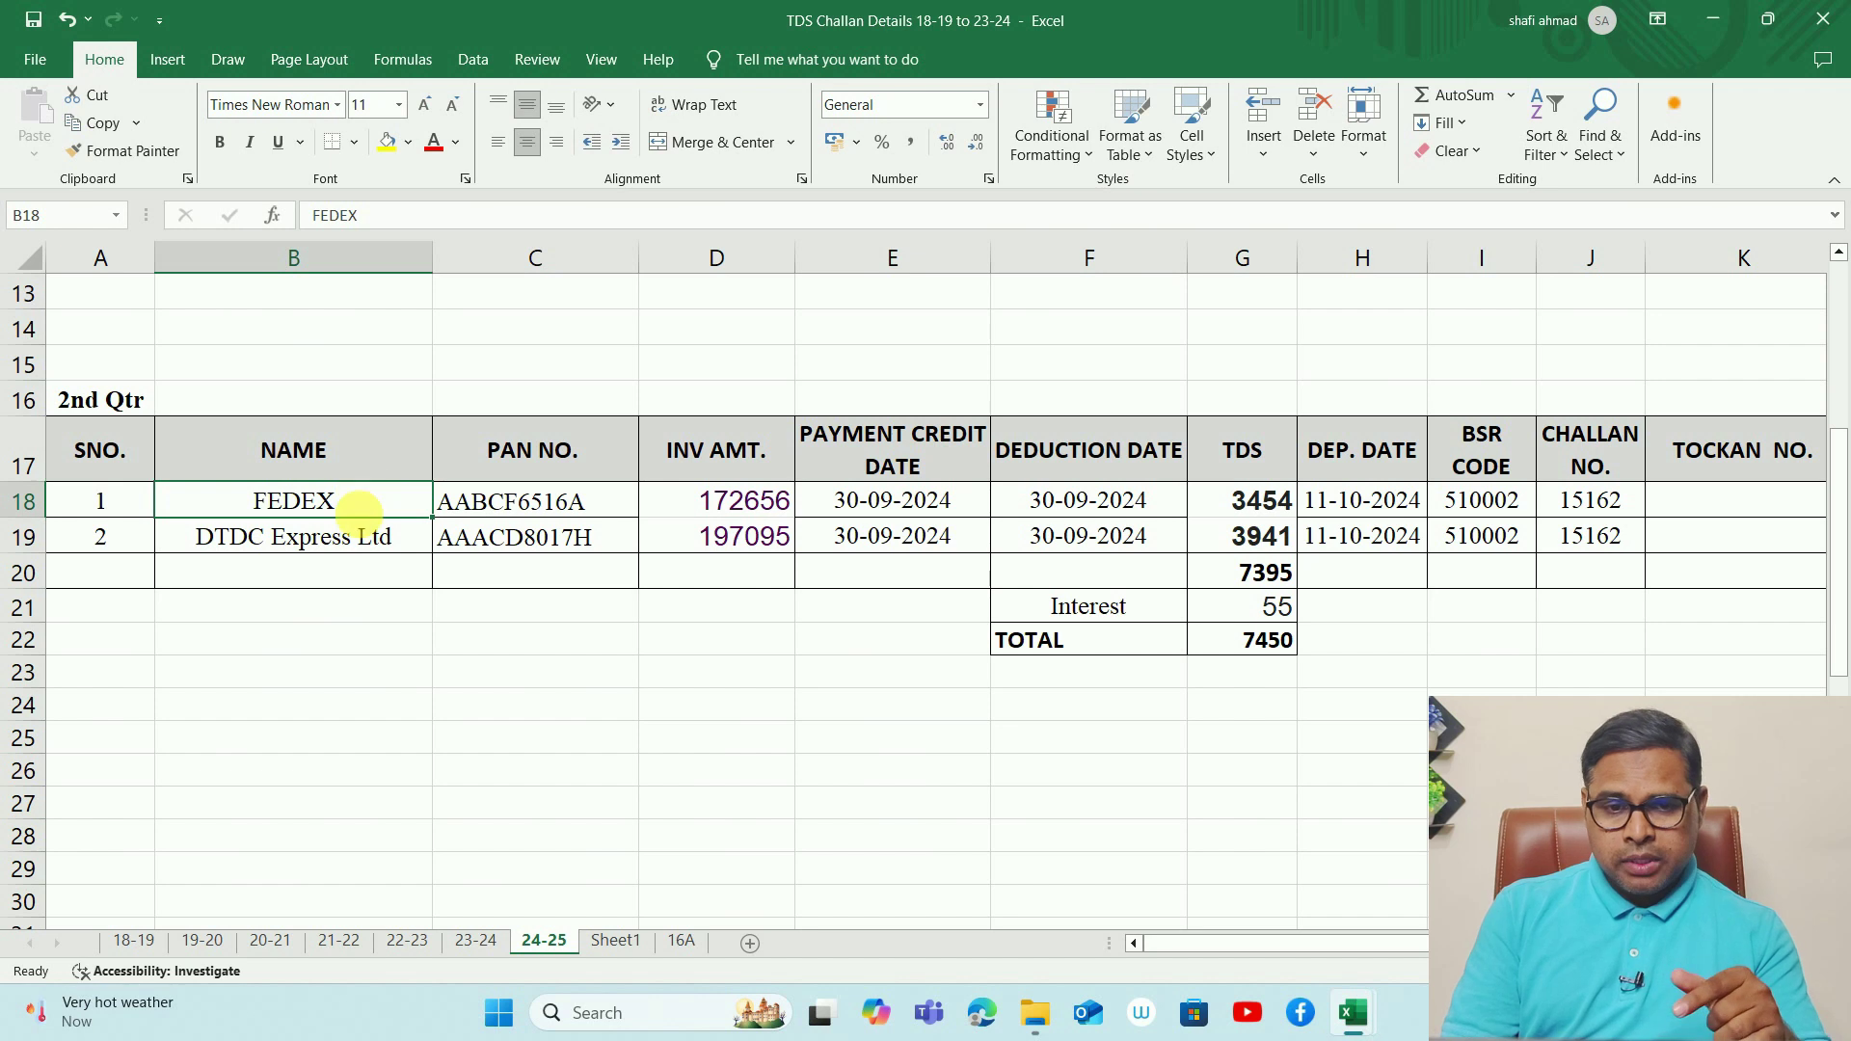
- Check the 2nd Qtr FEDEX TDS of 3454, interest of 55 and the 7450 SUM total, then show the desktop
click(365, 547)
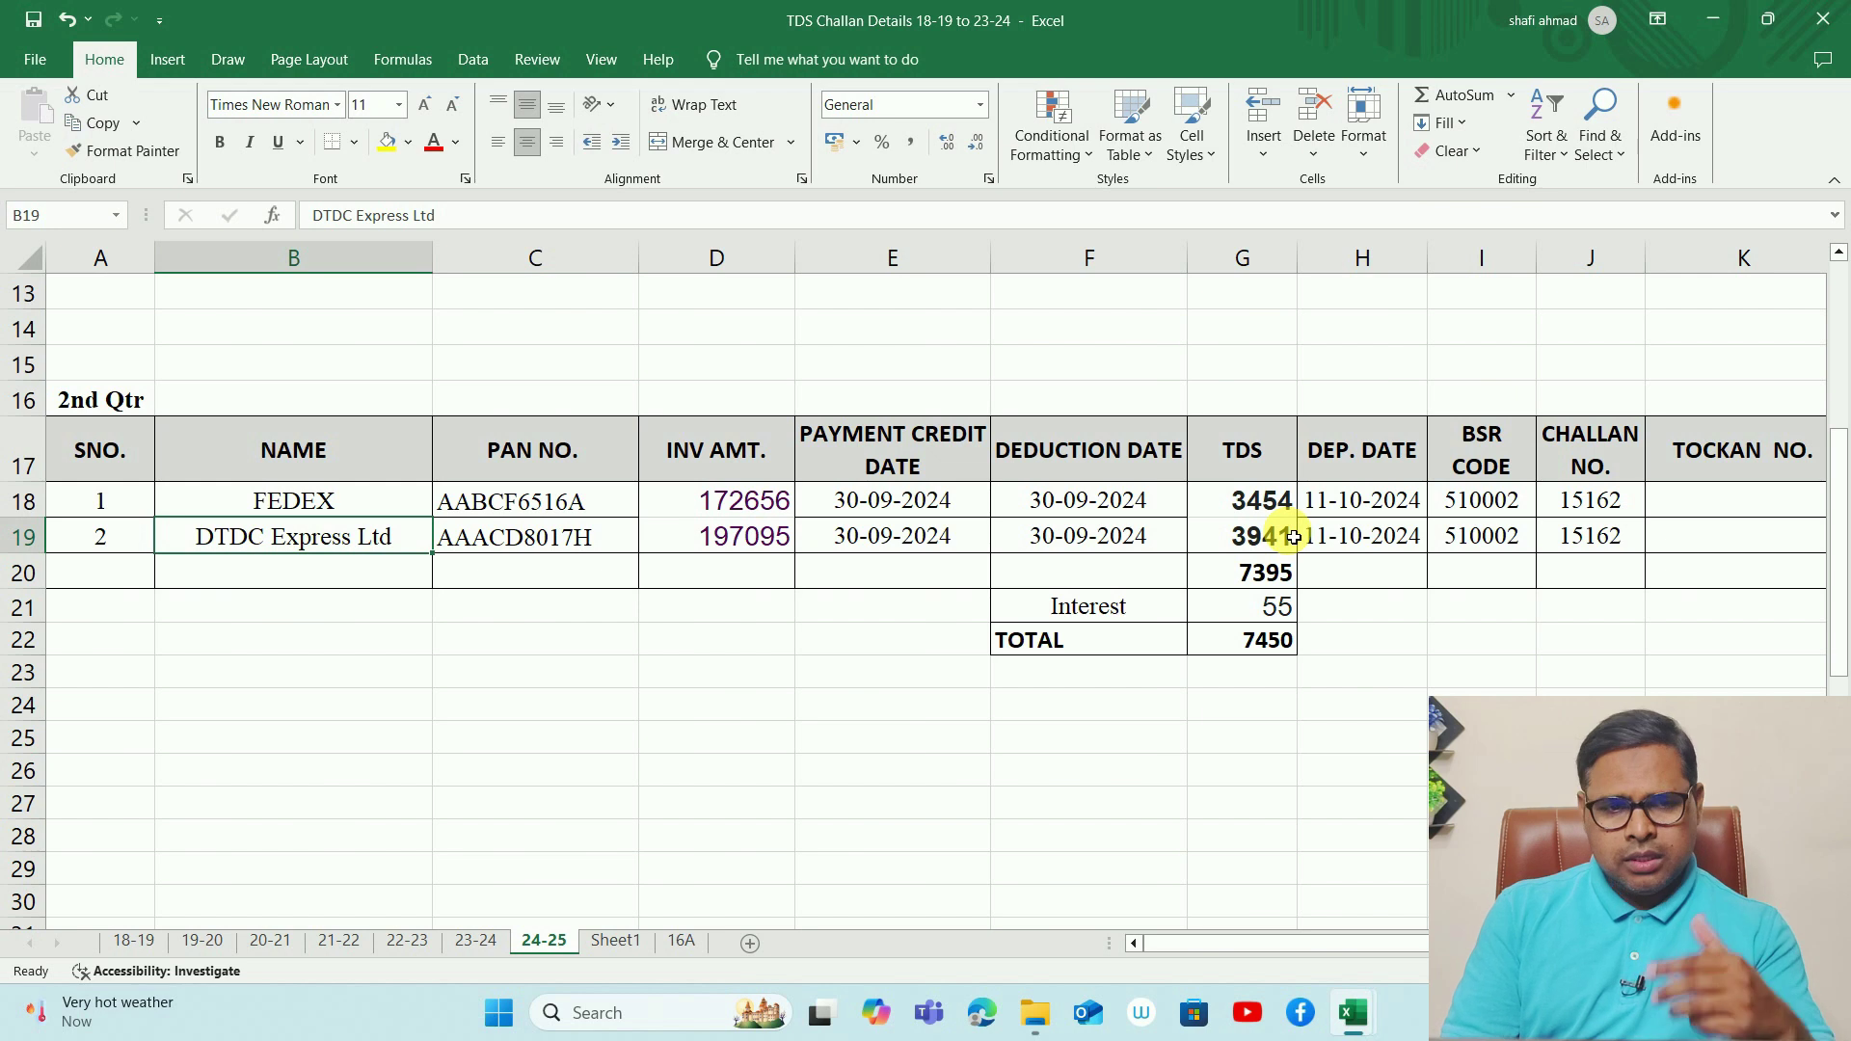
click(1253, 499)
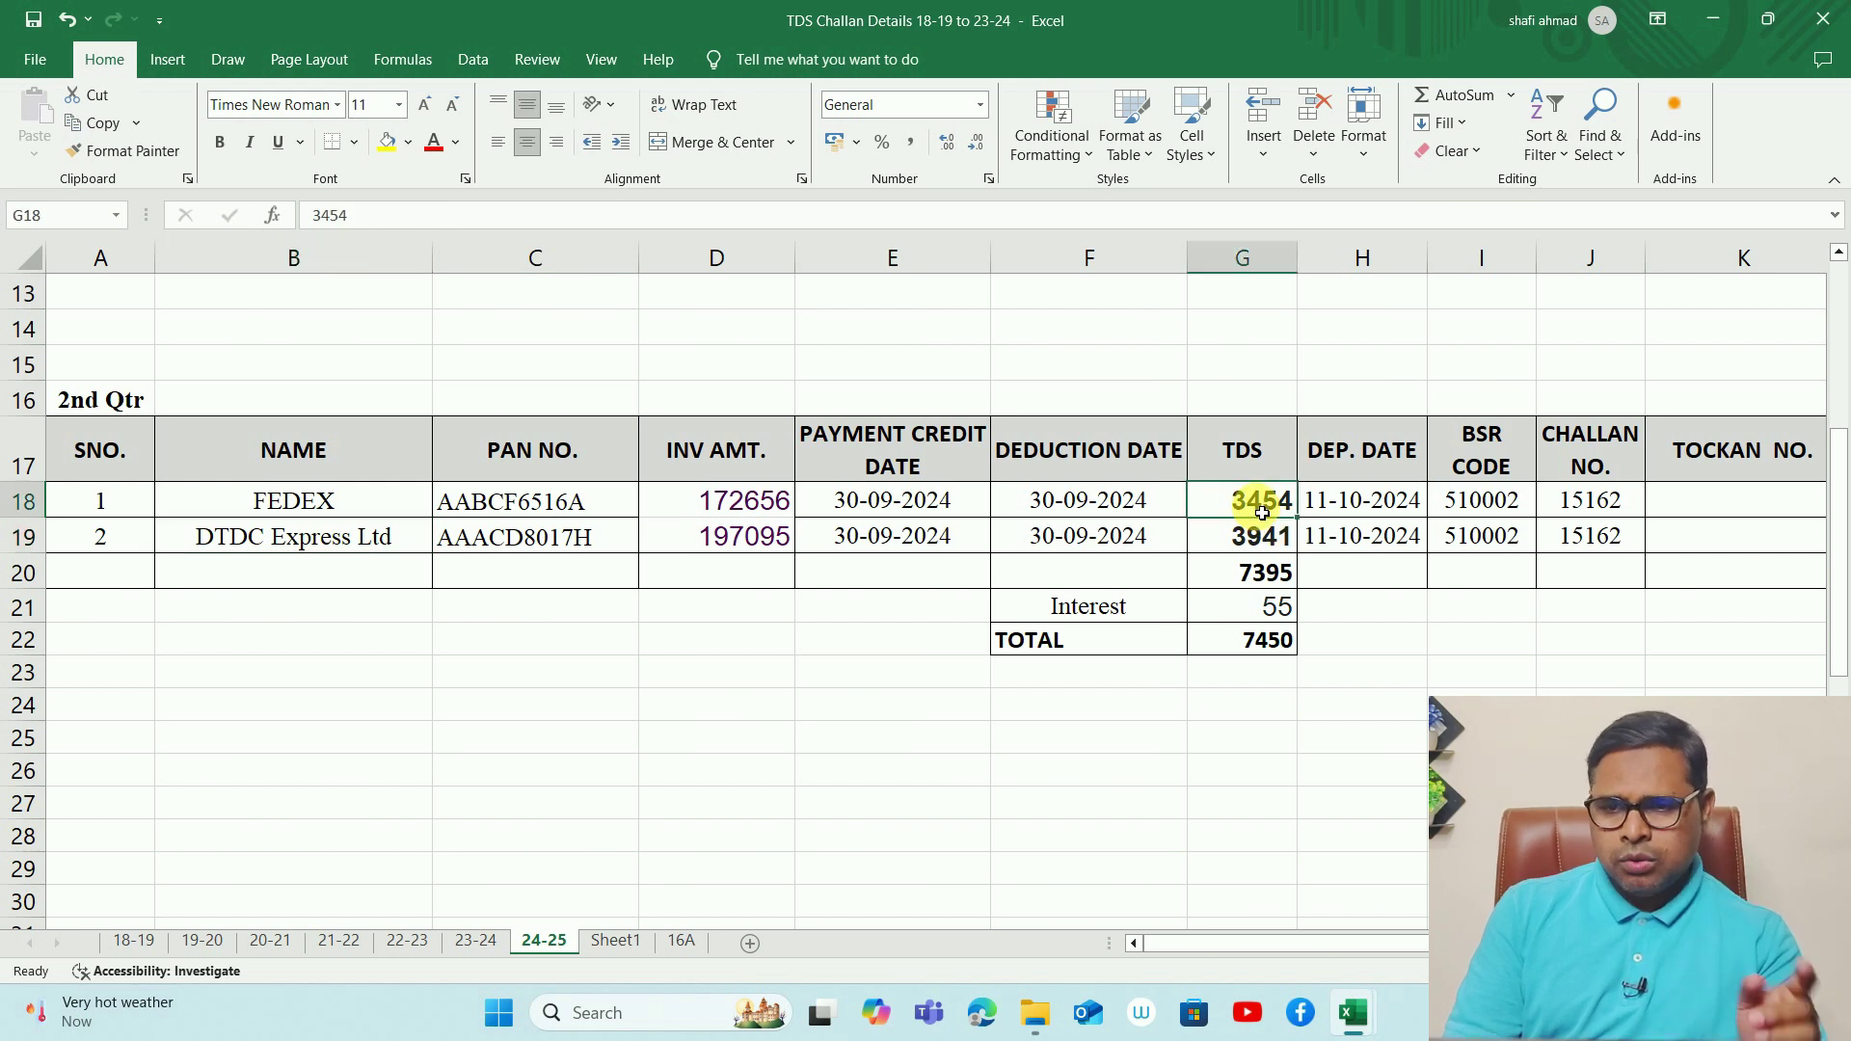
click(1264, 608)
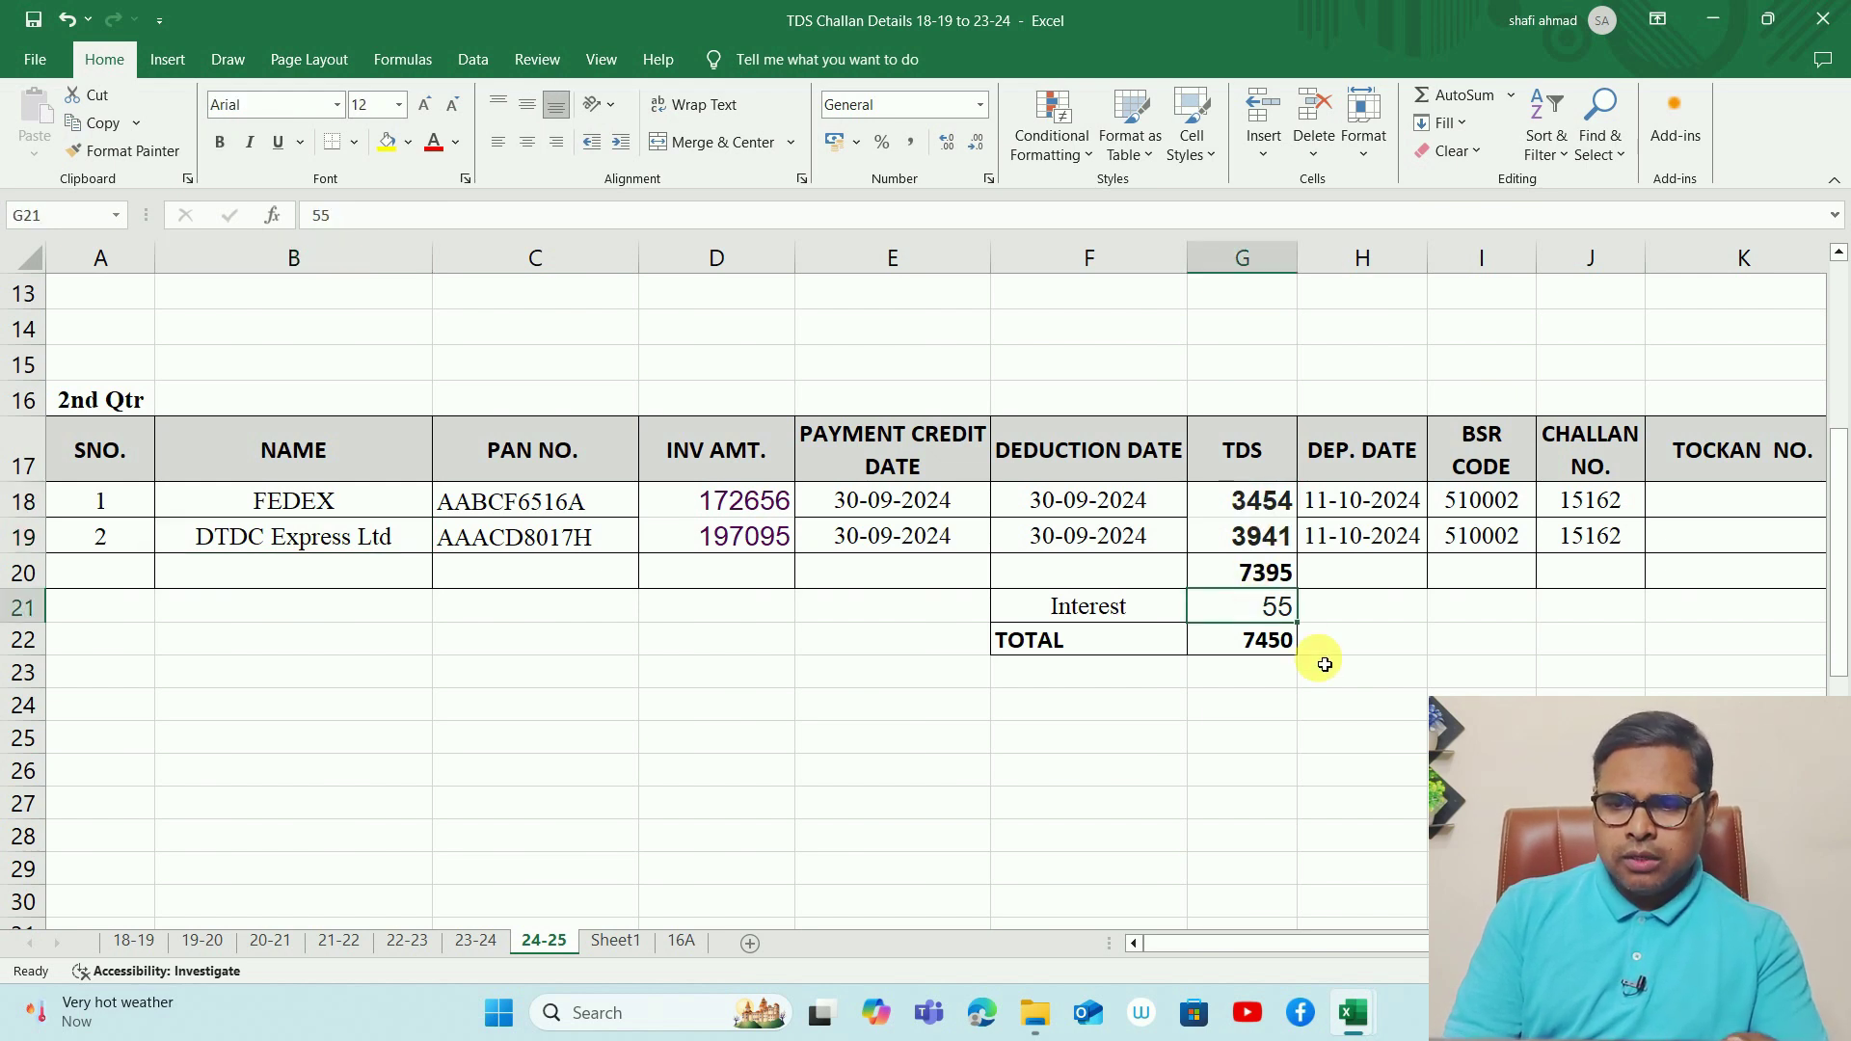
double_click(1273, 644)
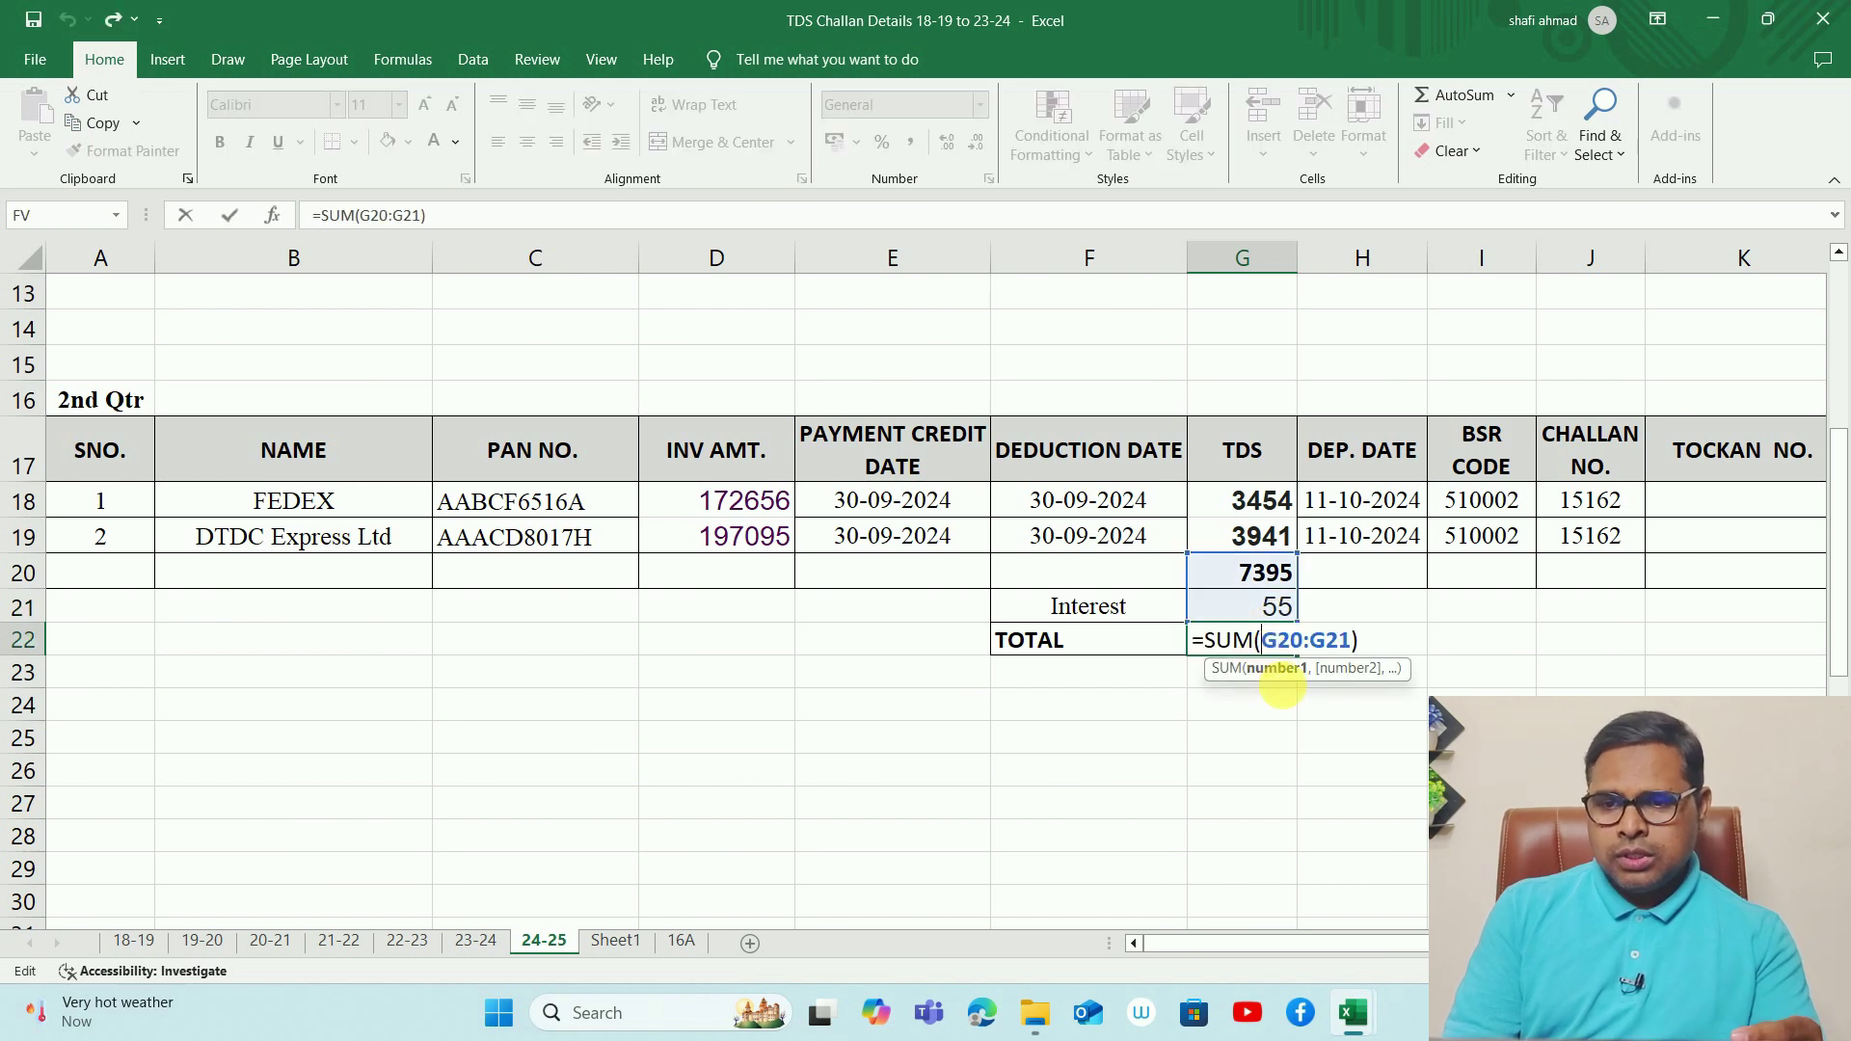
key(ctrl+Return)
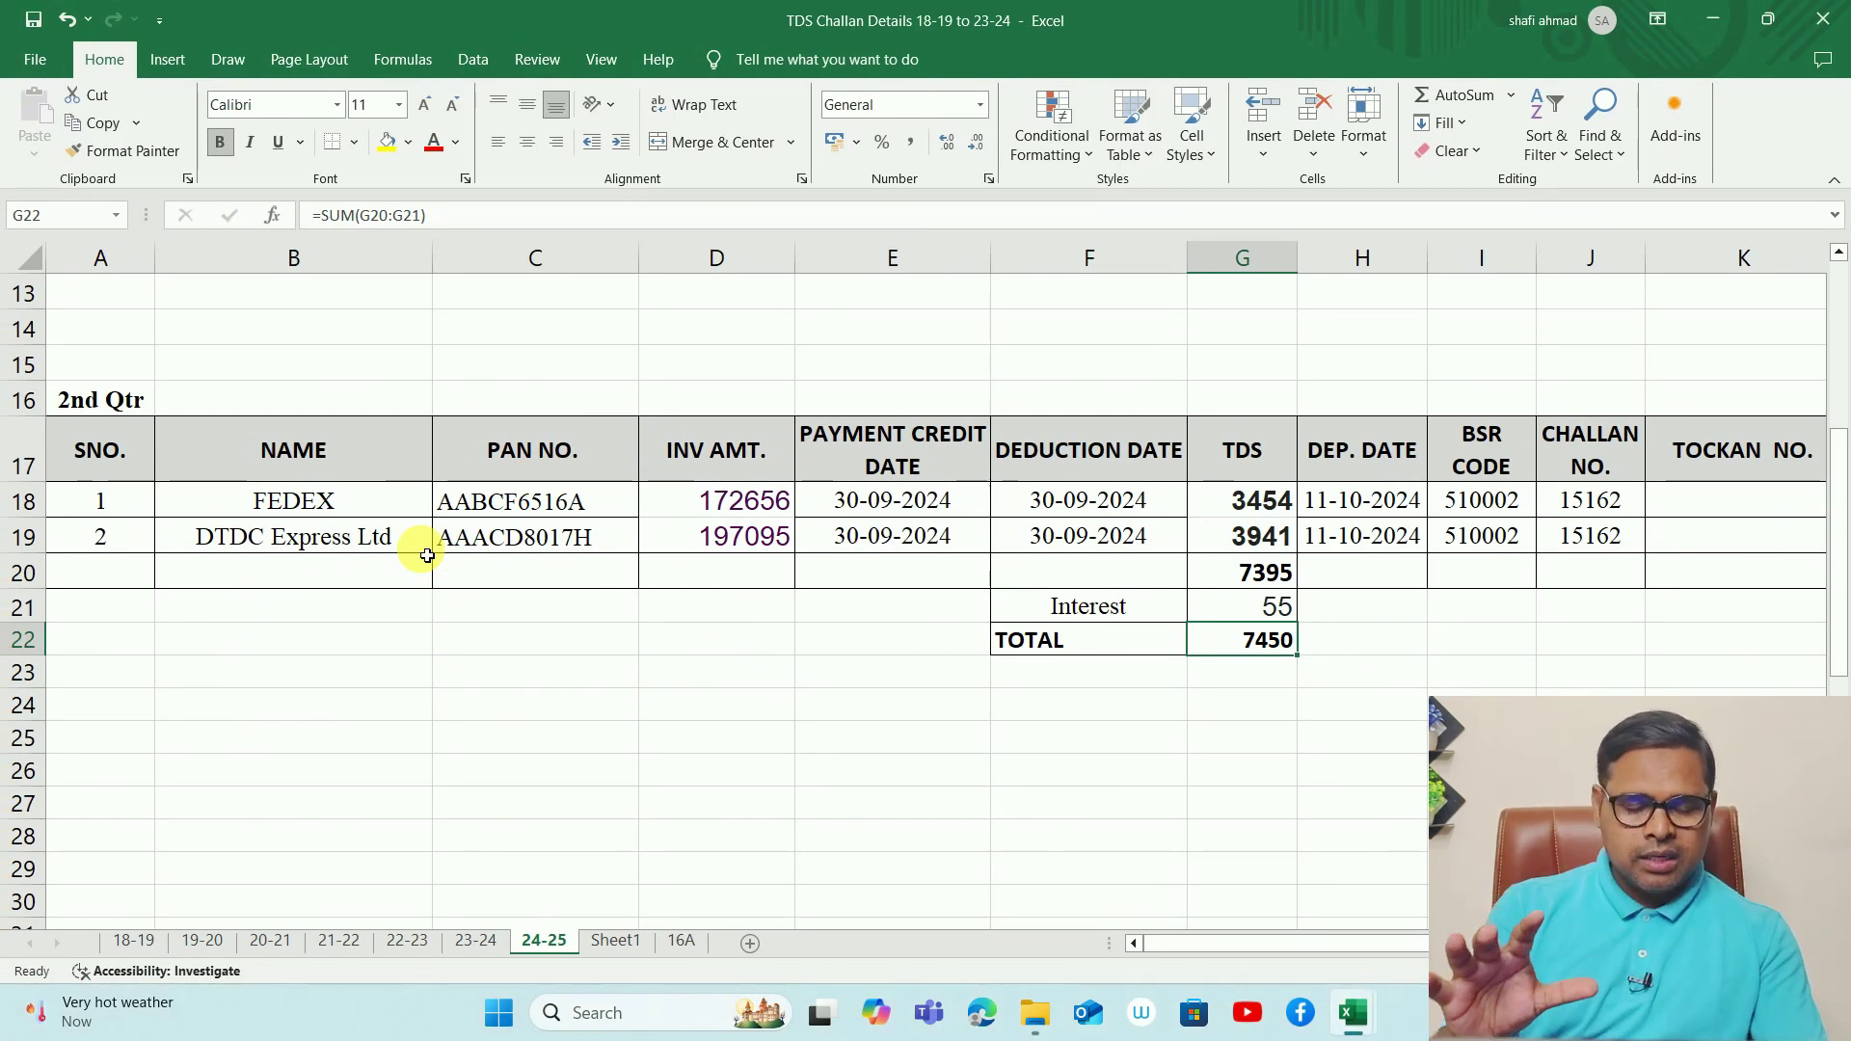
key(super+d)
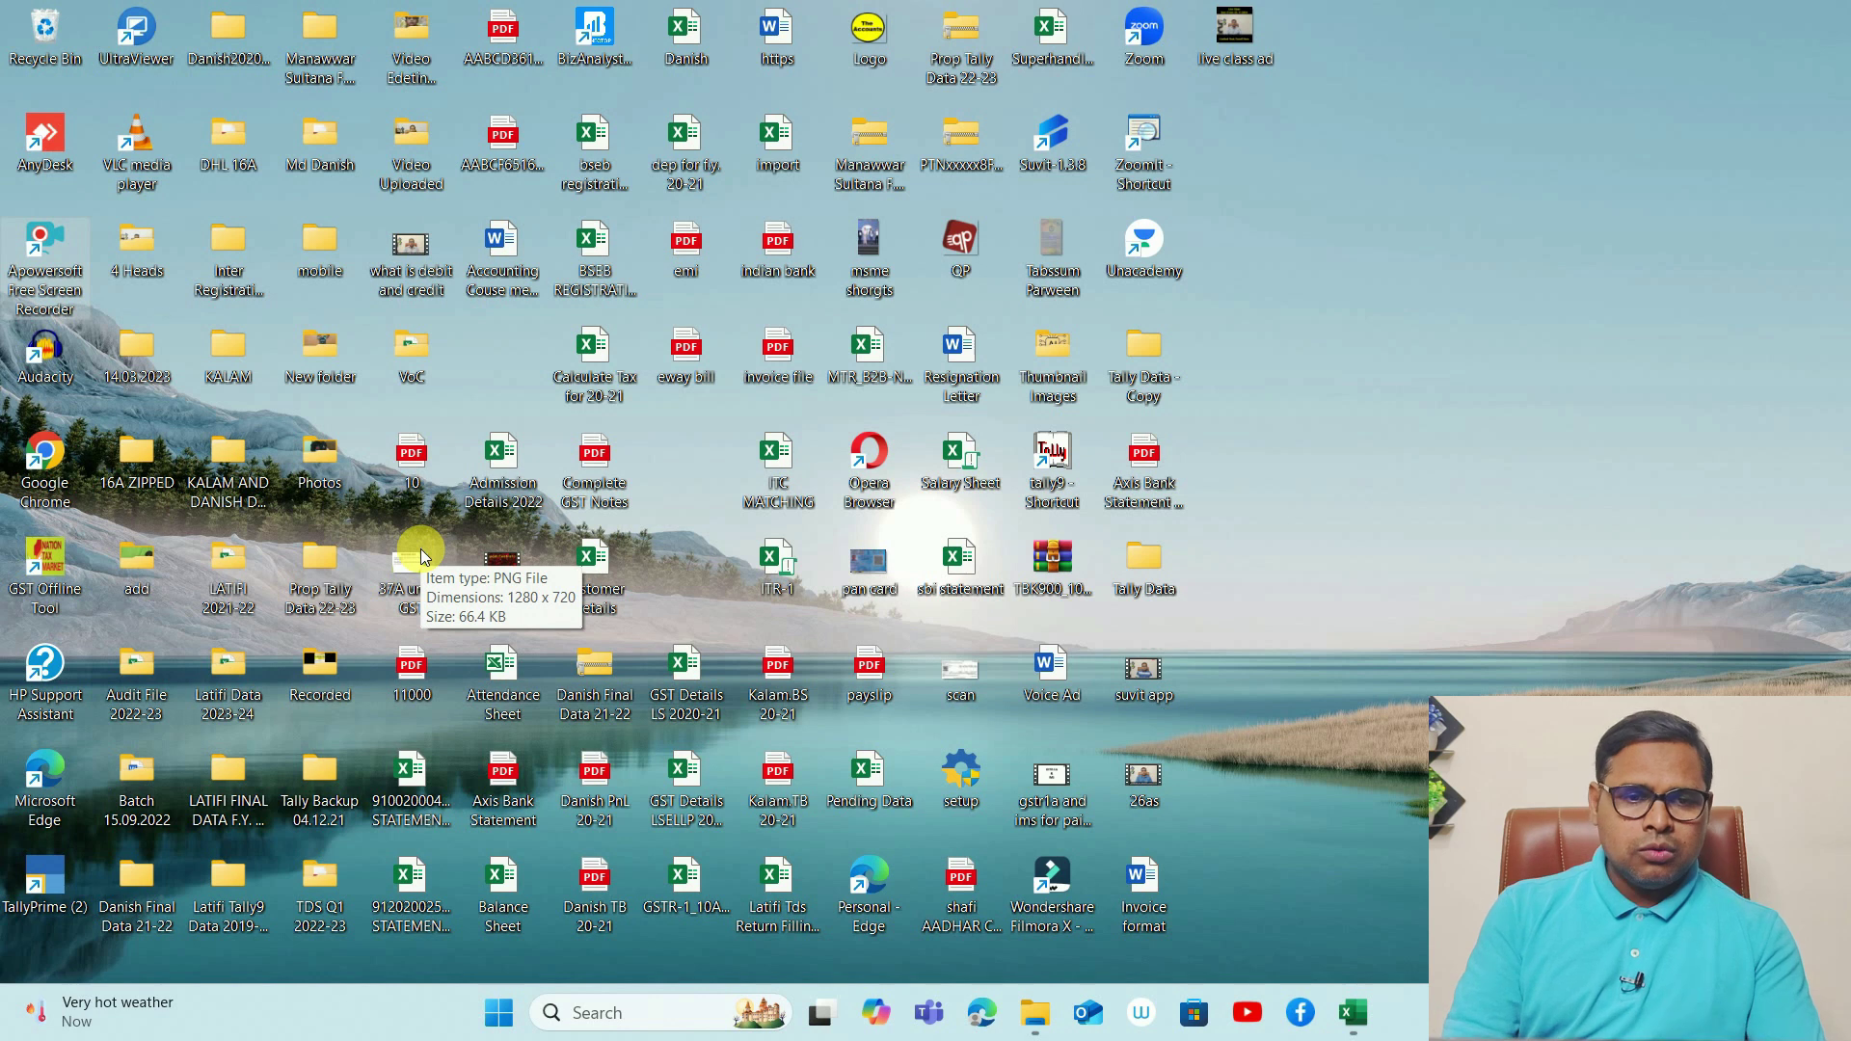
- Launch Google Chrome and web-search 'rpu download'
double_click(46, 473)
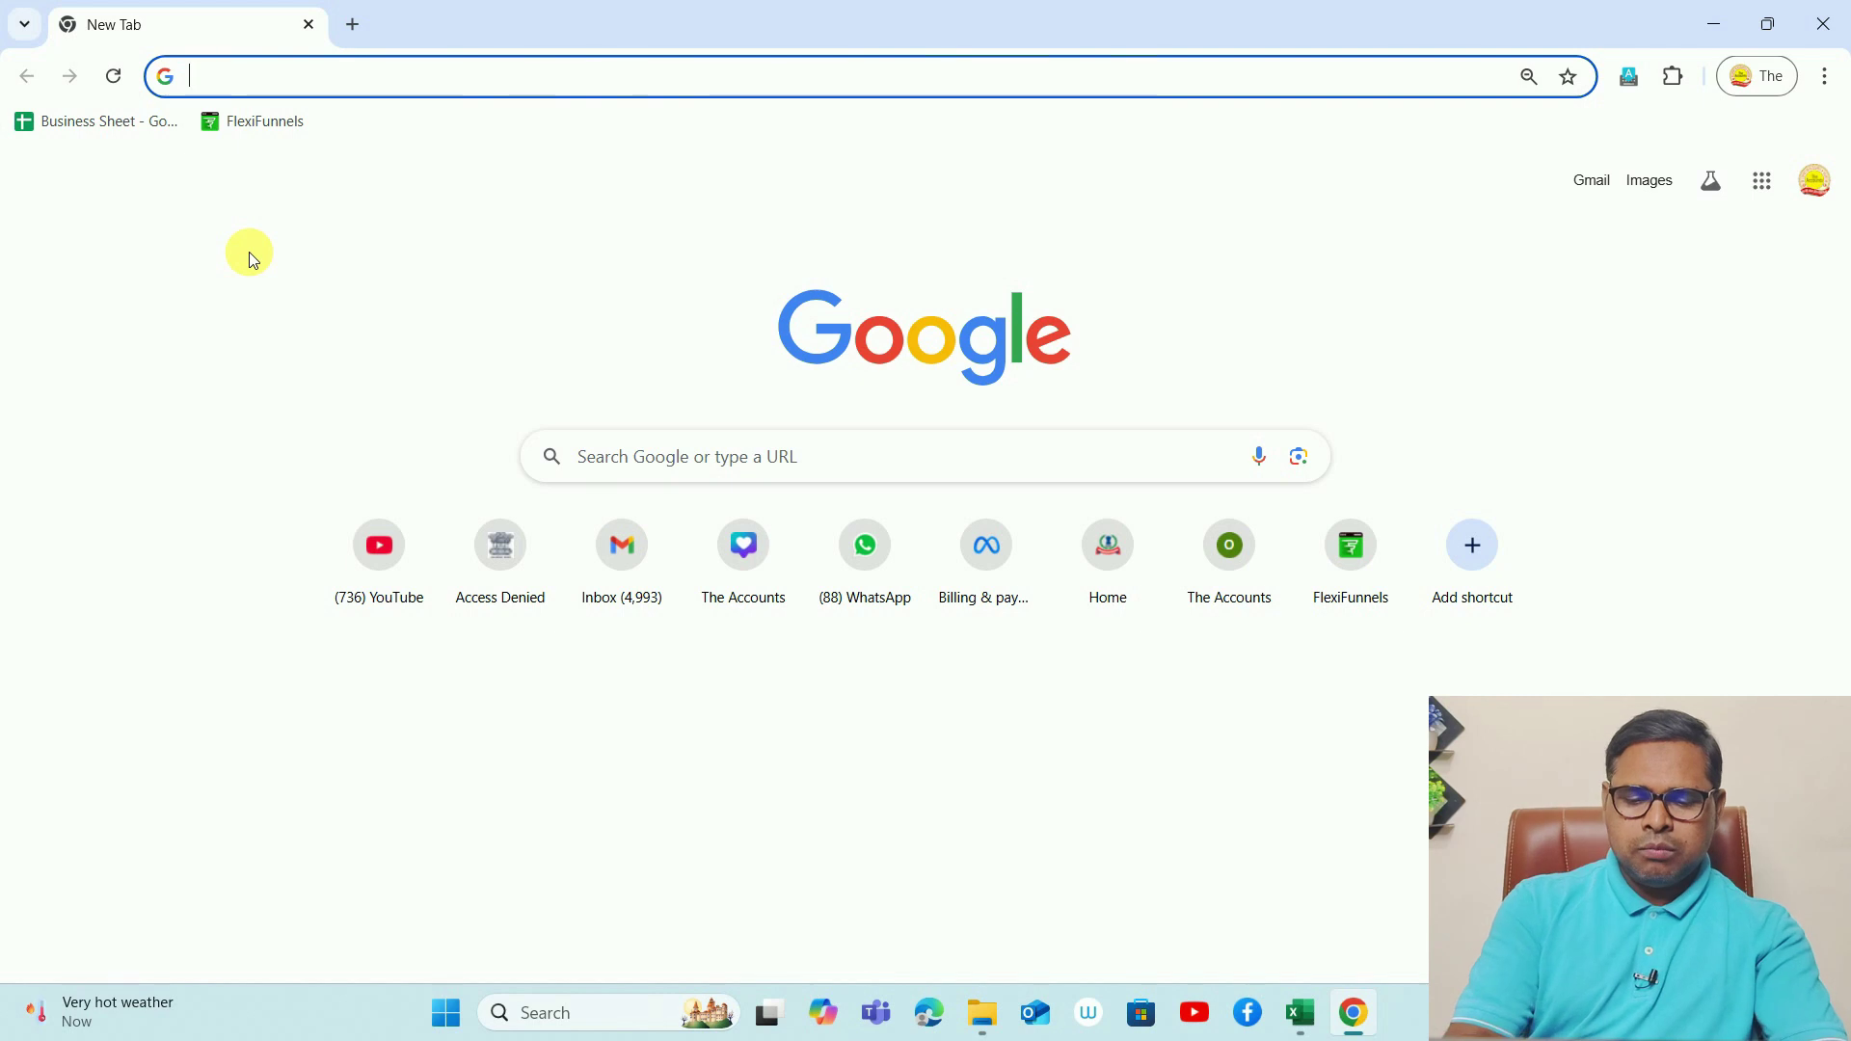
text(rpu)
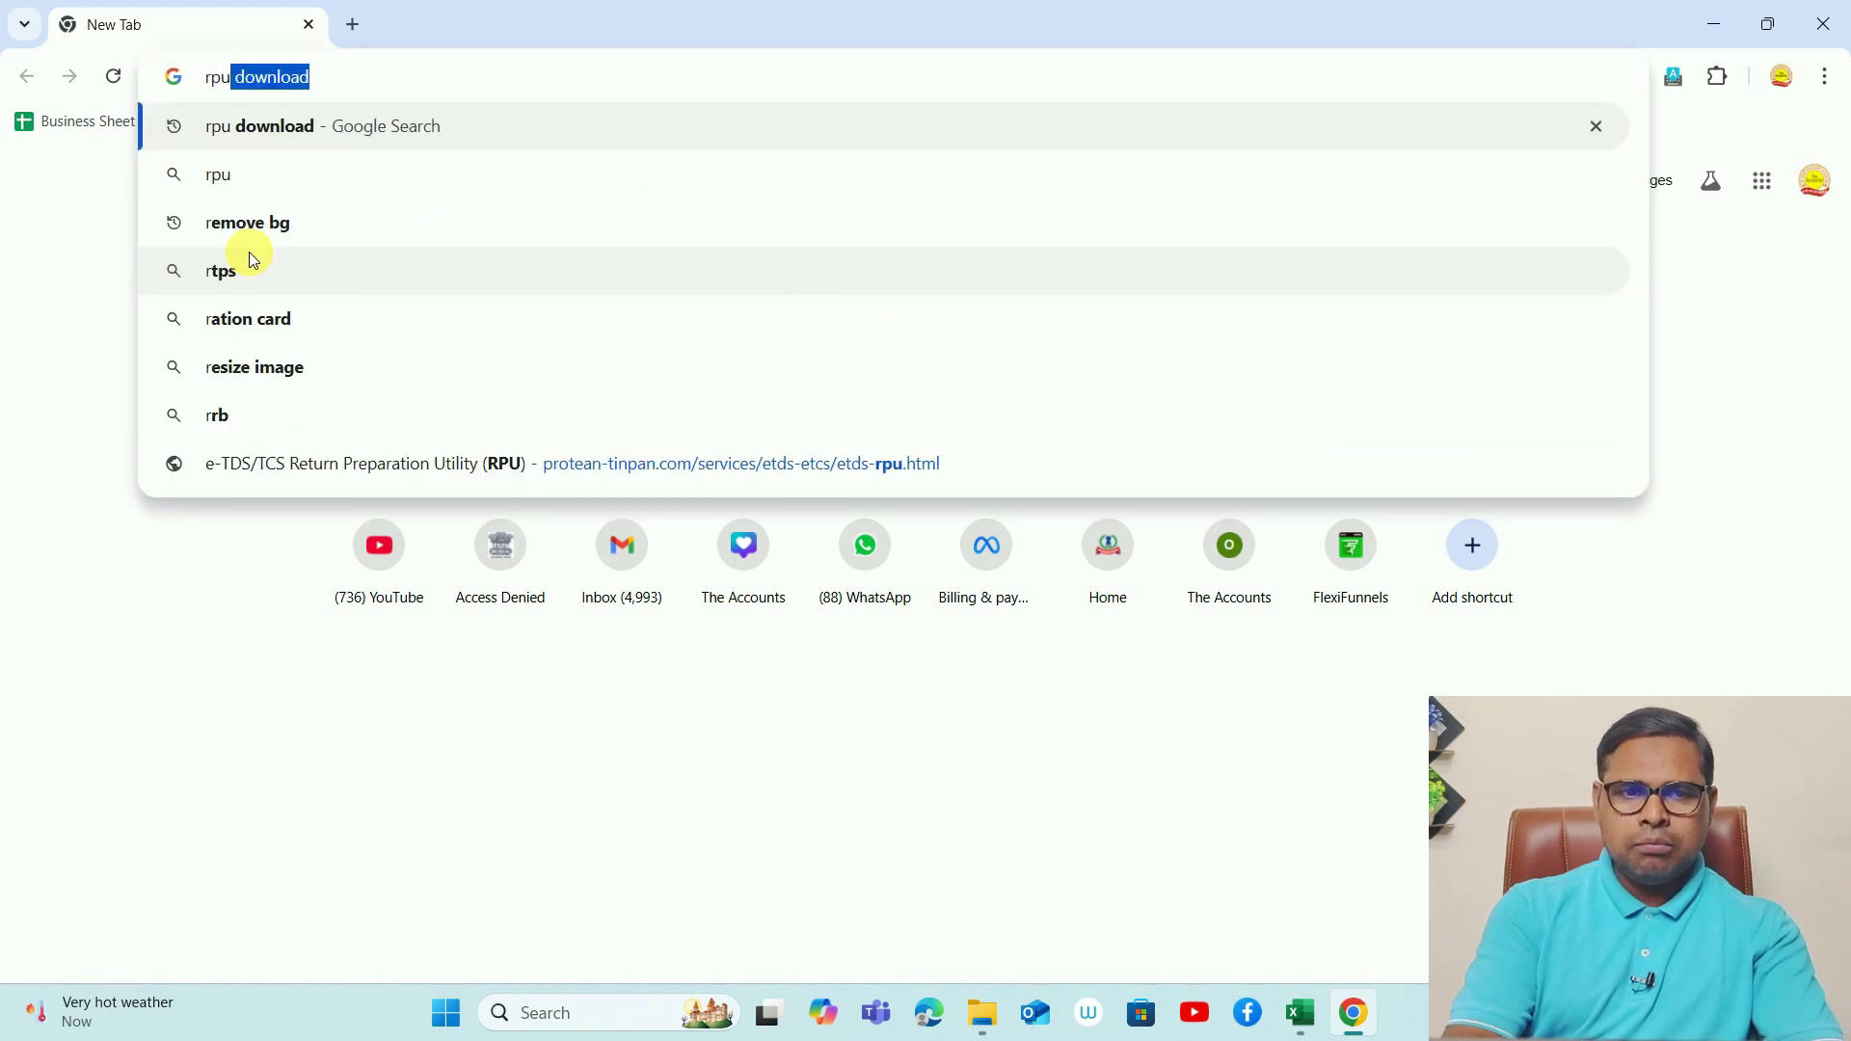
key(Return)
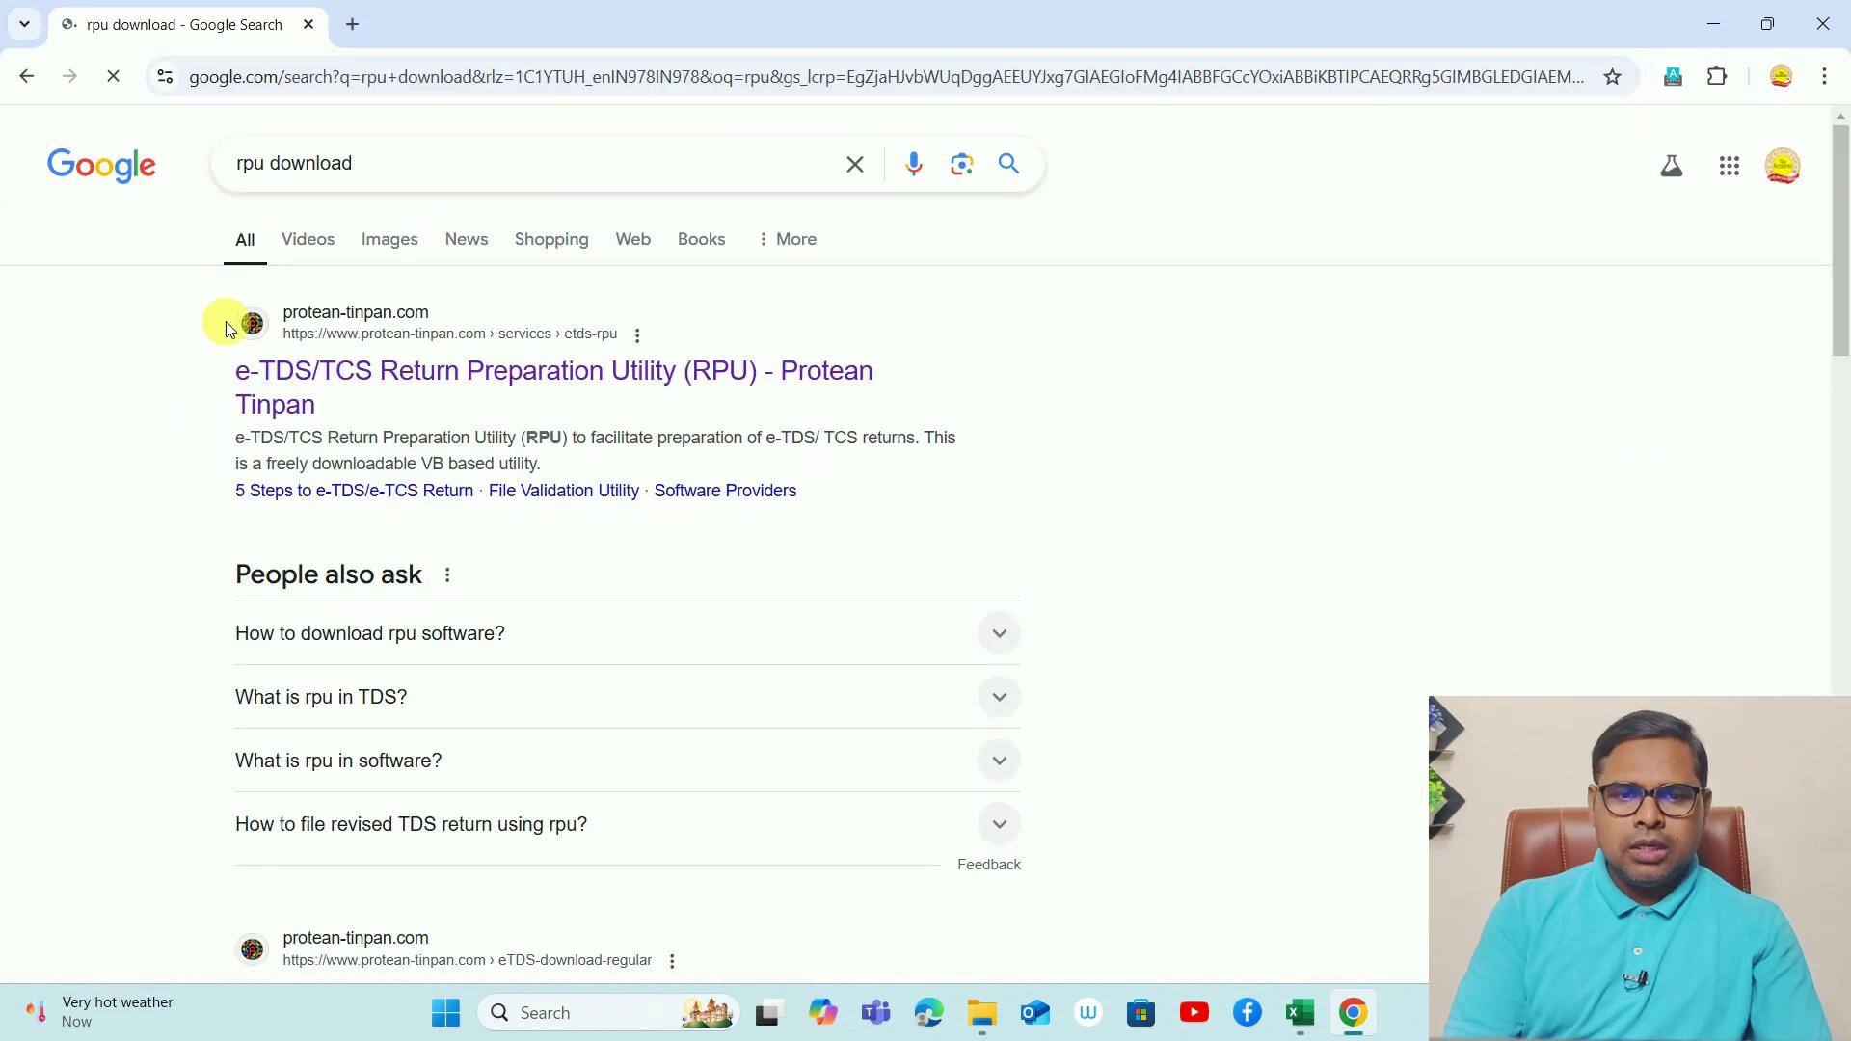
key(ctrl+1)
click(331, 371)
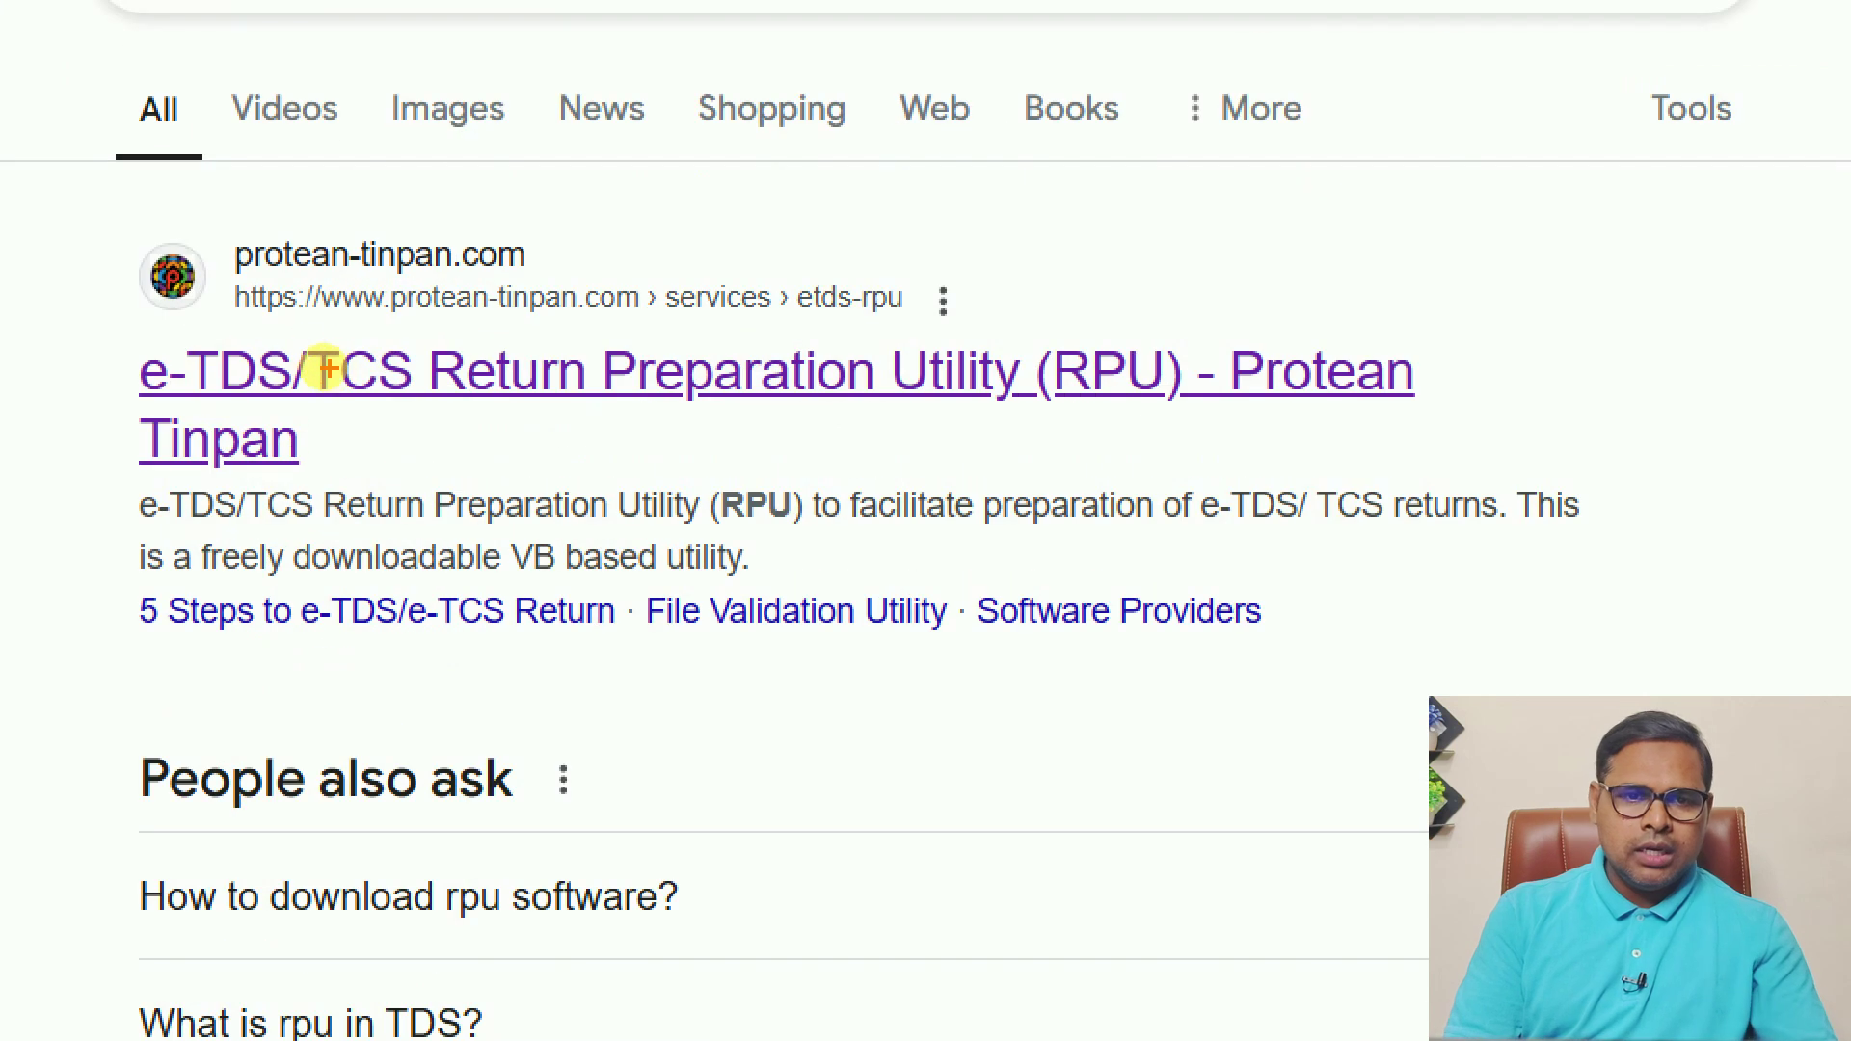
mouse_move(273, 332)
mouse_down()
mouse_move(602, 261)
mouse_move(540, 294)
mouse_move(567, 219)
mouse_up()
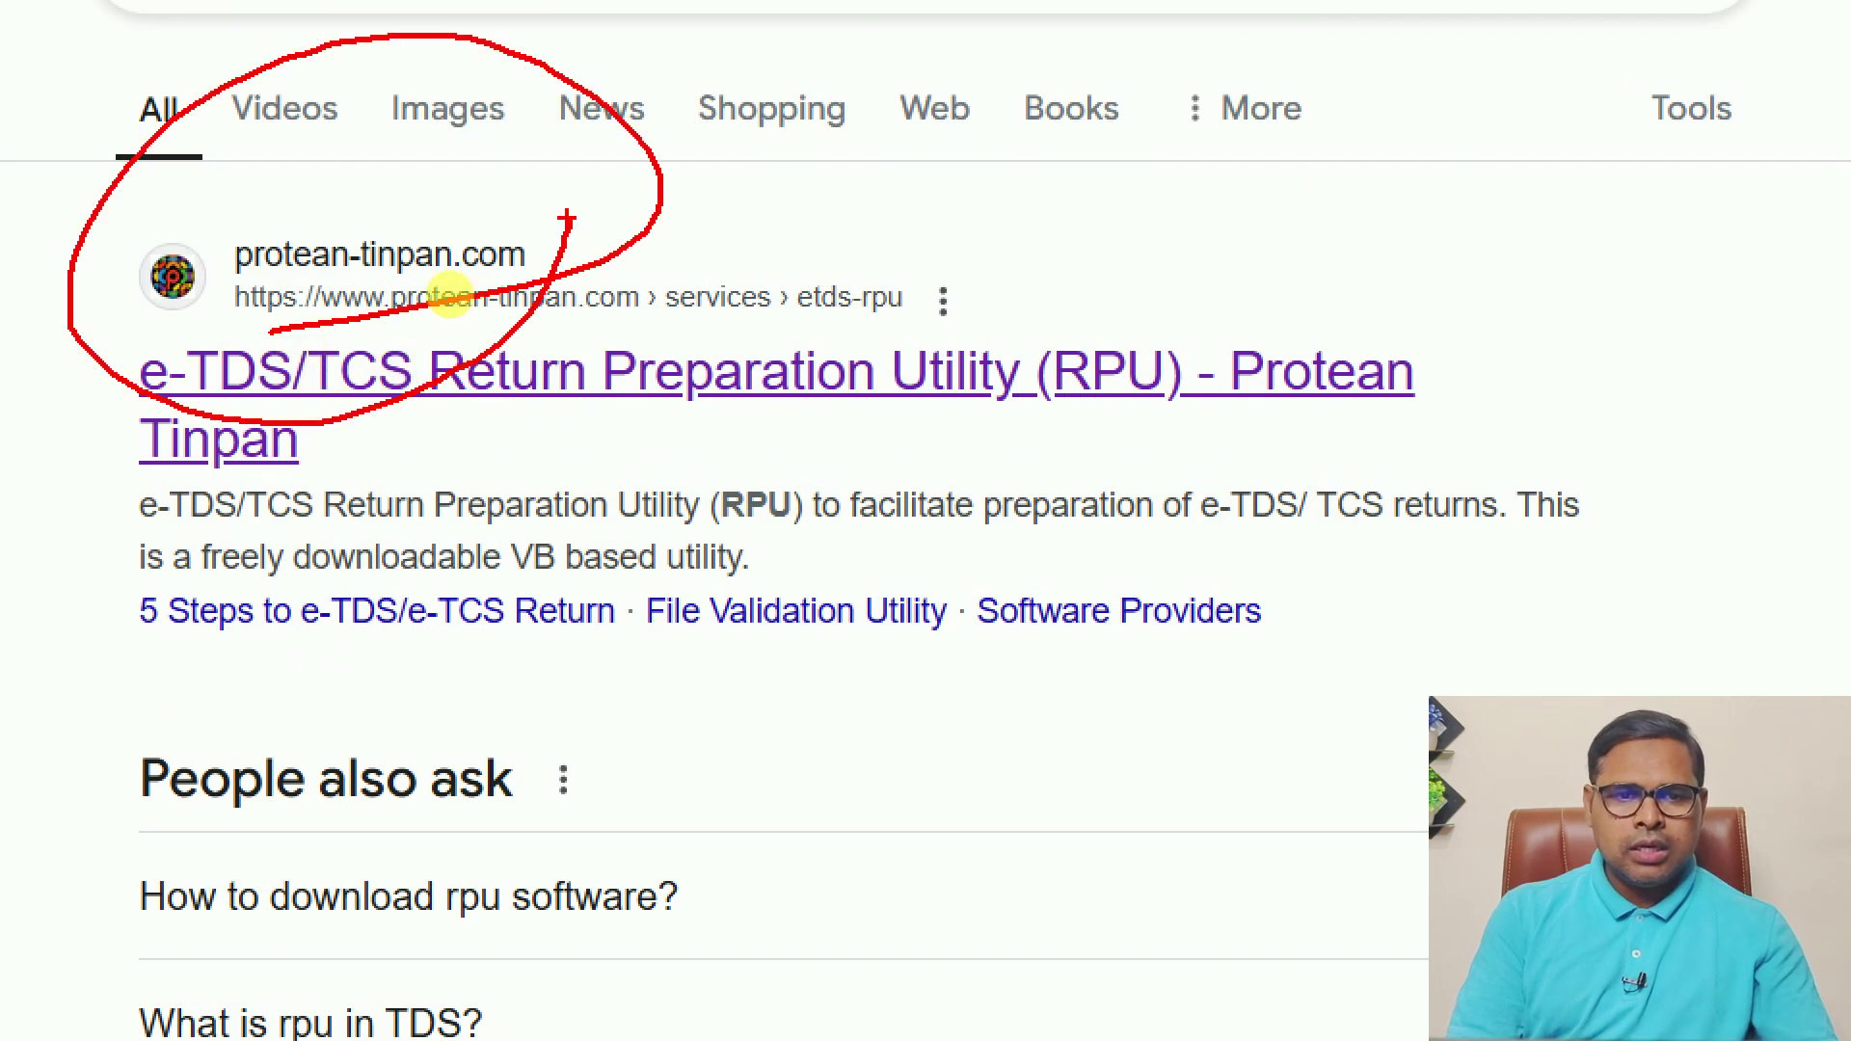
key(Escape)
- Open the Protean result and go to the regular quarterly returns download page
click(416, 370)
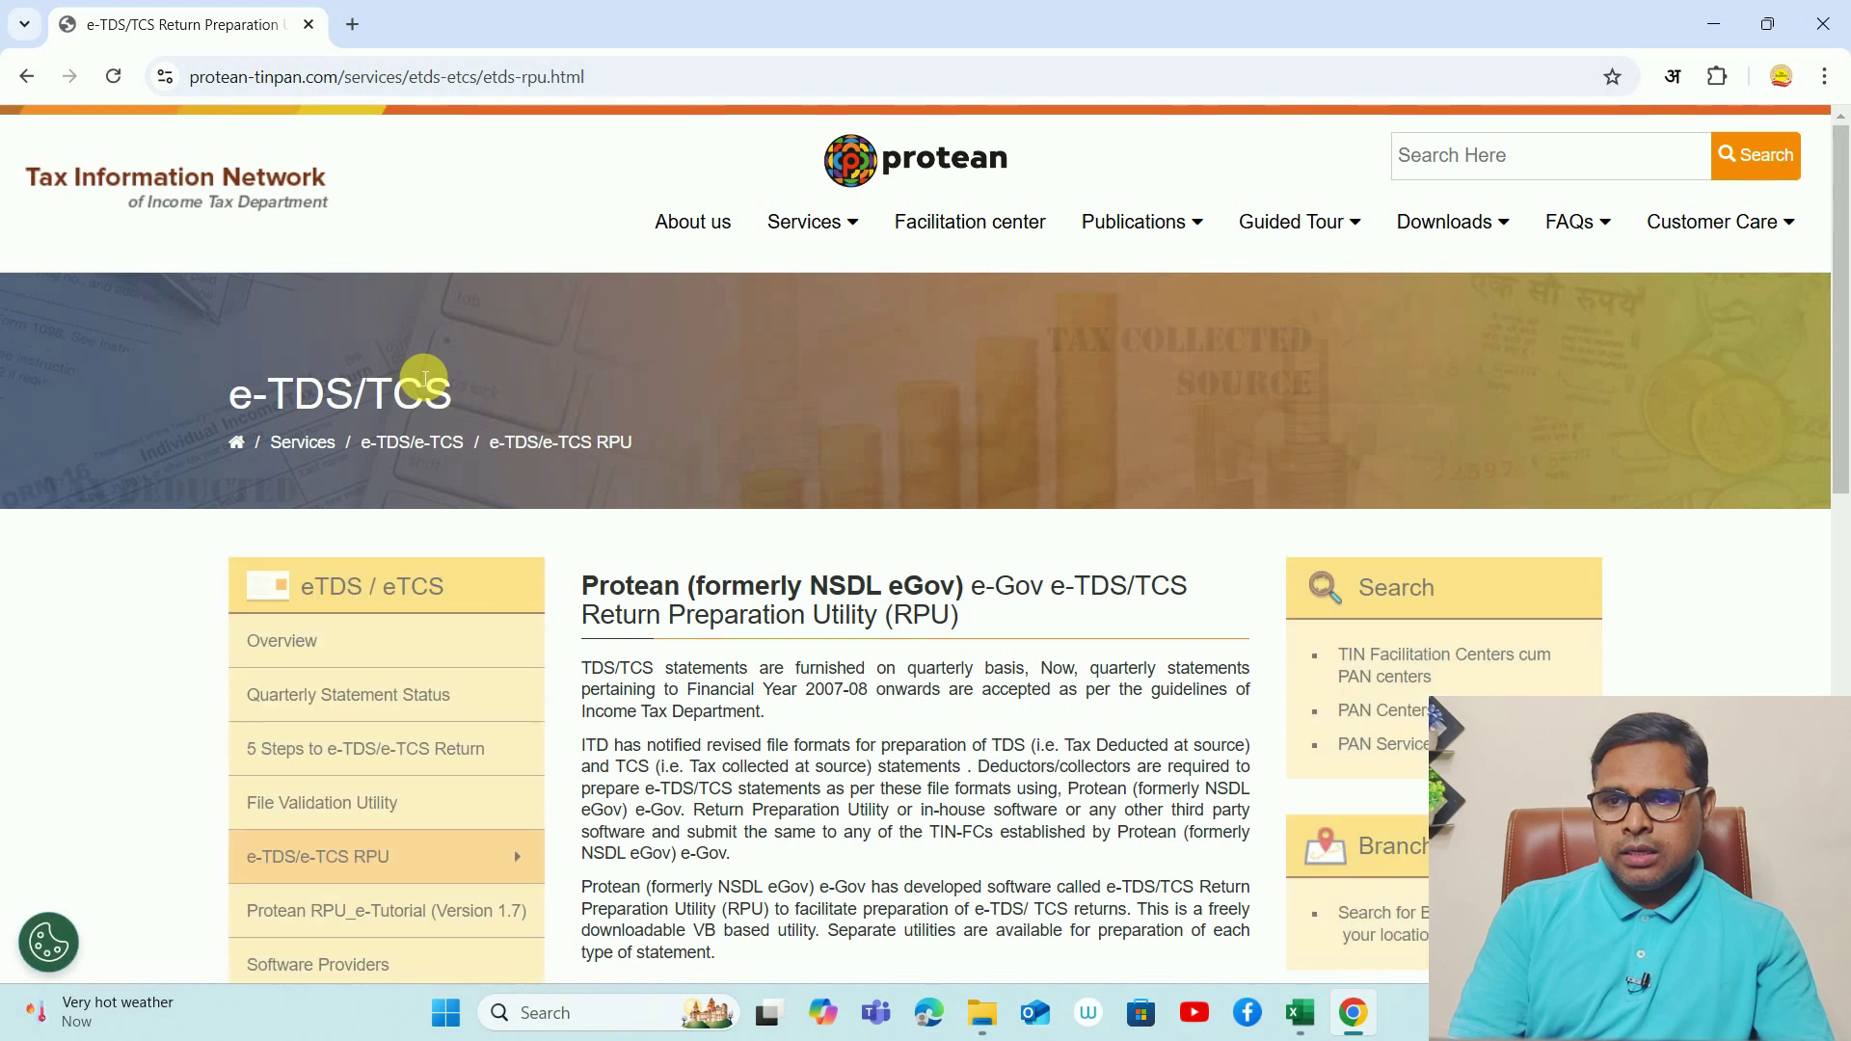
click(1499, 226)
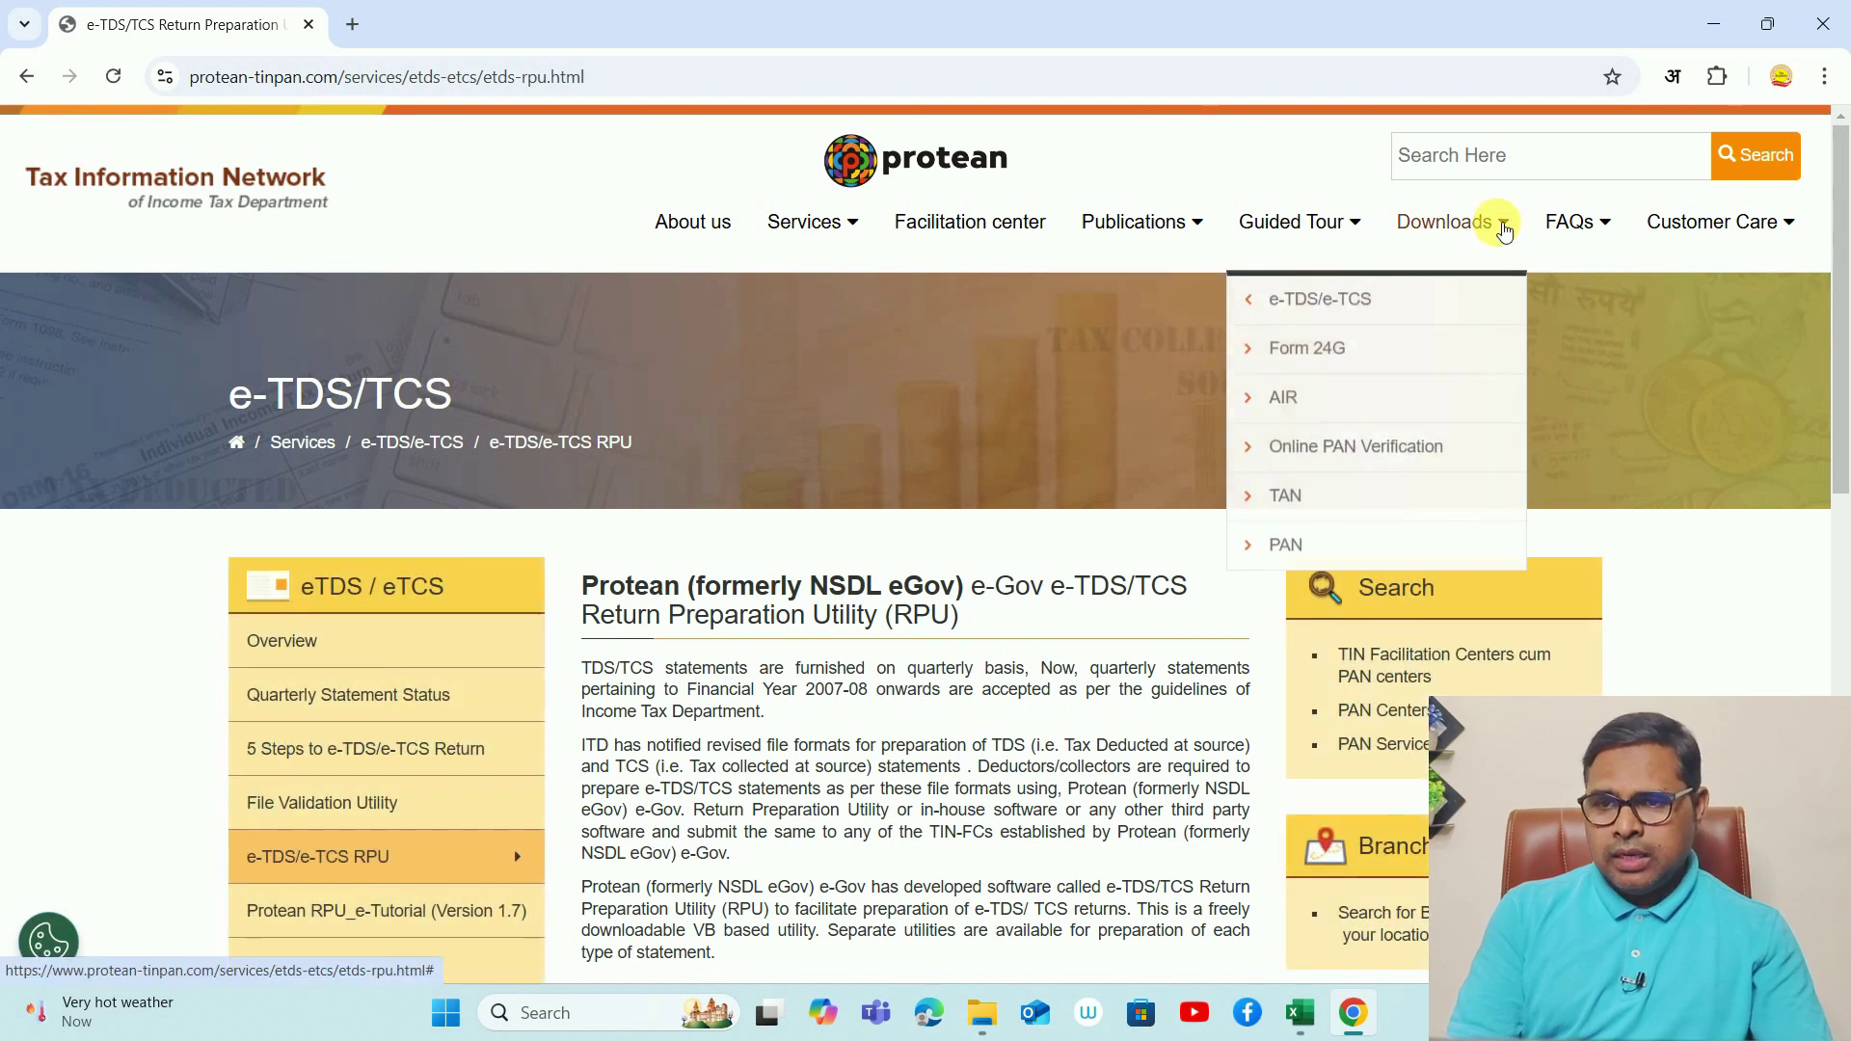
mouse_move(1359, 294)
mouse_move(1225, 313)
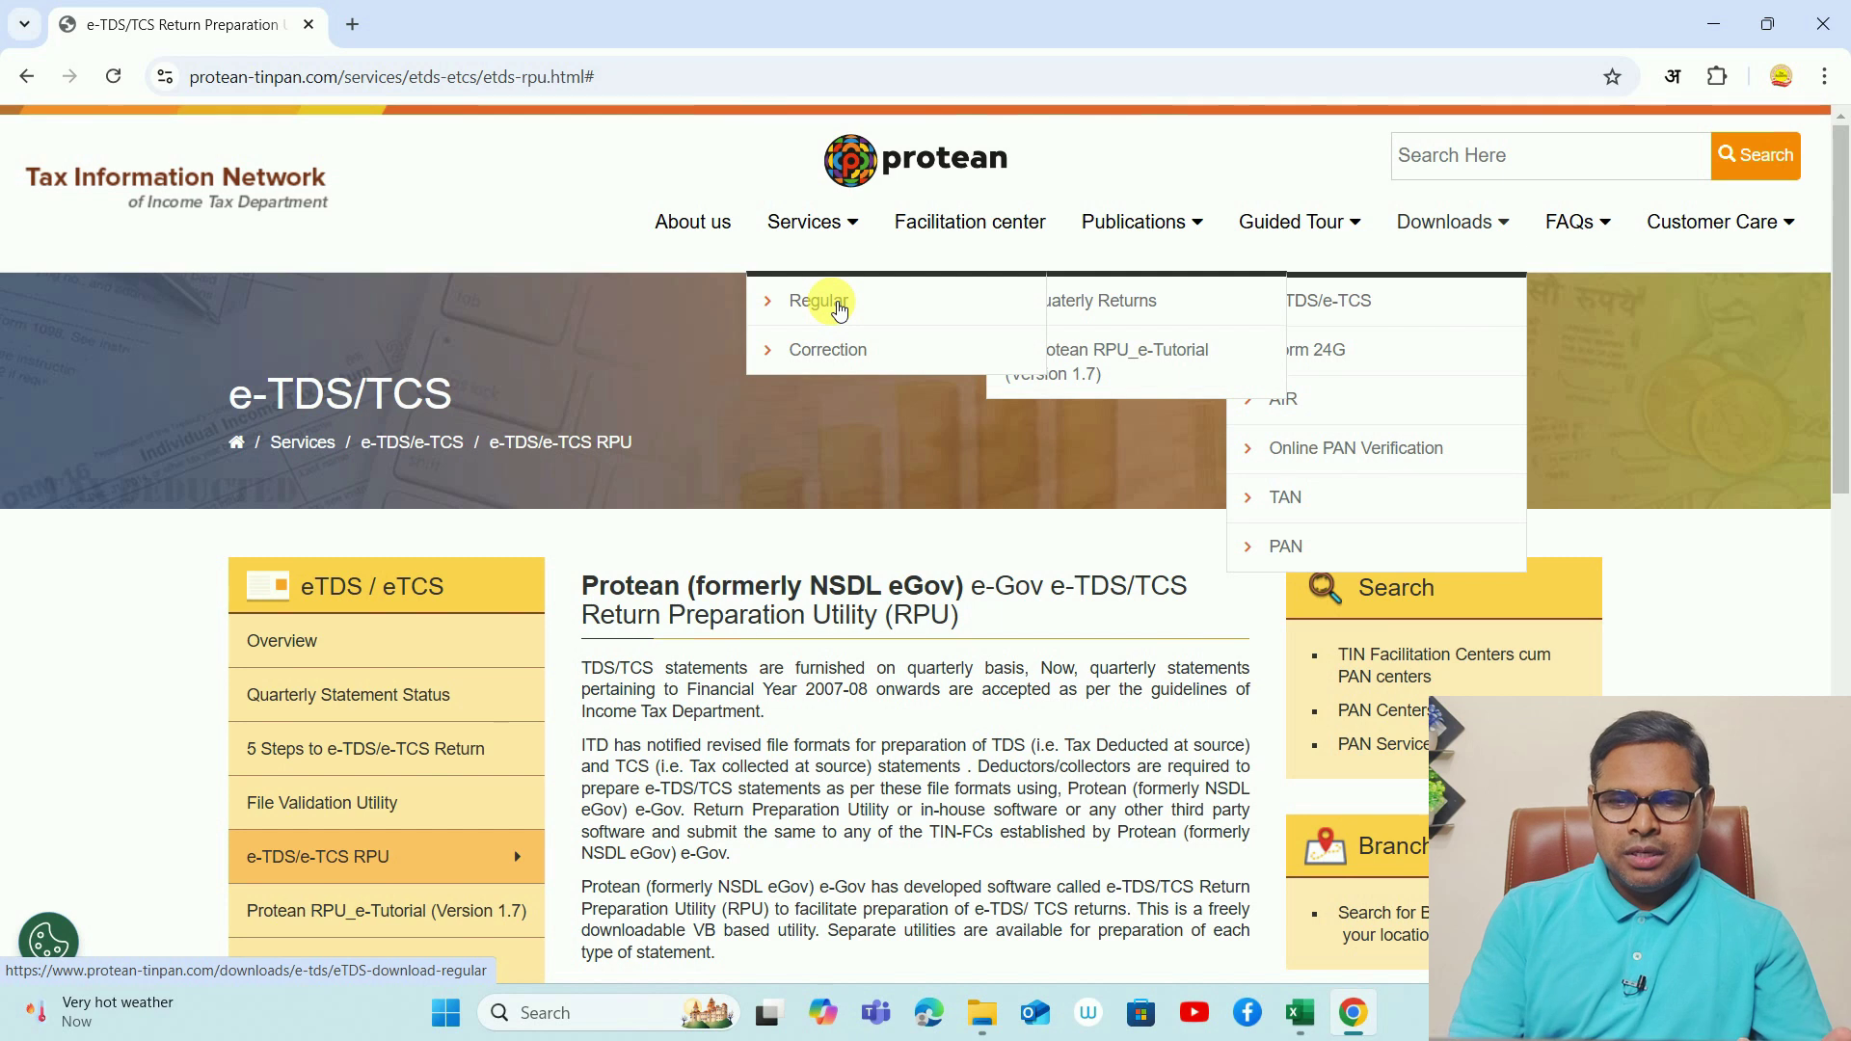
click(838, 304)
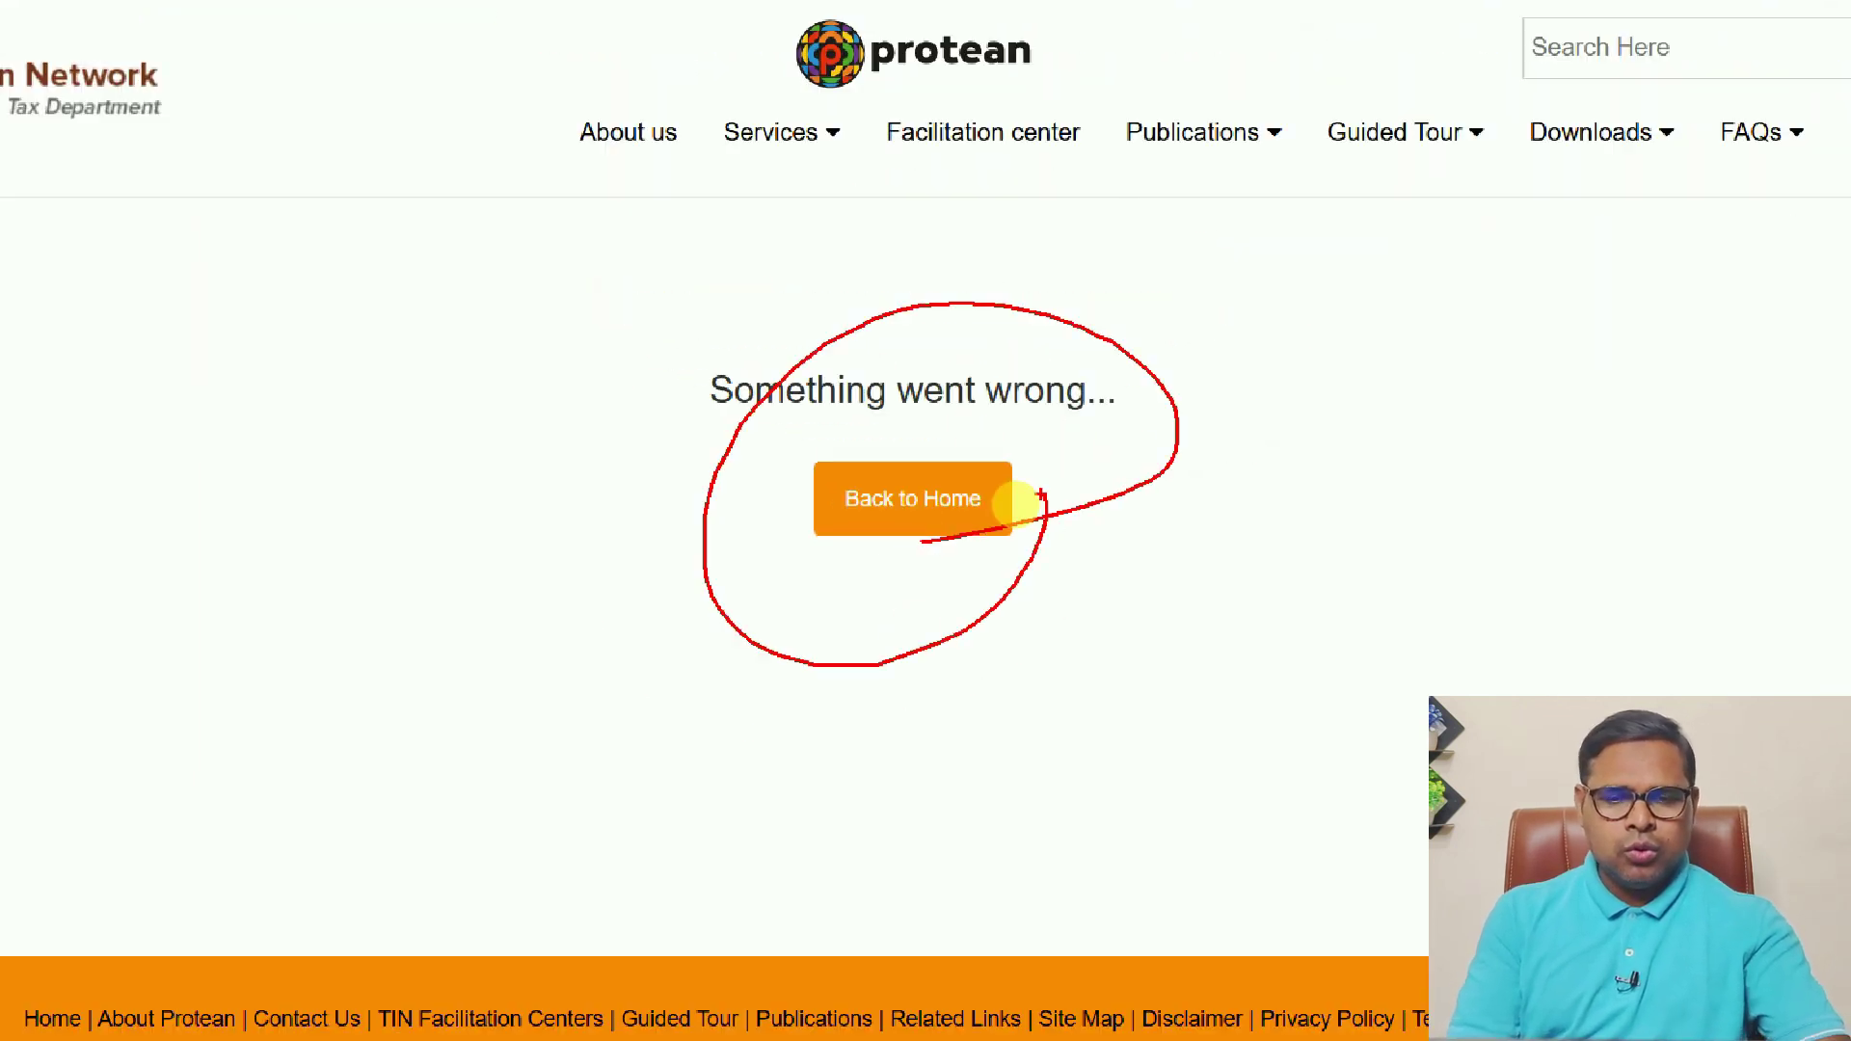
- Return to the Protean home page and dismiss the IVR promotion popup
click(916, 525)
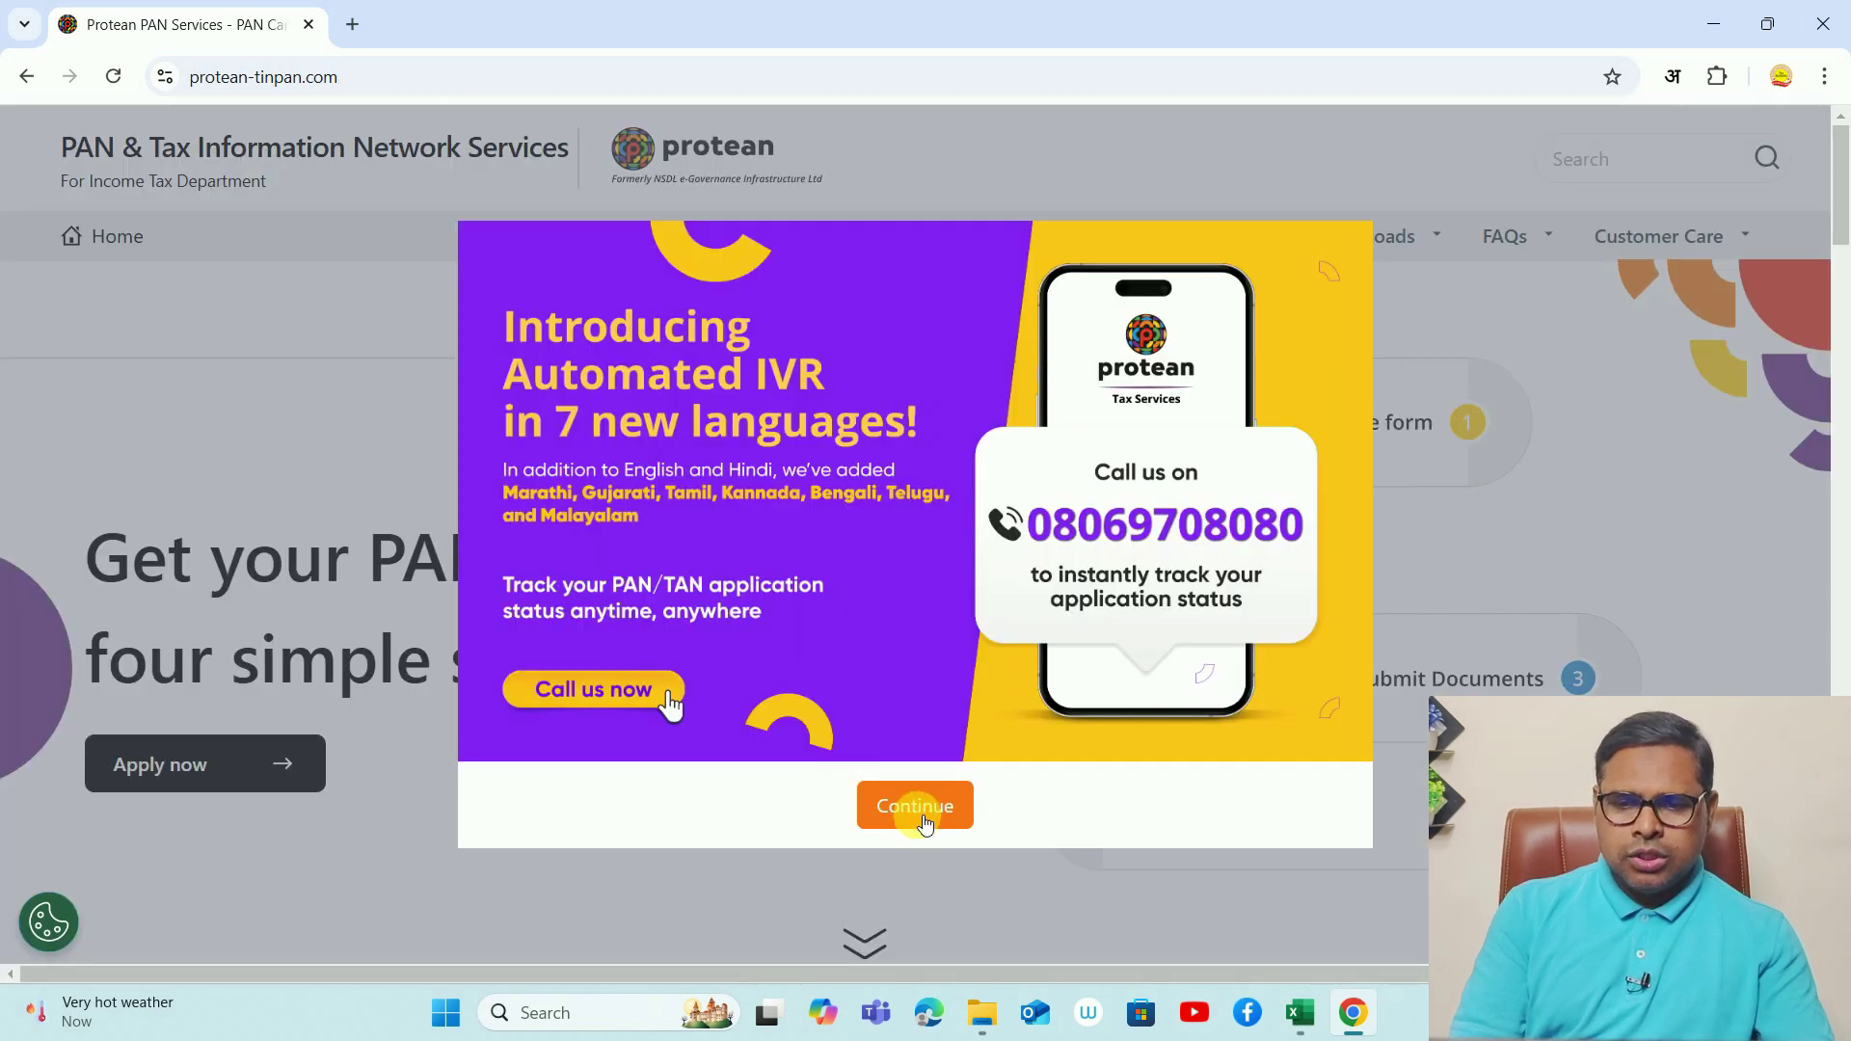
click(916, 815)
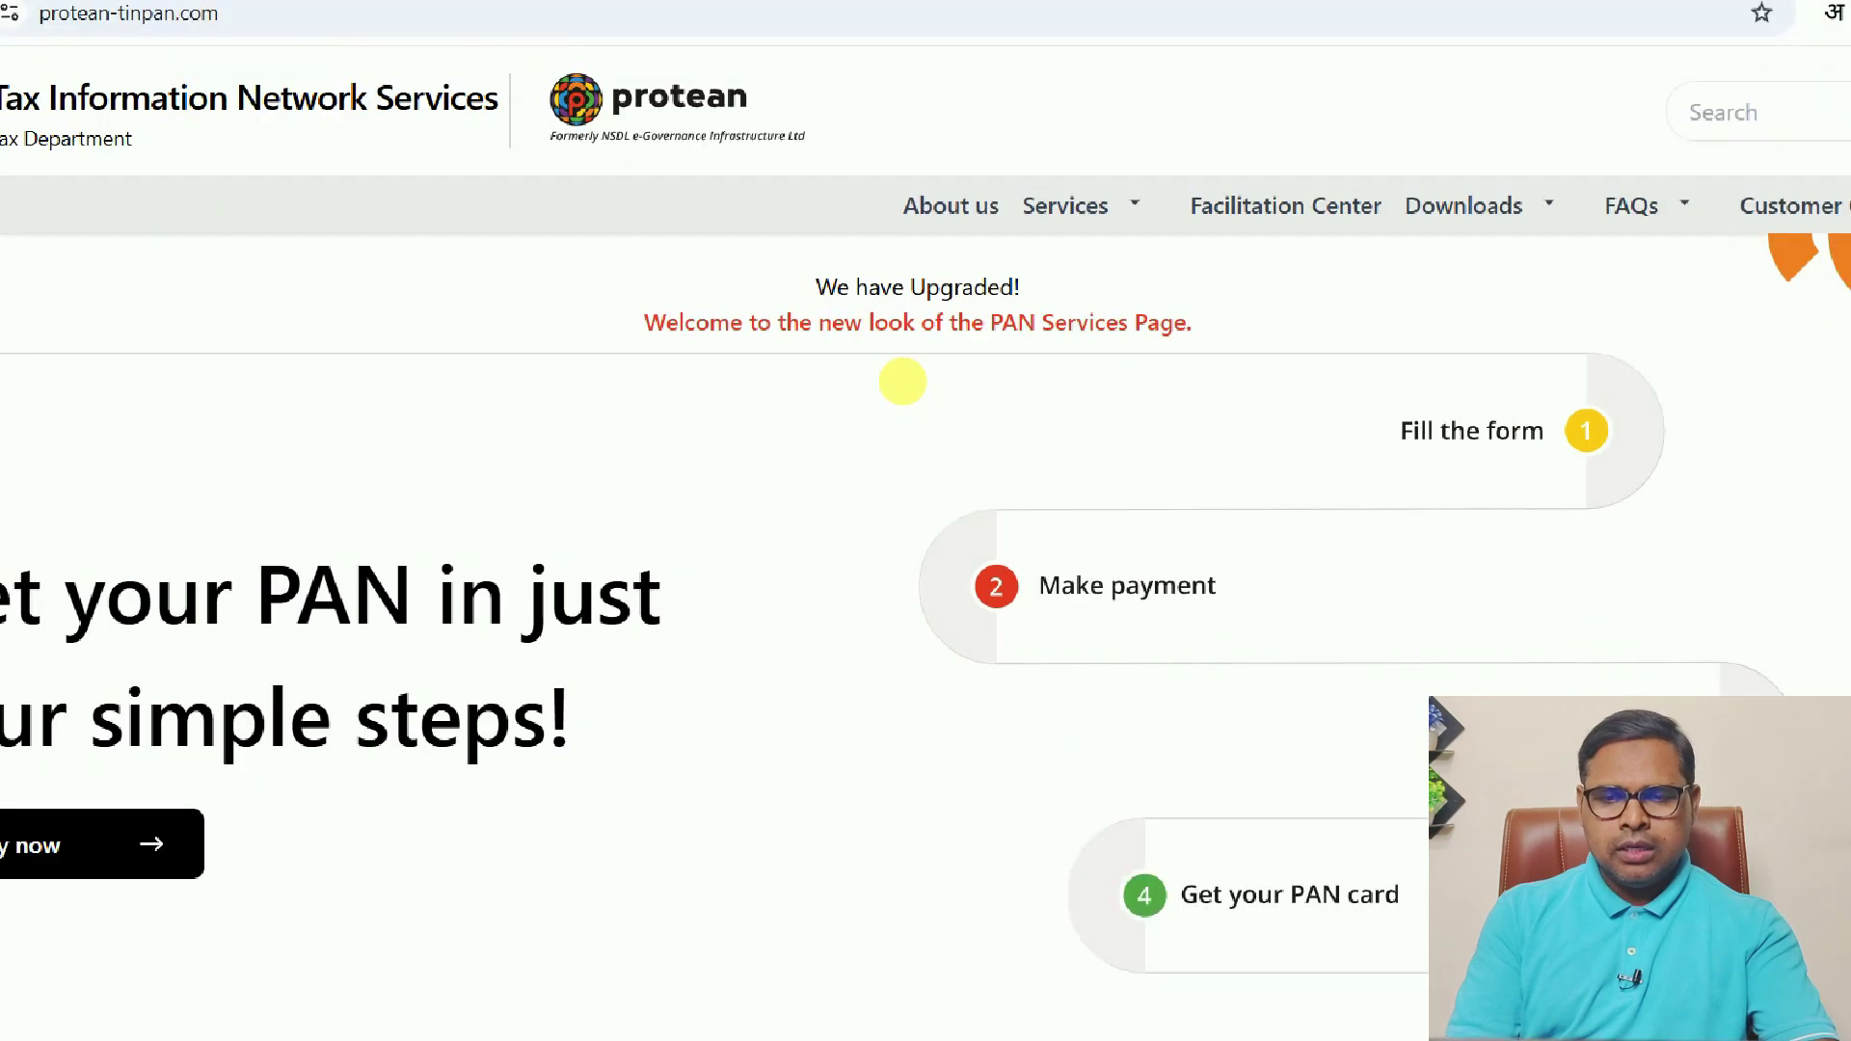
drag(856, 303, 1045, 303)
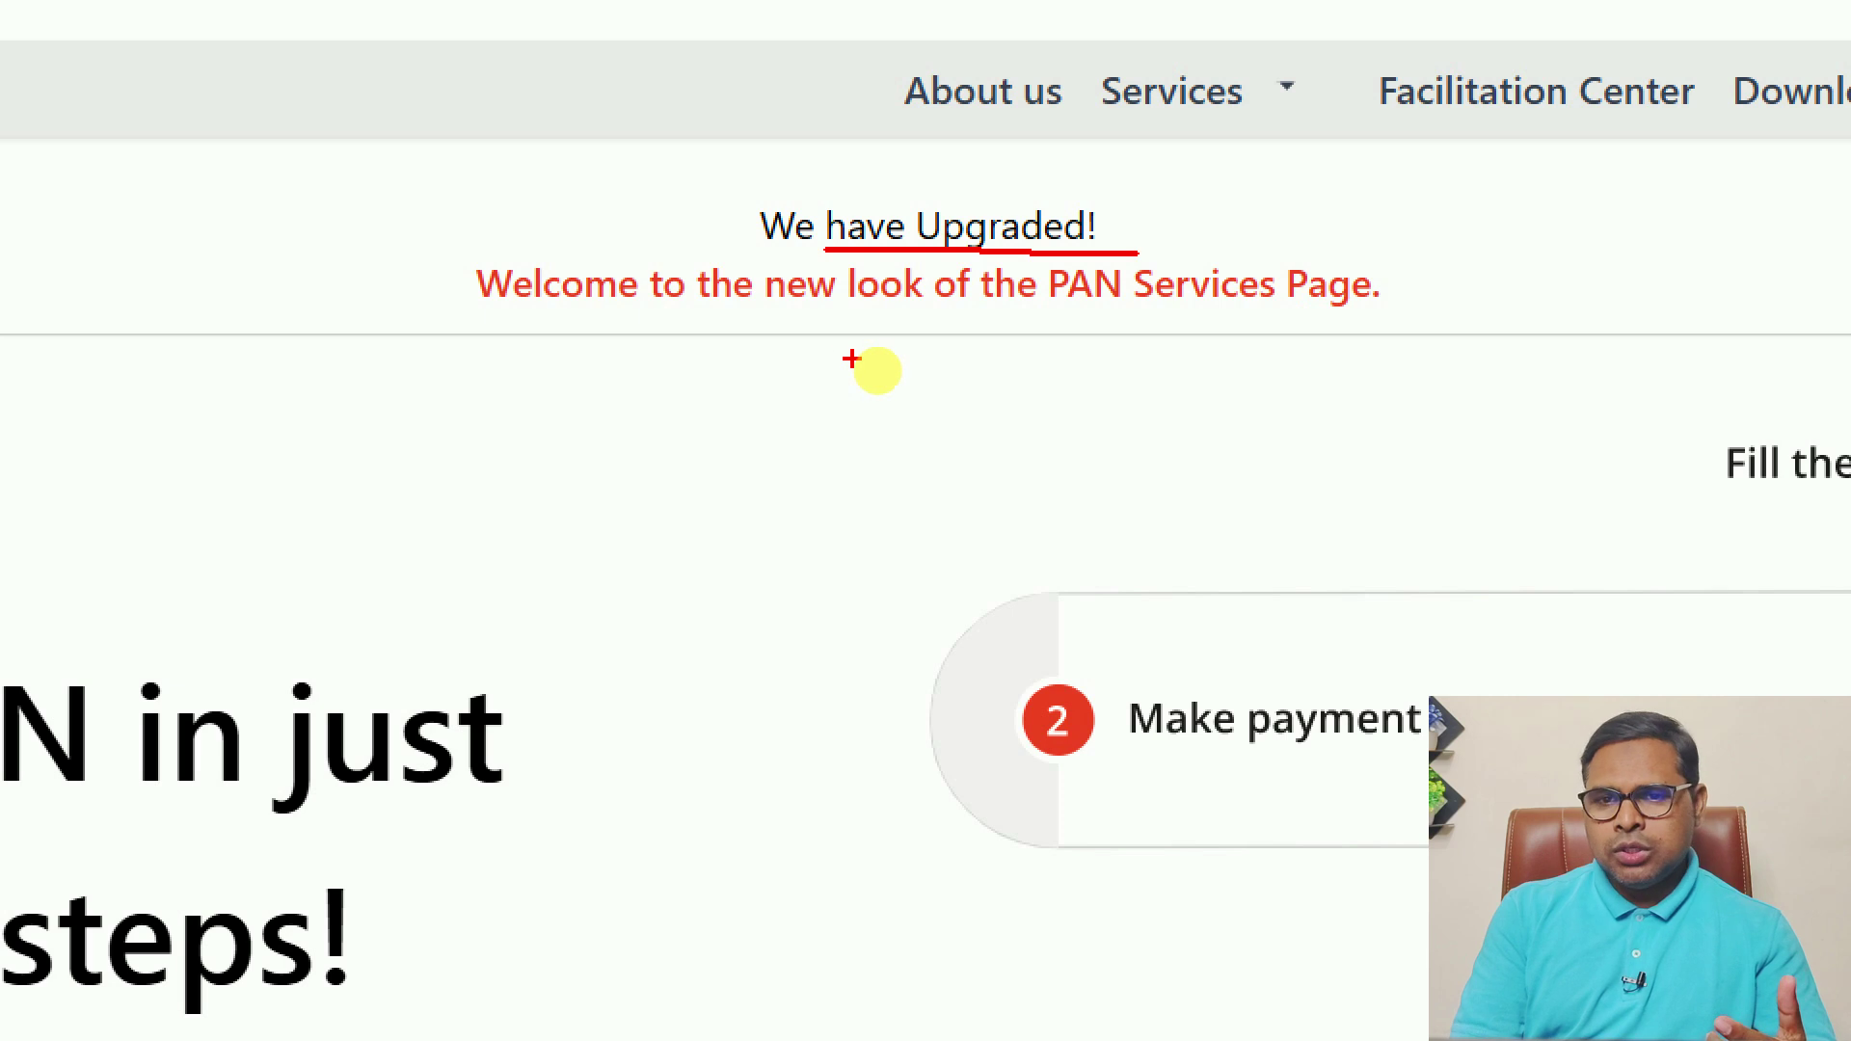
key(Escape)
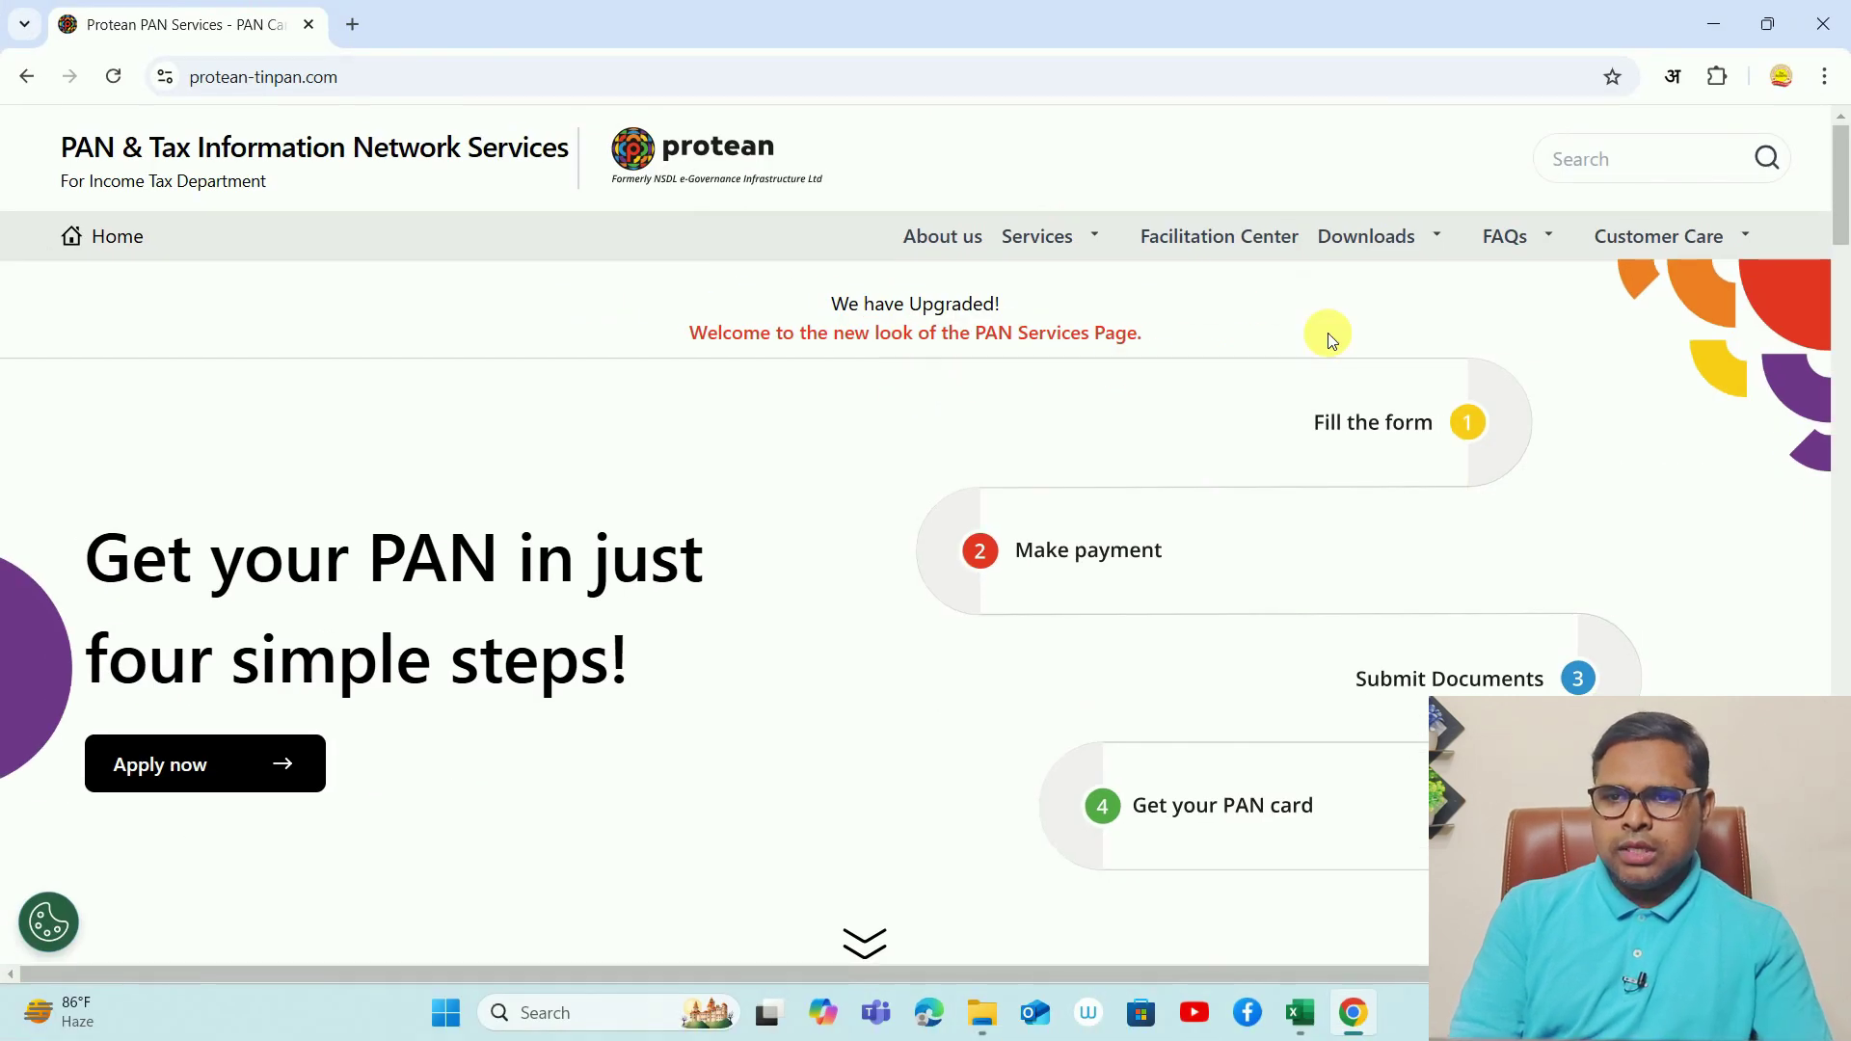
- Go to Downloads > e-TDS/e-TCS > Quarterly Returns > Regular and scroll toward the RPU section
click(1436, 243)
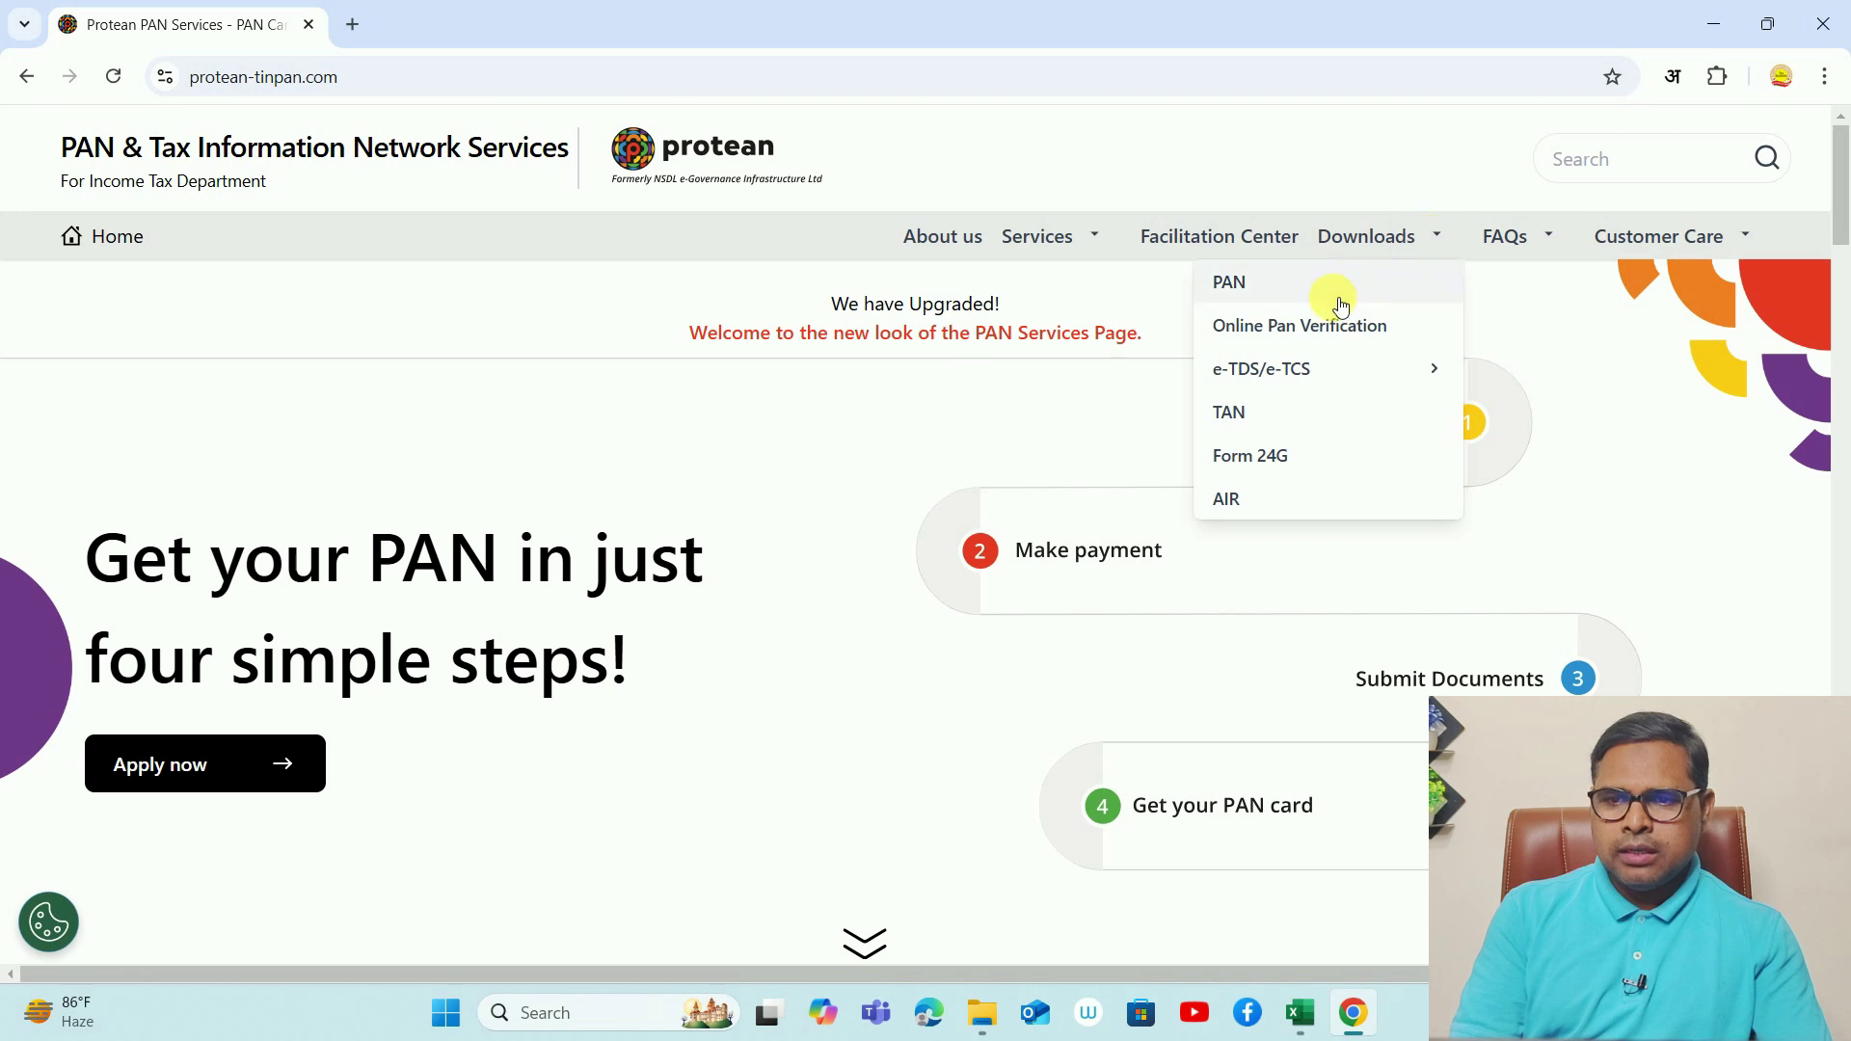
mouse_move(1295, 377)
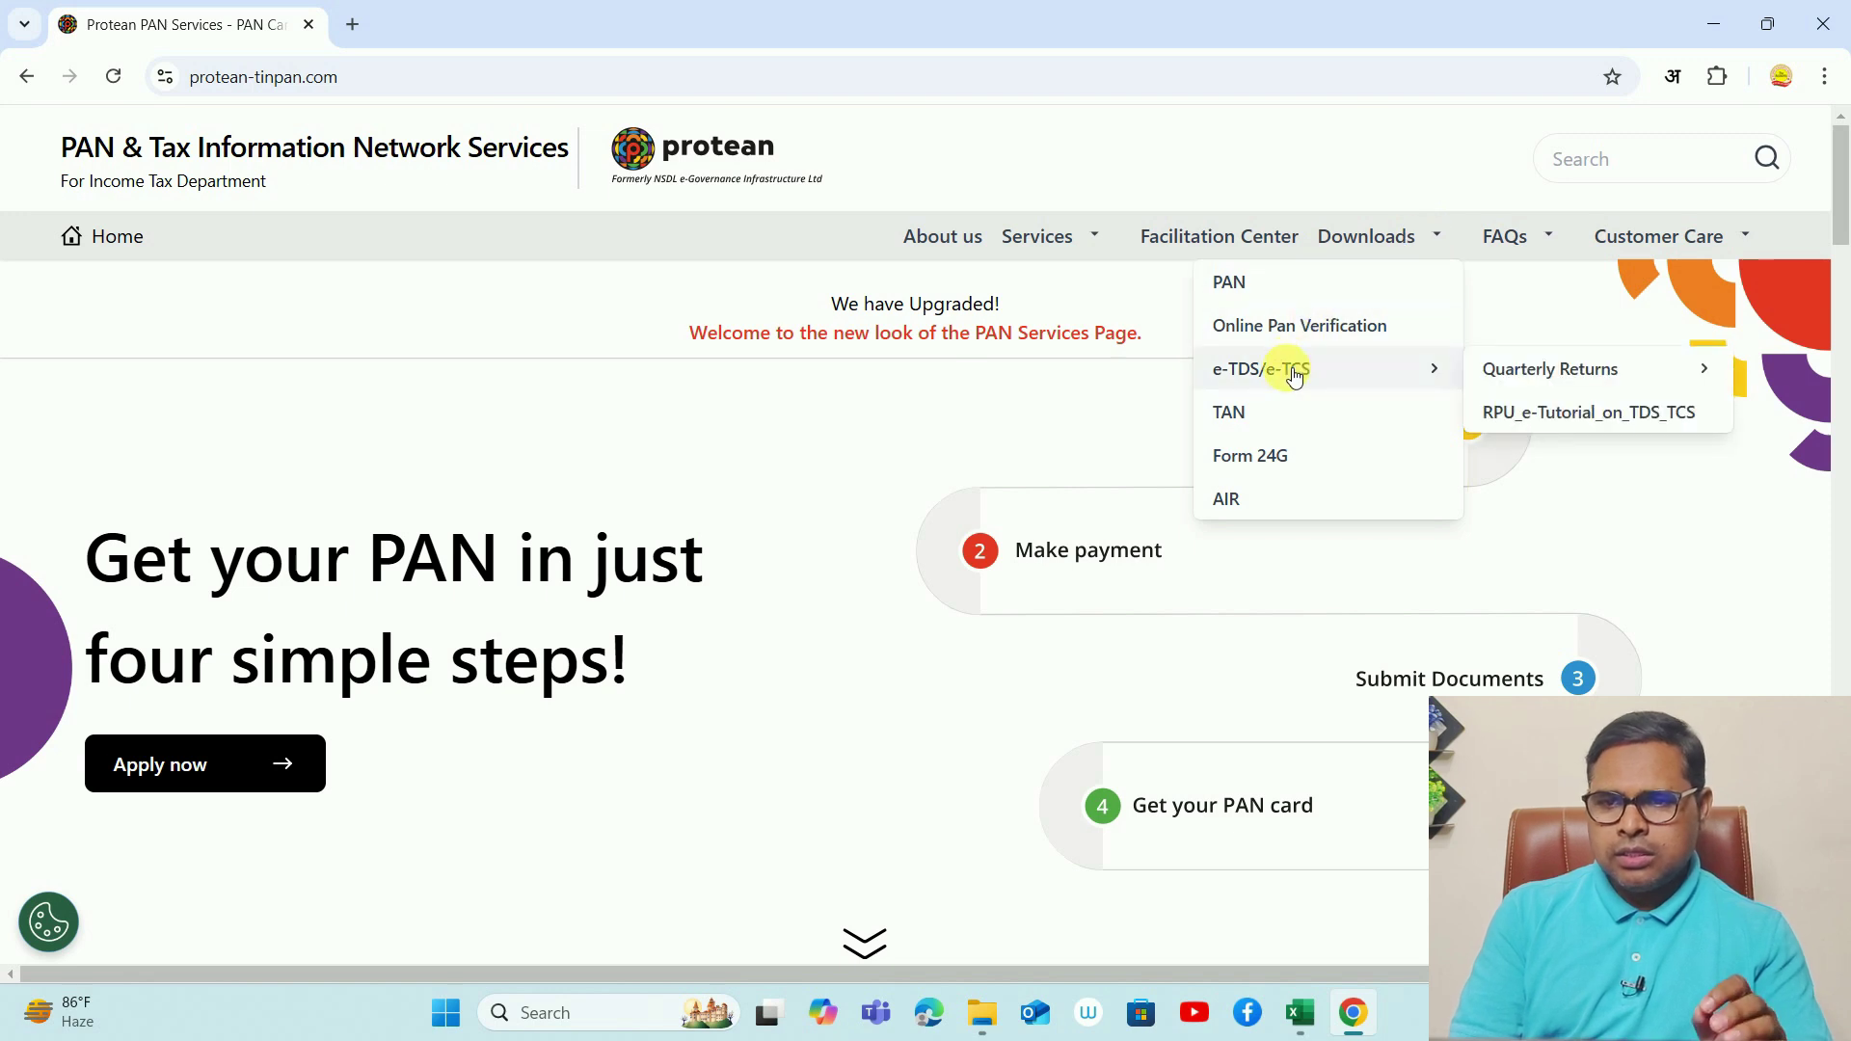
mouse_move(1508, 372)
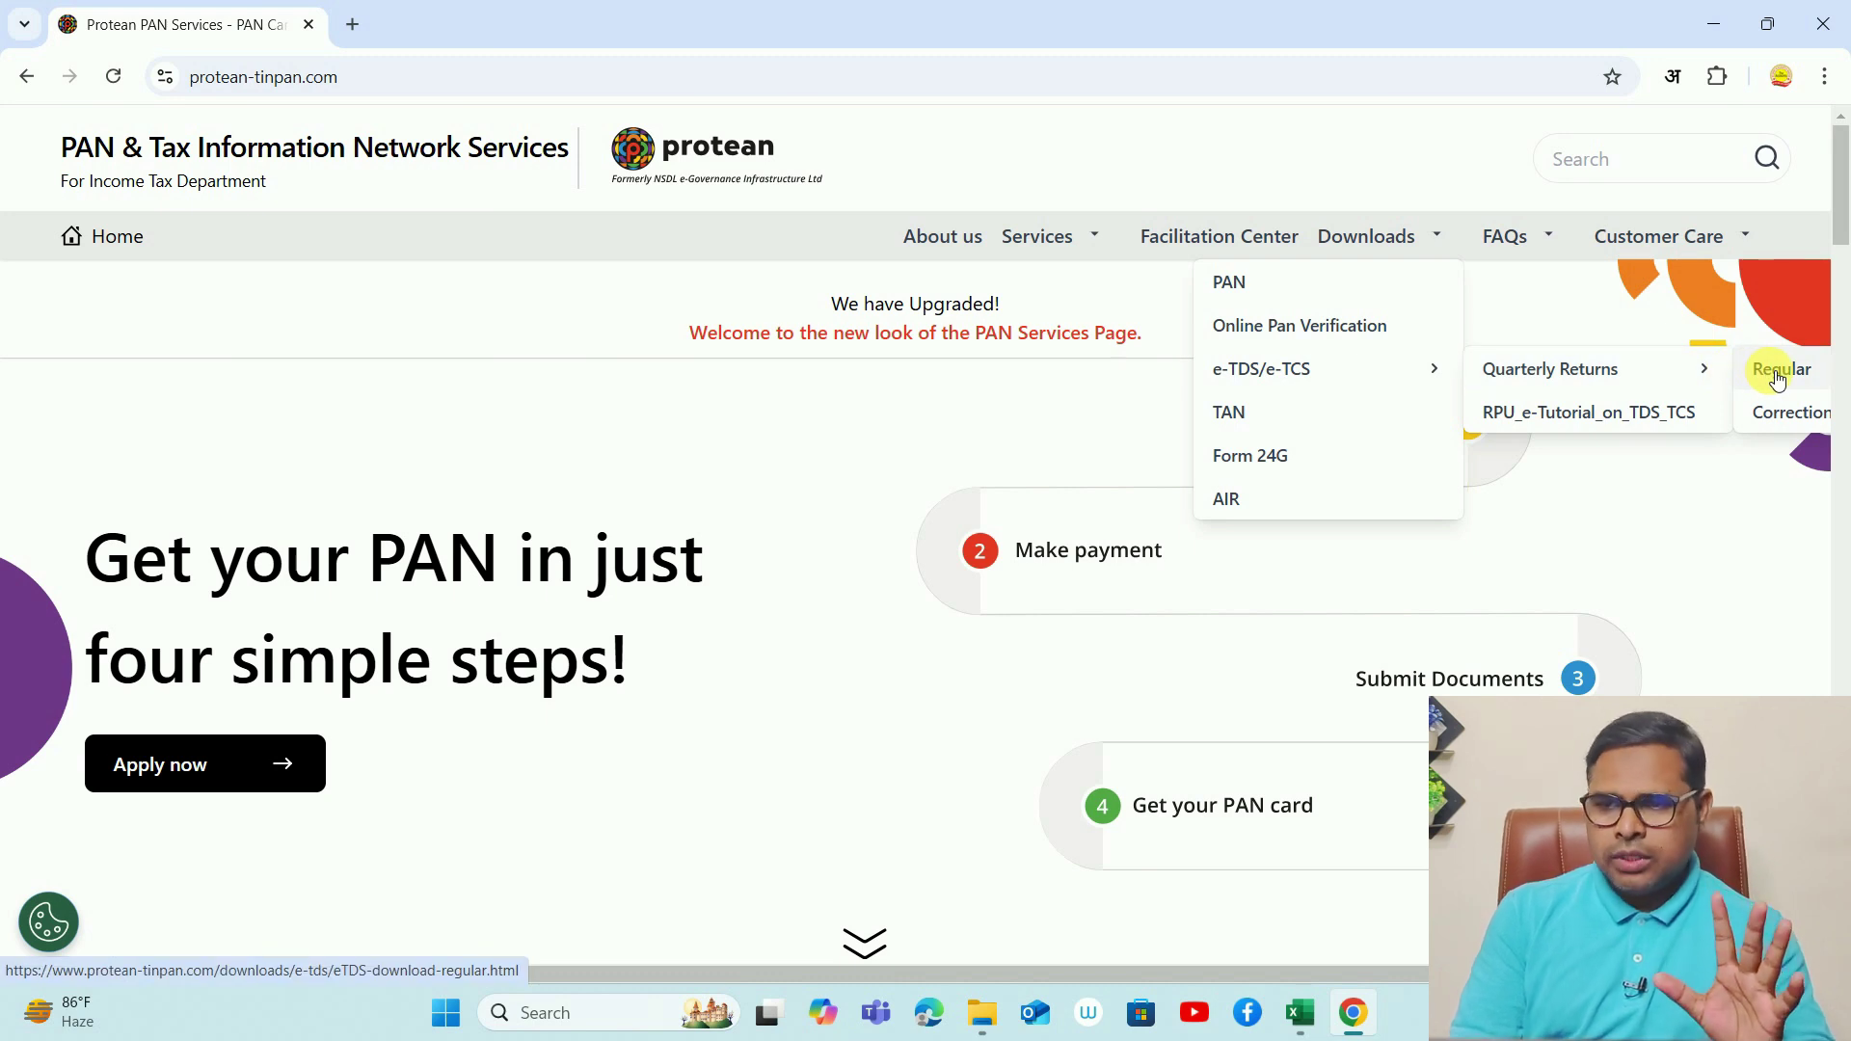
click(1779, 376)
drag(1842, 288, 1842, 671)
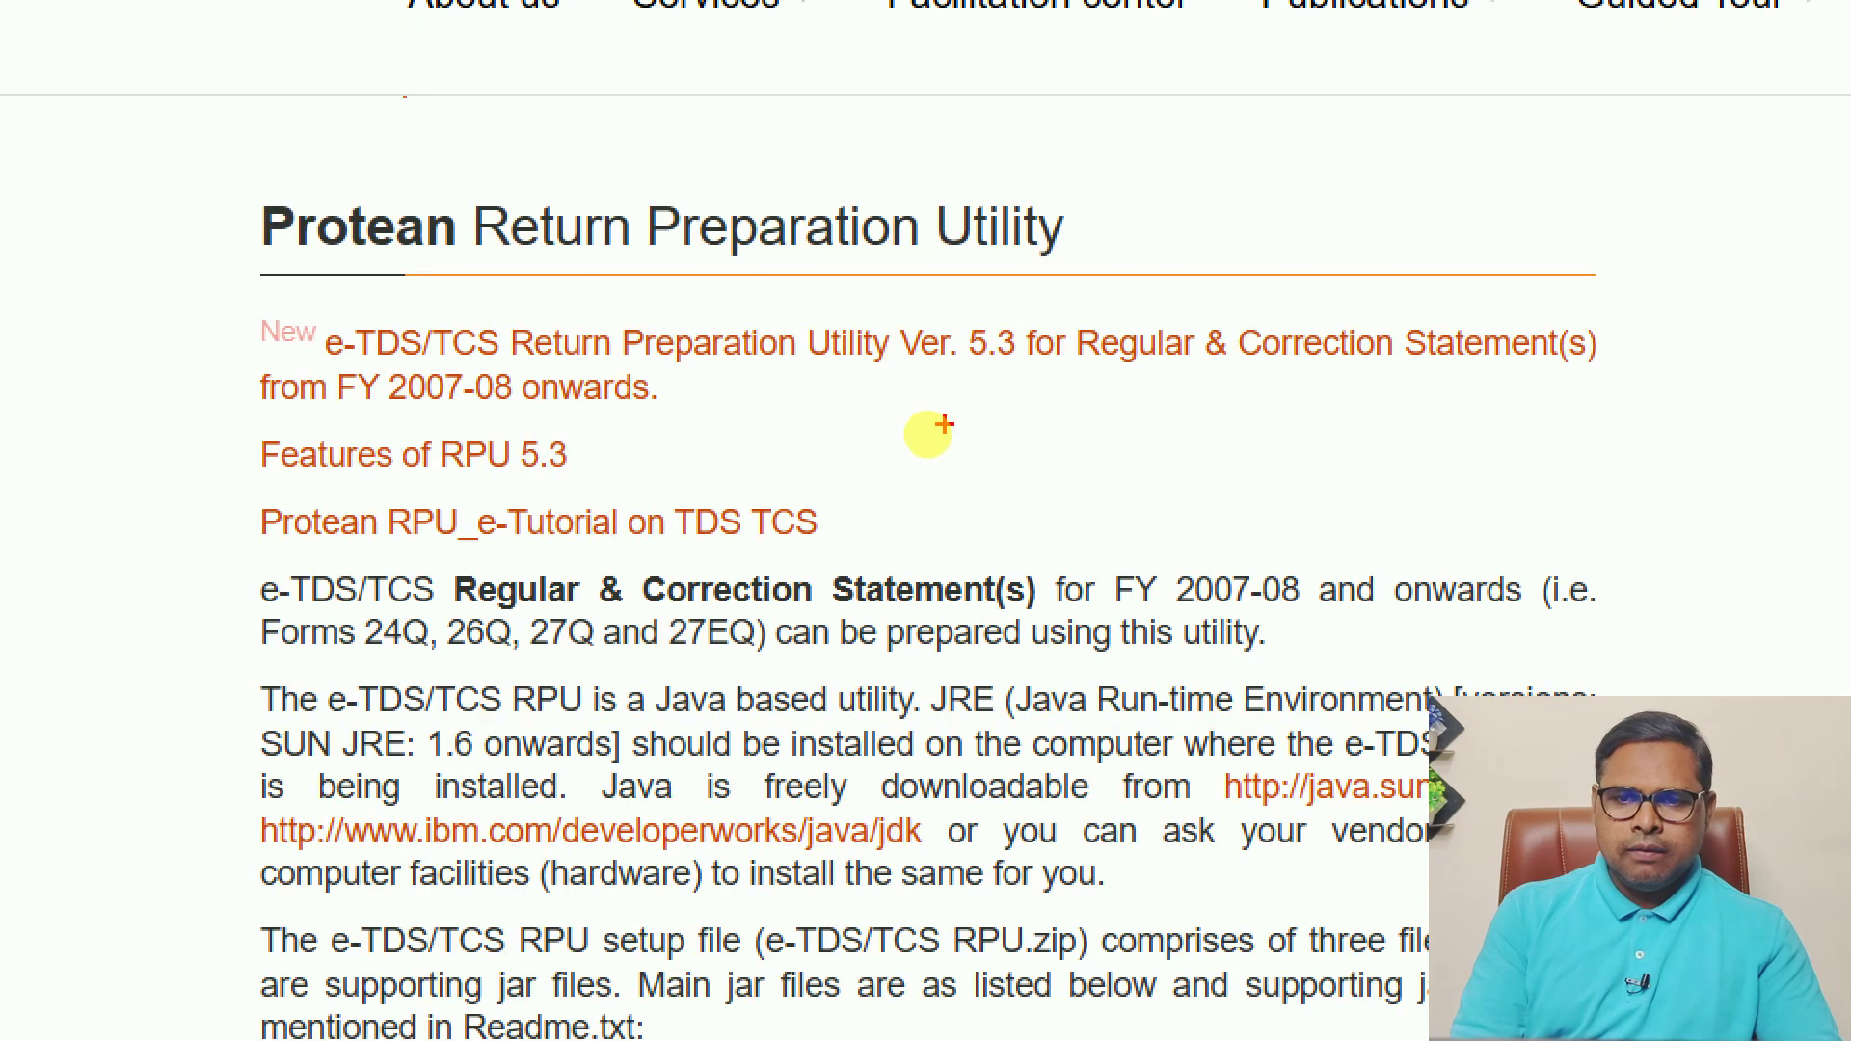
- Scroll to the Return Preparation Utility Ver. 5.3 link pointing to TDS_RPU_5.3.zip
drag(930, 432, 994, 407)
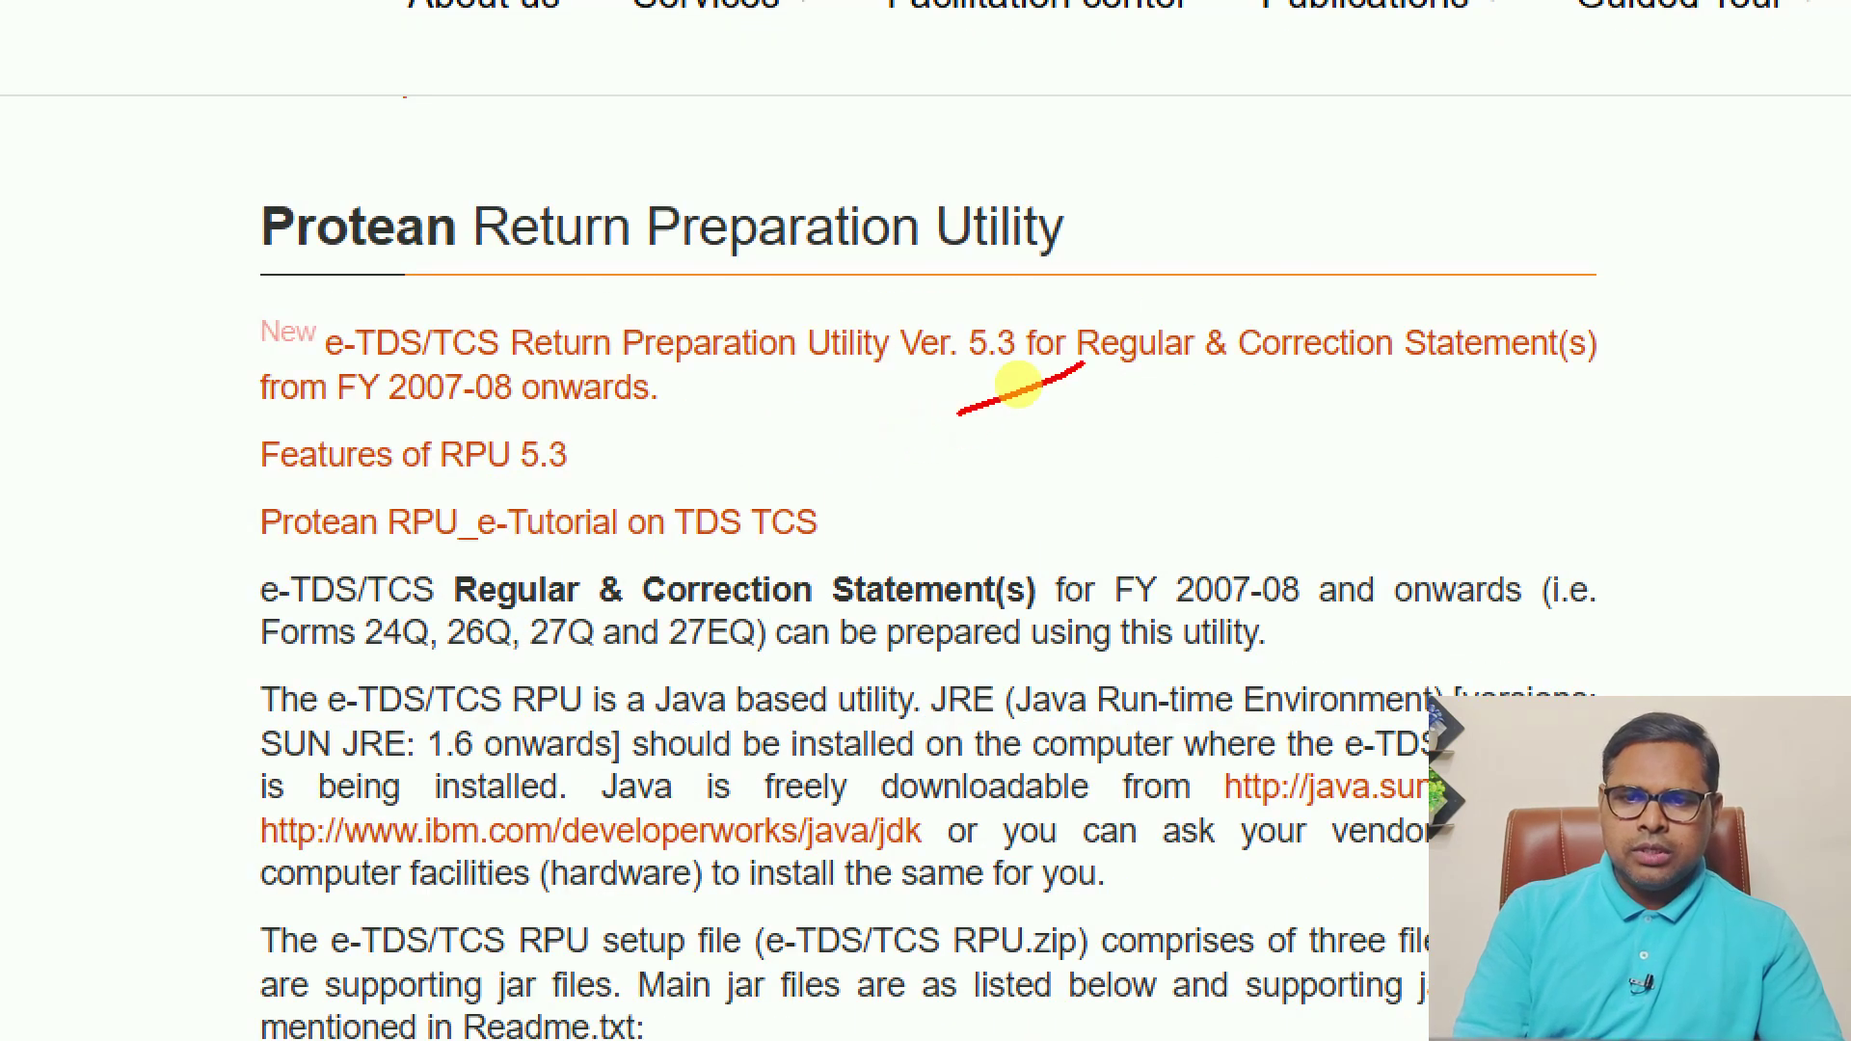
drag(1084, 365, 1080, 375)
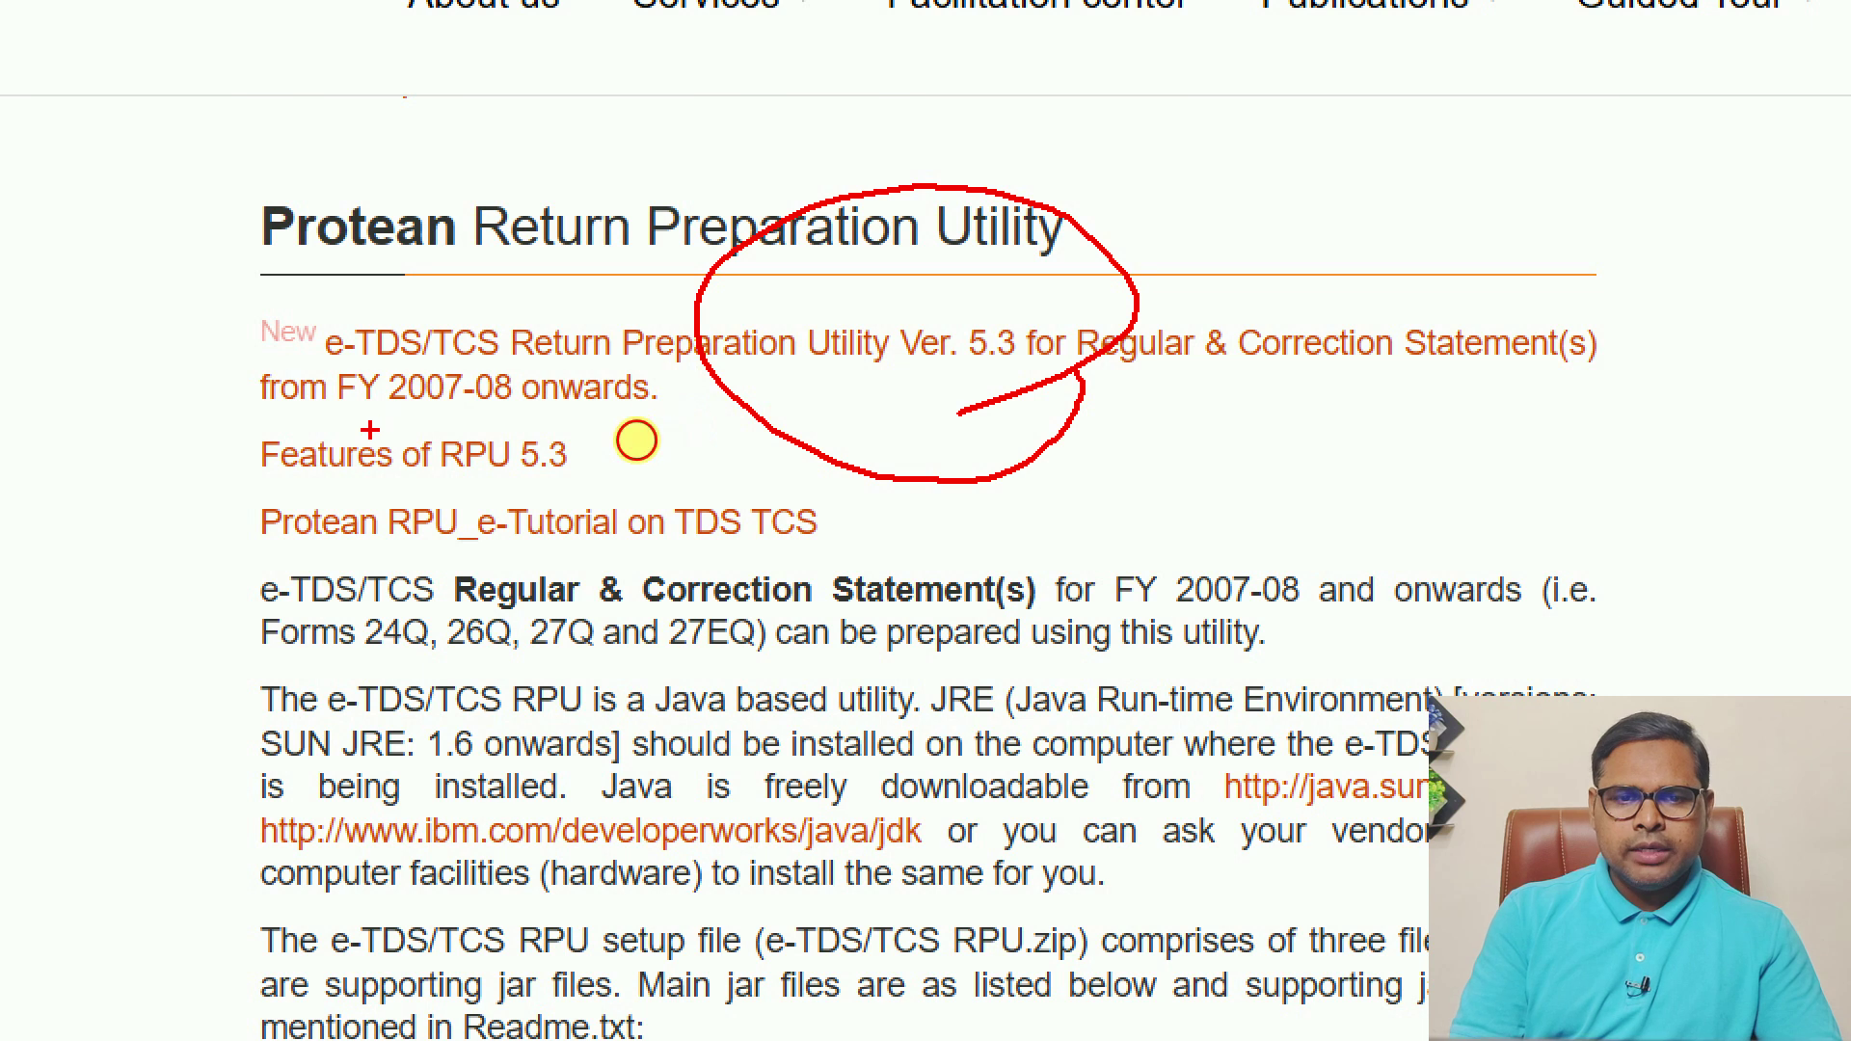
drag(370, 429, 793, 429)
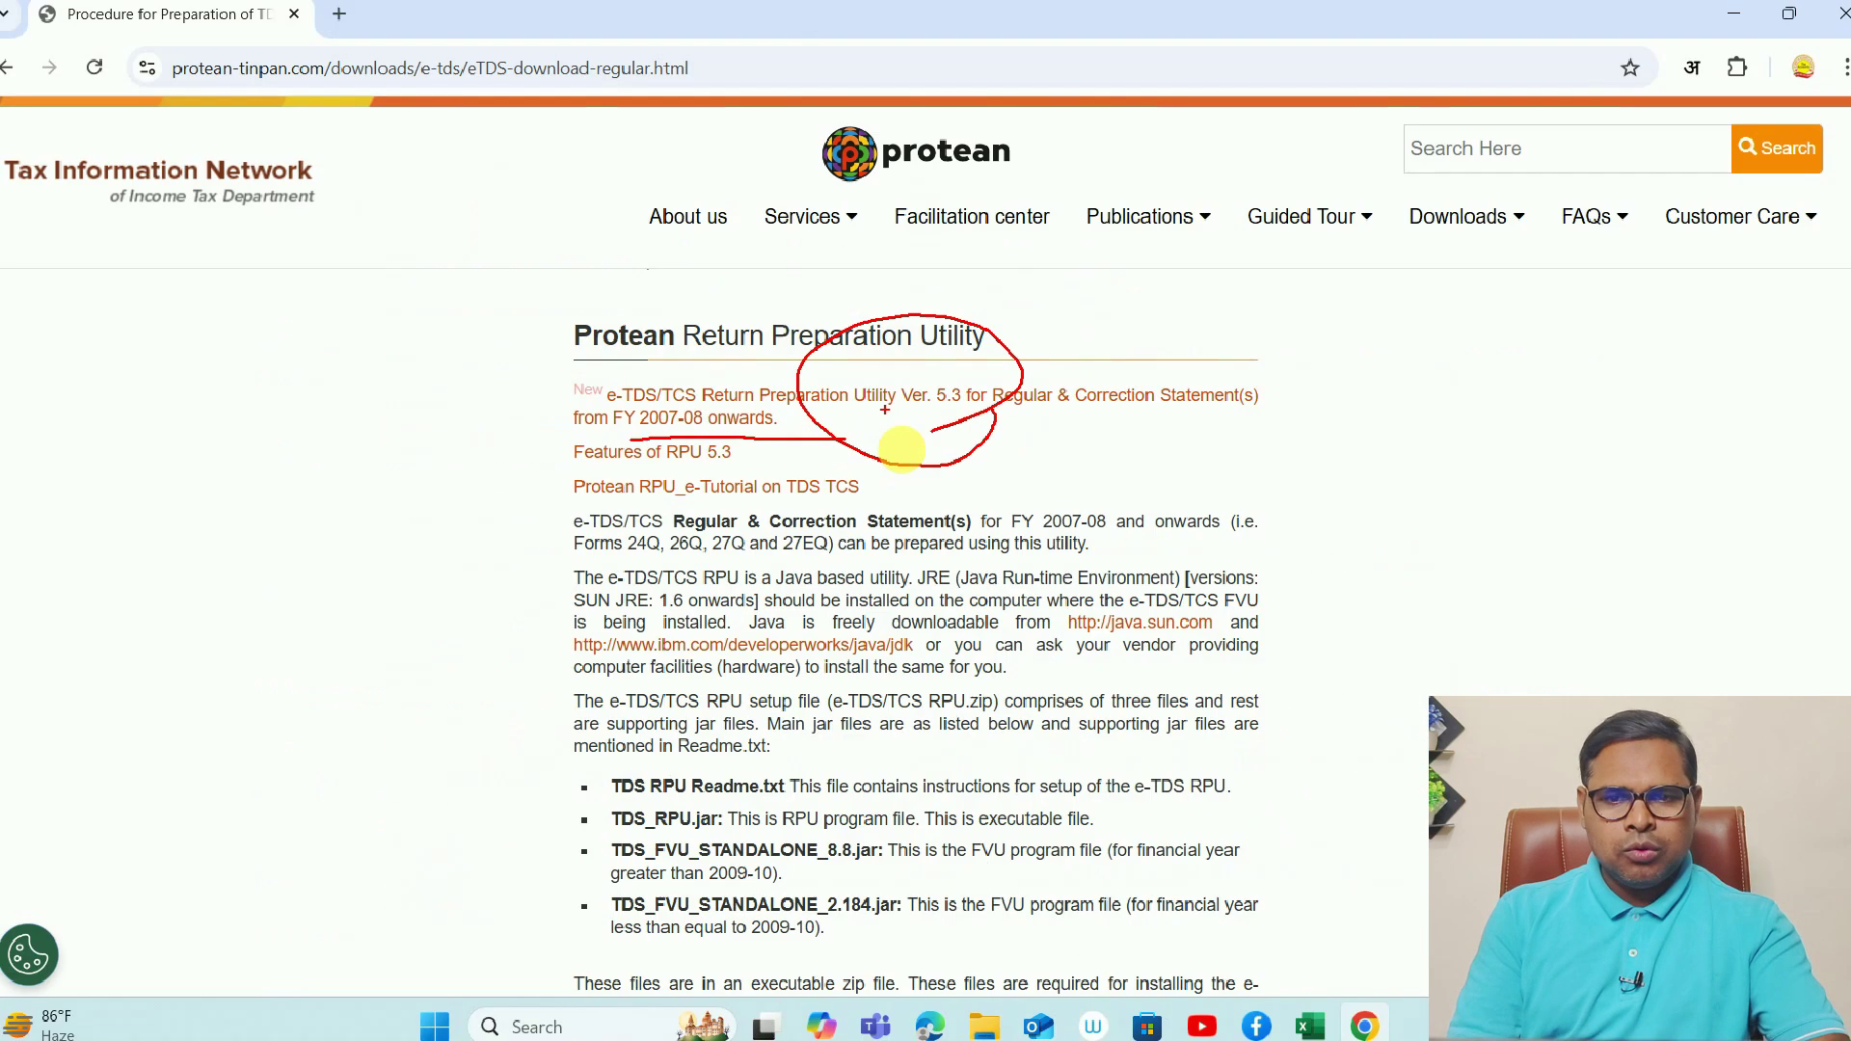
key(Escape)
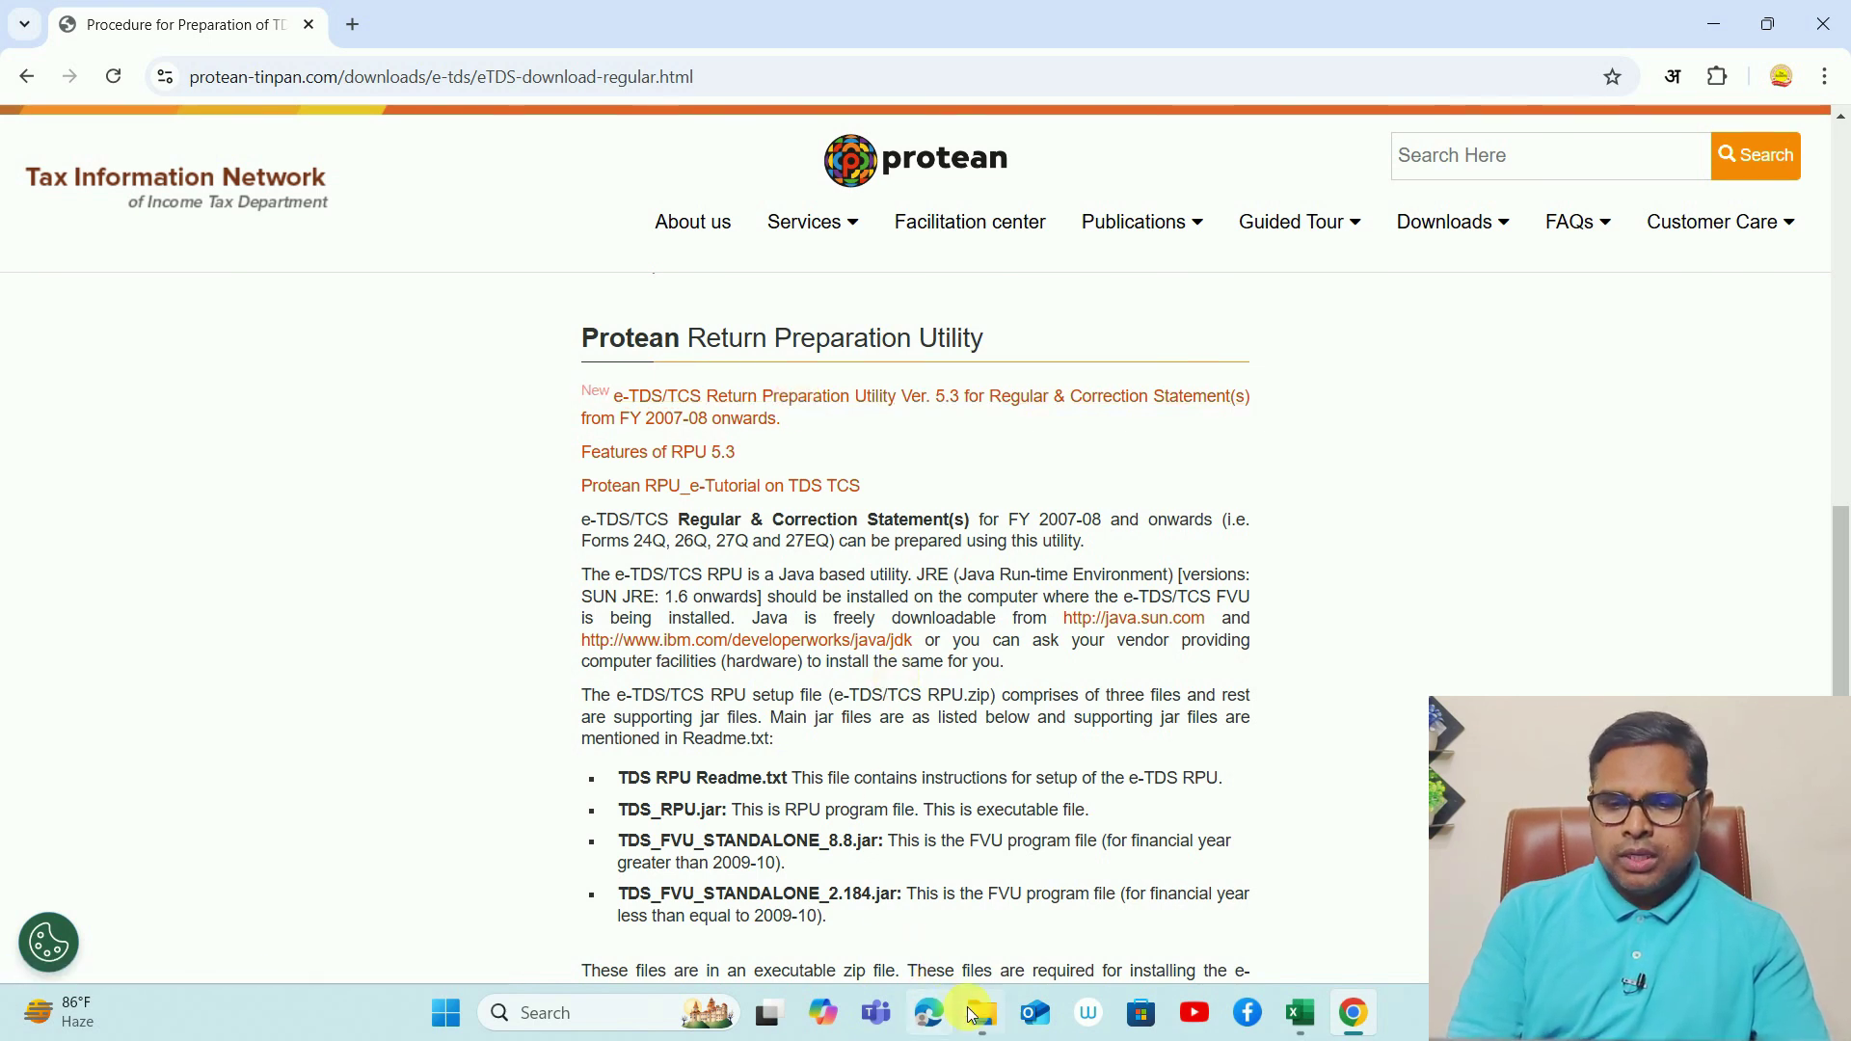
mouse_move(983, 1024)
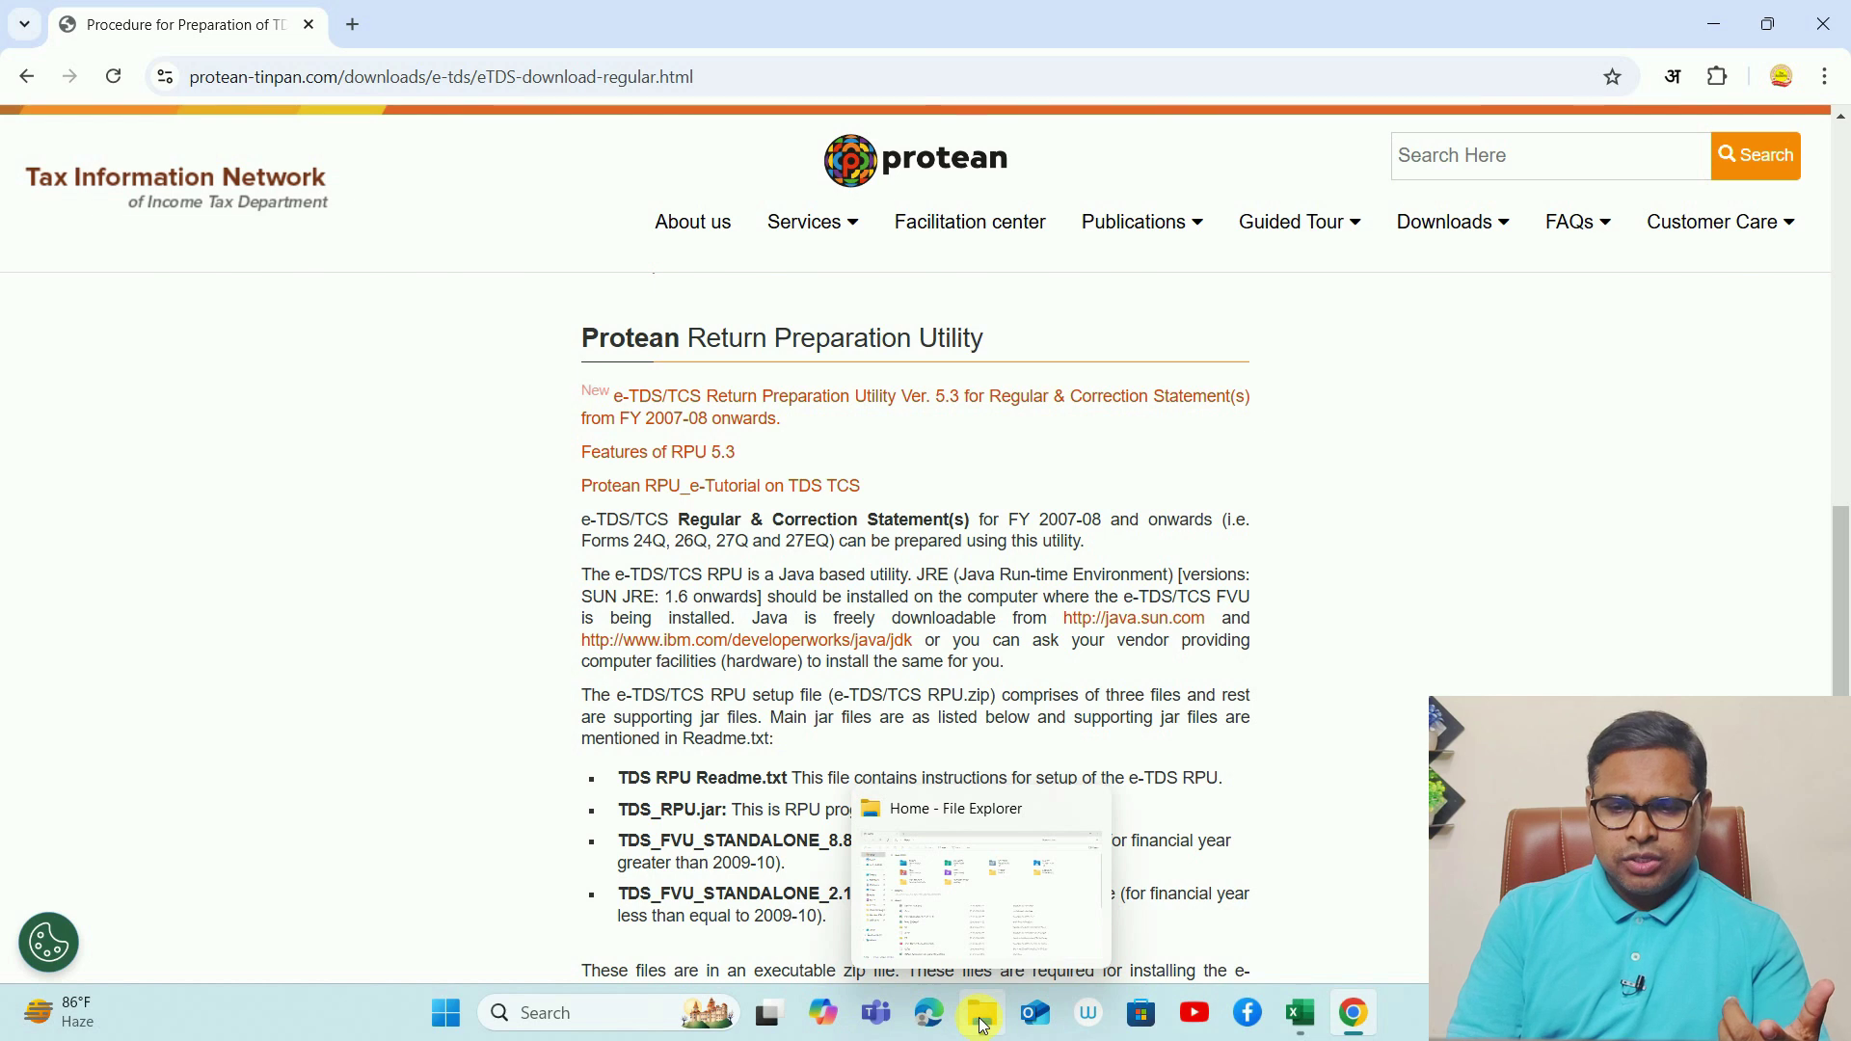
- Copy TDS_RPU_5.3.zip from Downloads to the Windows (C:) root, replacing the existing file
click(984, 1025)
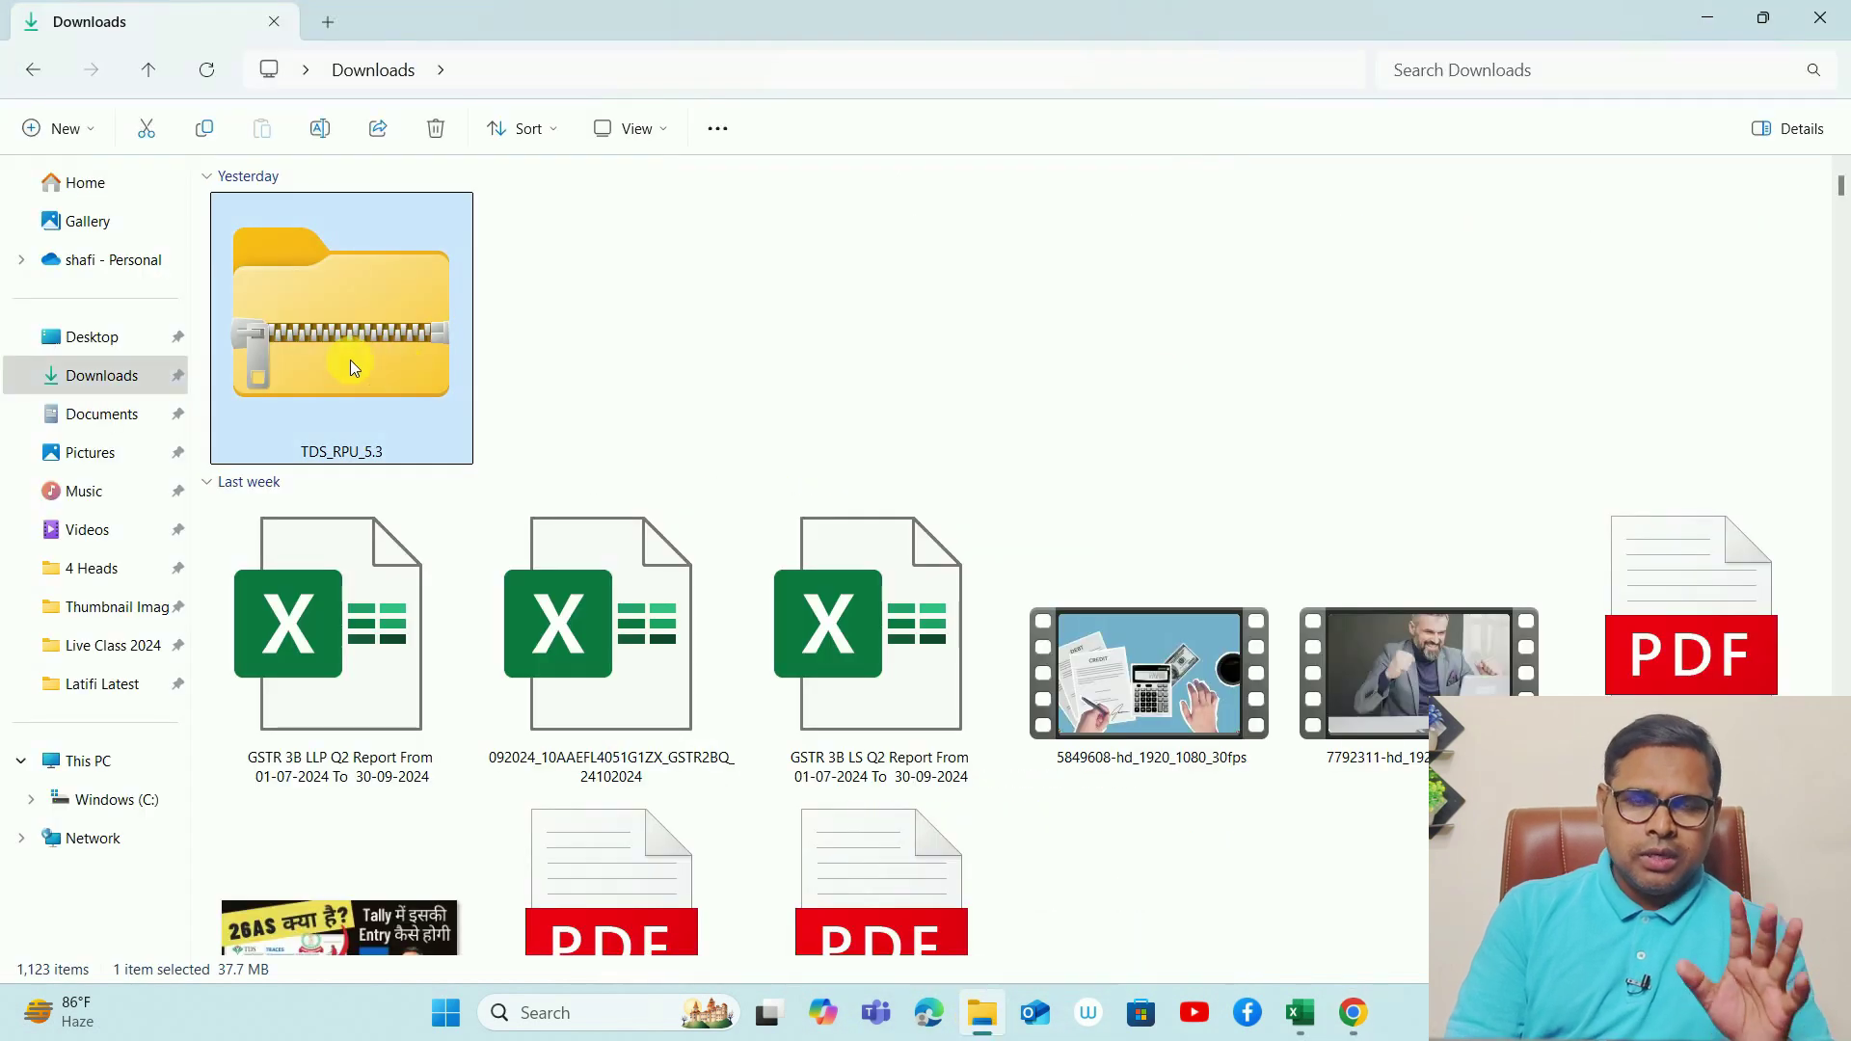
key(ctrl+c)
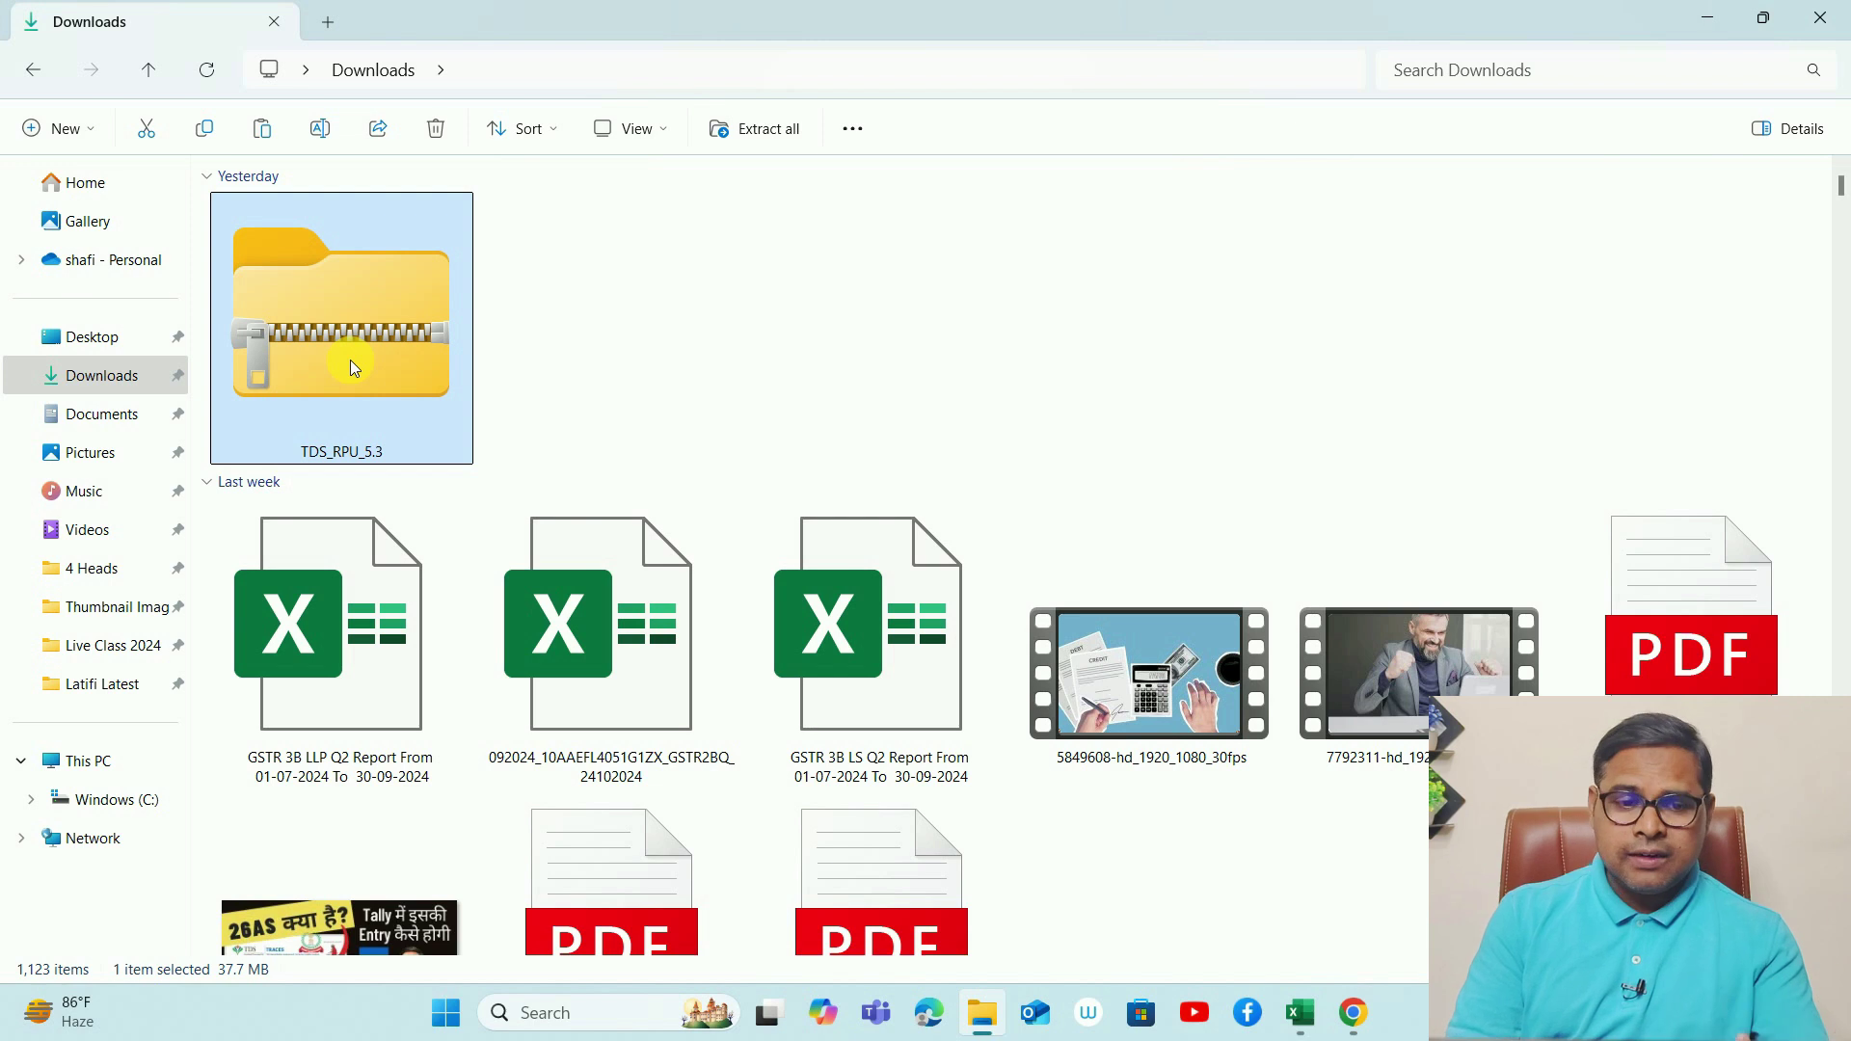
click(150, 799)
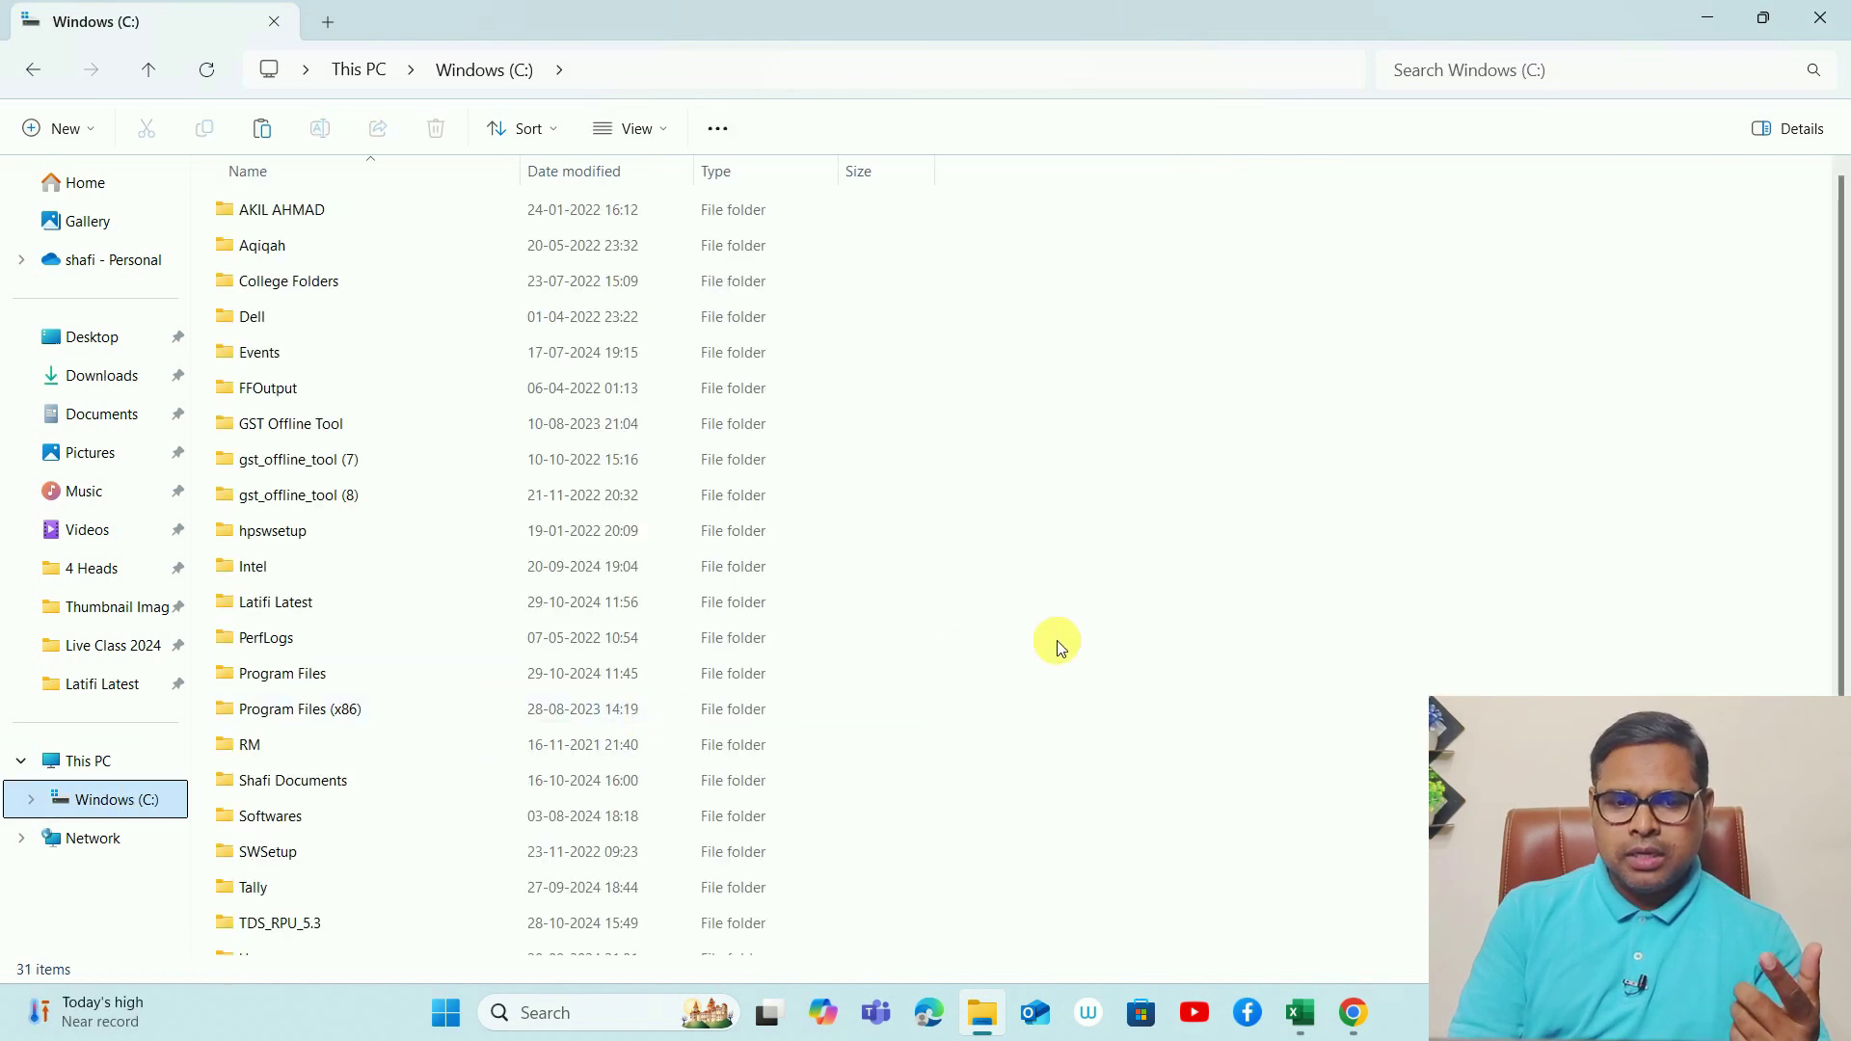
key(ctrl+v)
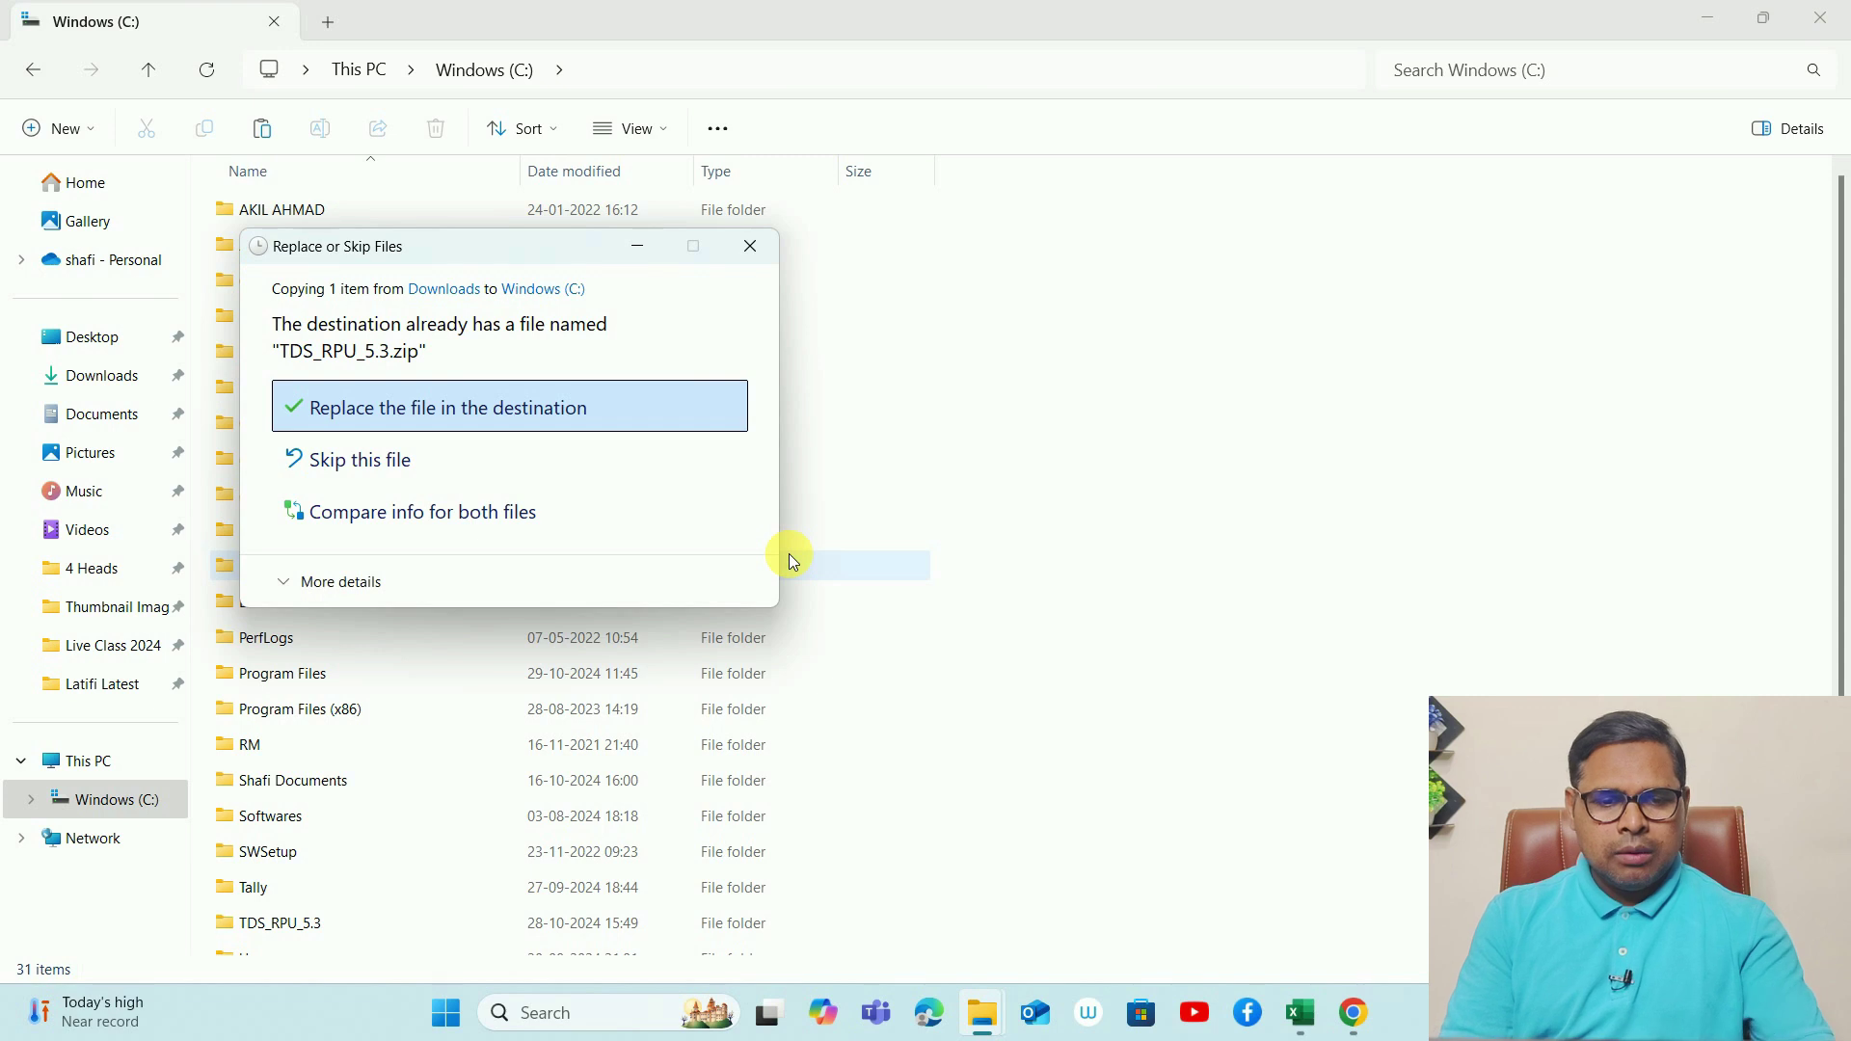
key(Return)
click(258, 743)
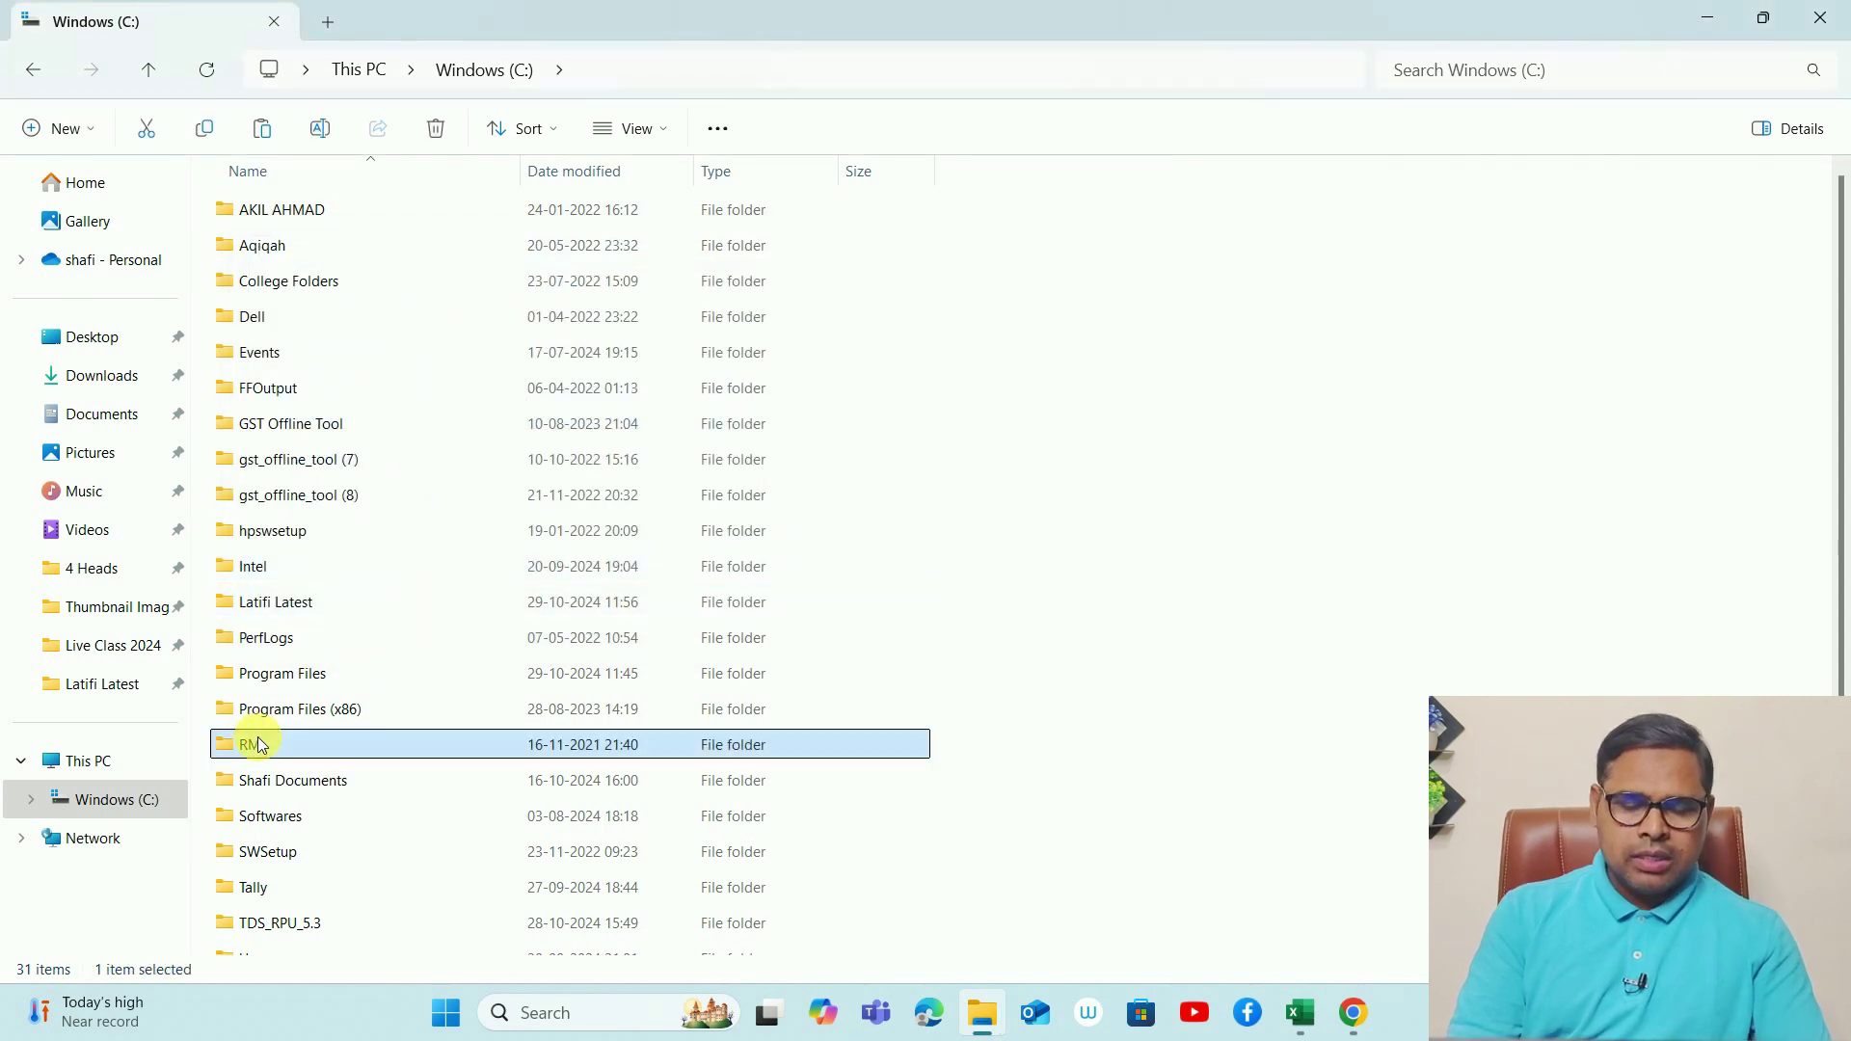
key(Down)
key(Down)
key(Down)
key(Down)
key(Down)
key(Down)
key(Down)
key(Down)
key(Down)
key(Down)
key(Down)
key(Down)
key(Down)
key(Down)
key(Down)
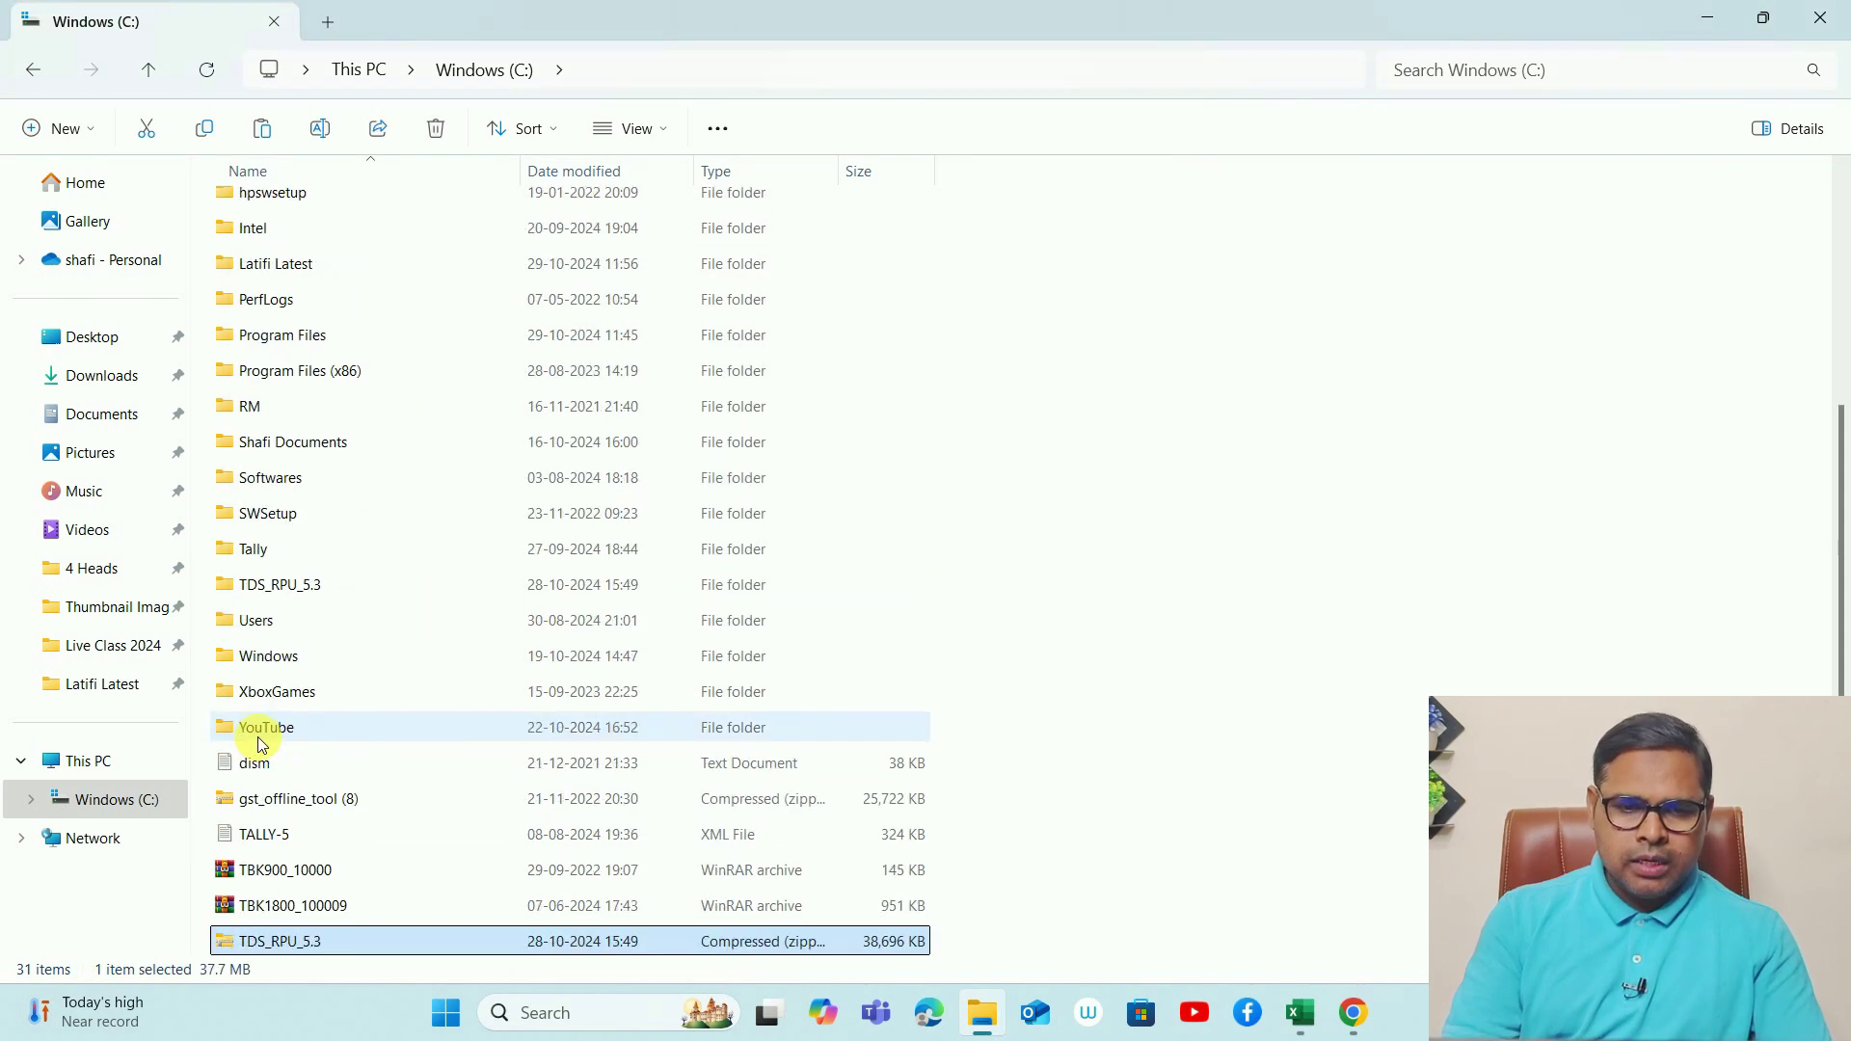
- Extract TDS_RPU_5.3.zip to C:\TDS_RPU_5.3 and open that folder
right_click(266, 950)
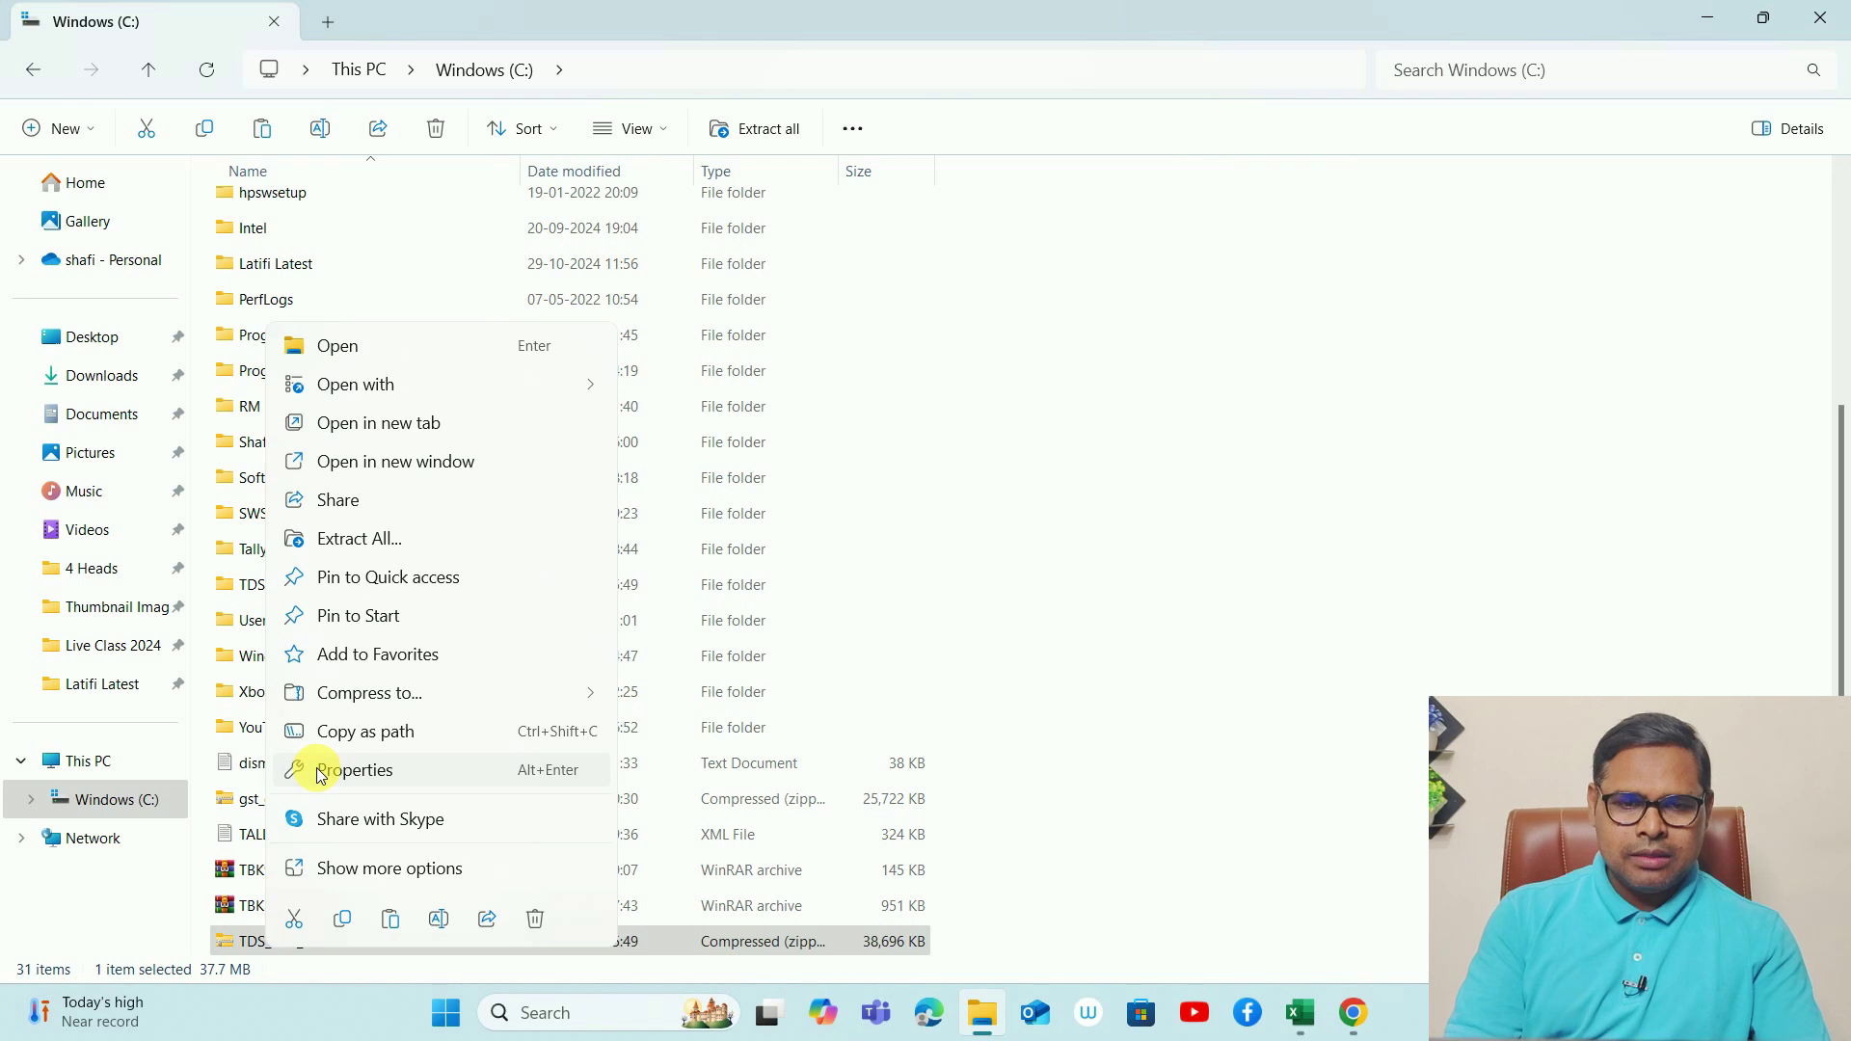
click(370, 535)
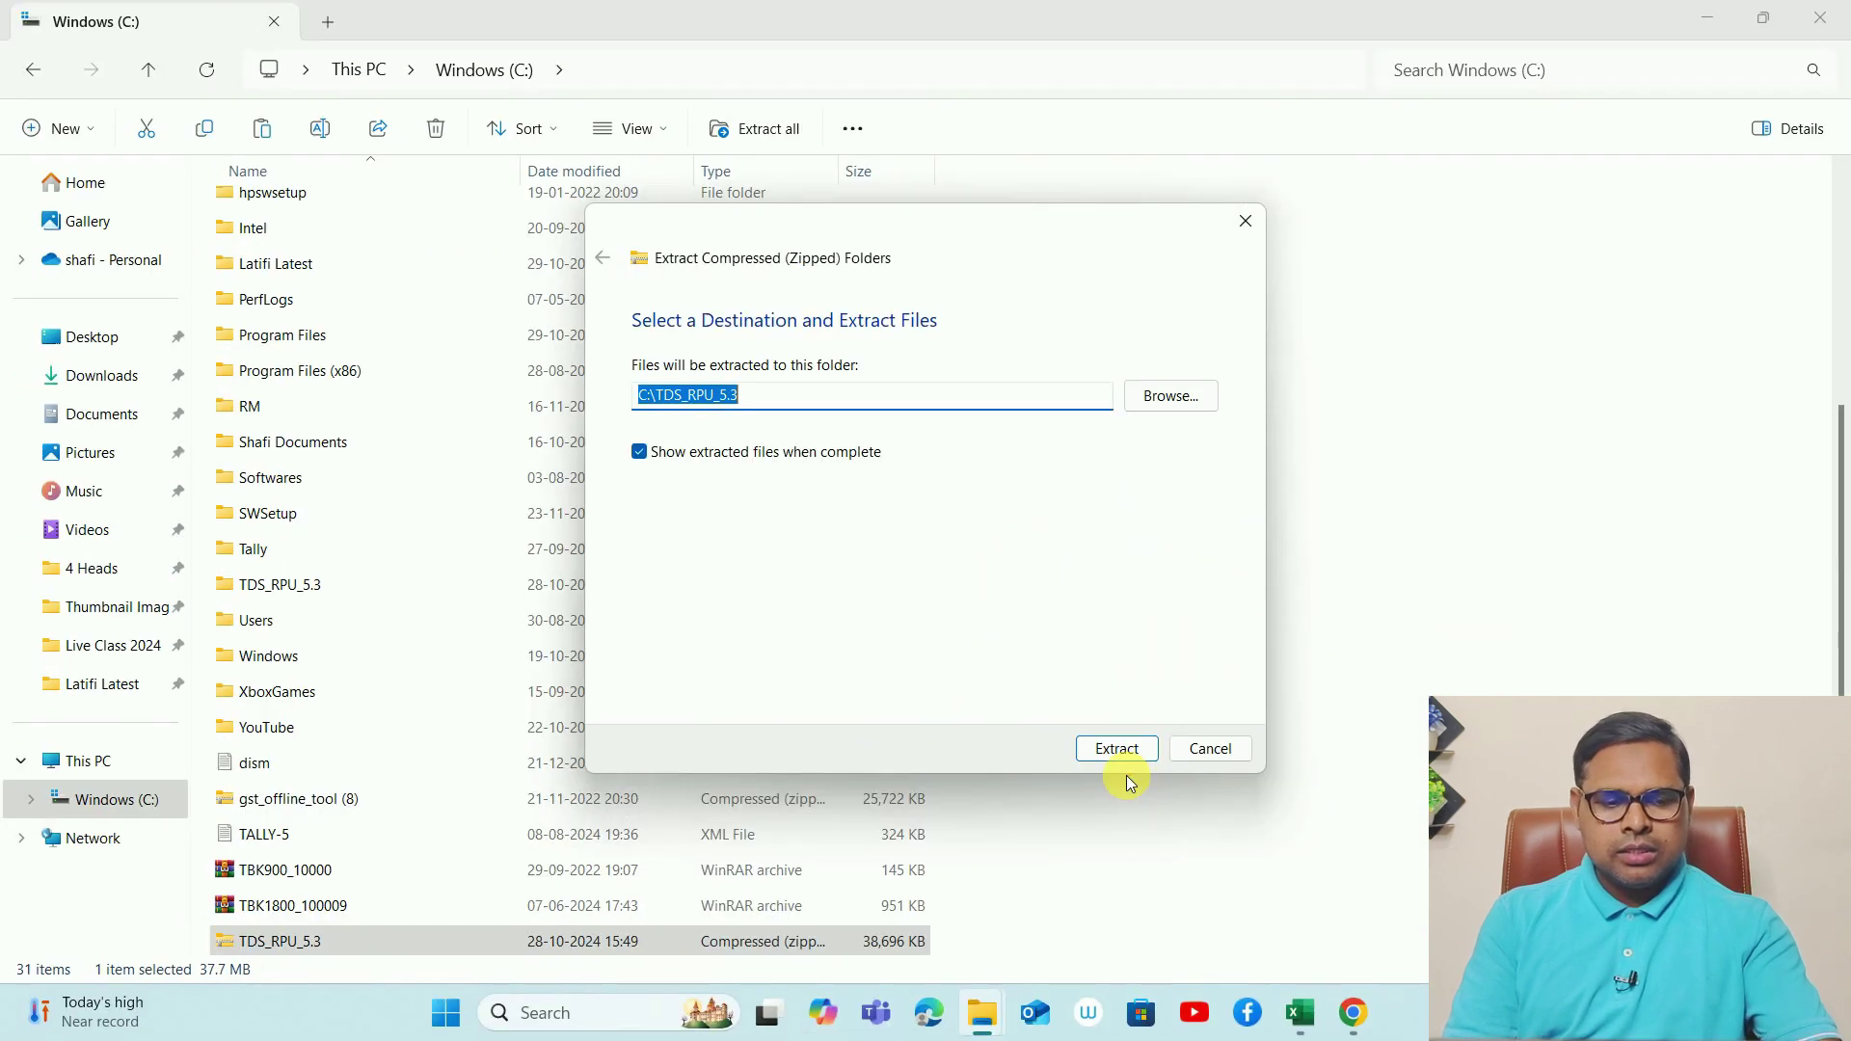
key(Return)
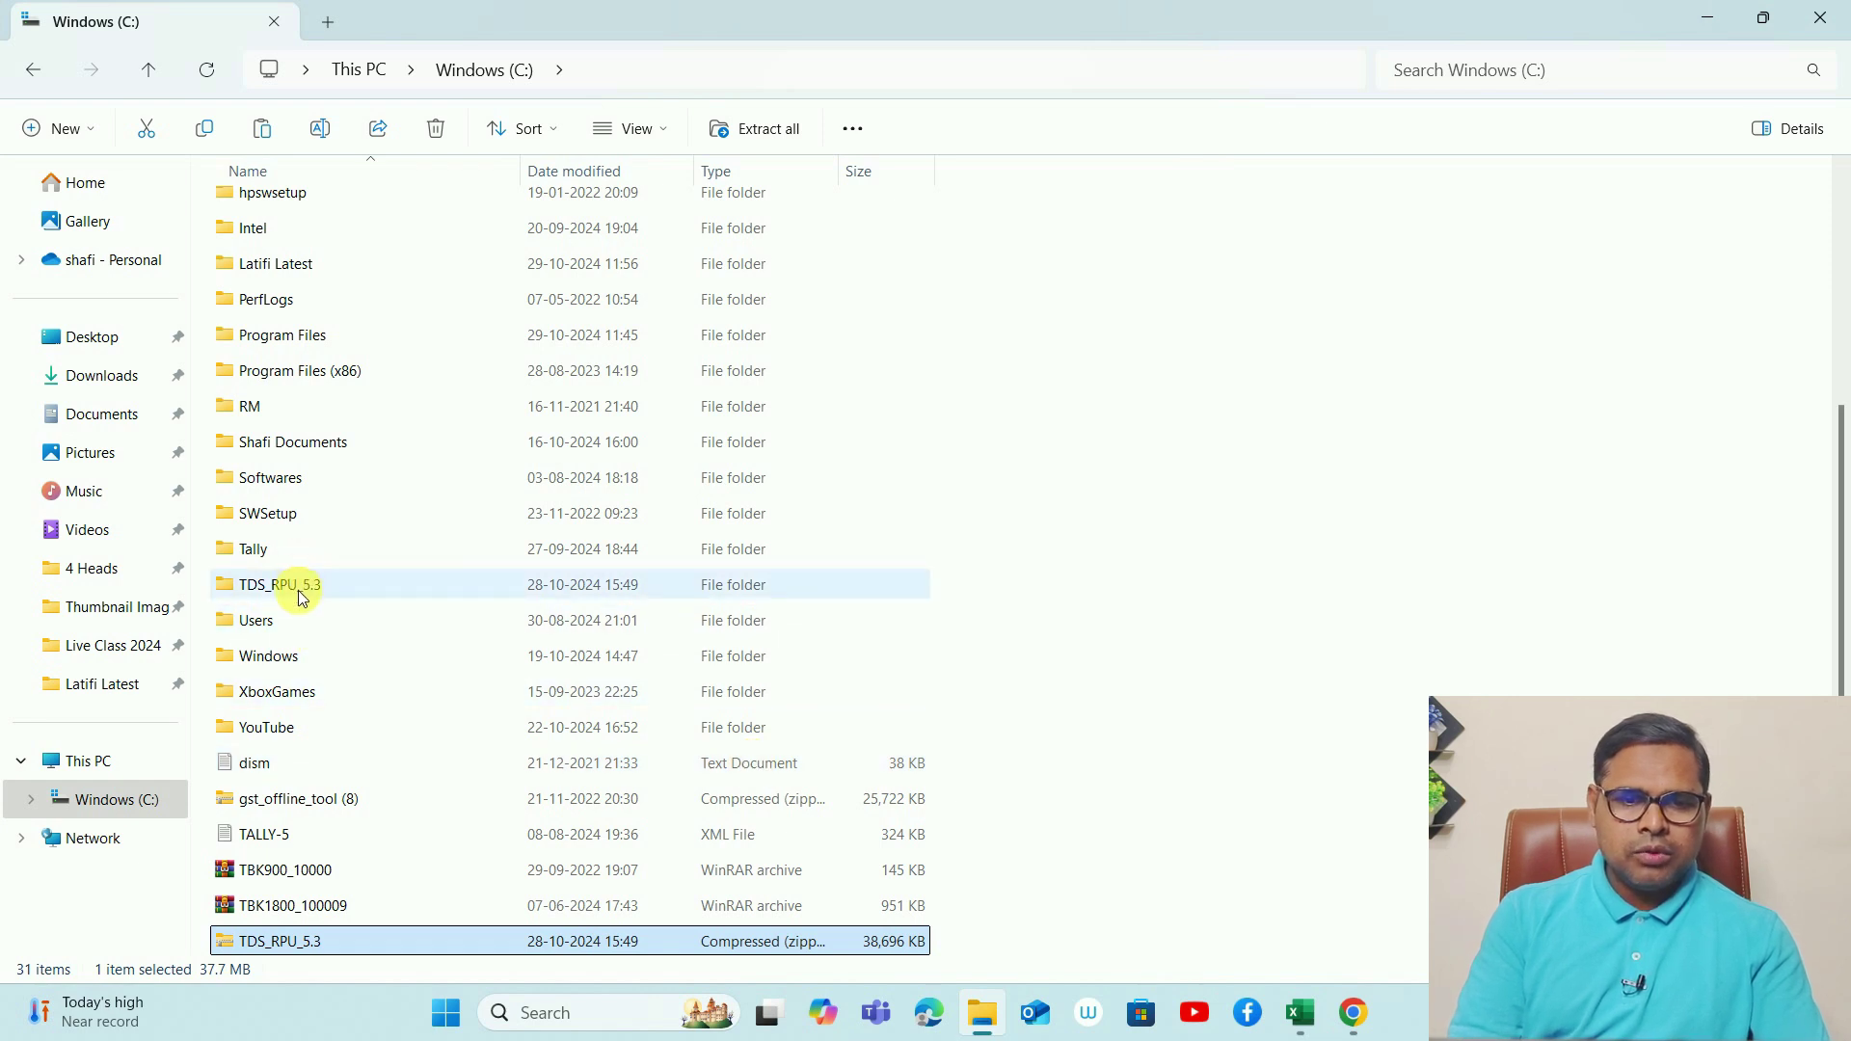
mouse_move(318, 602)
mouse_down()
mouse_move(434, 492)
mouse_move(328, 612)
mouse_move(369, 548)
mouse_up()
key(Escape)
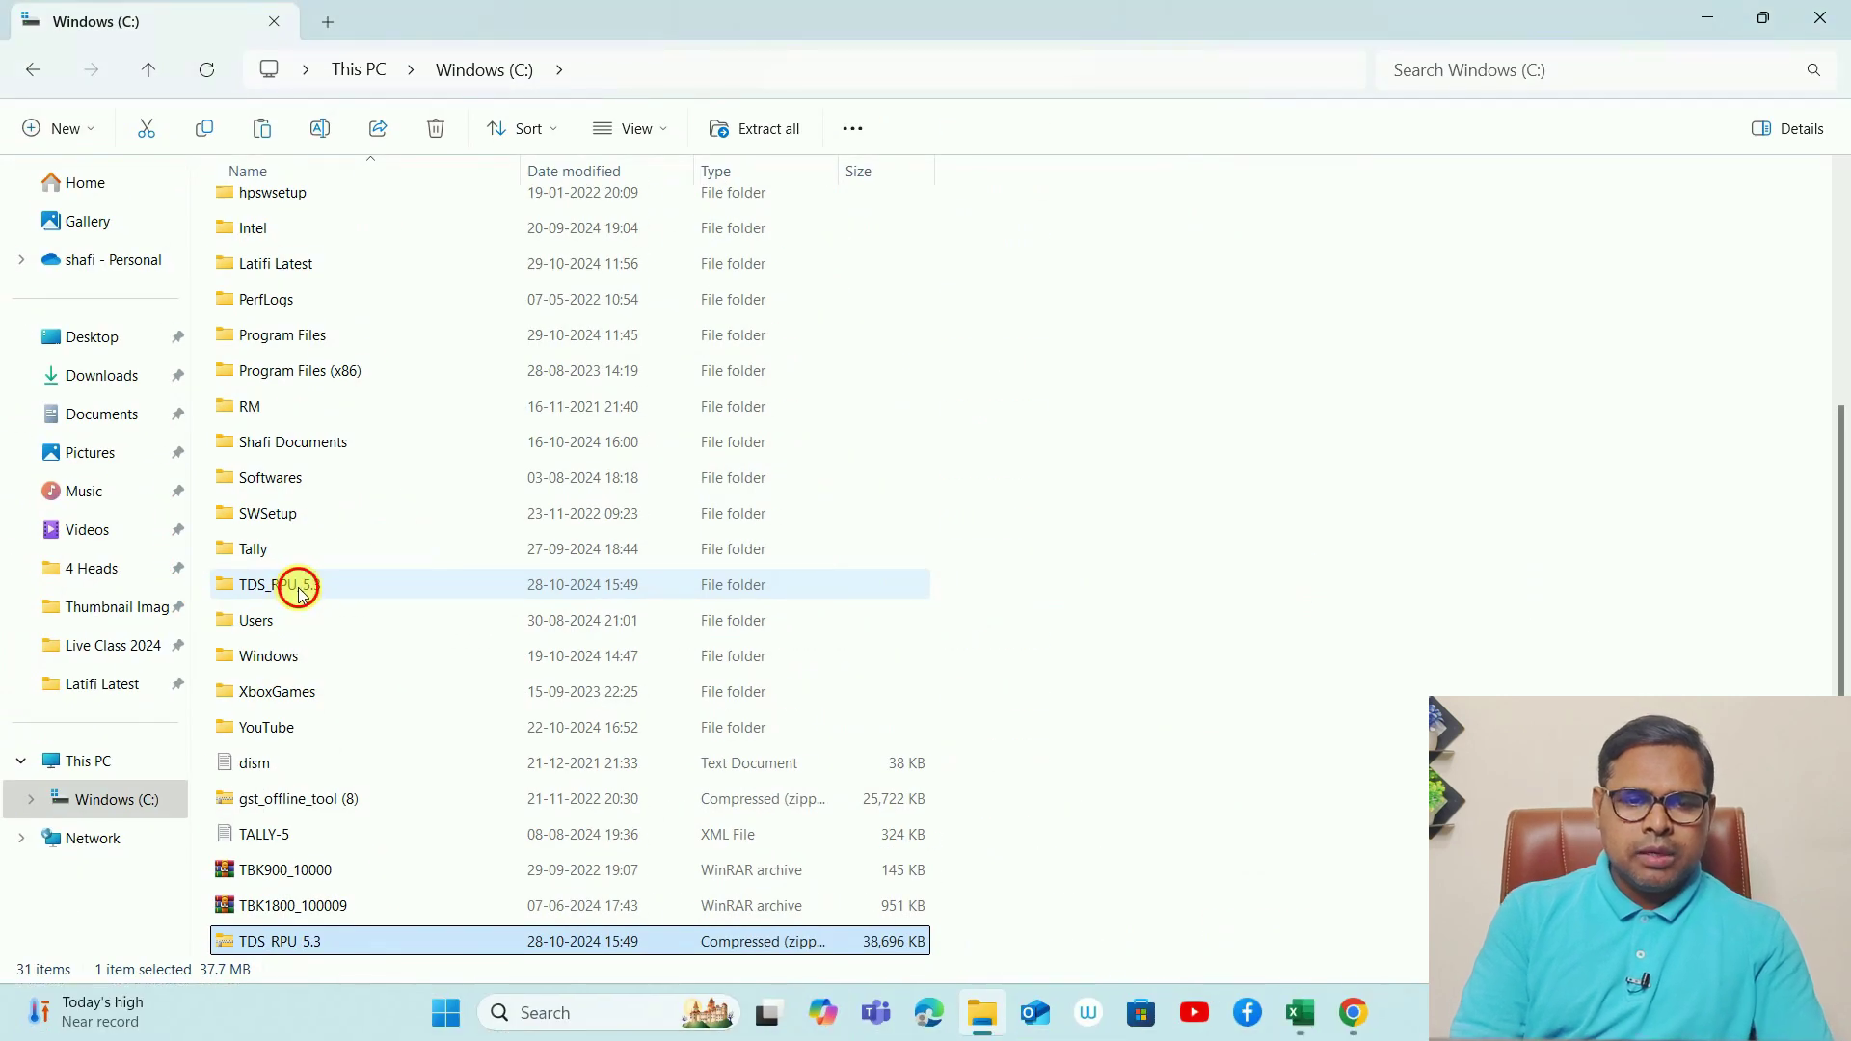
double_click(299, 592)
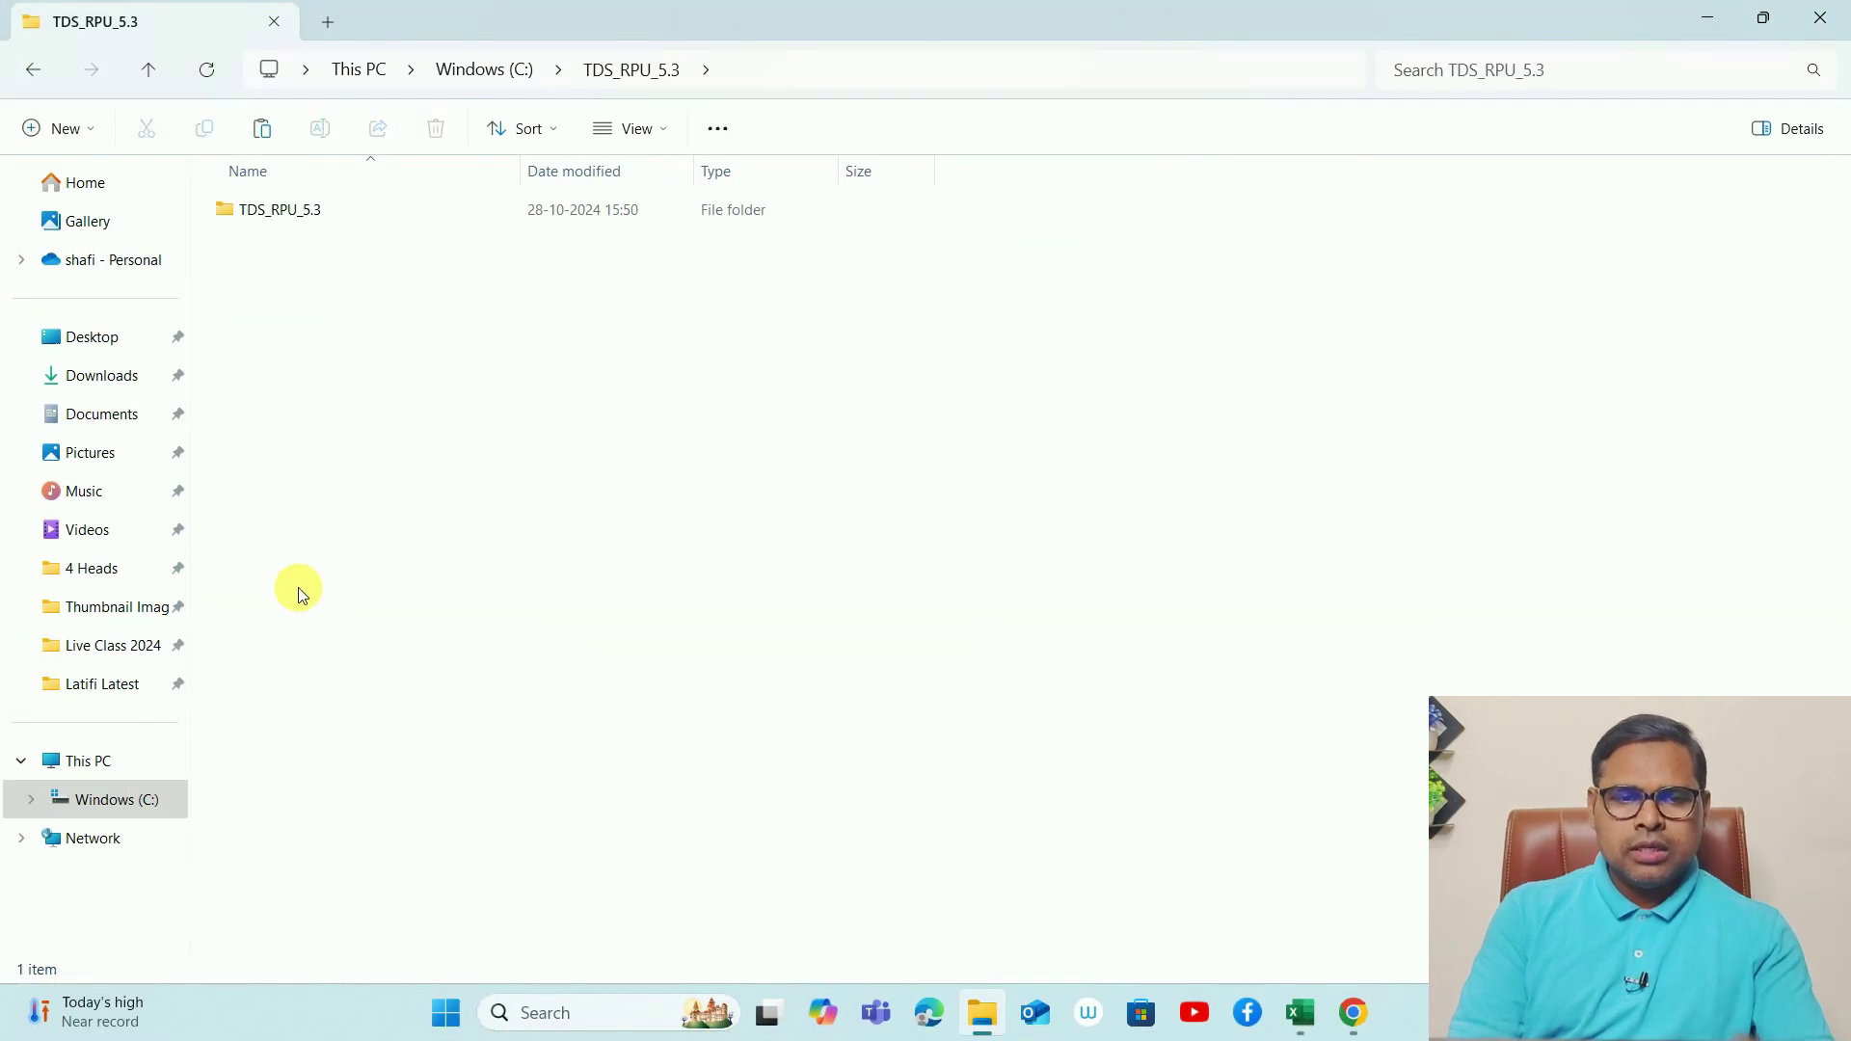
- Open the inner TDS_RPU_5.3 subfolder and scroll through its 31 jar and batch files
double_click(288, 216)
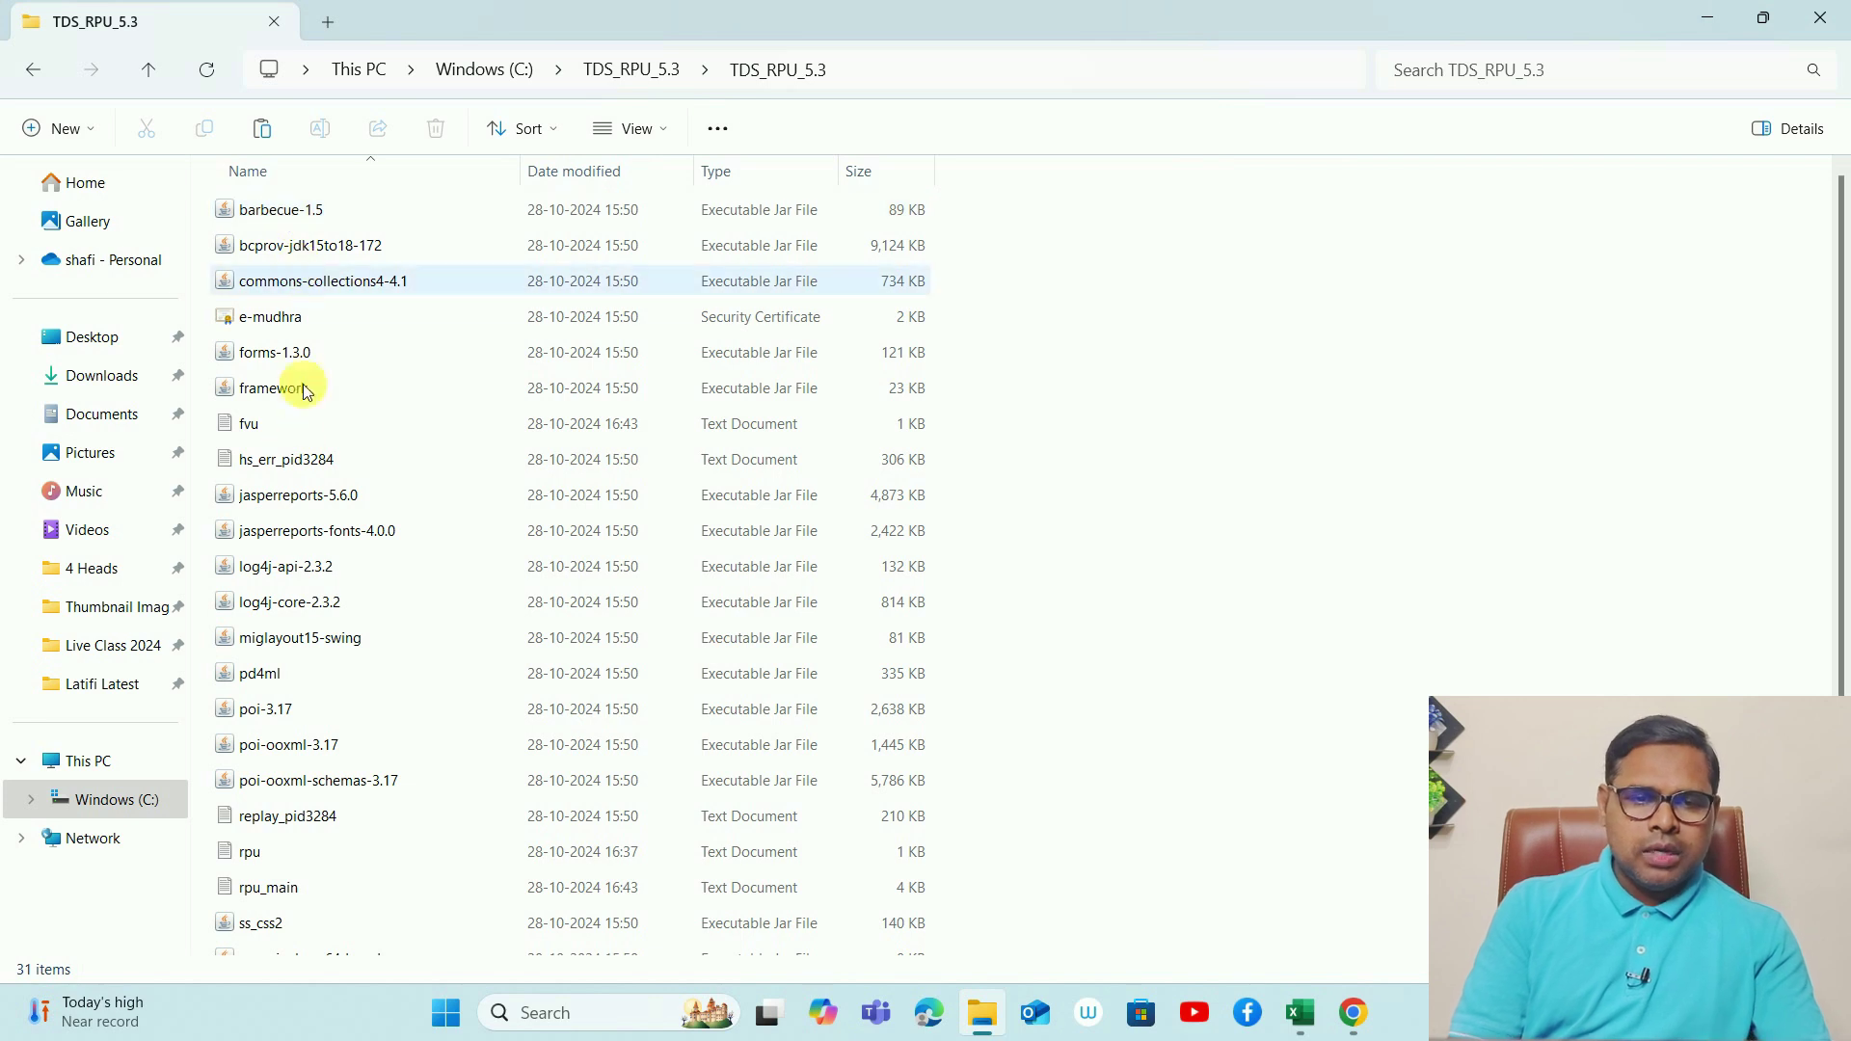
key(ctrl+1)
click(291, 587)
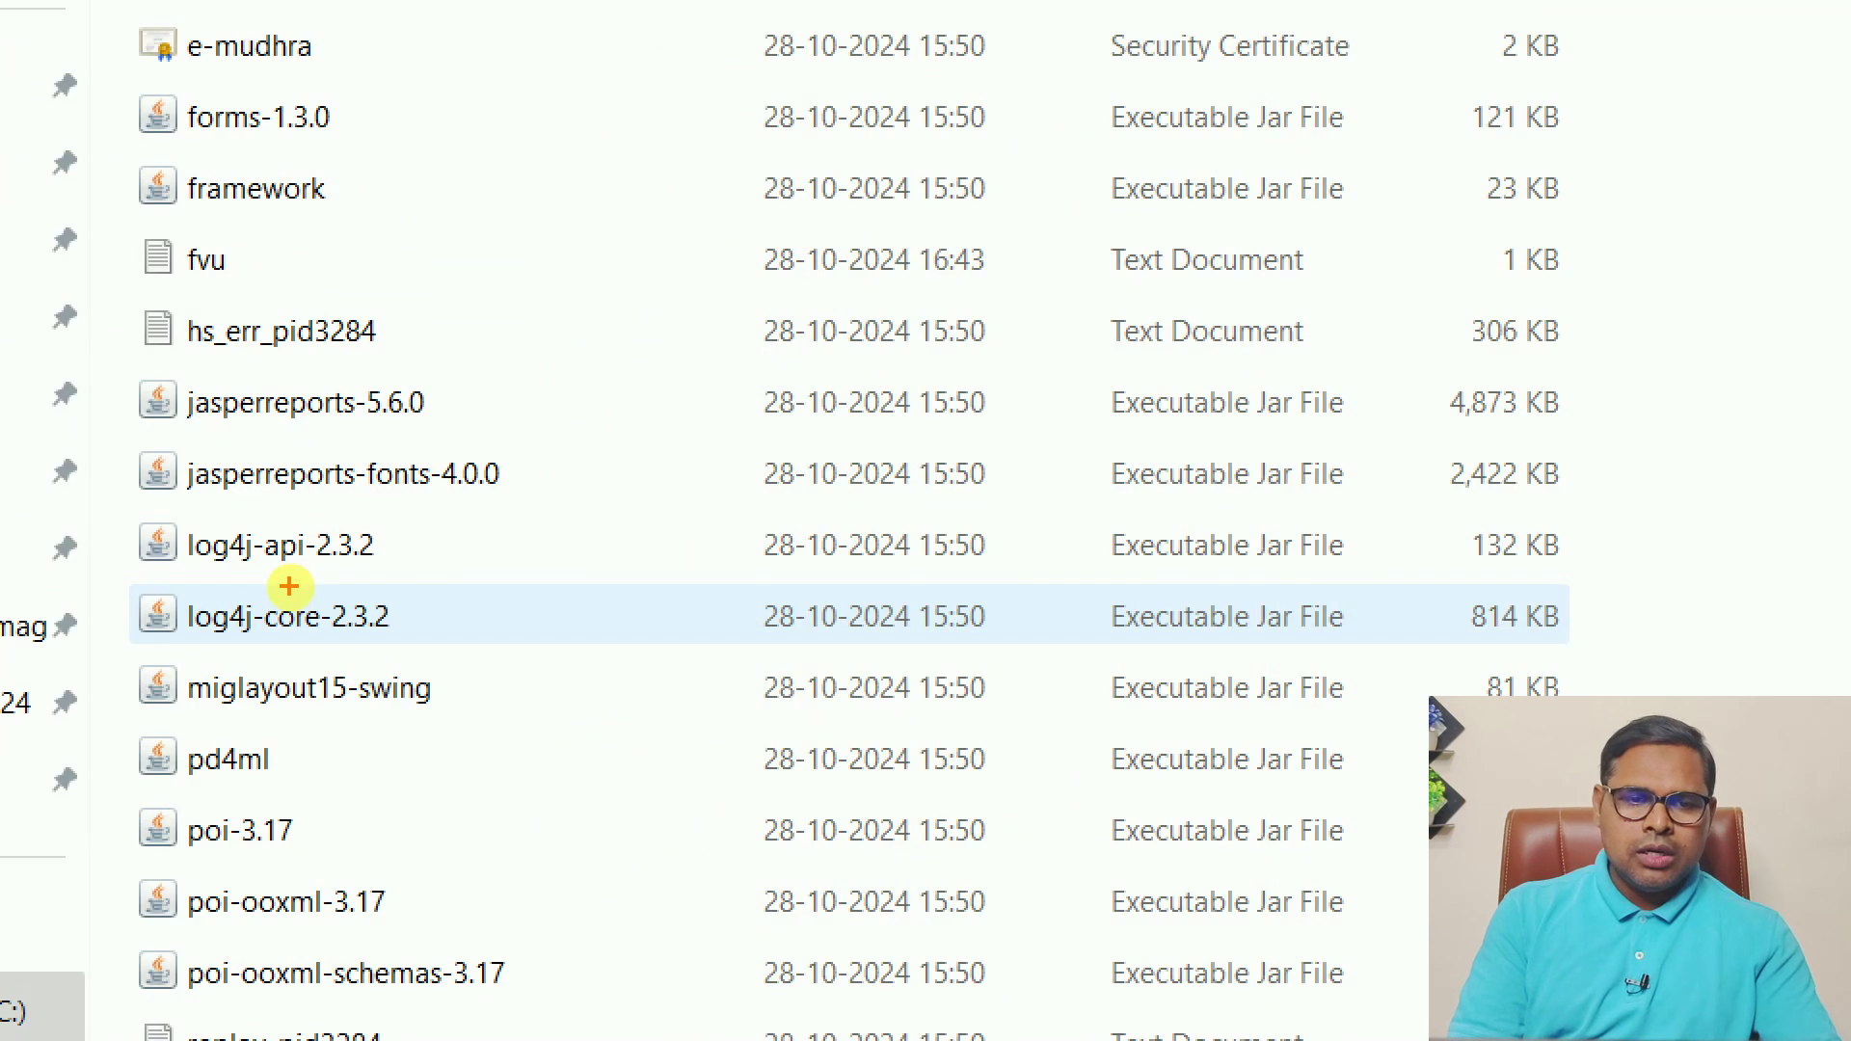
mouse_move(320, 557)
mouse_down()
mouse_move(379, 592)
mouse_move(270, 571)
mouse_up()
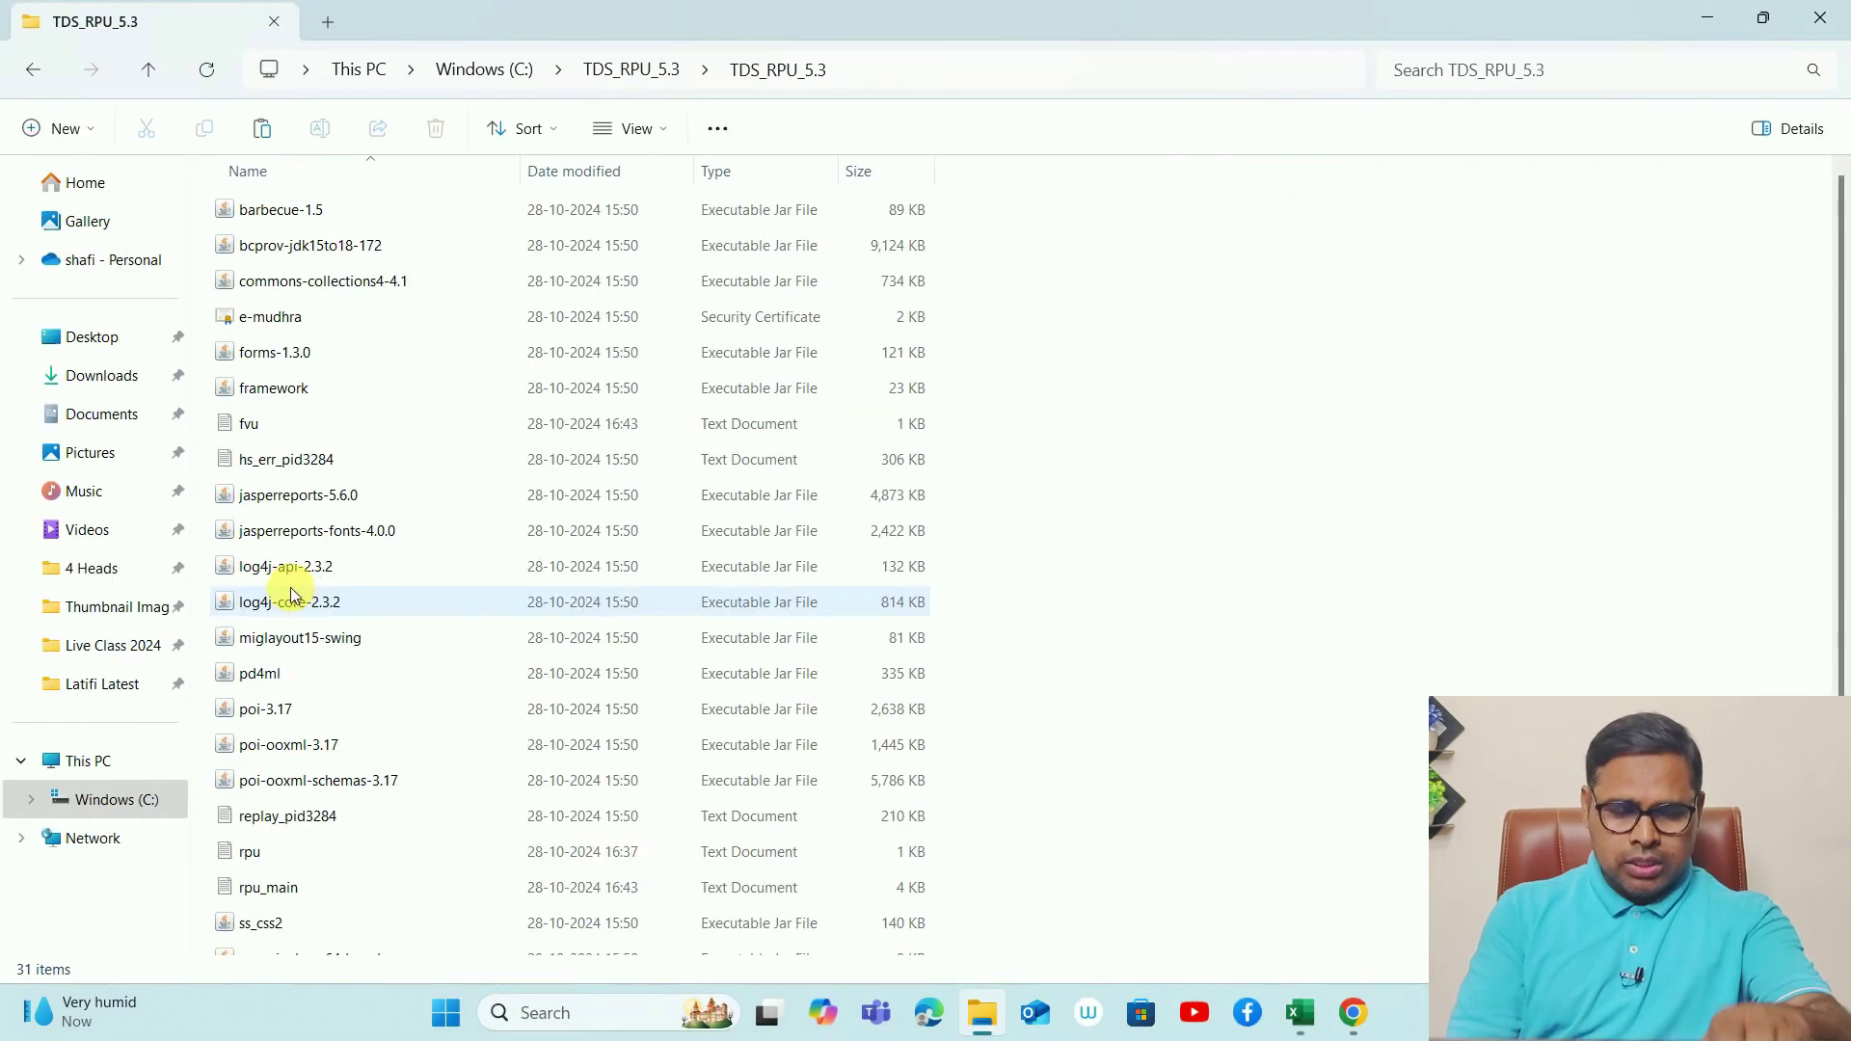
drag(1843, 598, 1843, 829)
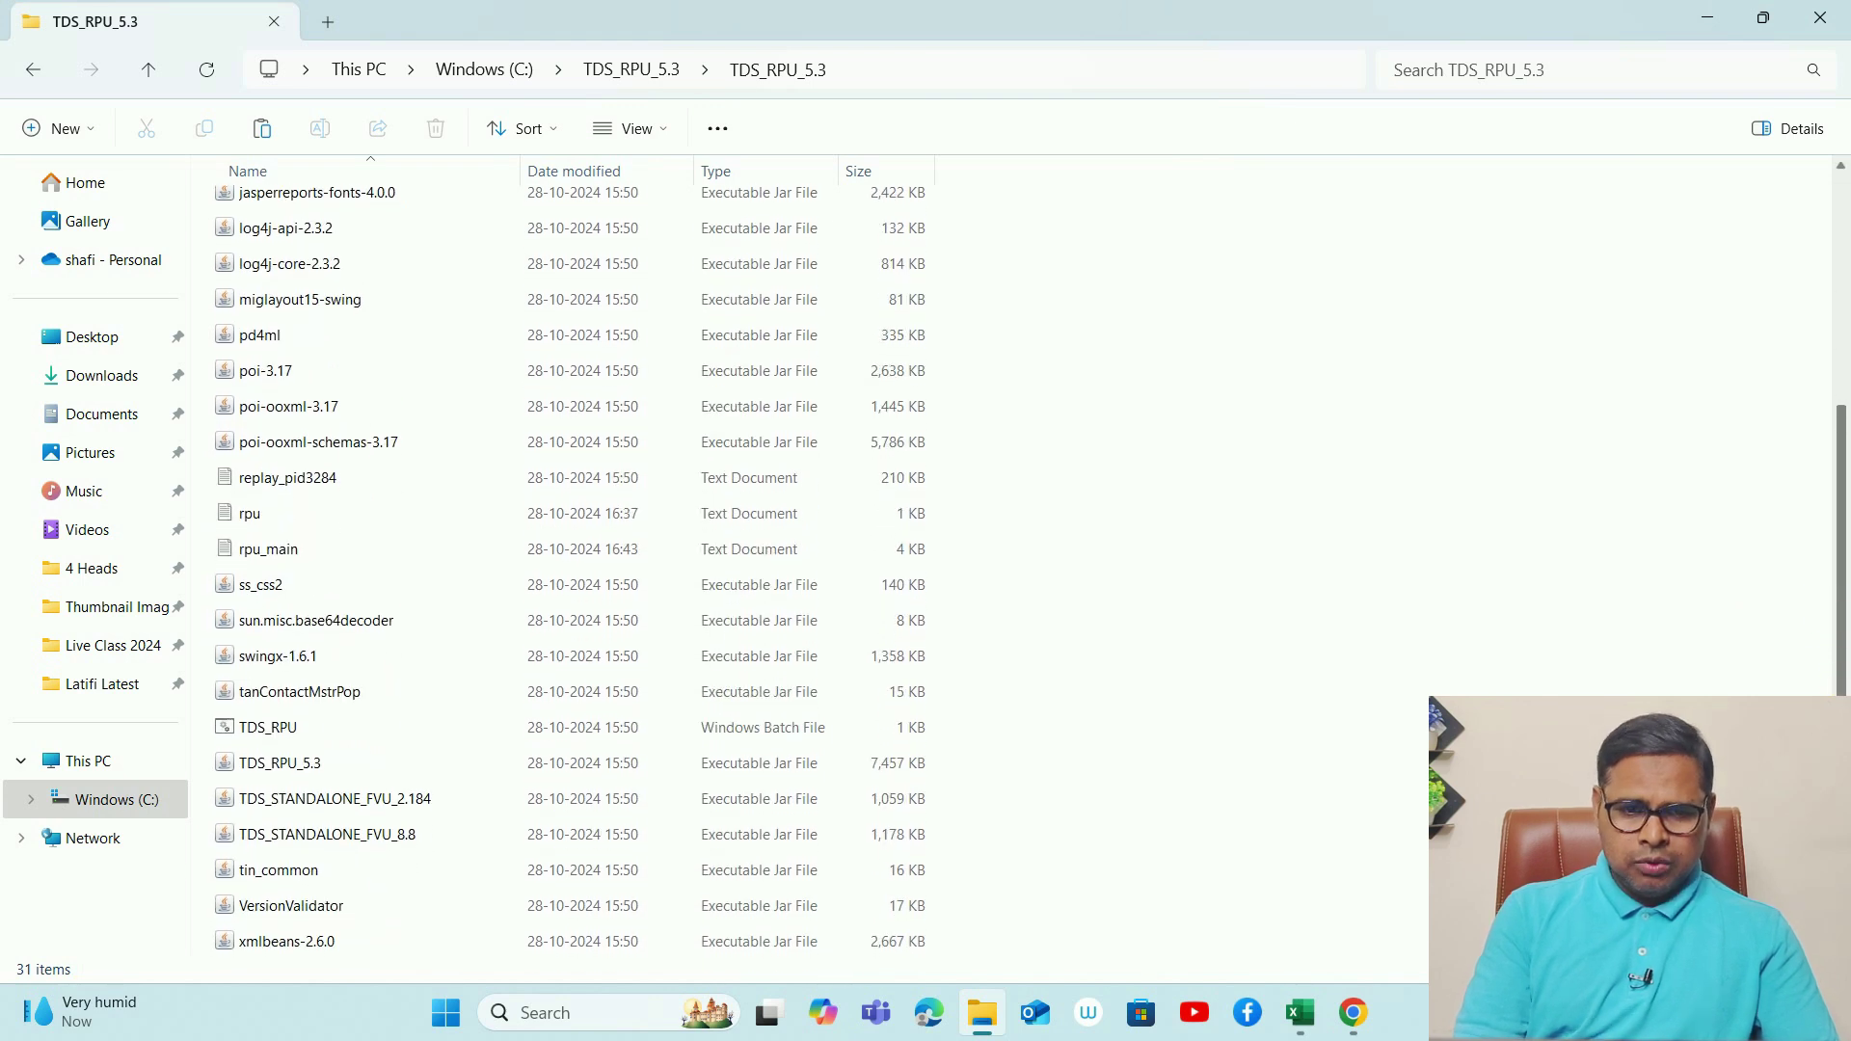
- Run the TDS_RPU_5.3 jar and acknowledge the Java prerequisites notice to reach the start screen
click(333, 767)
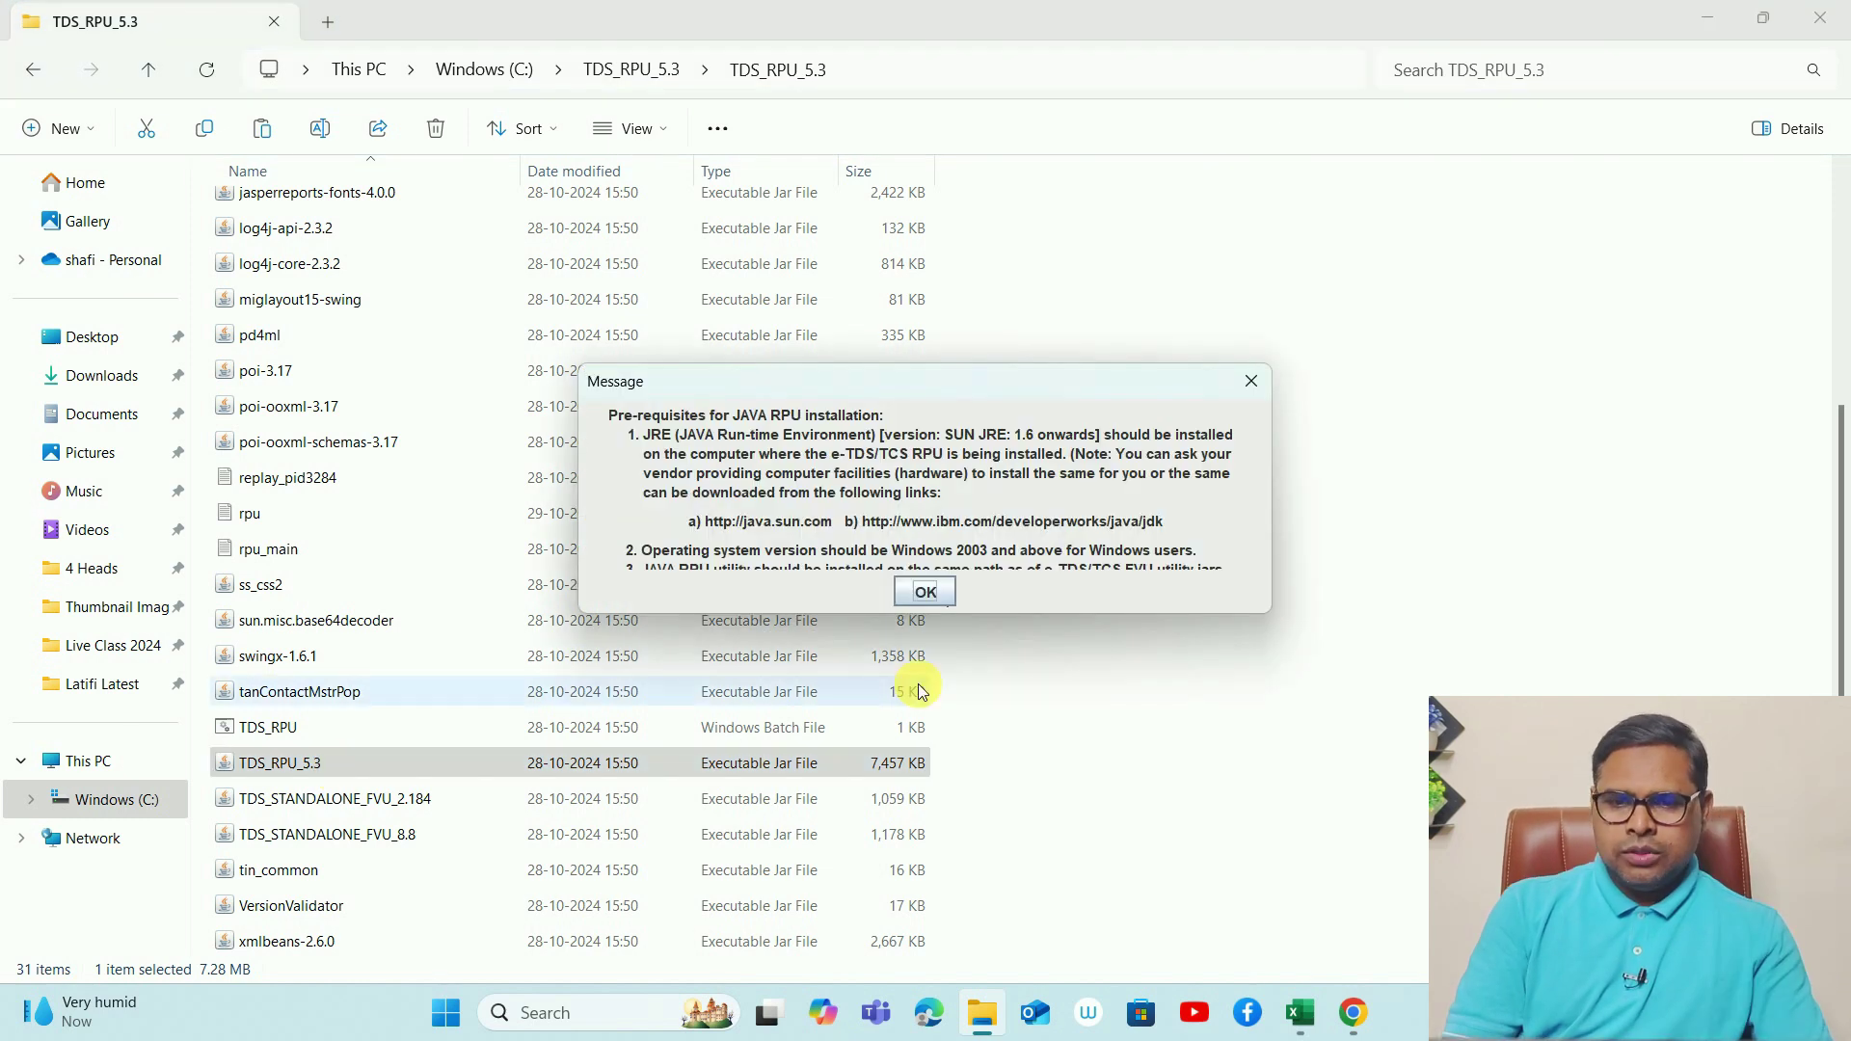
click(921, 591)
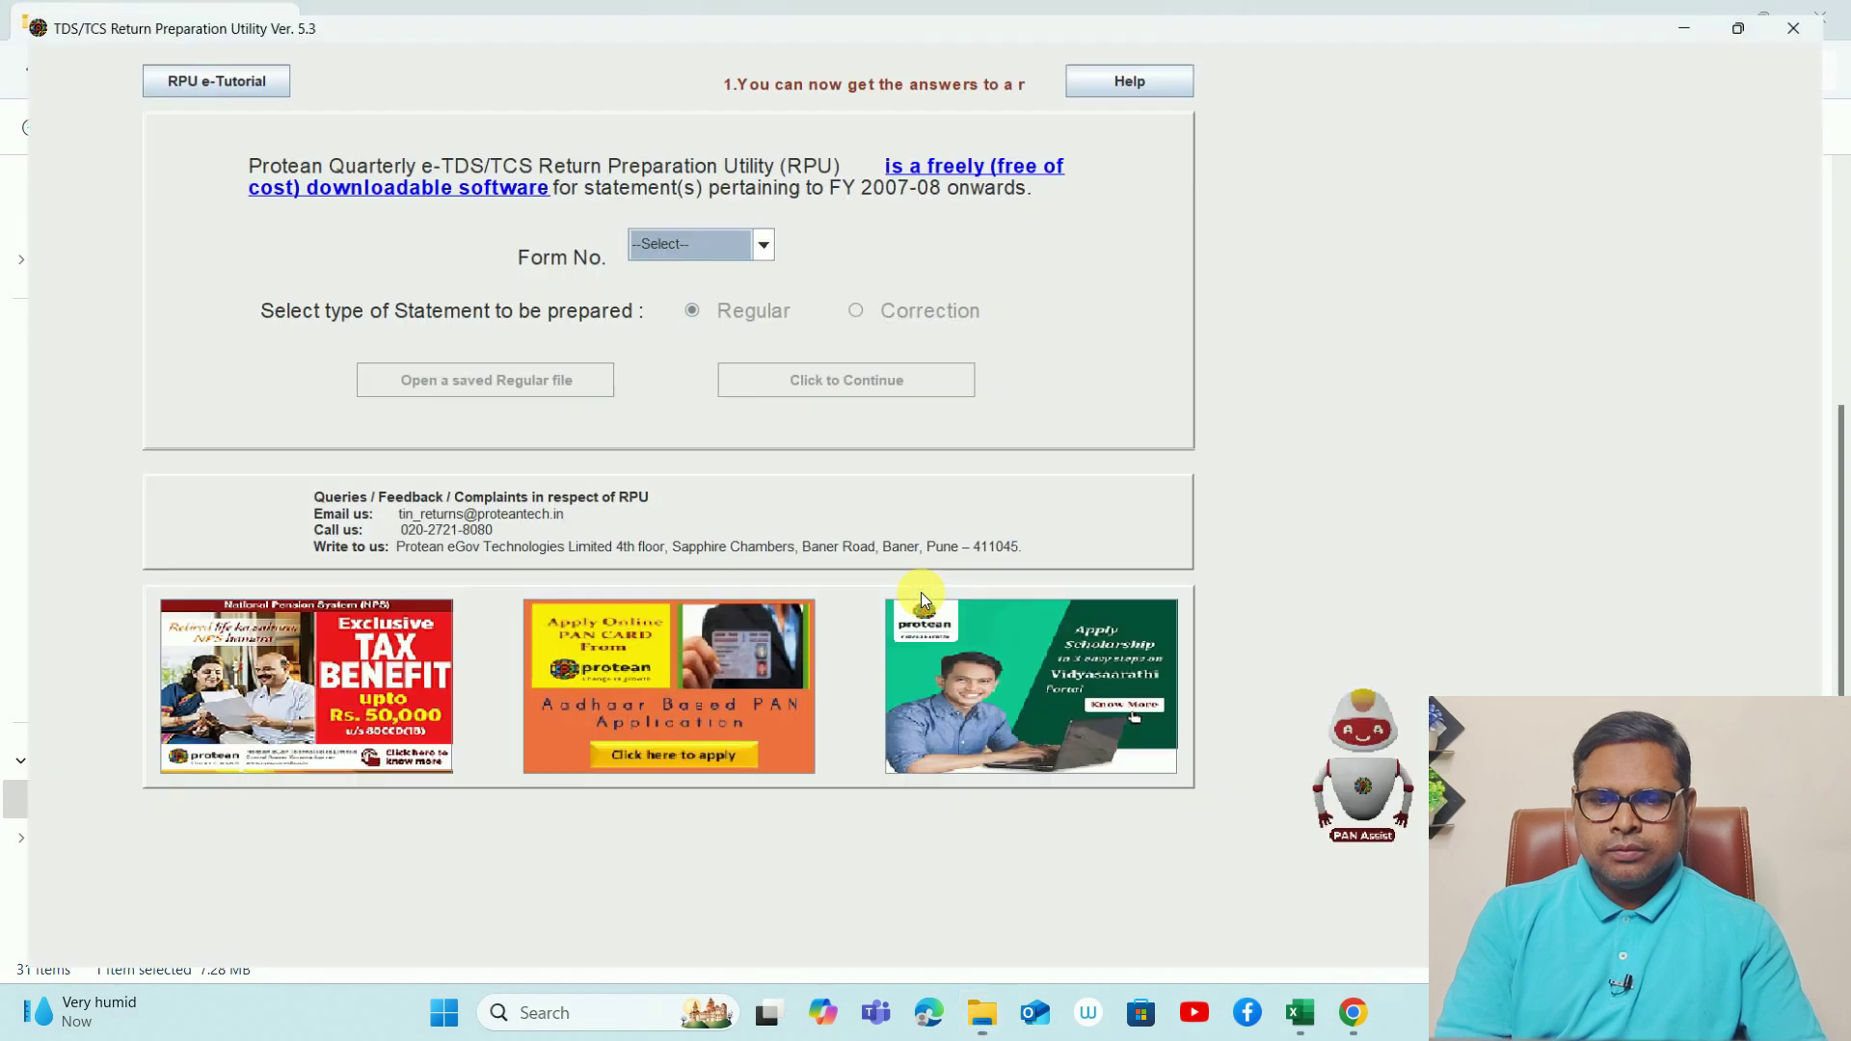
click(652, 253)
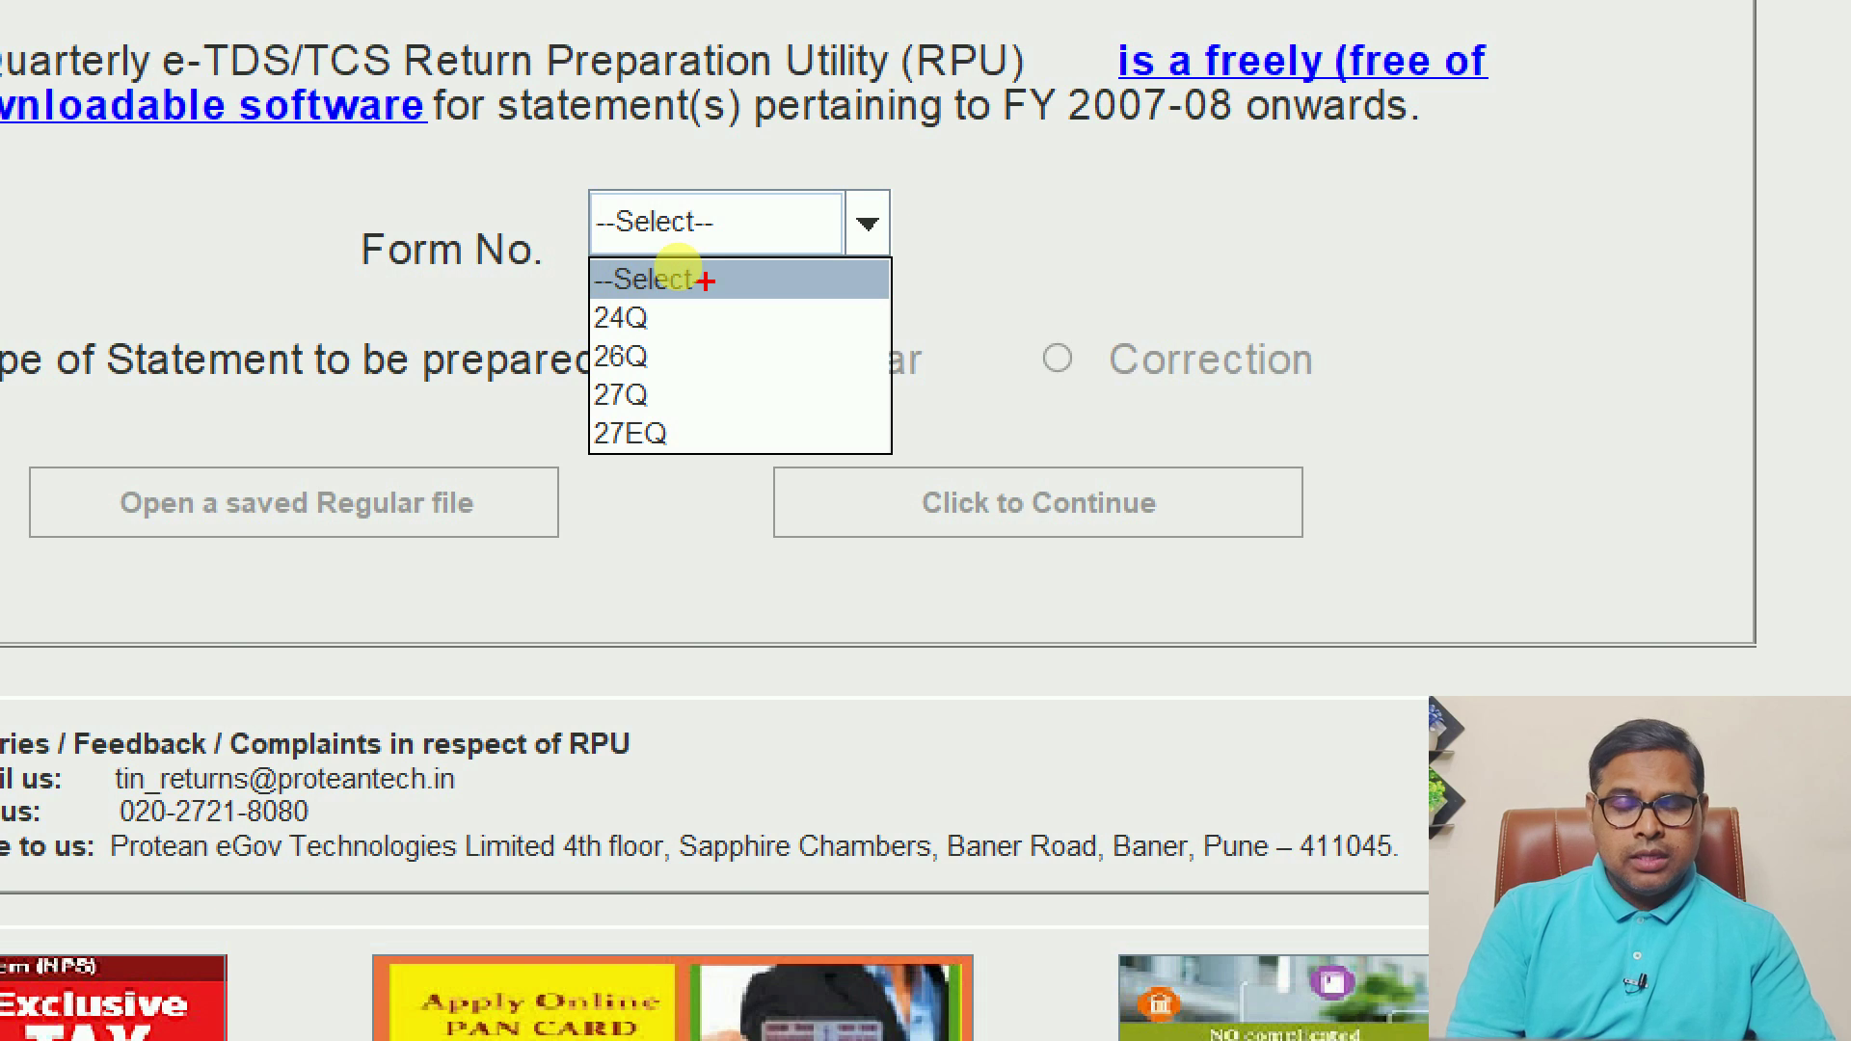
- Select 26Q in the Form No. list, keeping Regular as the statement type
click(675, 272)
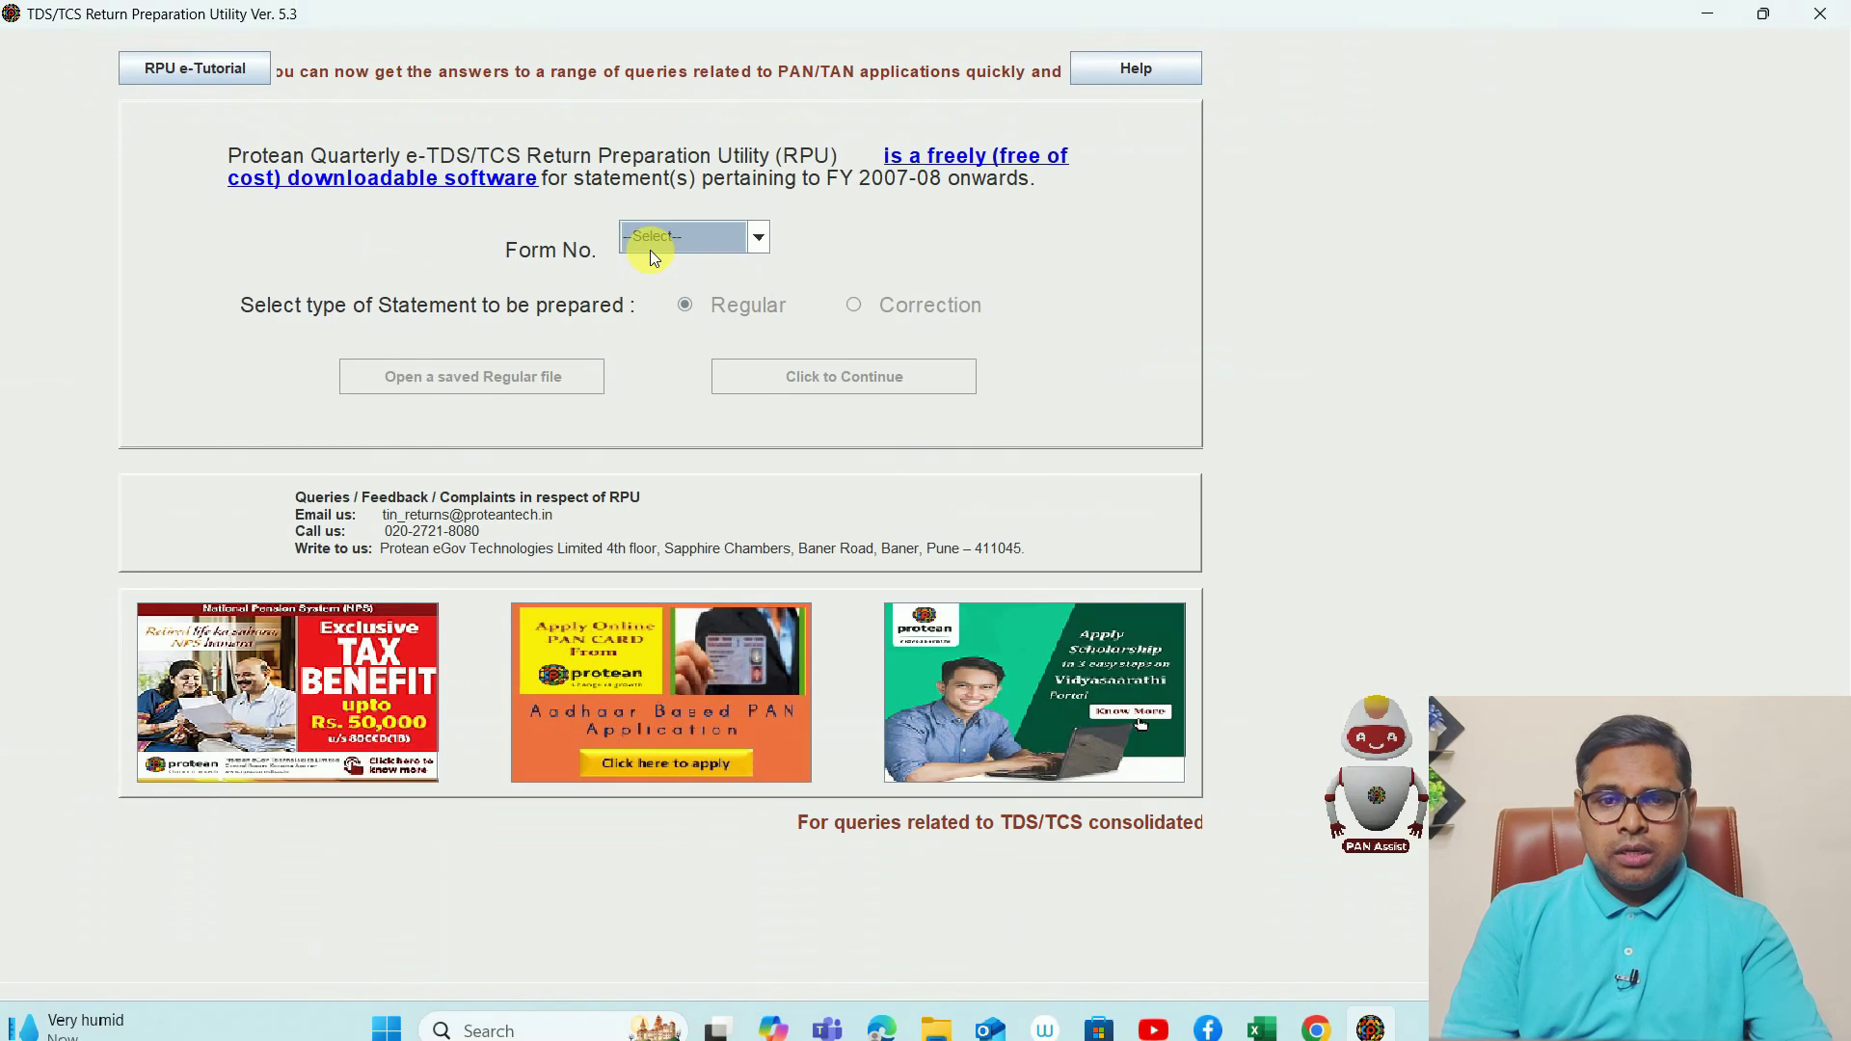
click(679, 247)
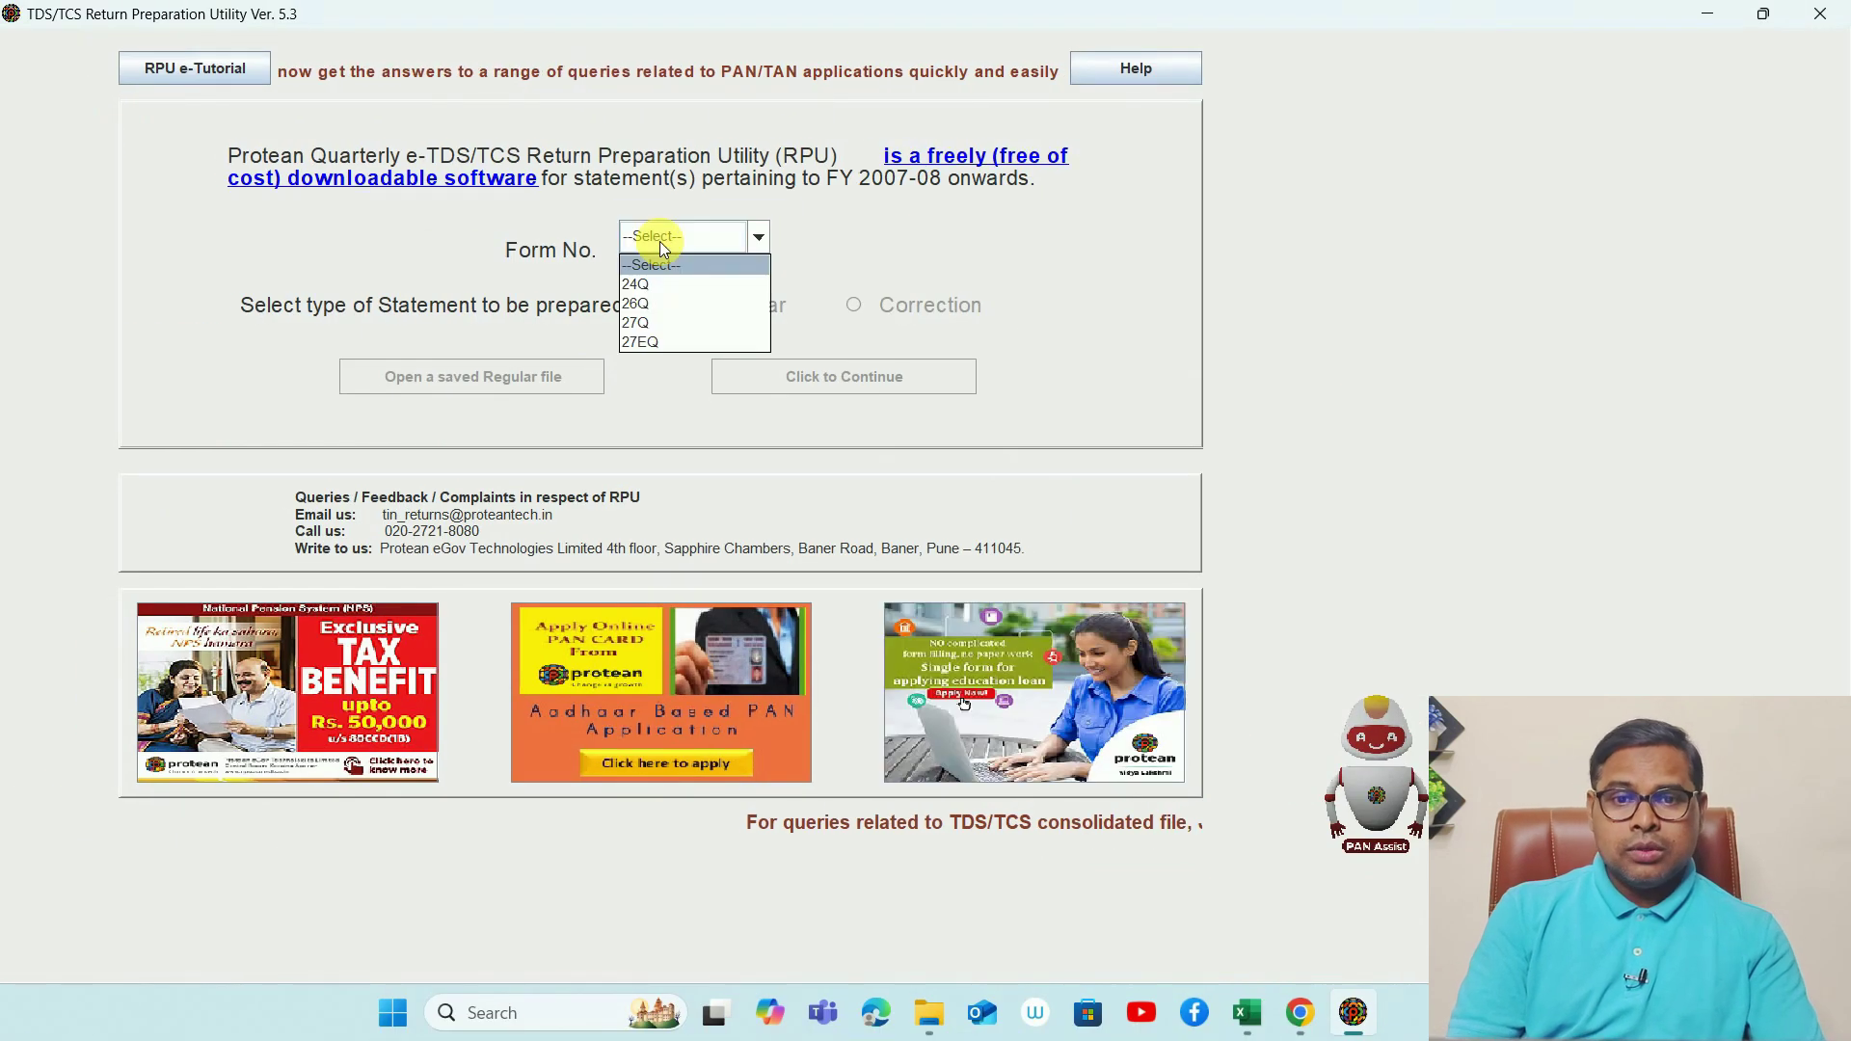
click(656, 301)
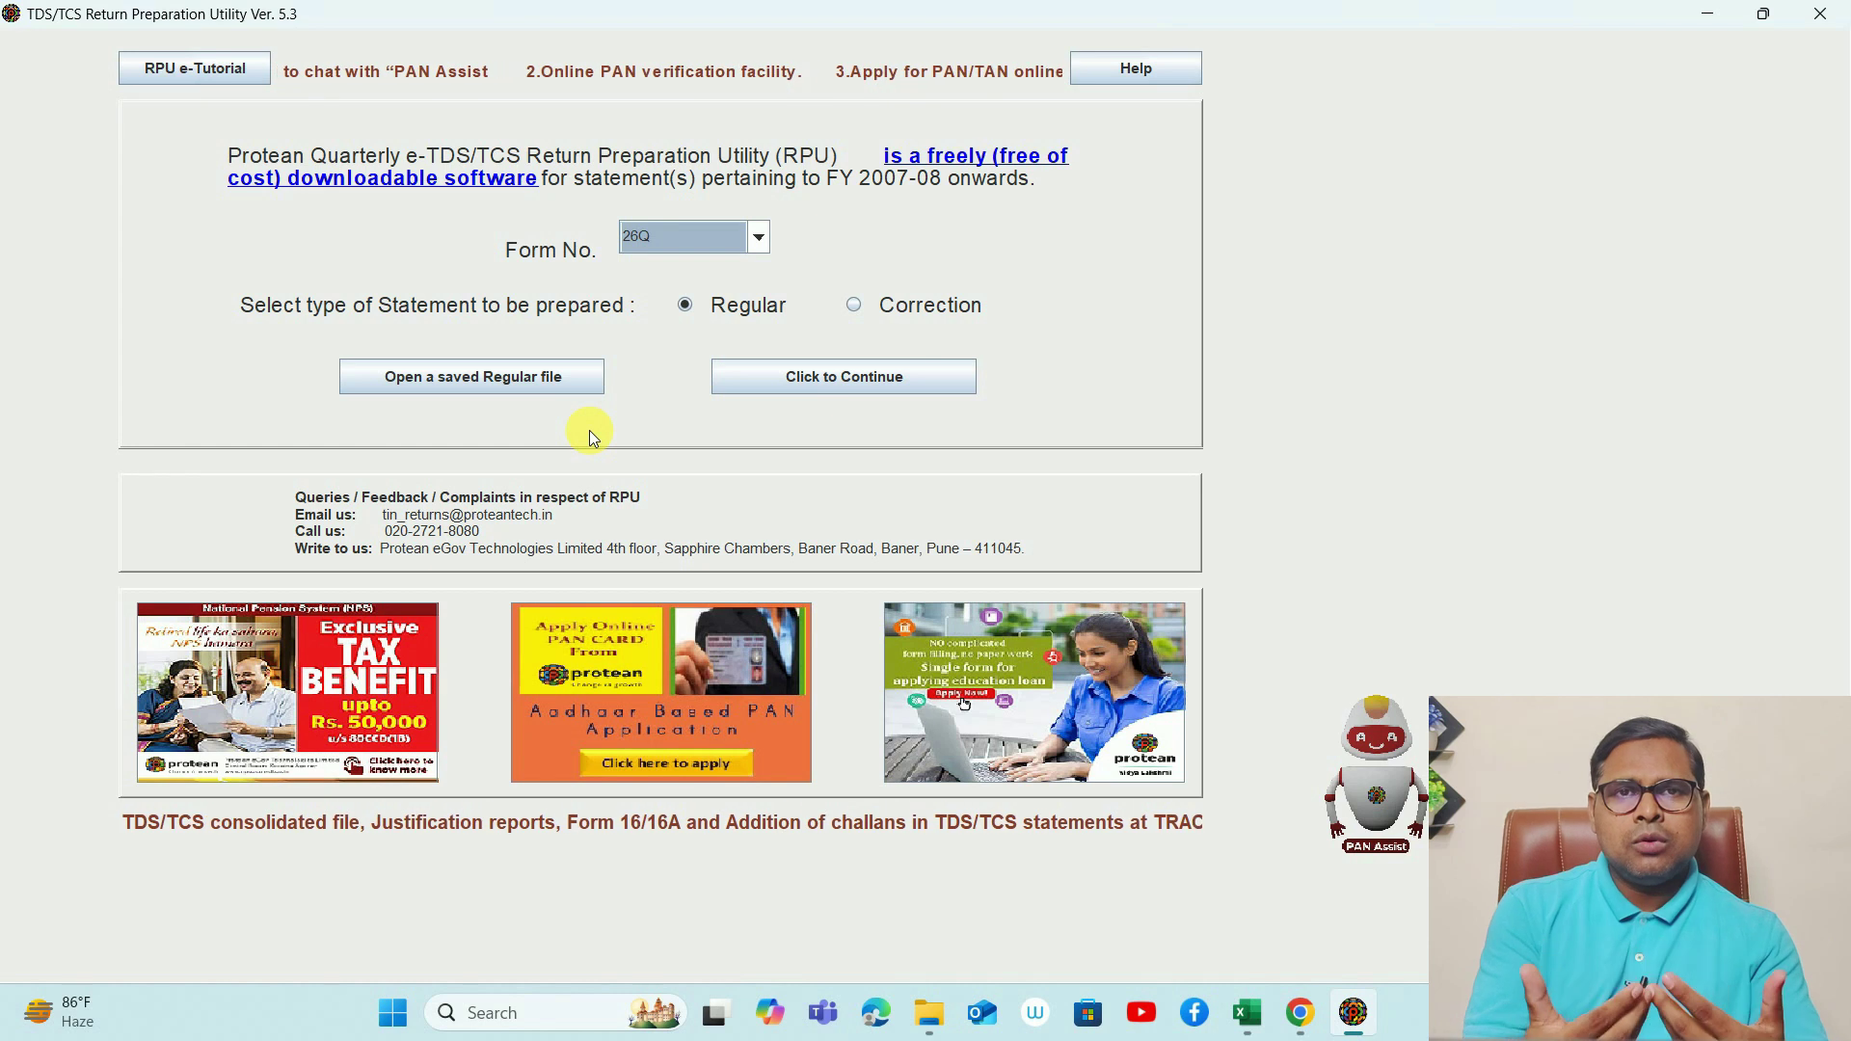
- Open the saved Regular 26Q file from Windows (C:) for Q2, FY 2024-2025
click(459, 382)
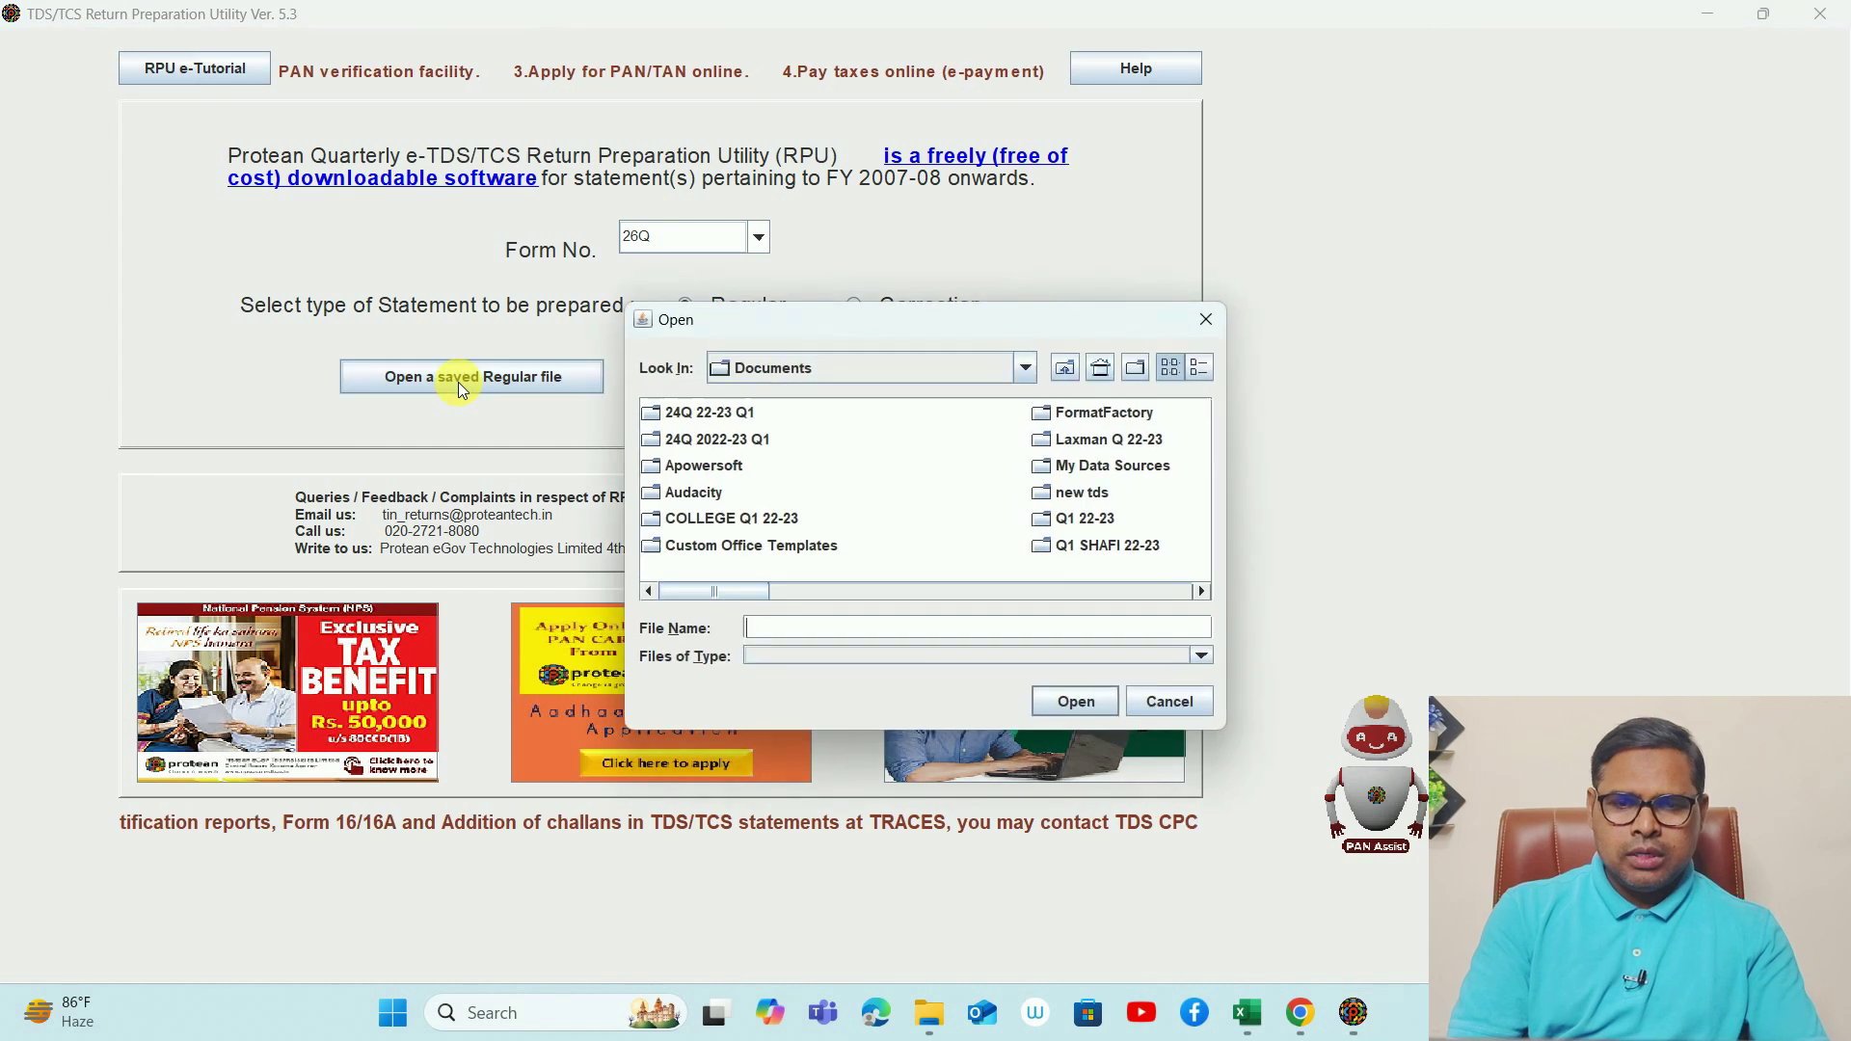
click(1026, 367)
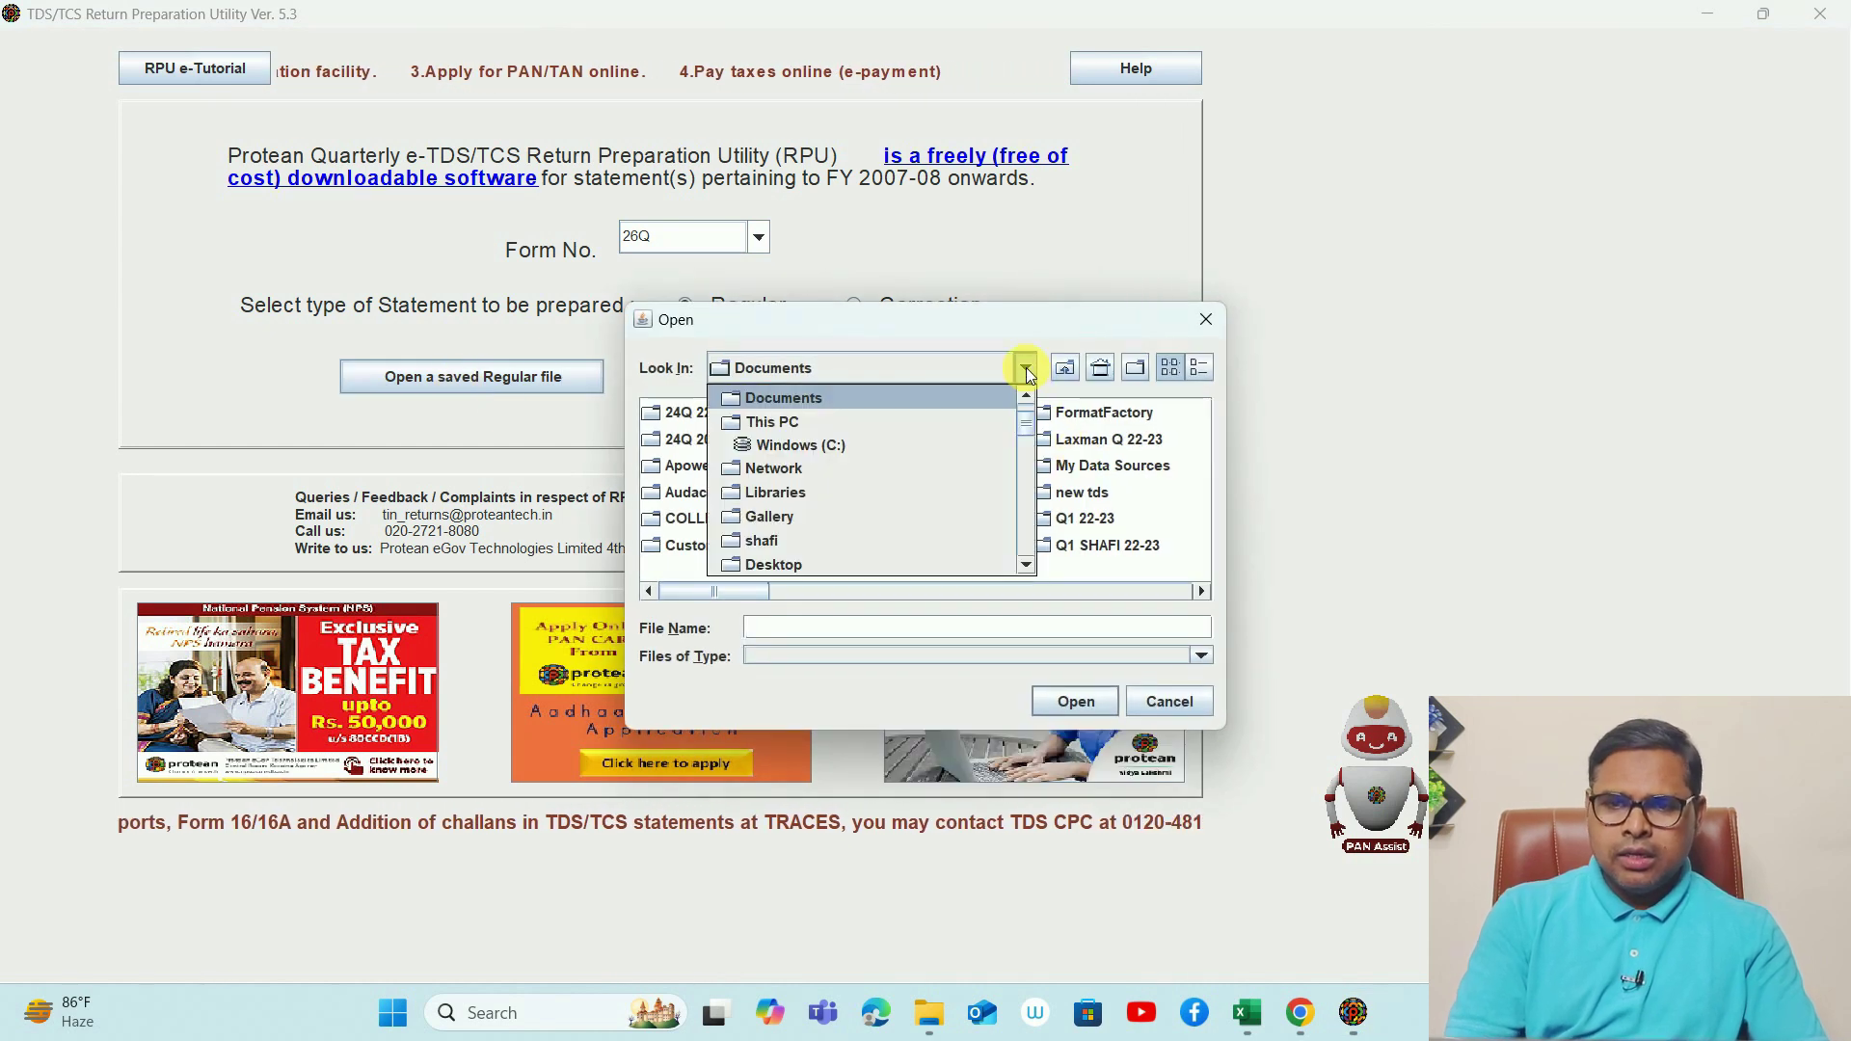
click(863, 441)
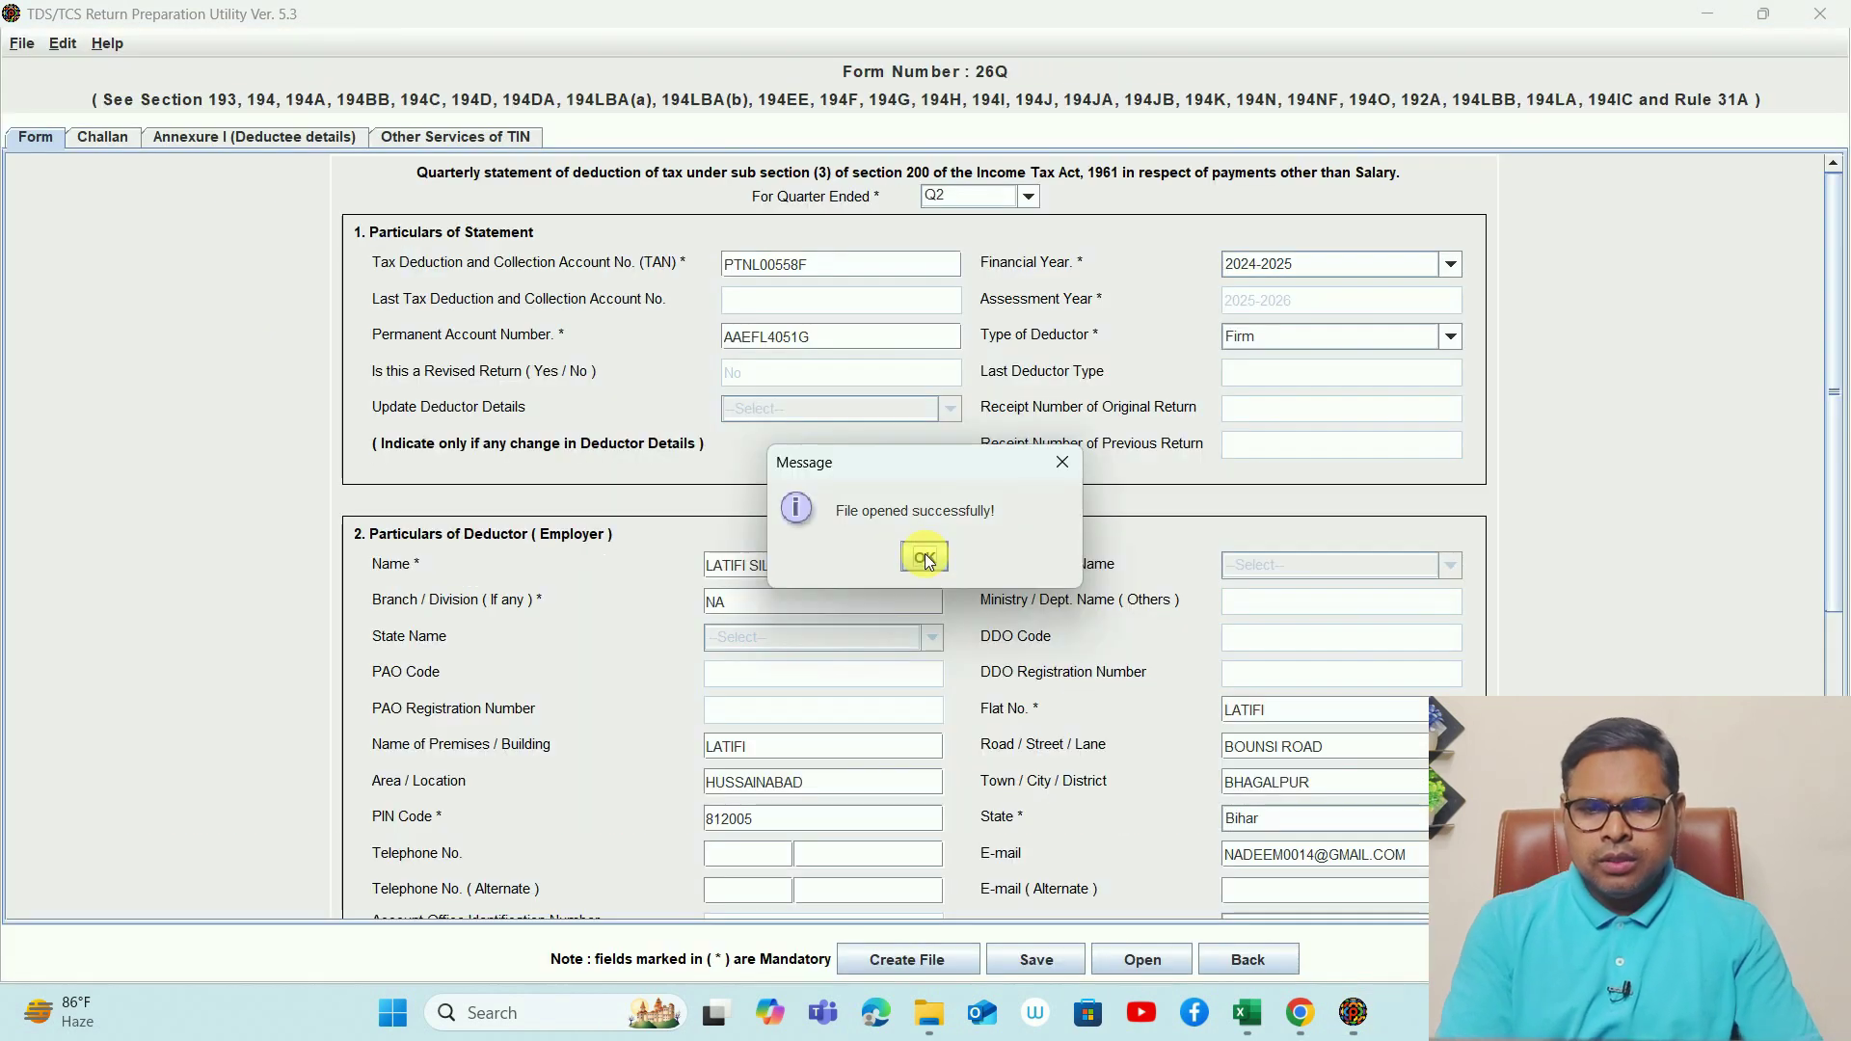
click(931, 558)
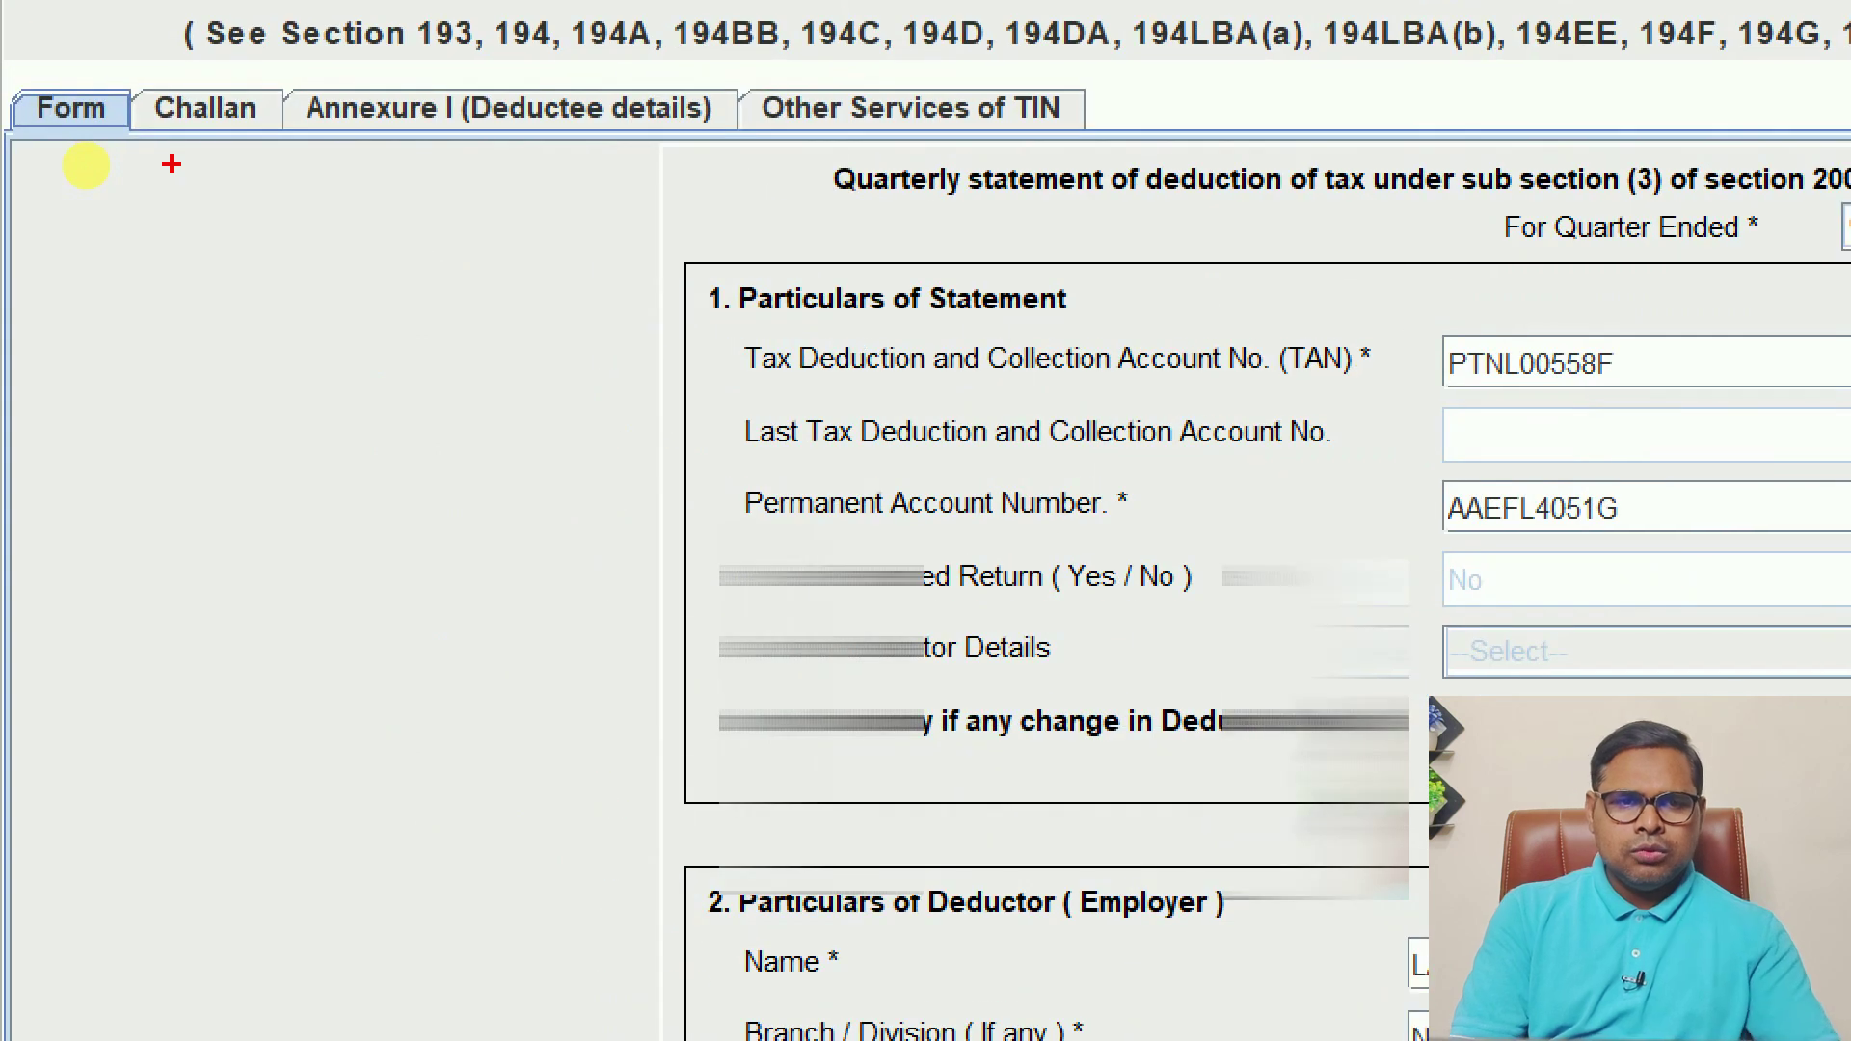
mouse_move(101, 121)
mouse_down()
mouse_move(8, 164)
mouse_move(150, 125)
mouse_move(178, 94)
mouse_move(280, 174)
mouse_up()
mouse_move(140, 70)
mouse_down()
mouse_move(220, 150)
mouse_move(308, 82)
mouse_move(385, 313)
mouse_move(231, 57)
mouse_up()
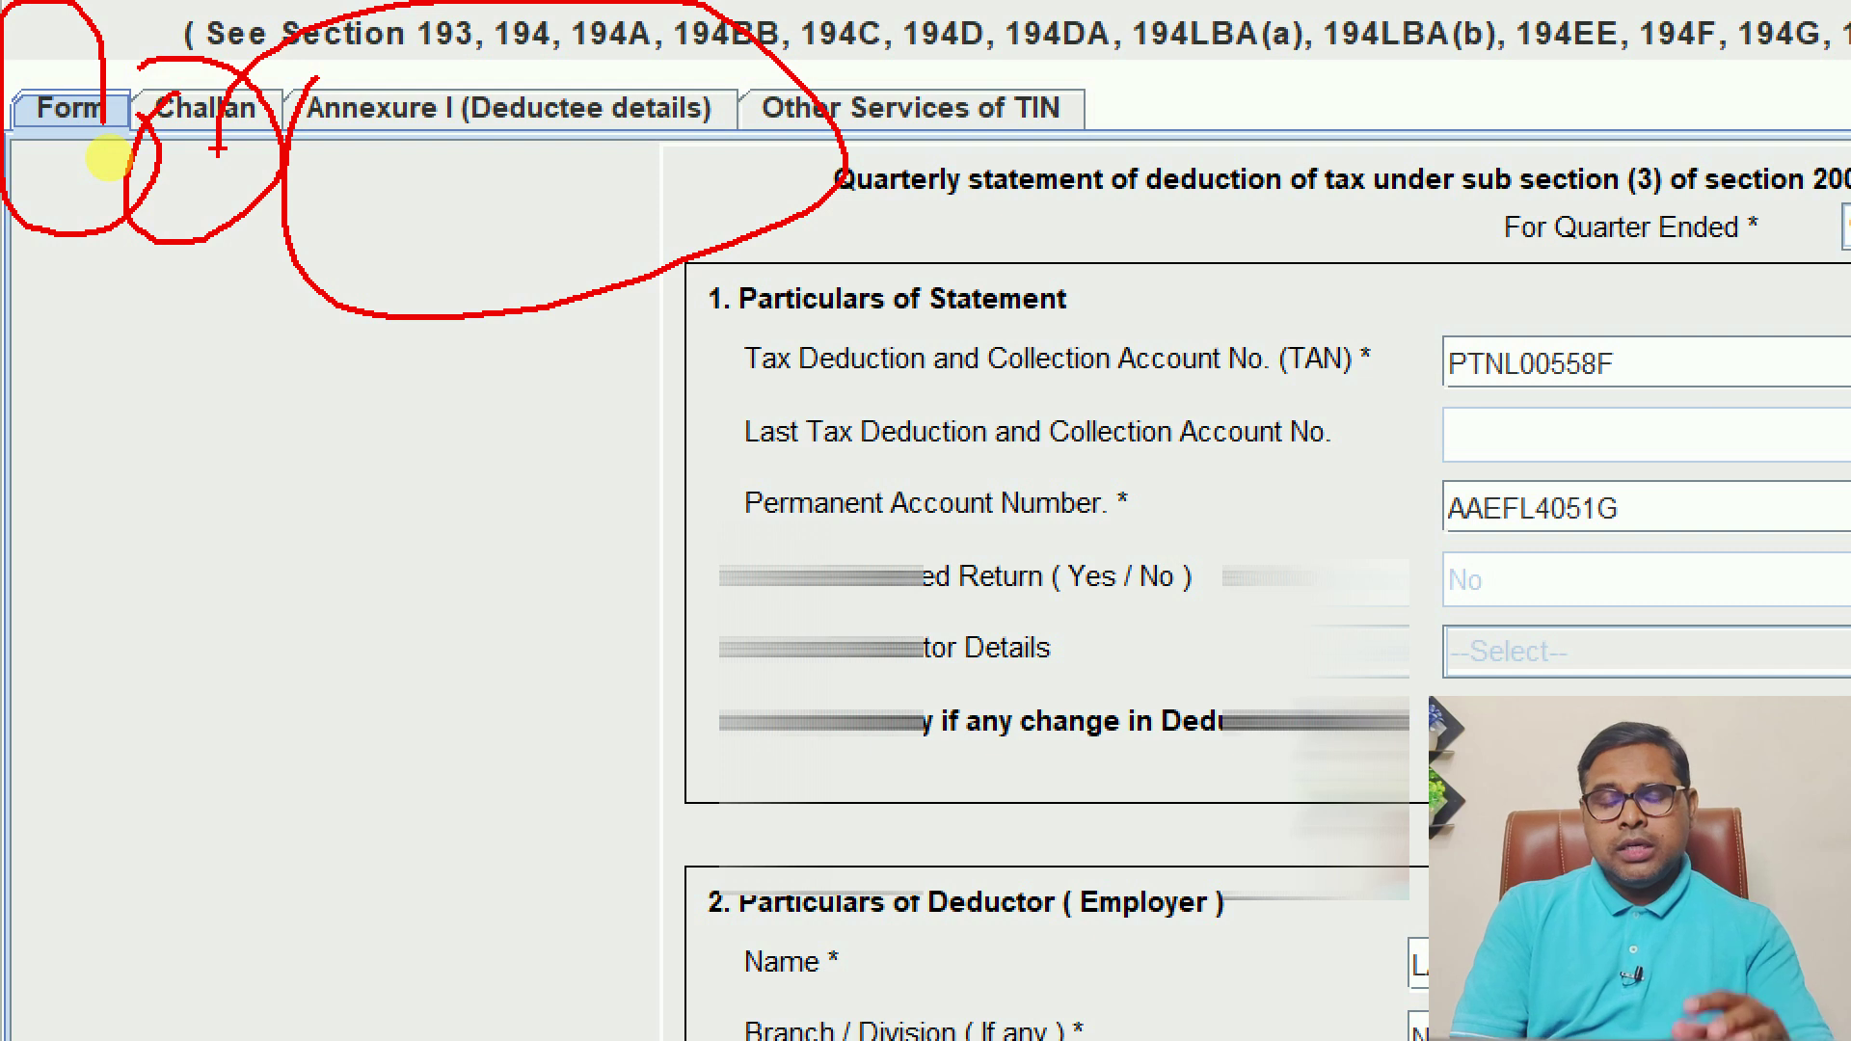
key(Escape)
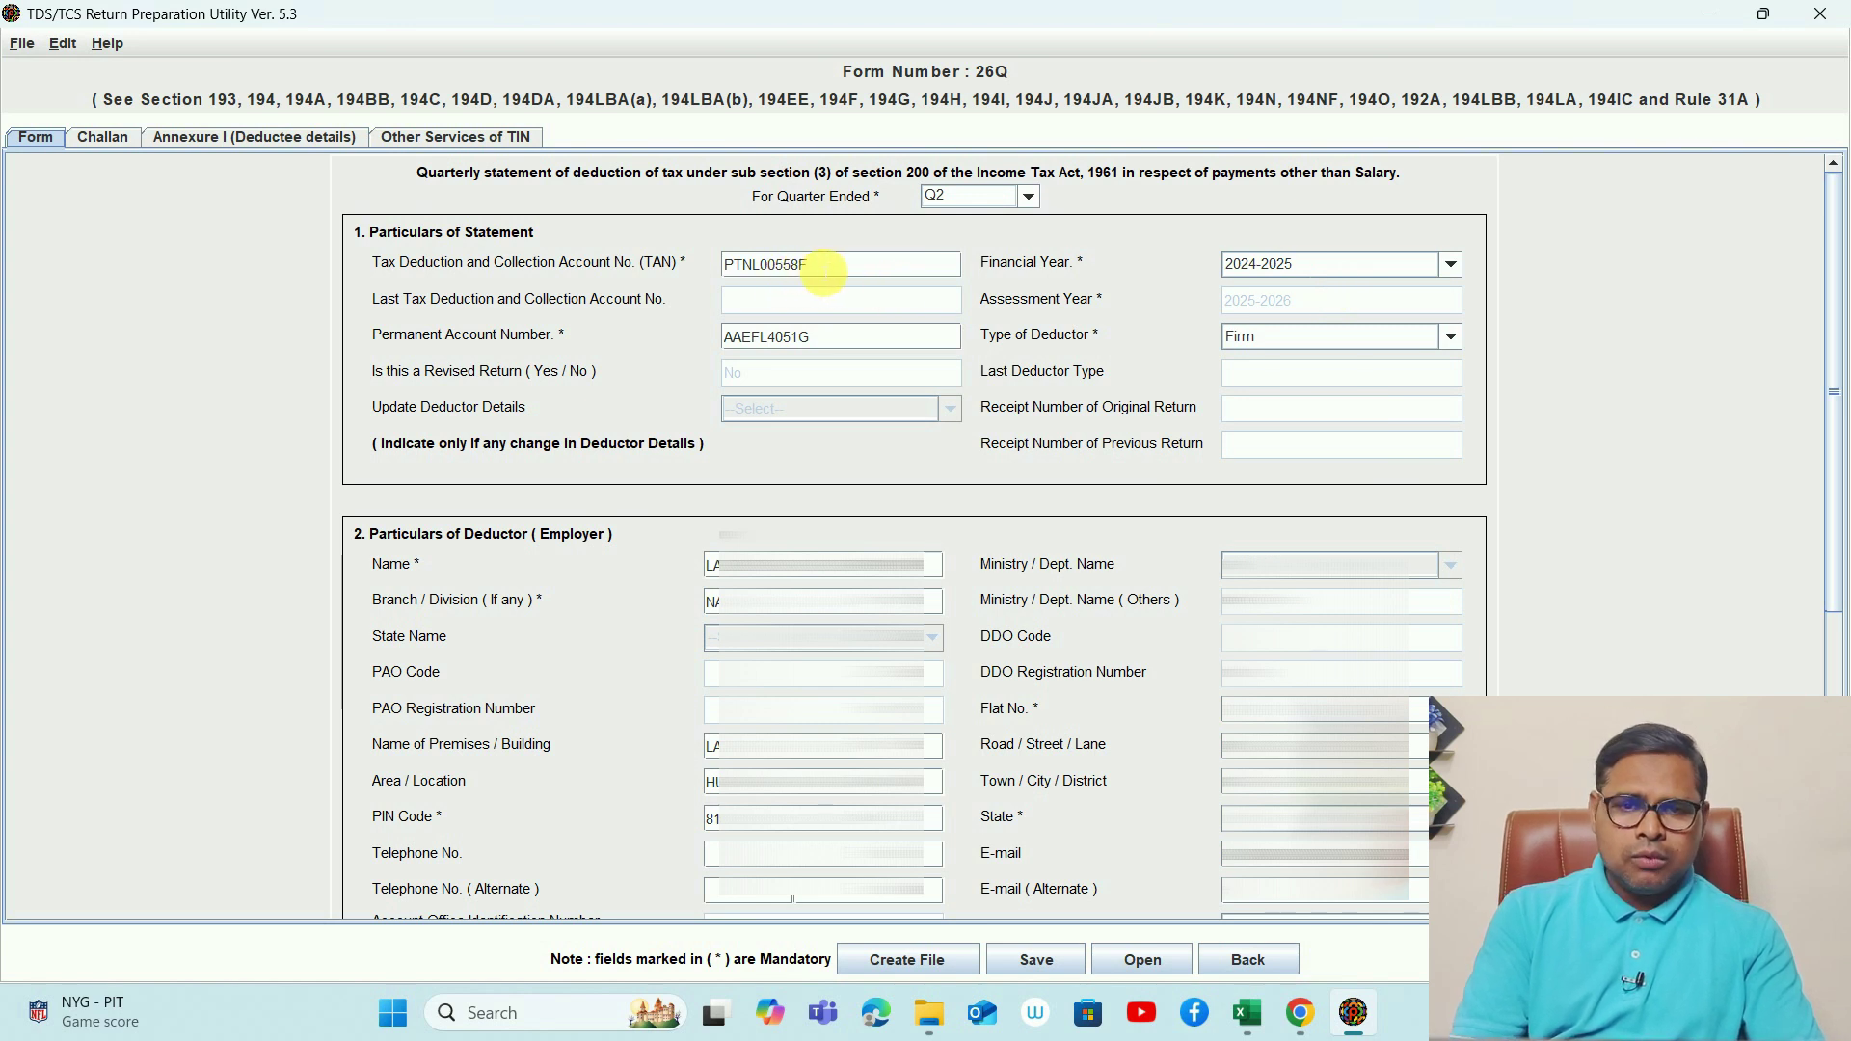
click(826, 340)
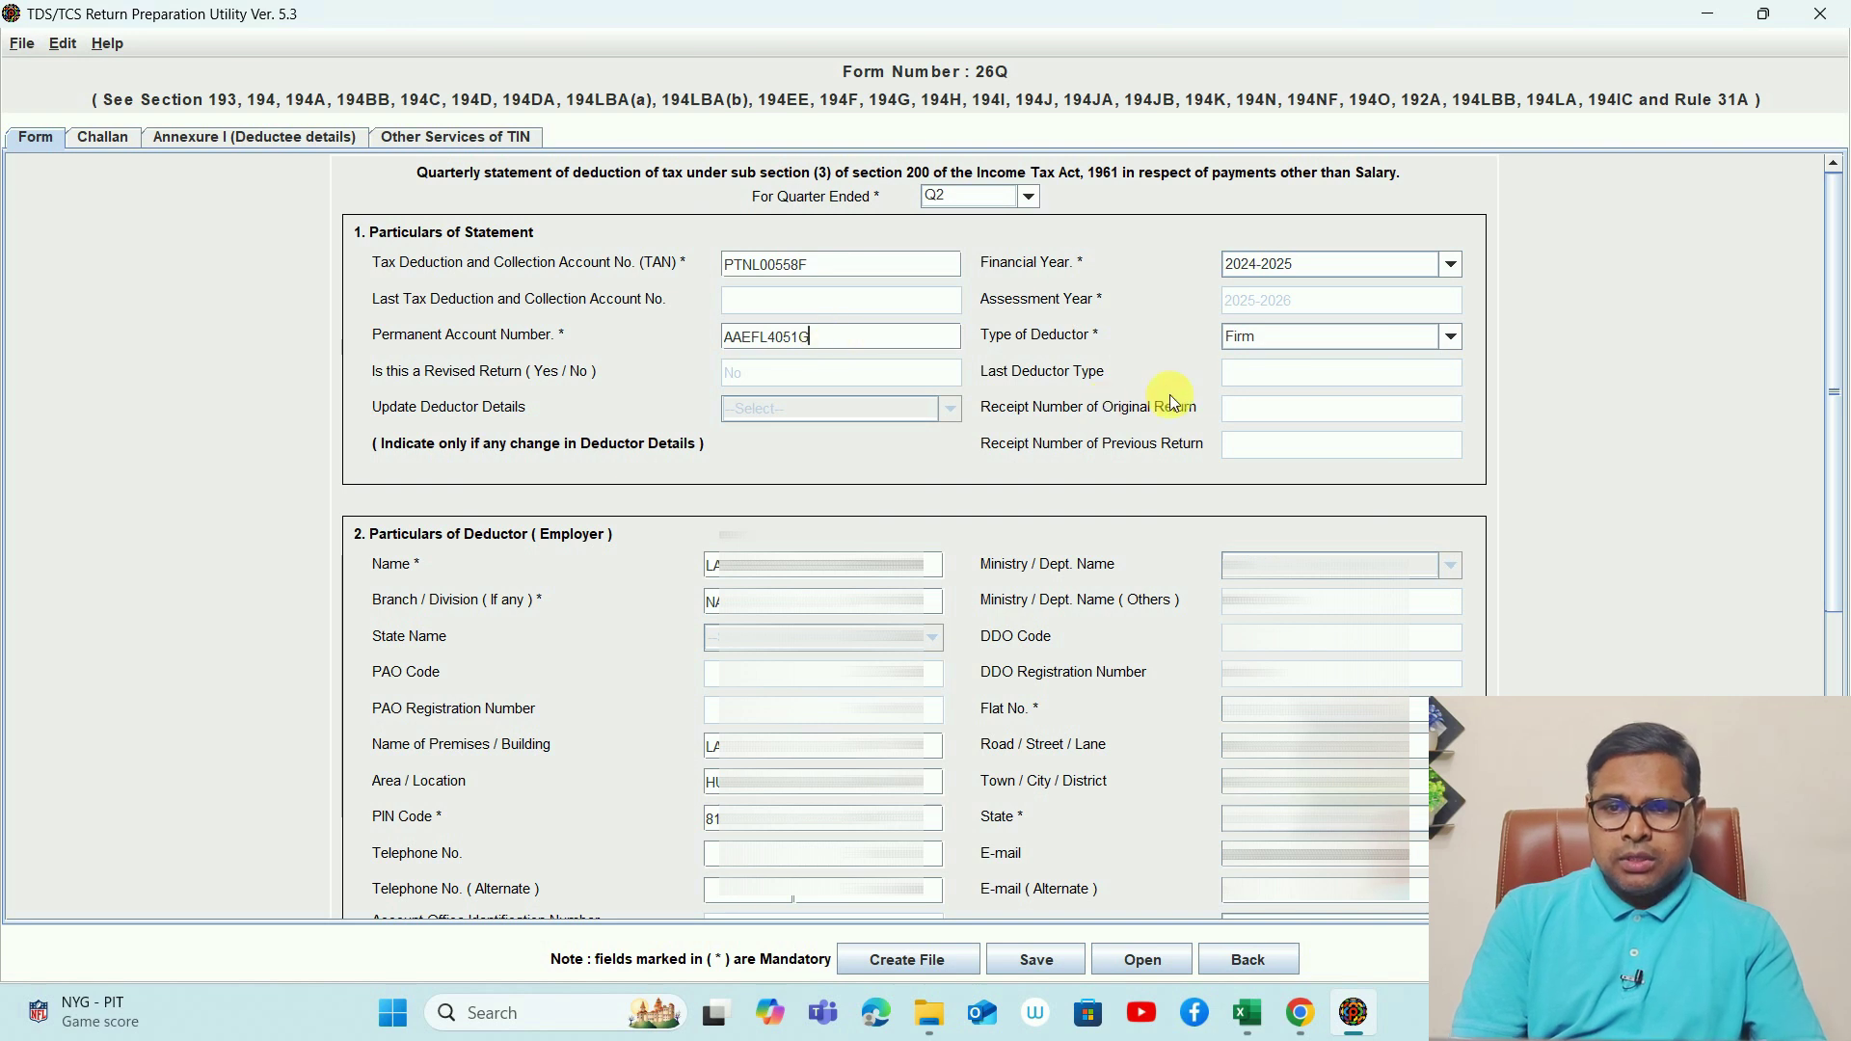
click(1262, 339)
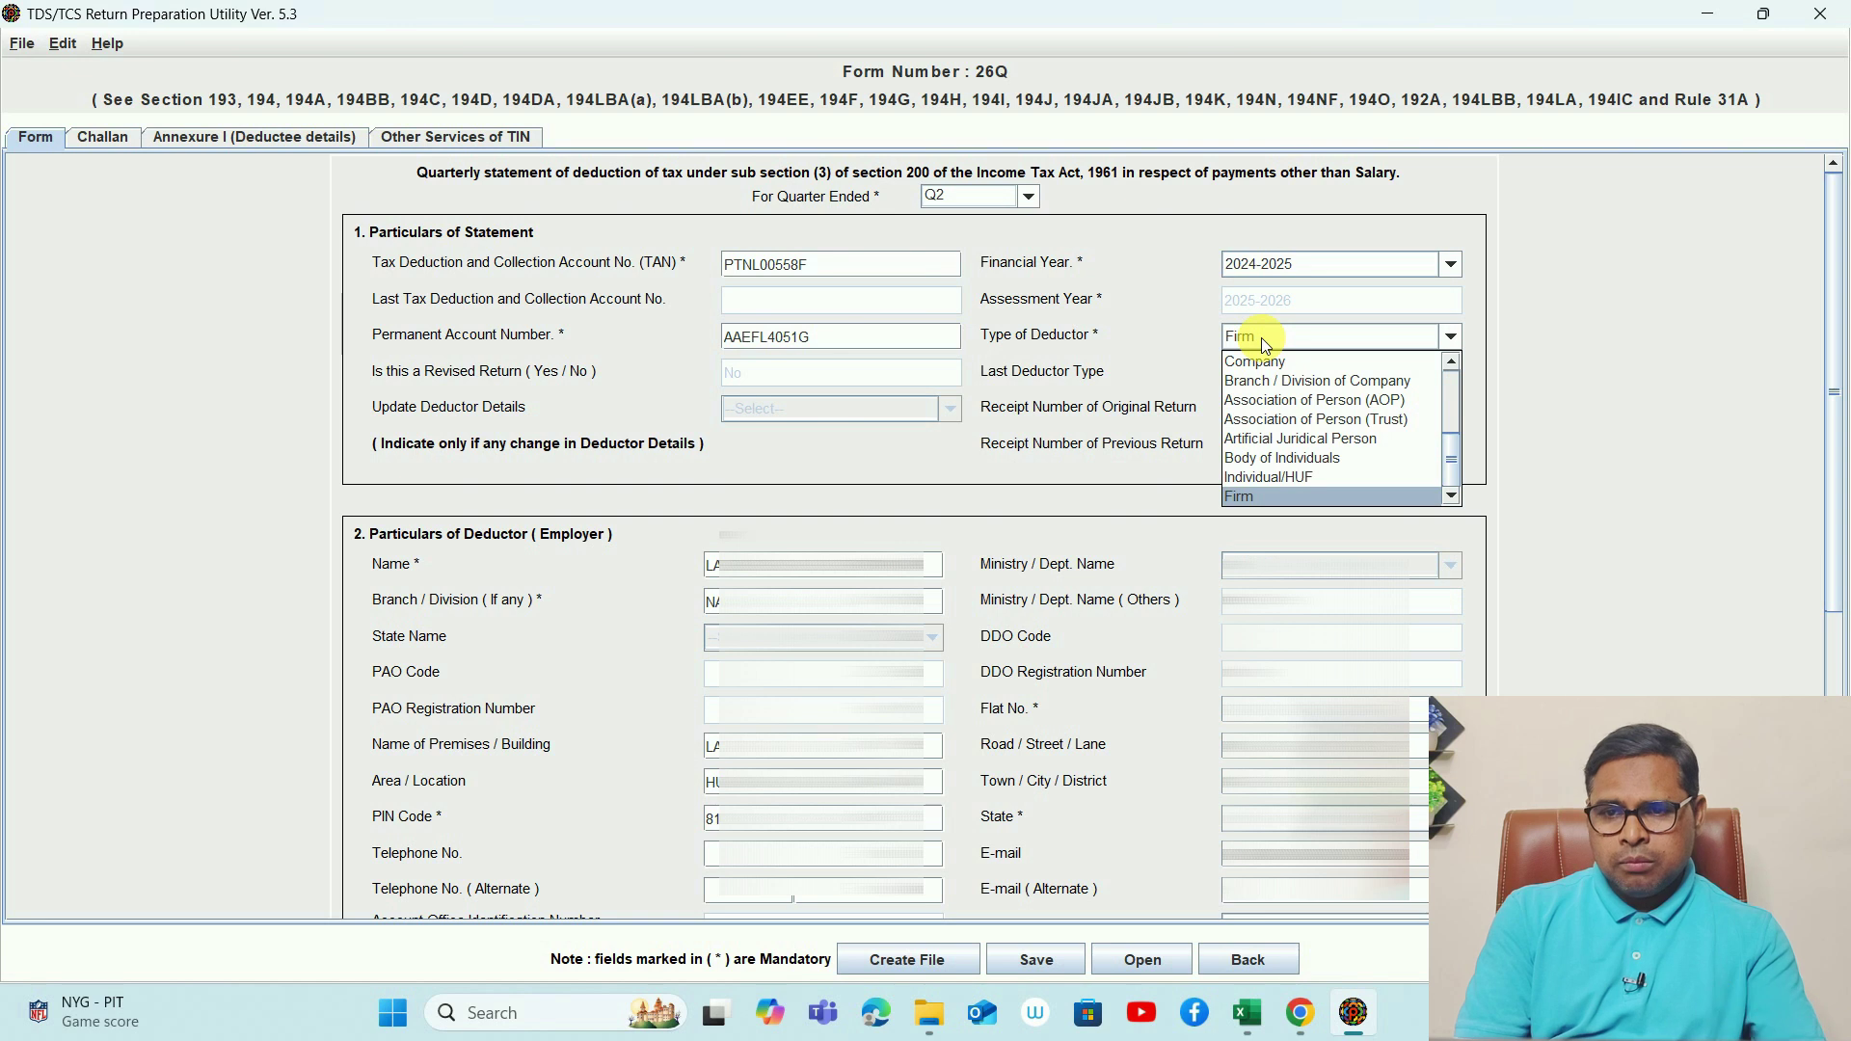
click(1261, 338)
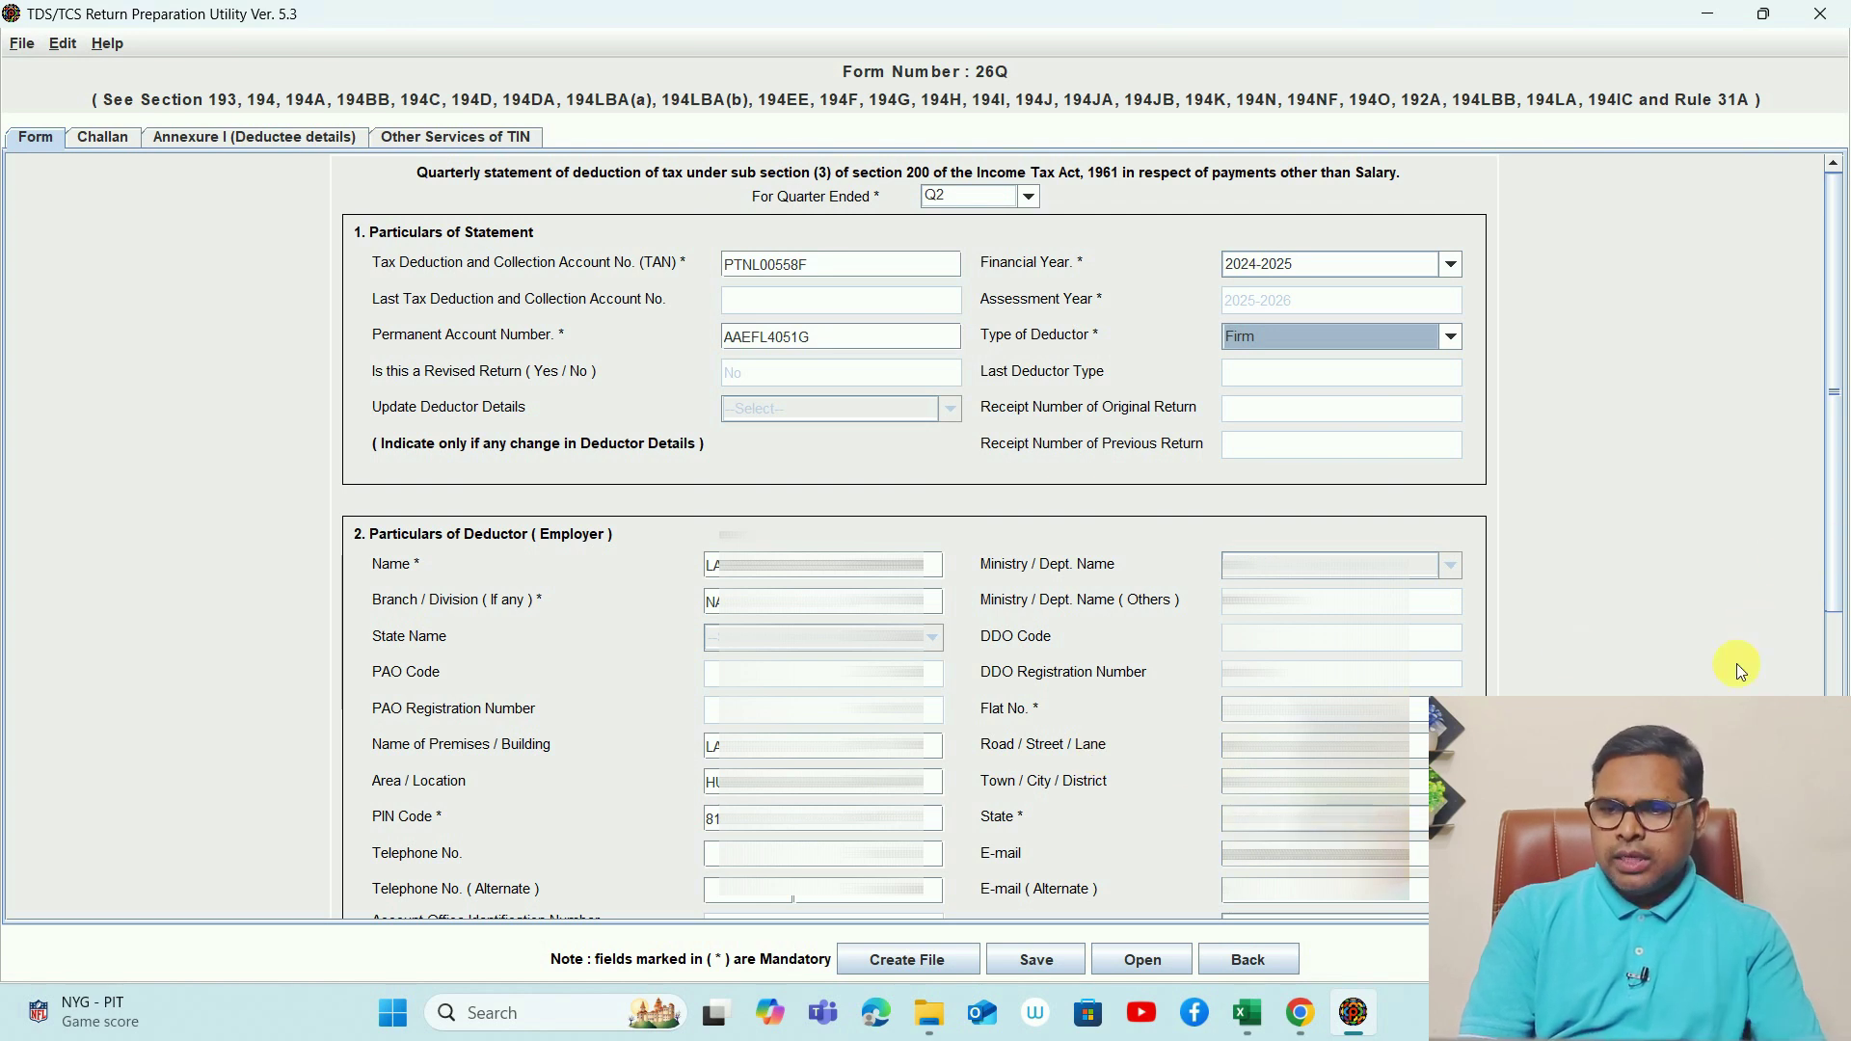
- Scroll past the responsible-person section to show the 26Q challan: TDS 7395.00 plus 55.00 interest
drag(1836, 588, 1836, 878)
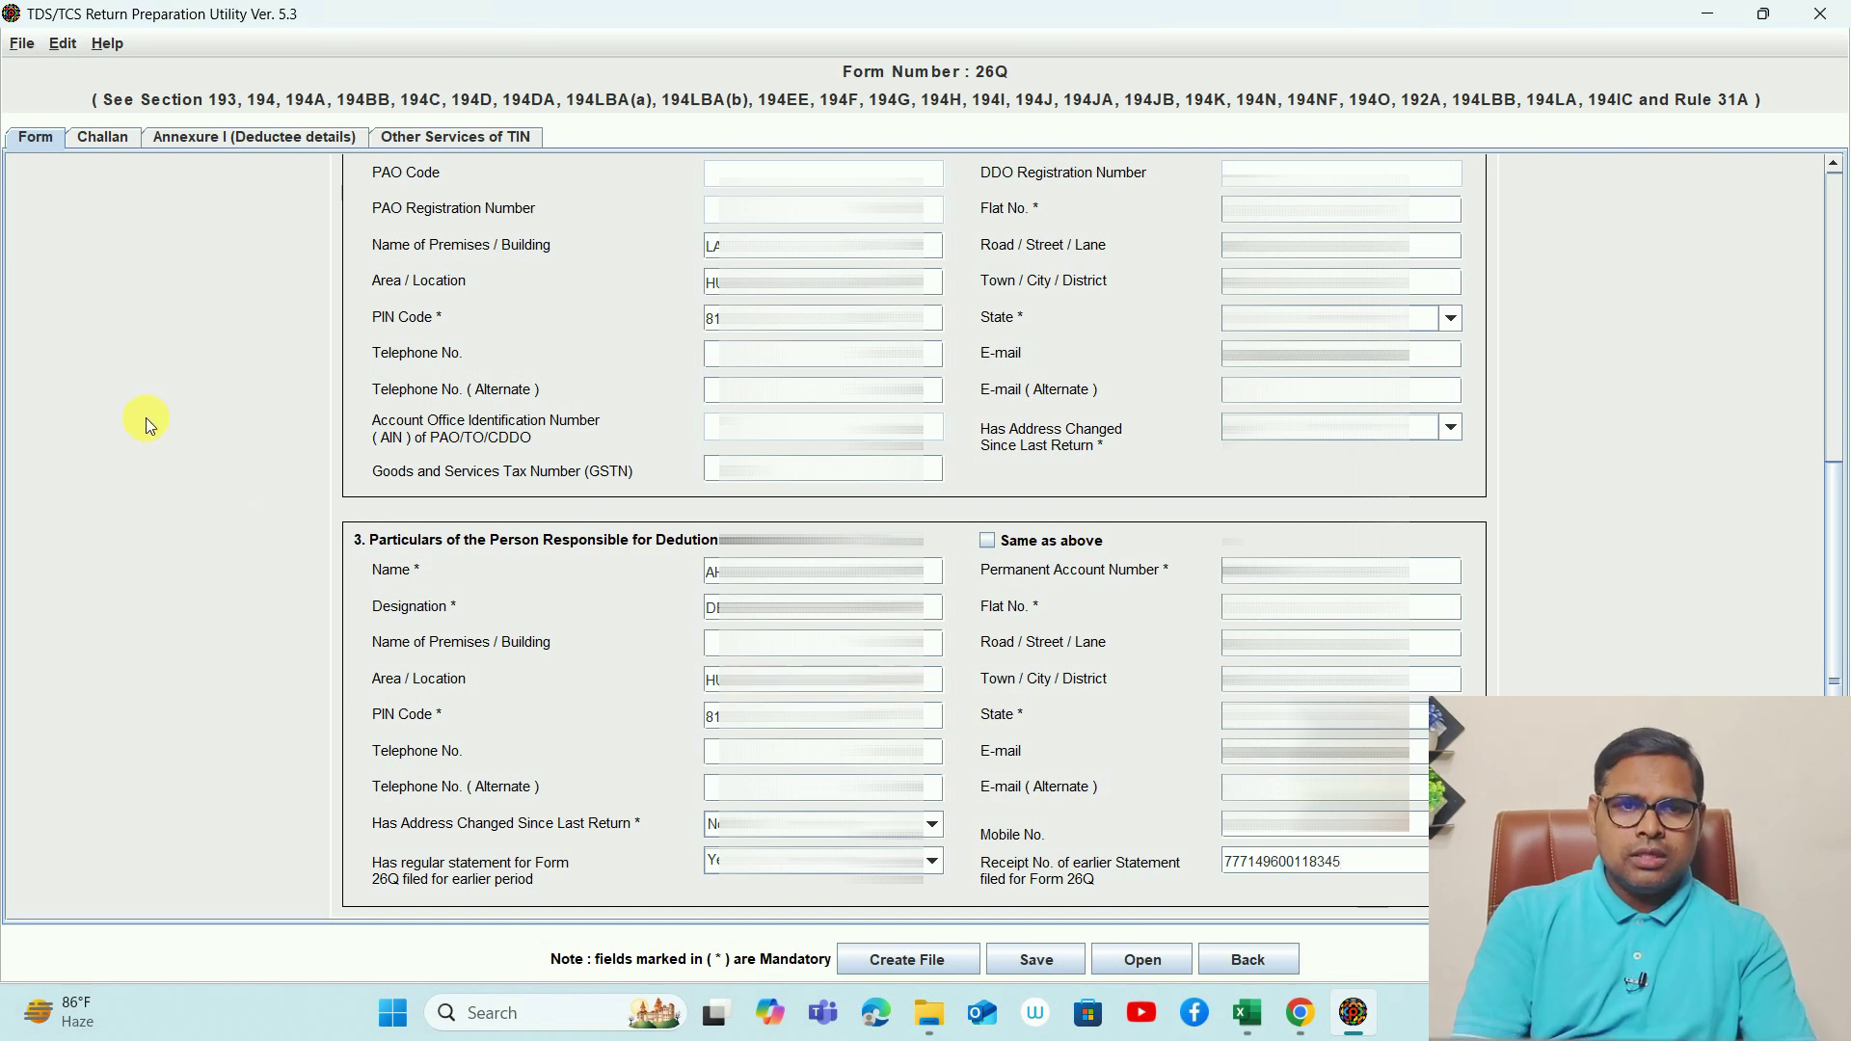
click(106, 142)
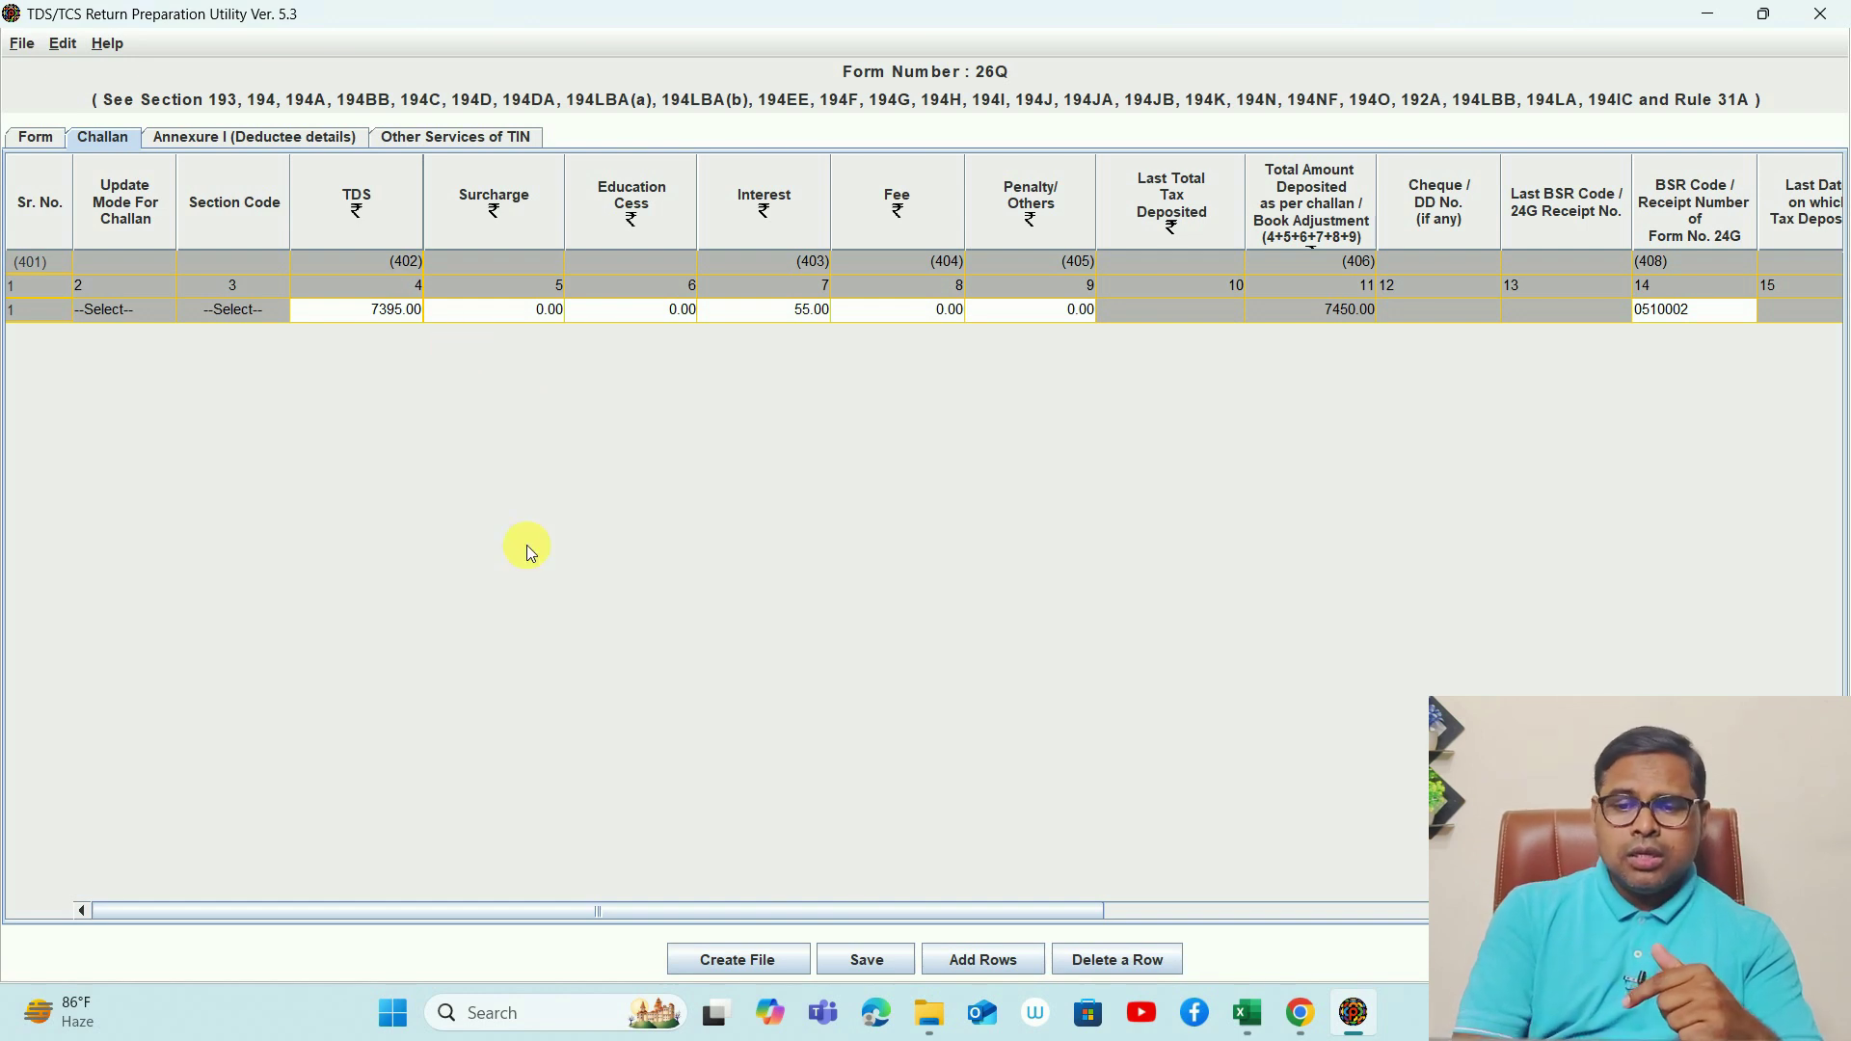
click(1016, 970)
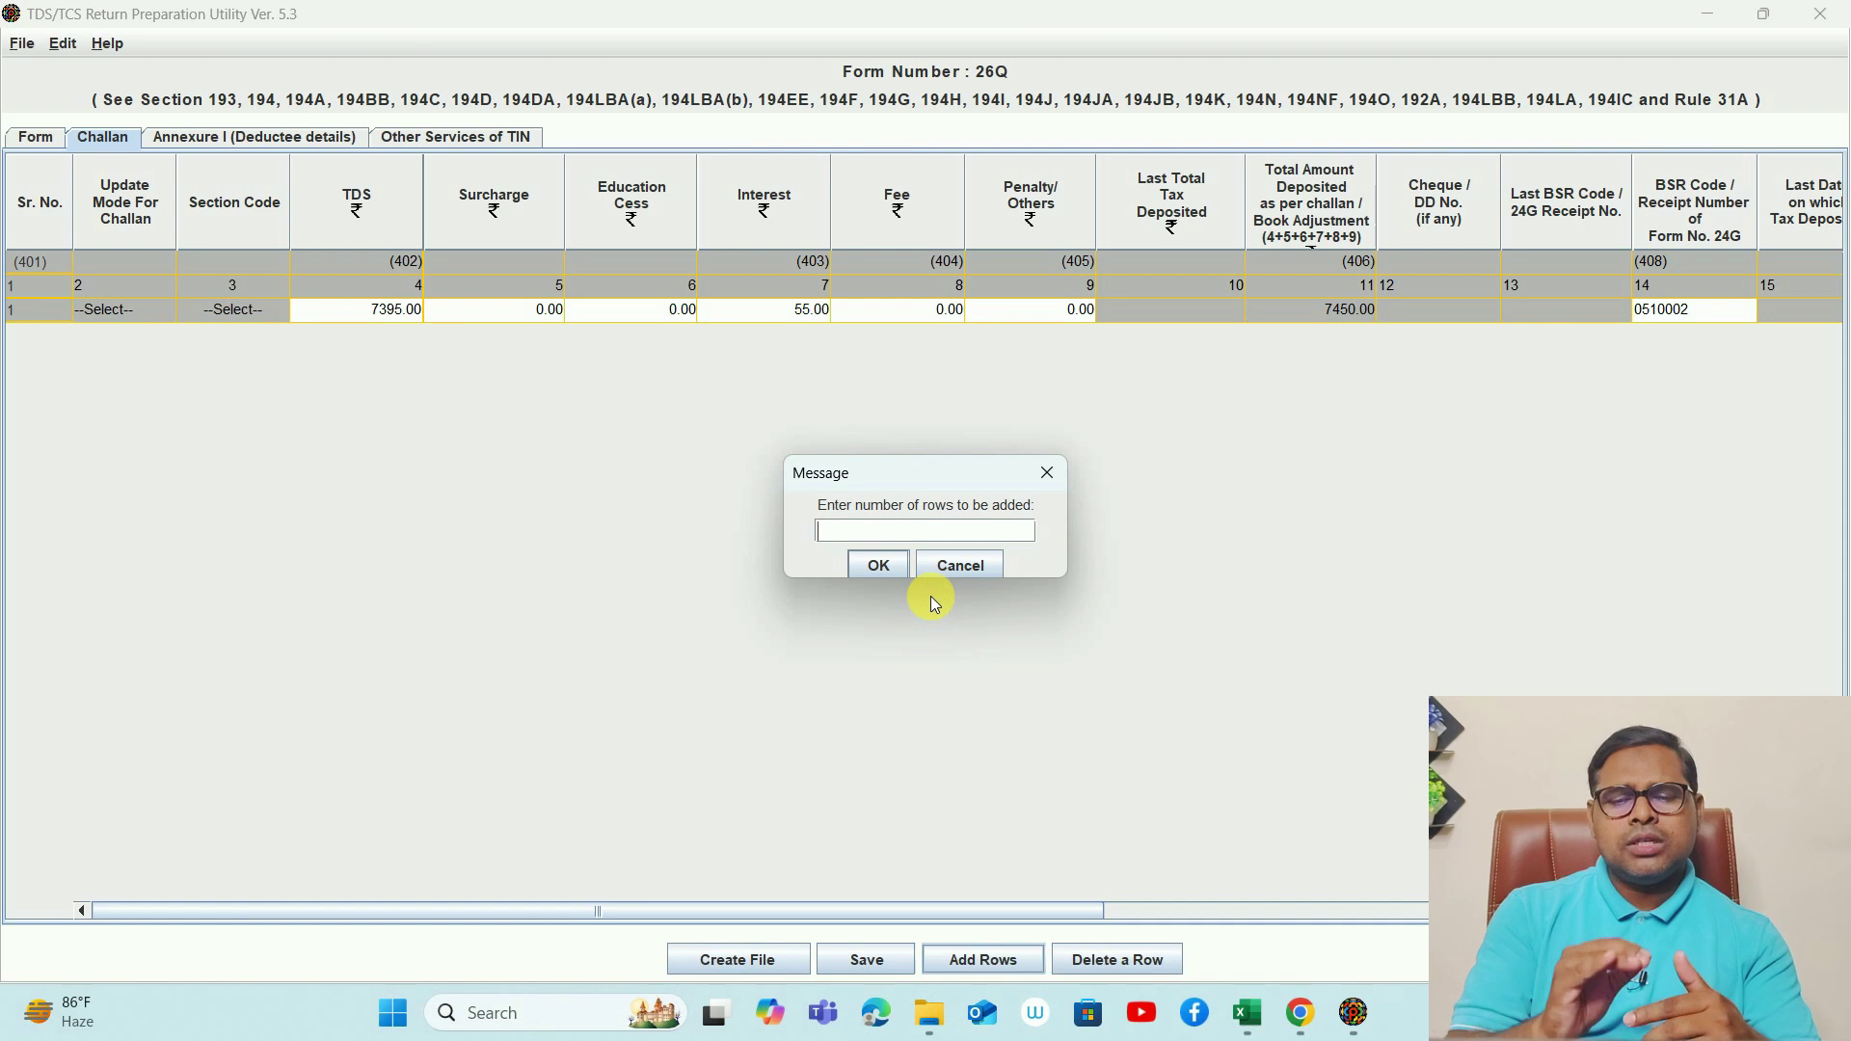
text(5)
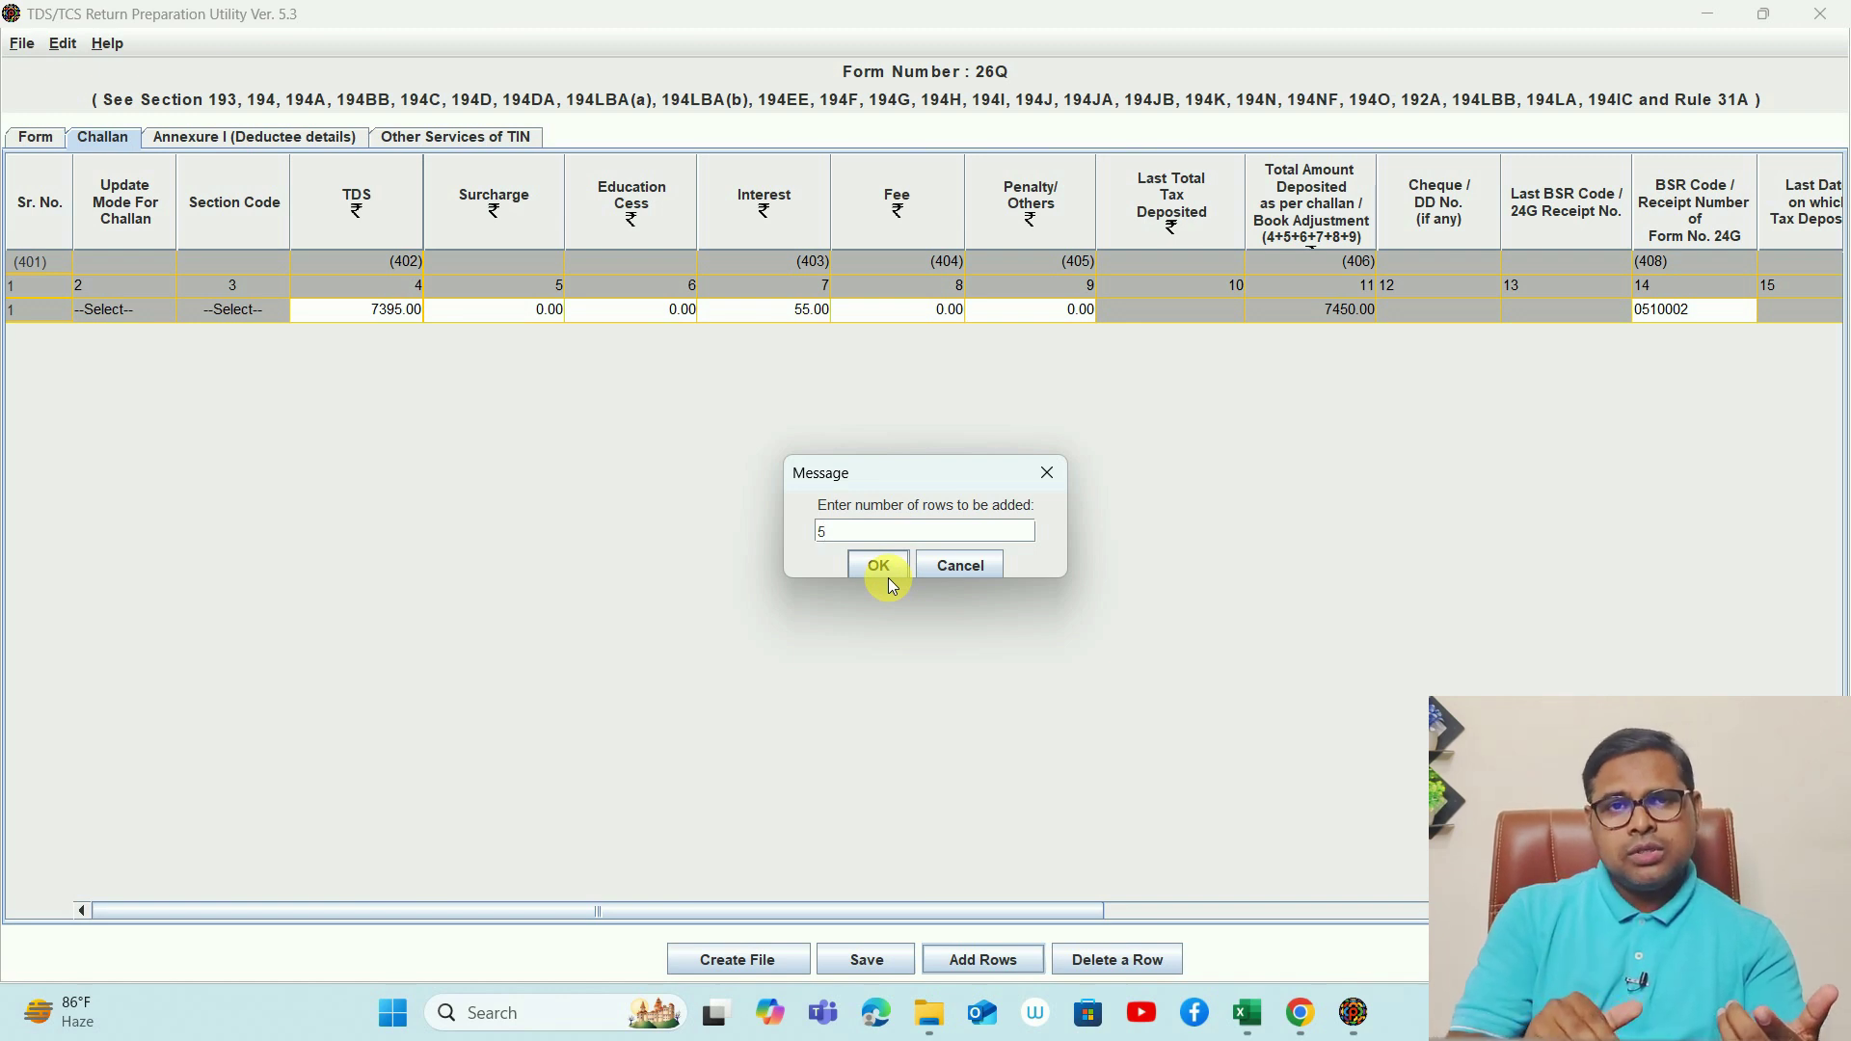
click(948, 570)
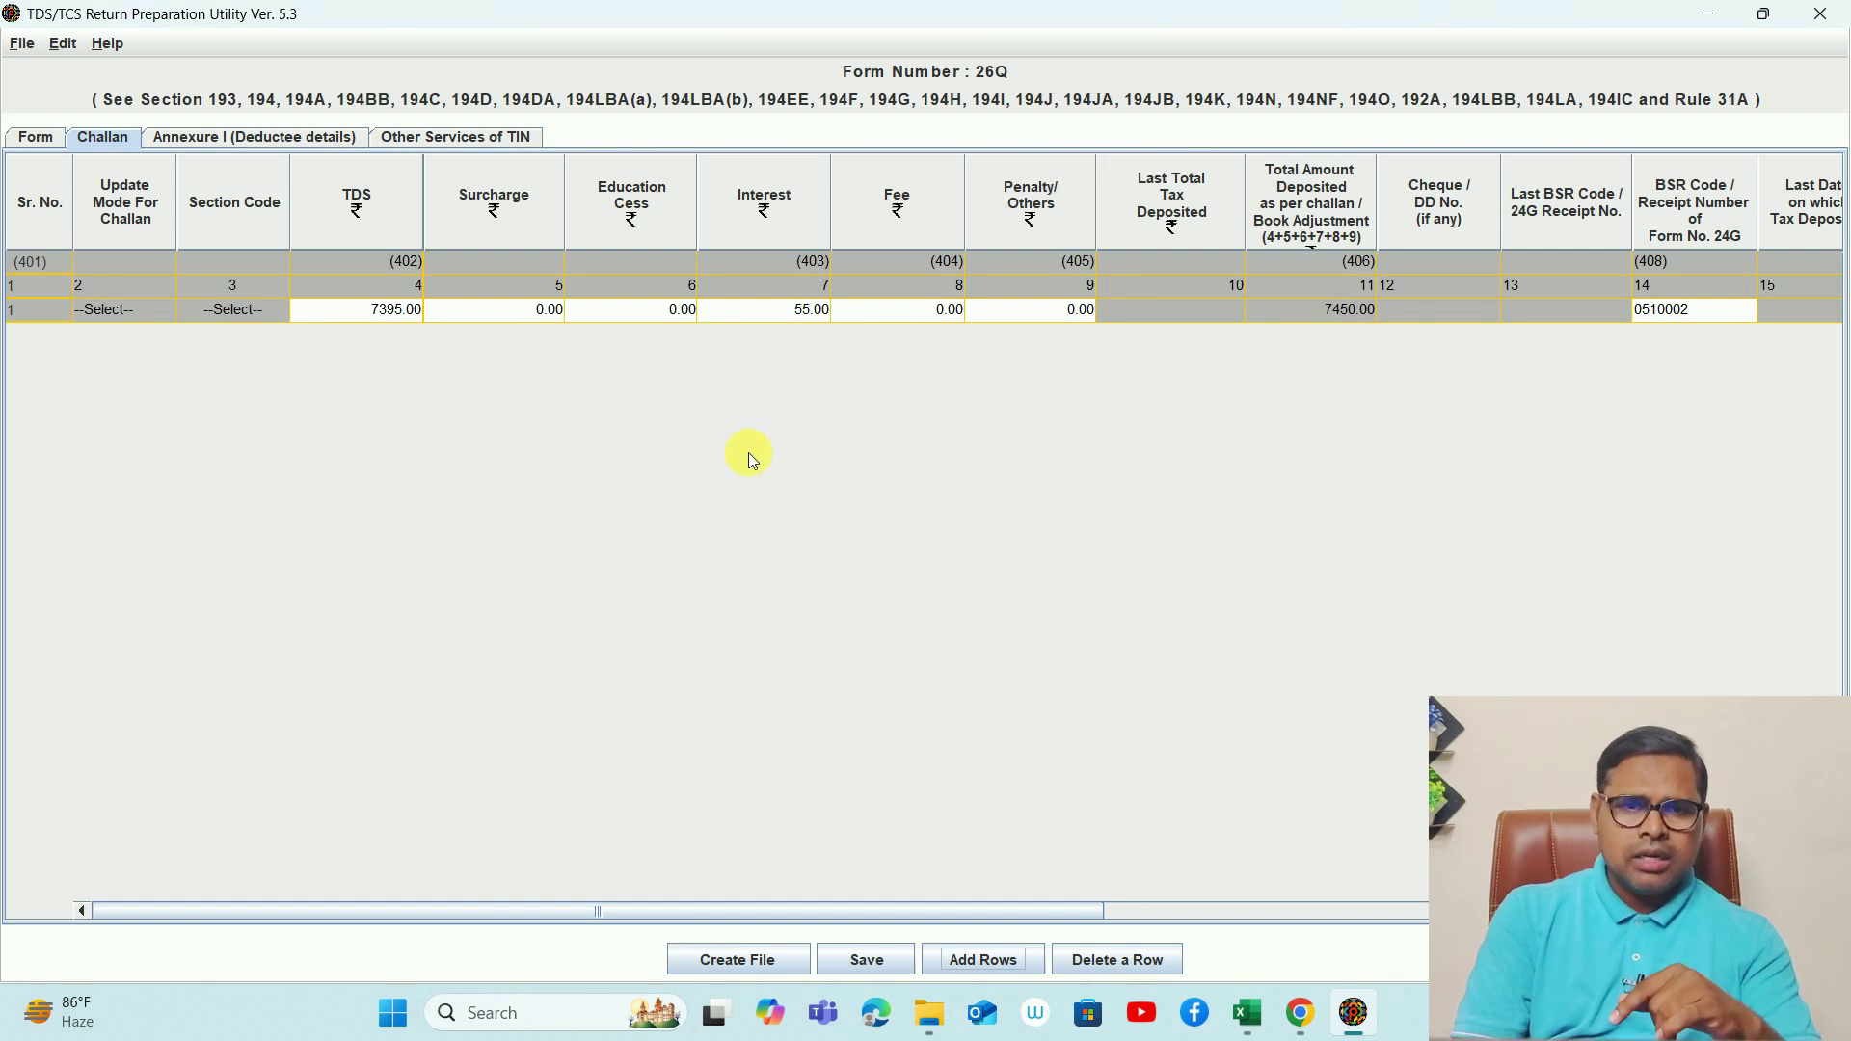
click(372, 314)
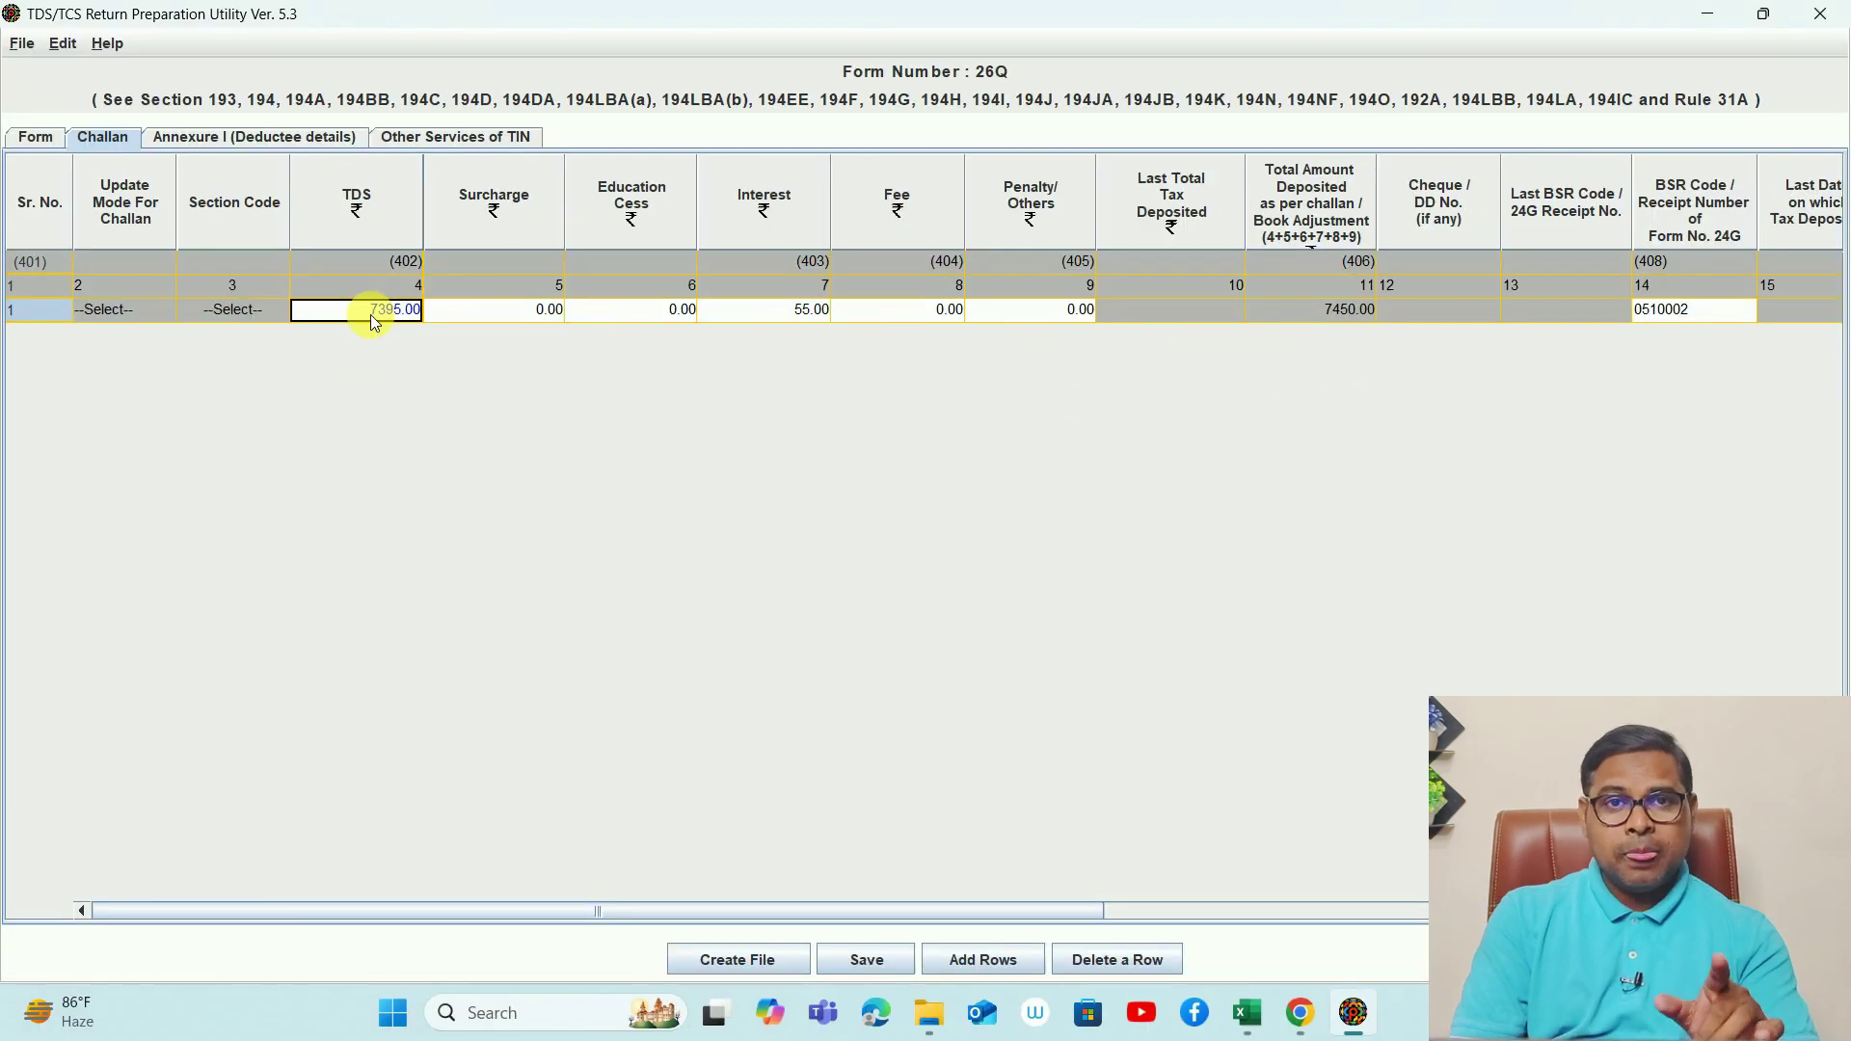
key(alt+Tab)
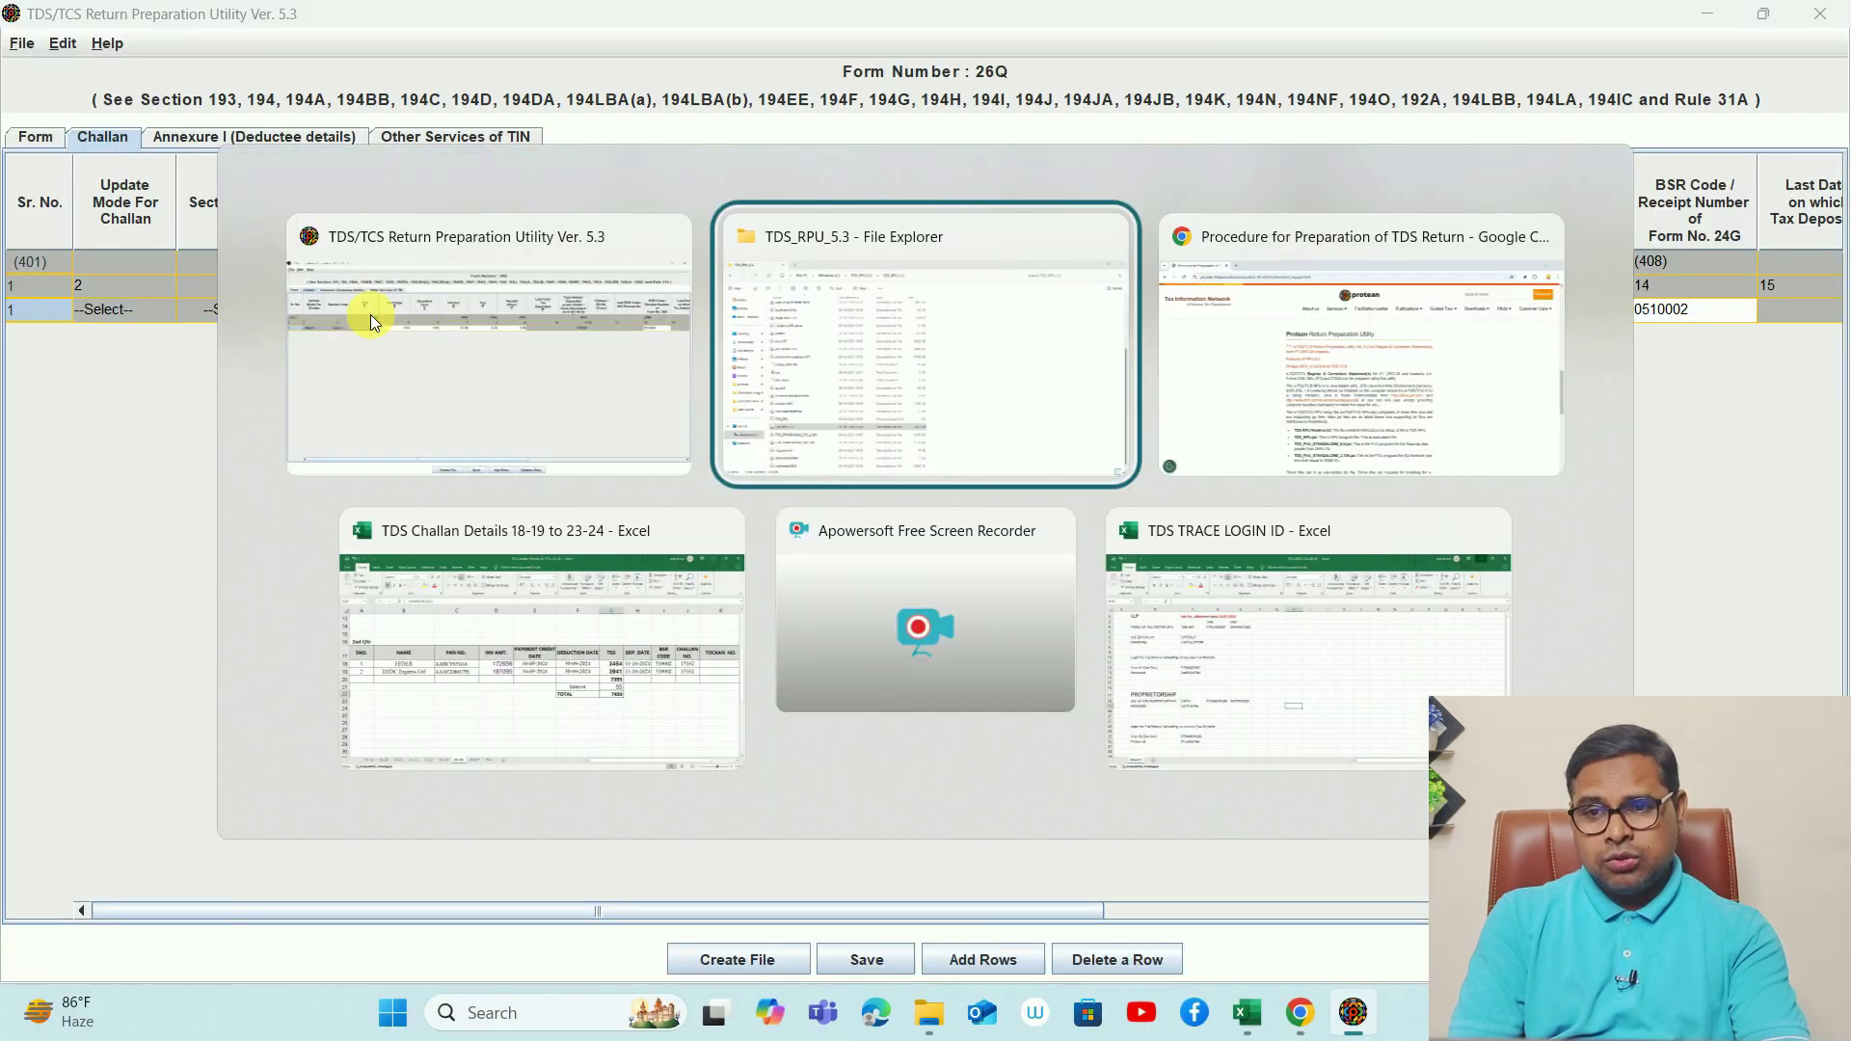
- In the Excel workbook, verify G20's TDS 7395 plus interest 55 totals 7450, circling both amounts
key(alt+Tab)
key(alt+Tab)
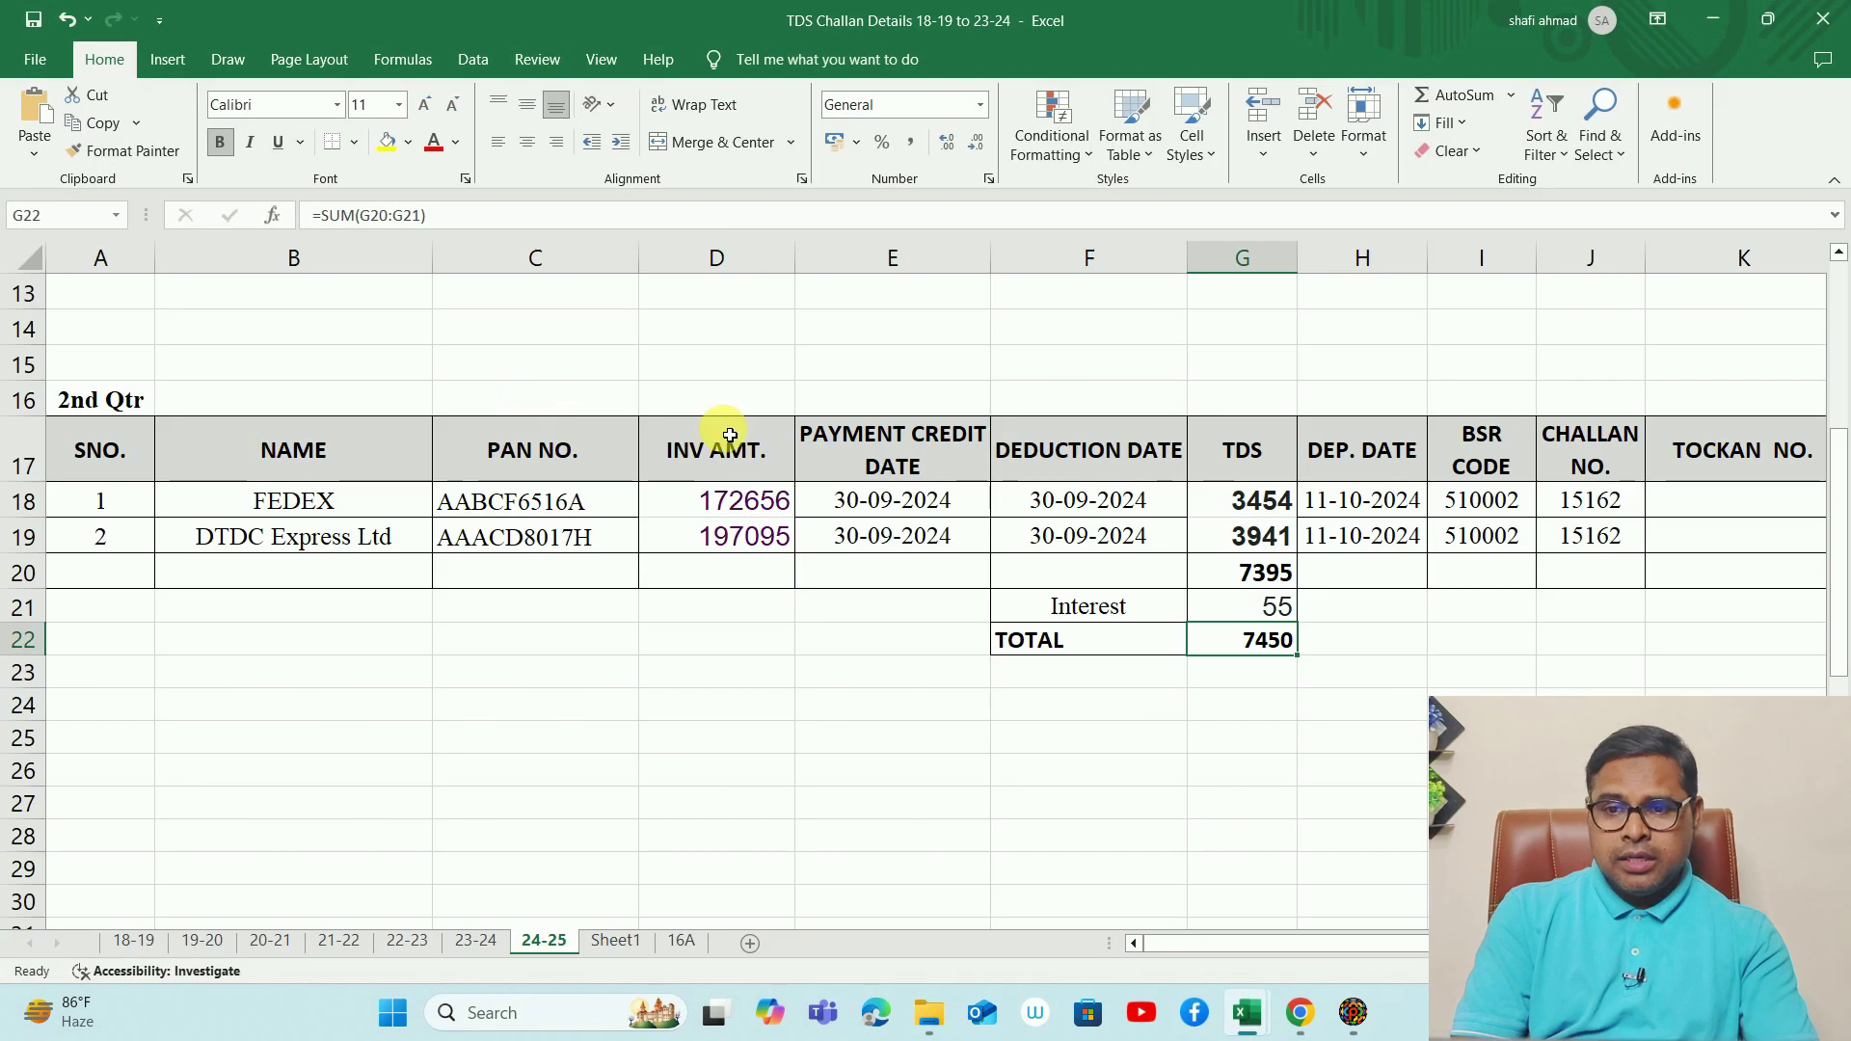
click(1278, 581)
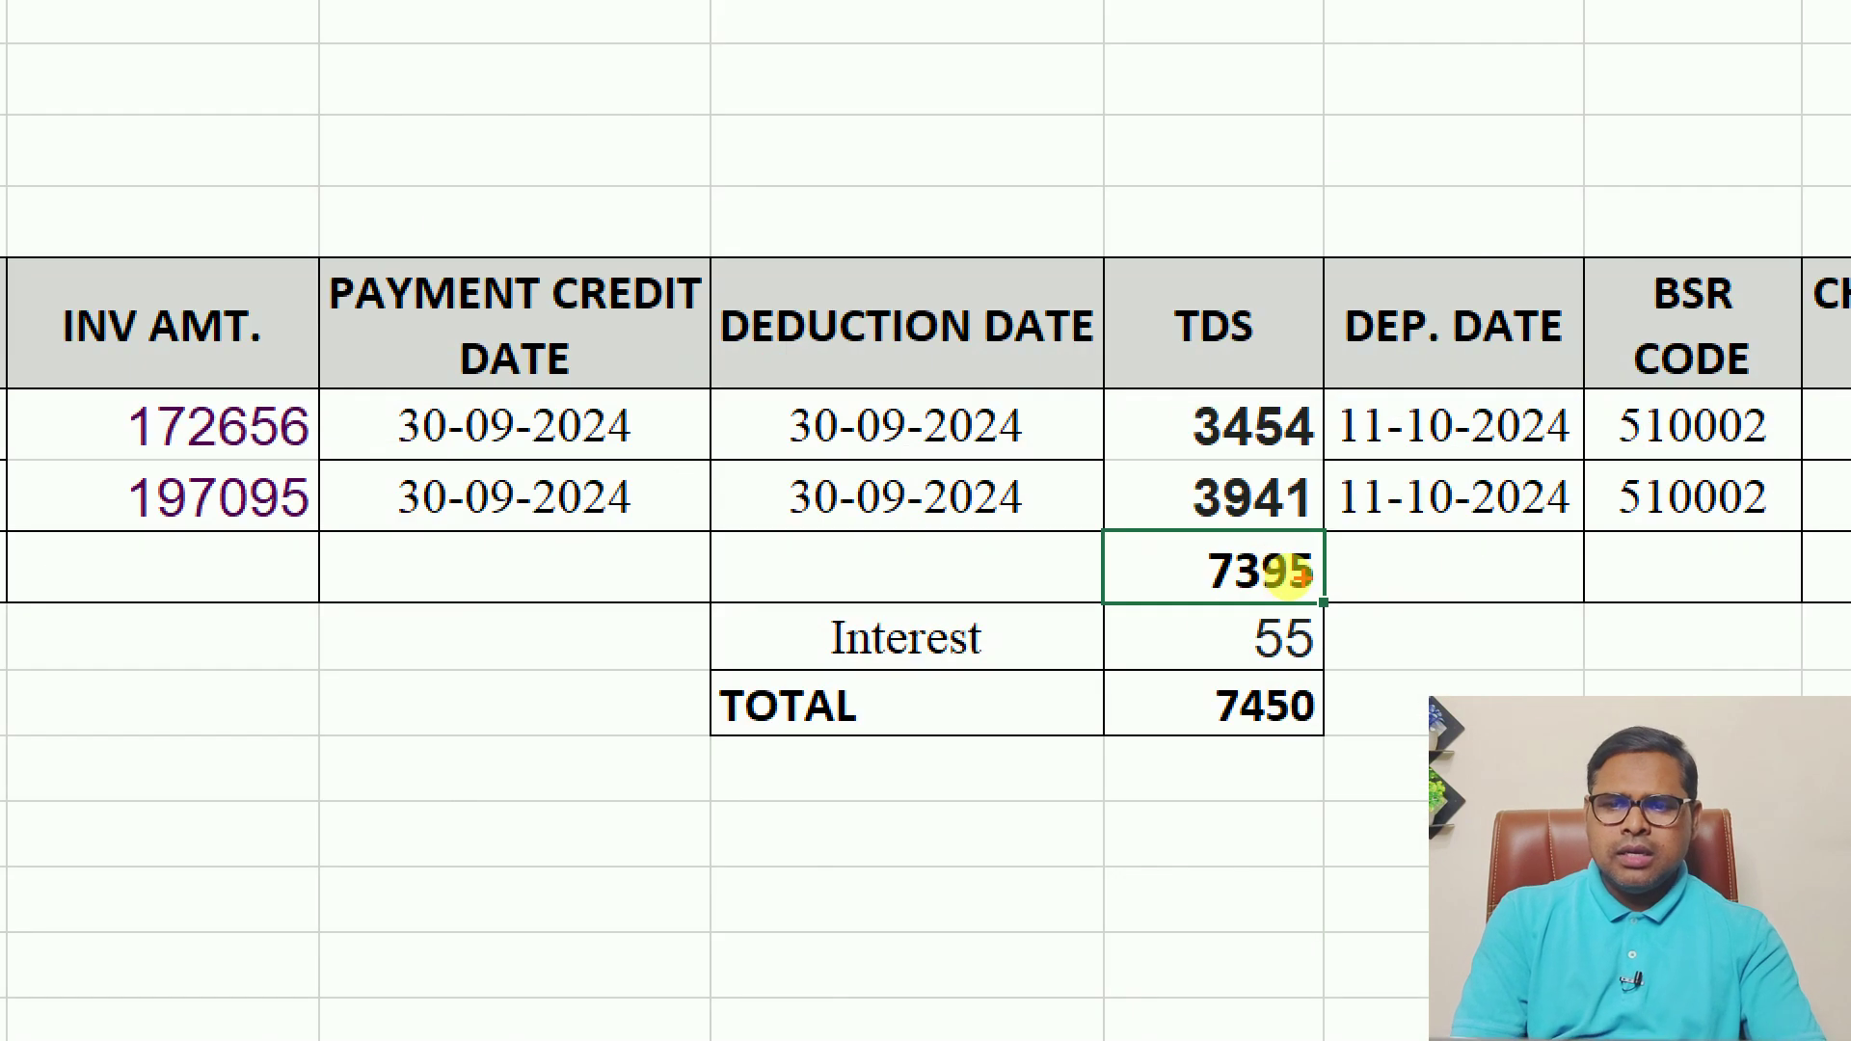
mouse_move(1211, 529)
mouse_down()
mouse_move(1345, 576)
mouse_move(1188, 535)
mouse_up()
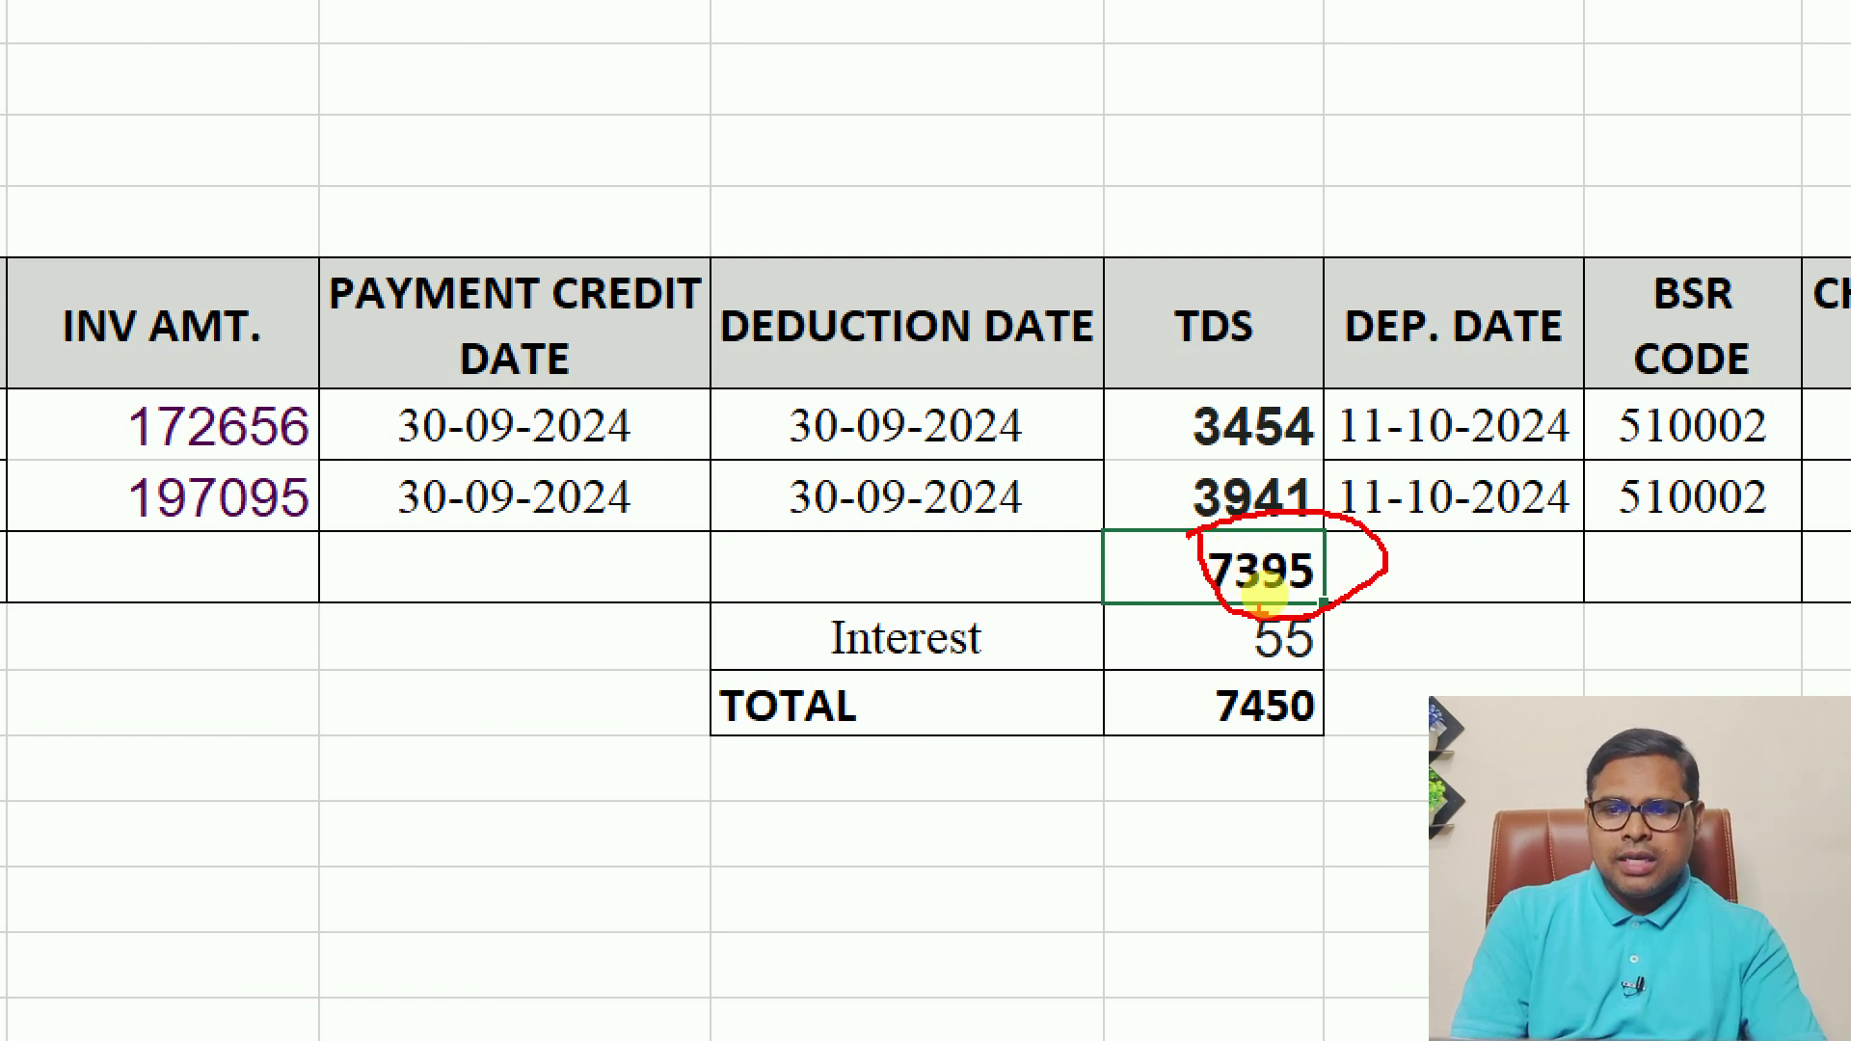
drag(1364, 664, 1259, 583)
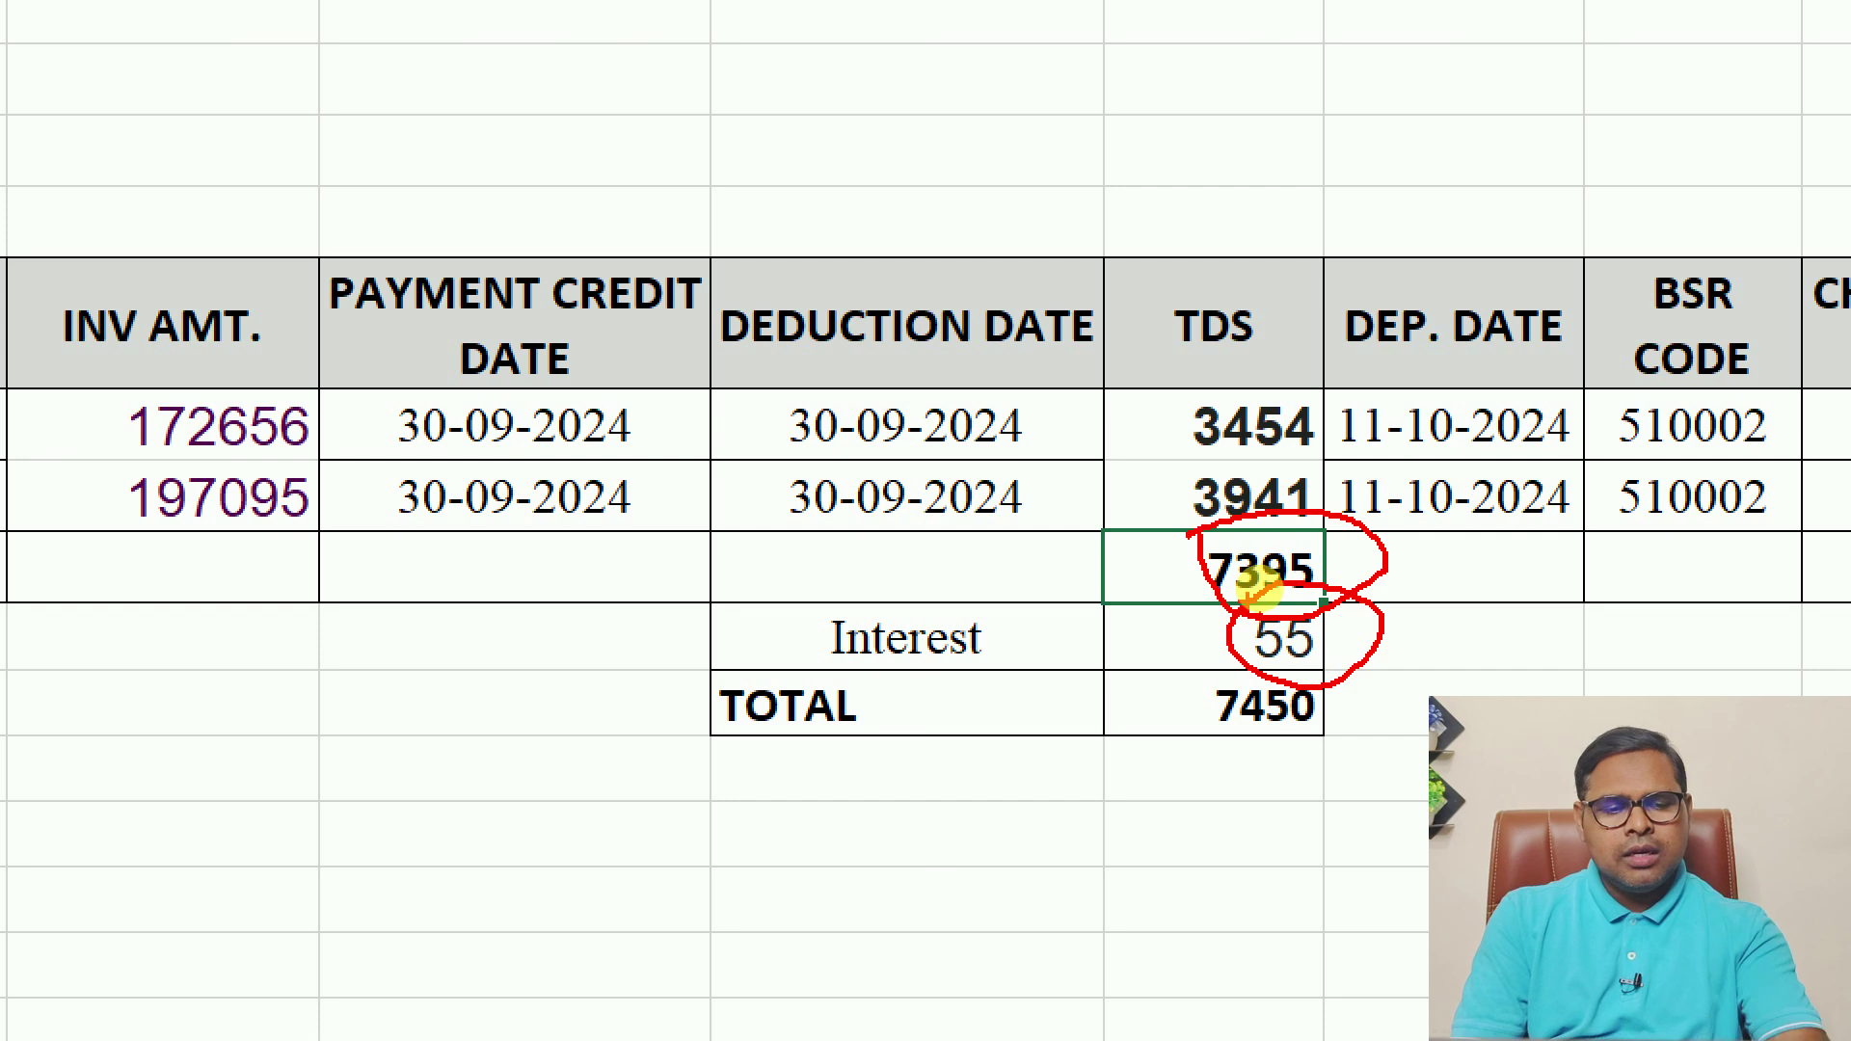
key(Escape)
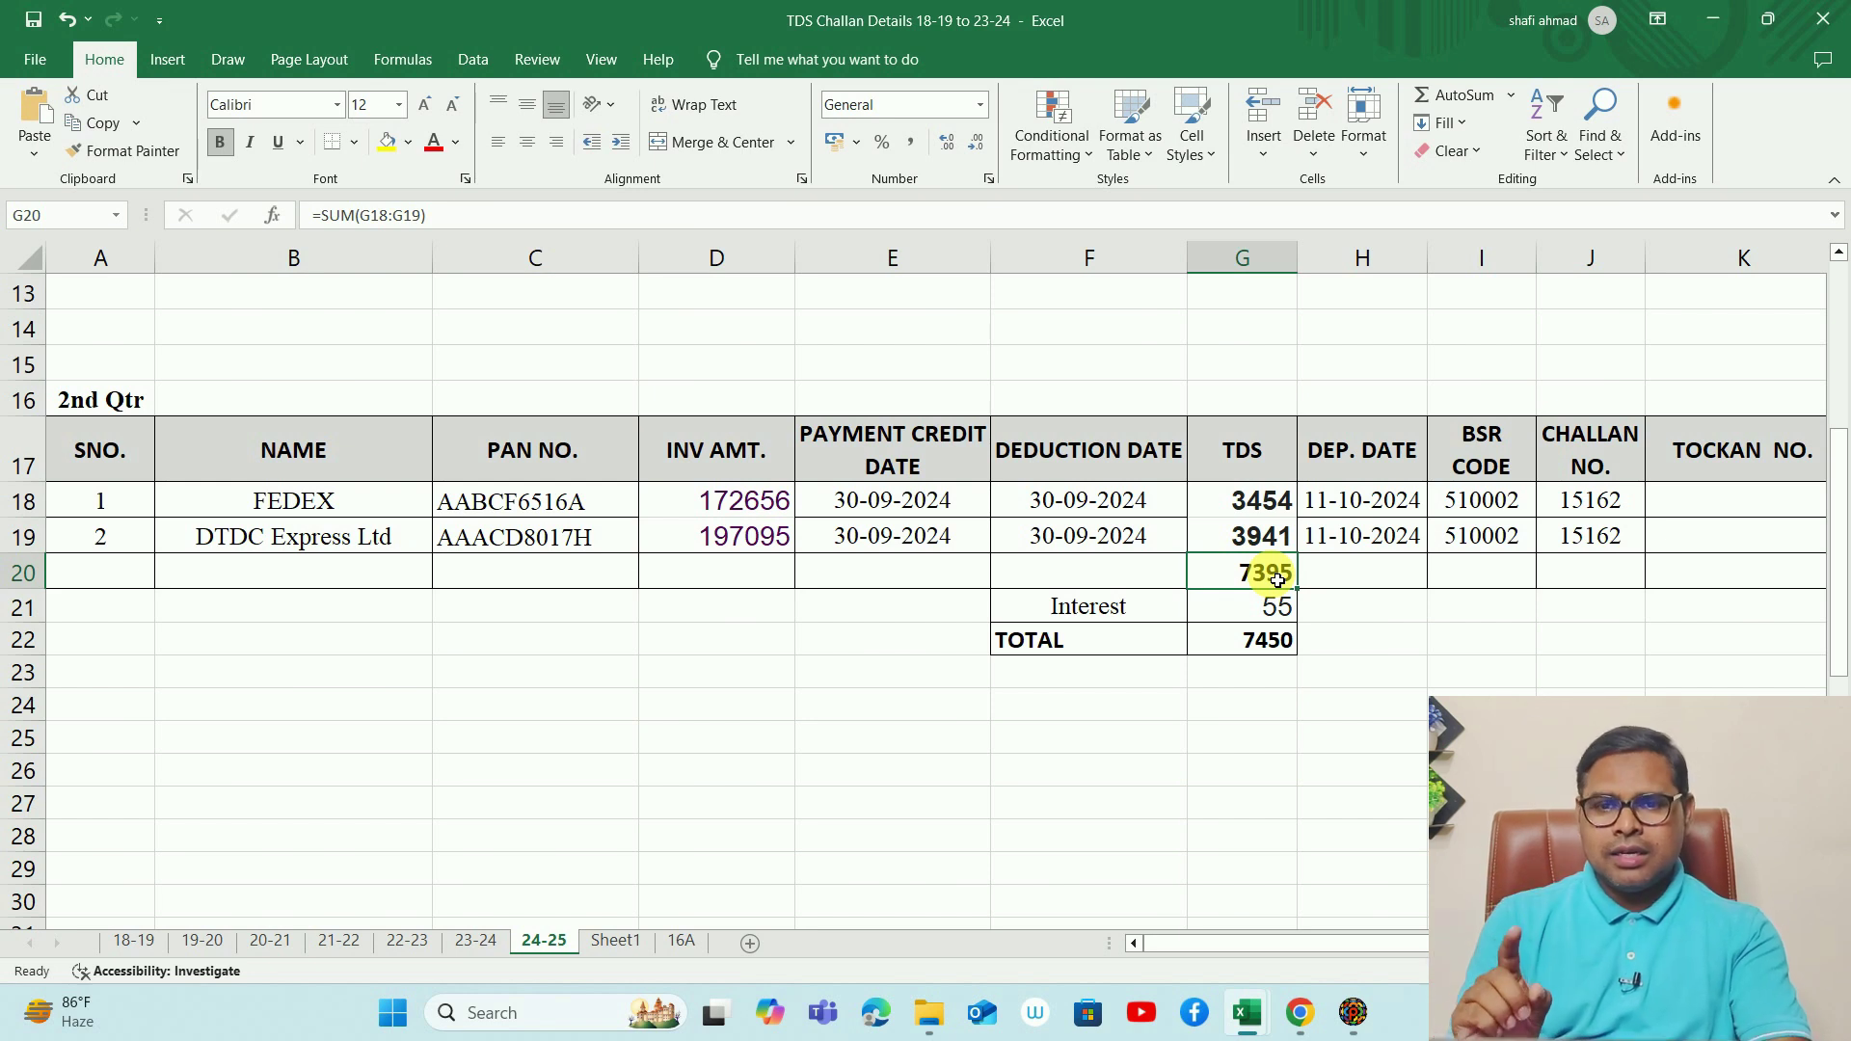
key(alt+Tab)
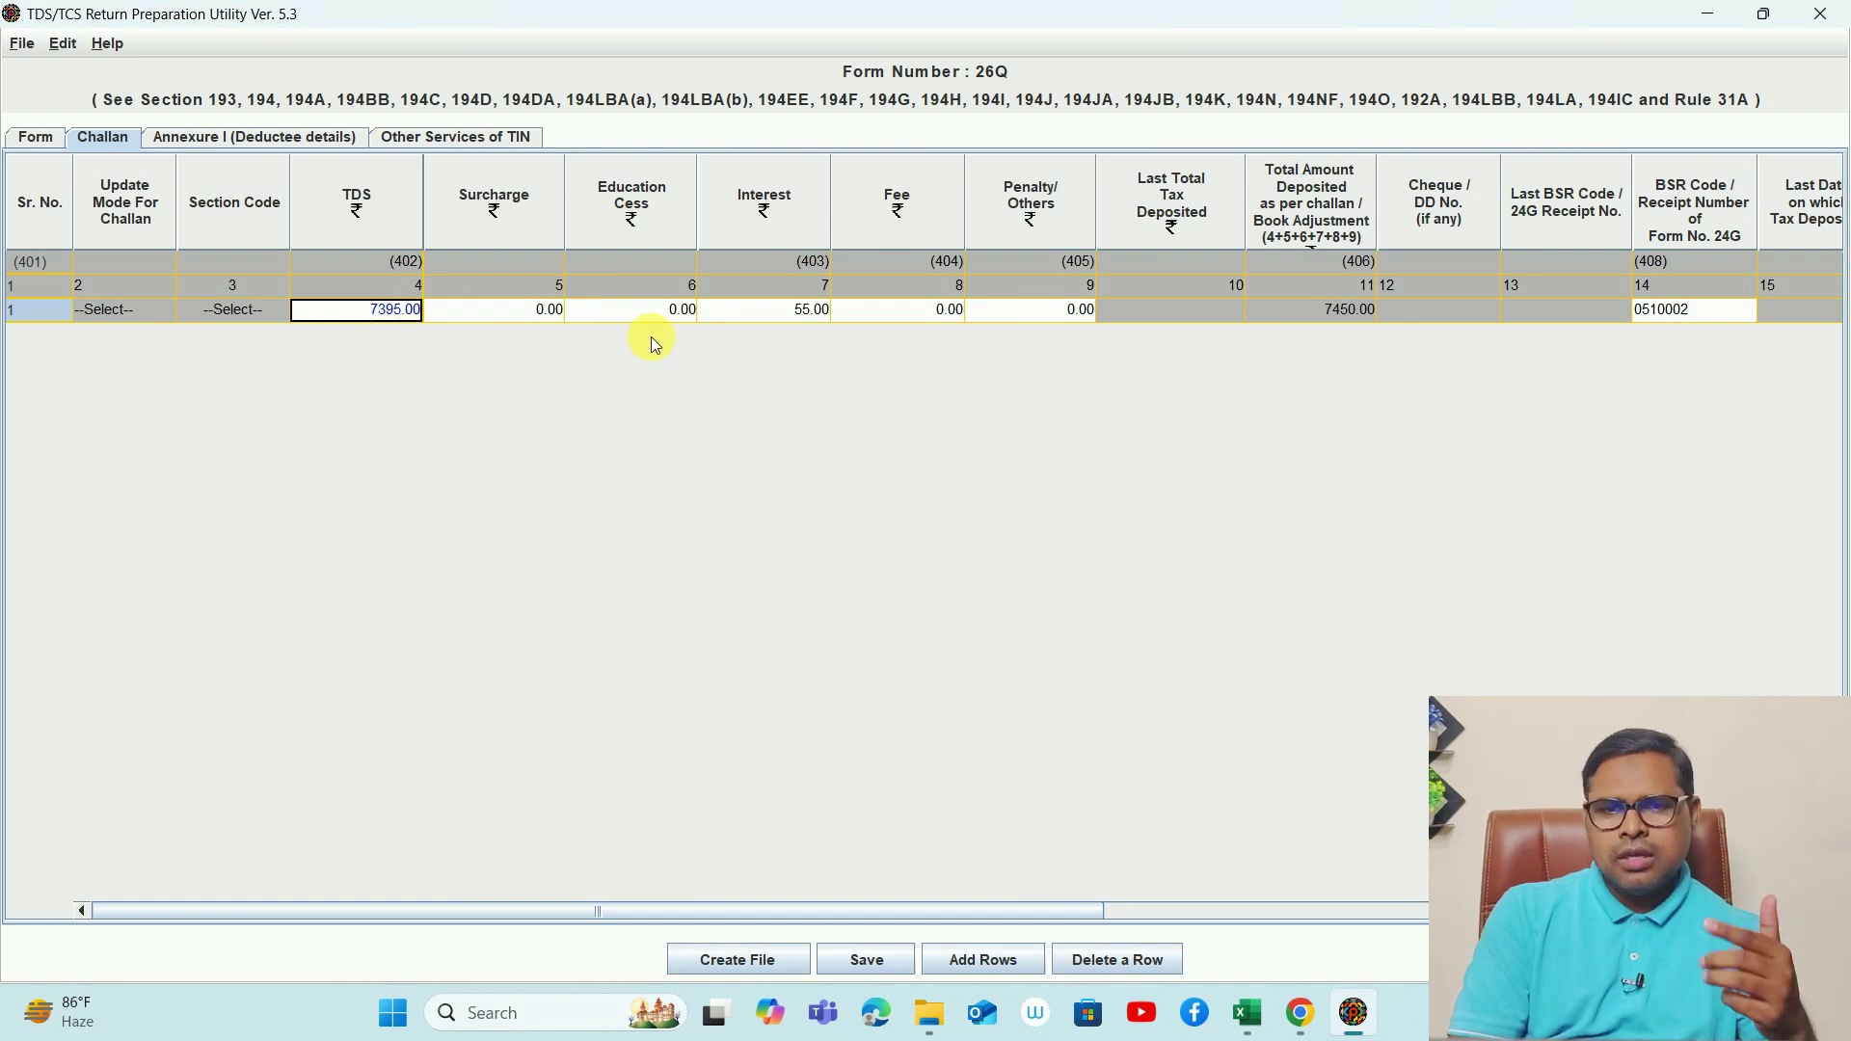
- Review the challan row's 55.00 interest, BSR code and deposit date fields
click(799, 318)
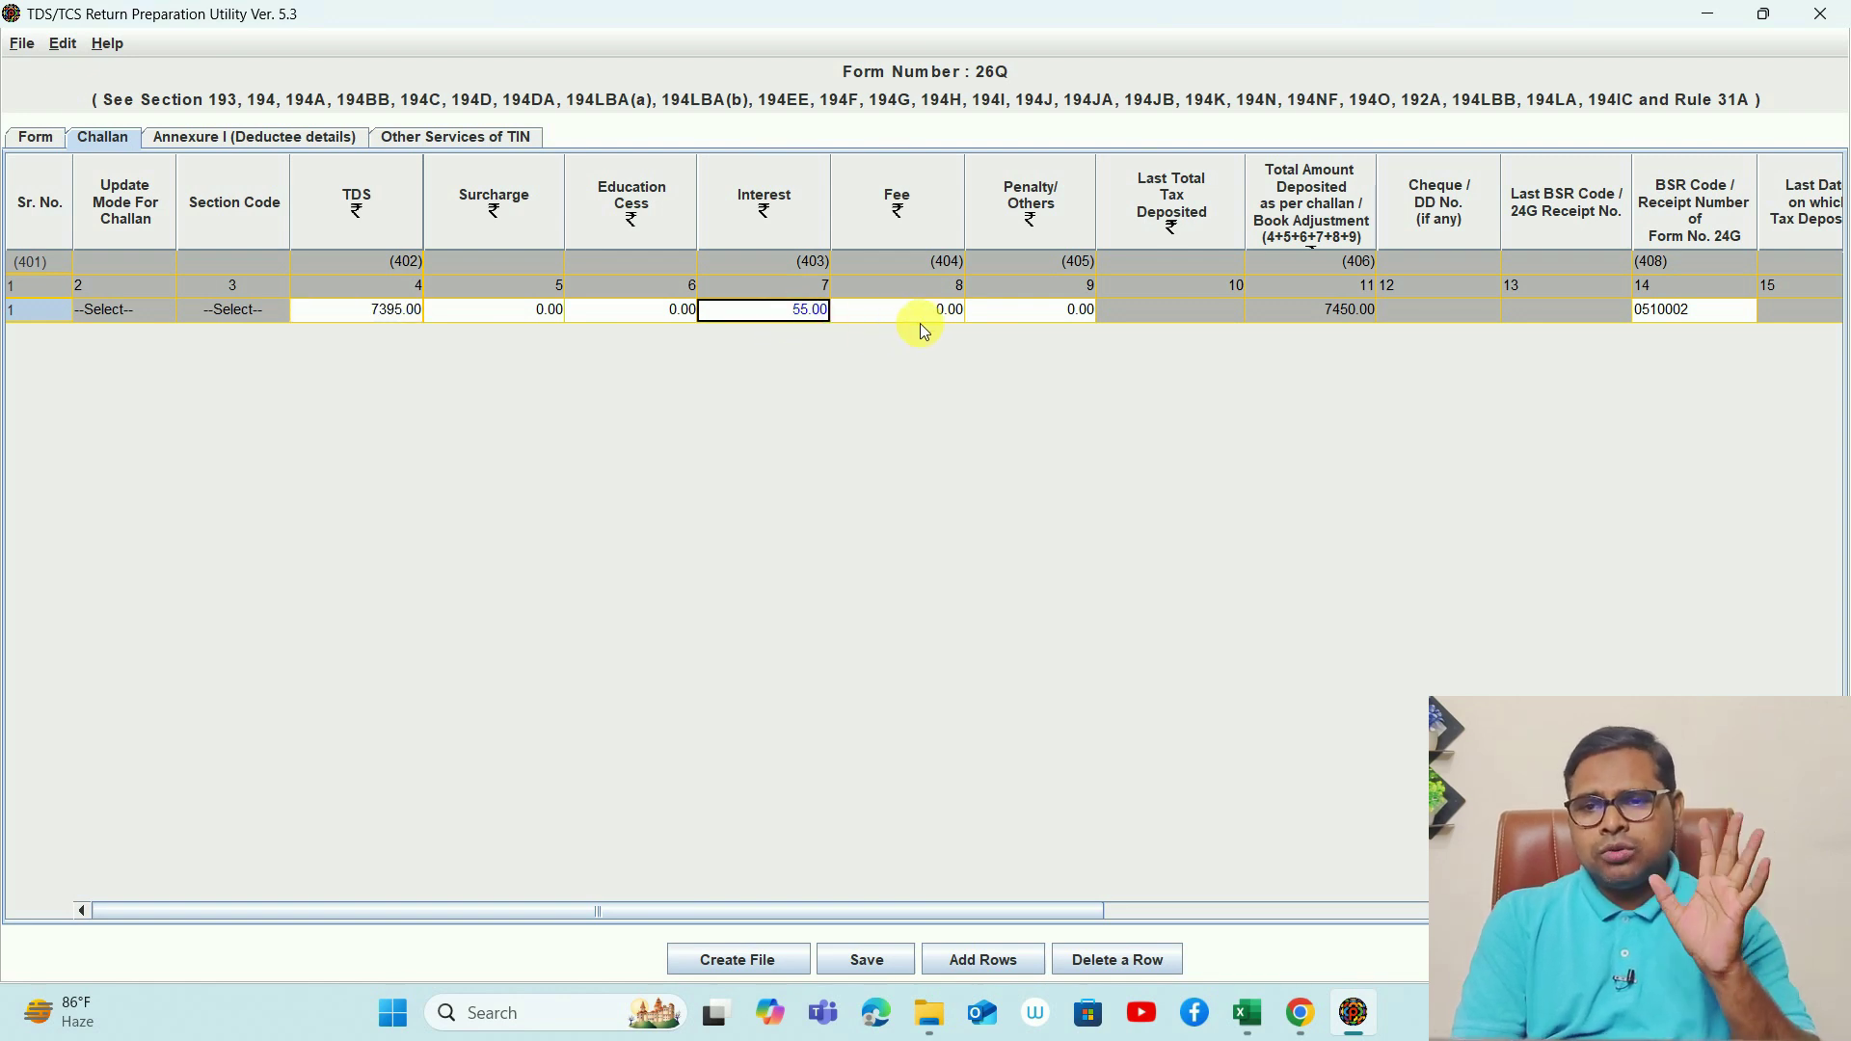
key(Tab)
key(Tab)
key(Tab)
key(Tab)
key(Tab)
key(Tab)
key(Tab)
key(Tab)
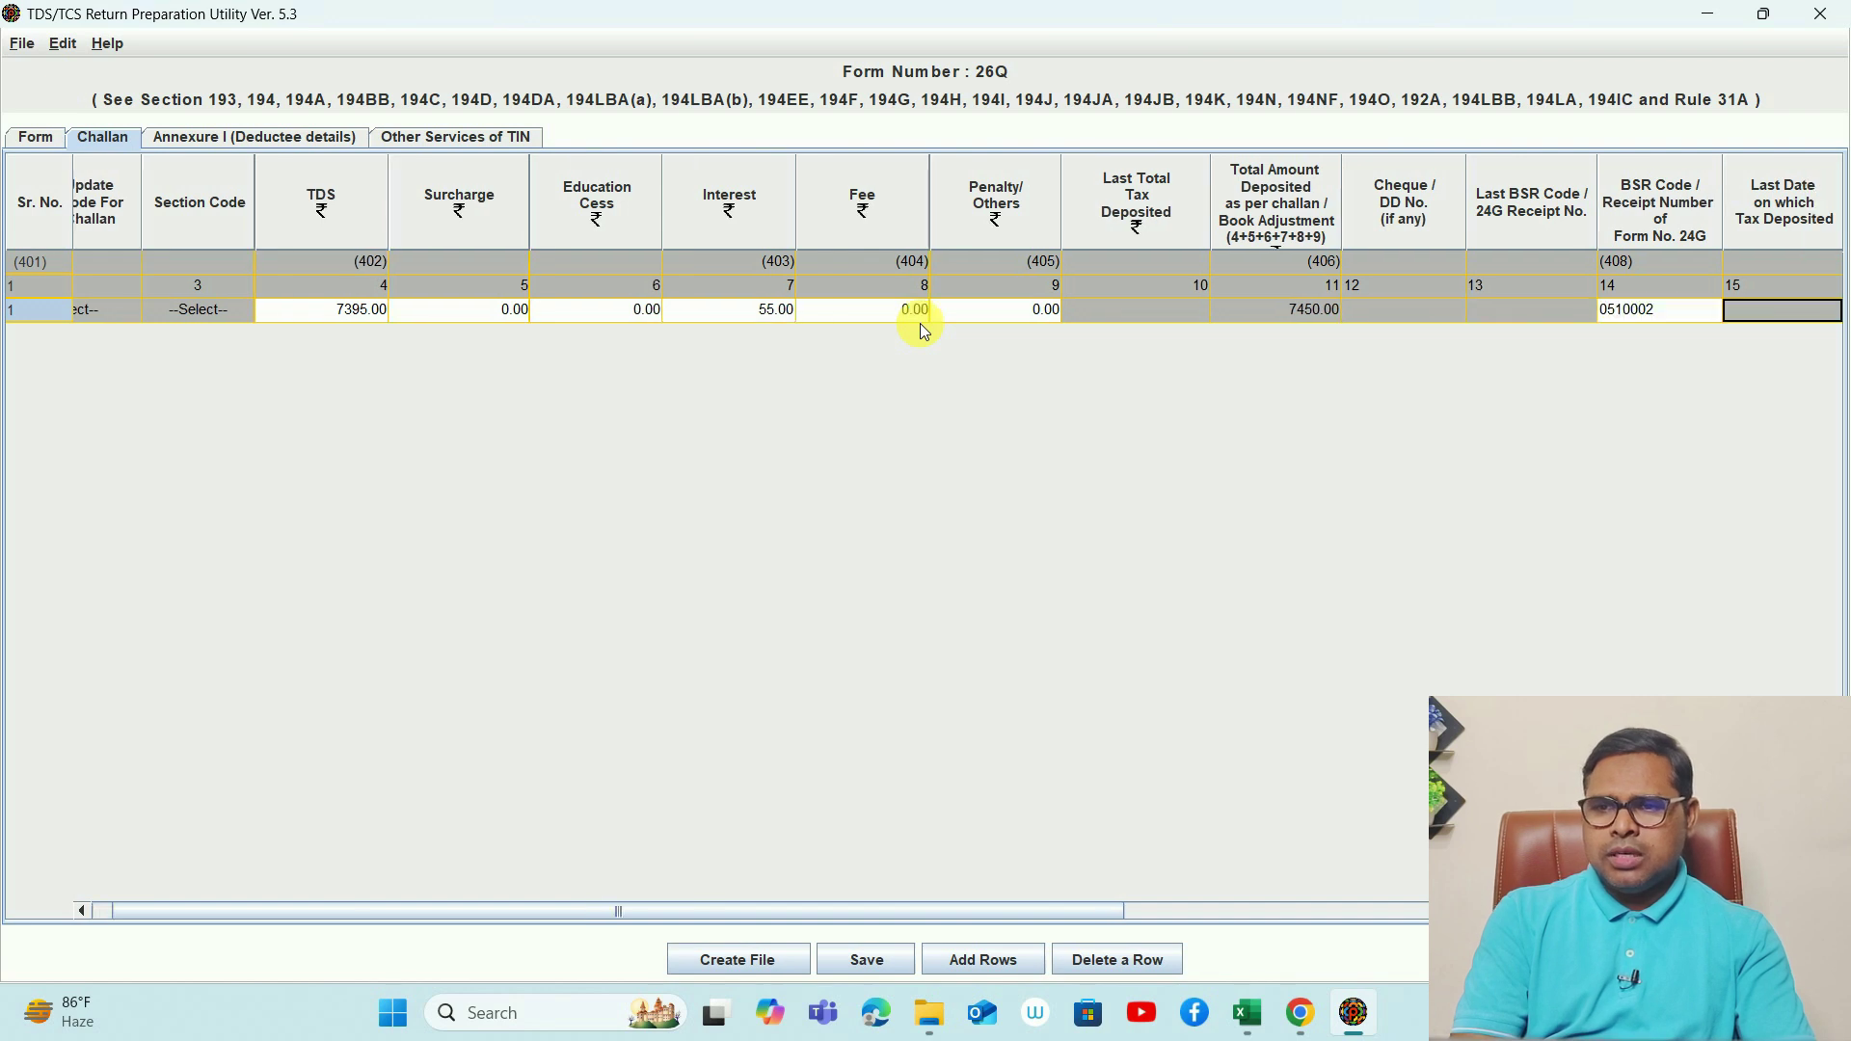
key(Tab)
key(Tab)
key(Tab)
key(Tab)
key(Tab)
key(Tab)
key(shift+Tab)
key(shift+Tab)
key(shift+Tab)
key(shift+Tab)
key(shift+Tab)
key(shift+Tab)
key(shift+Tab)
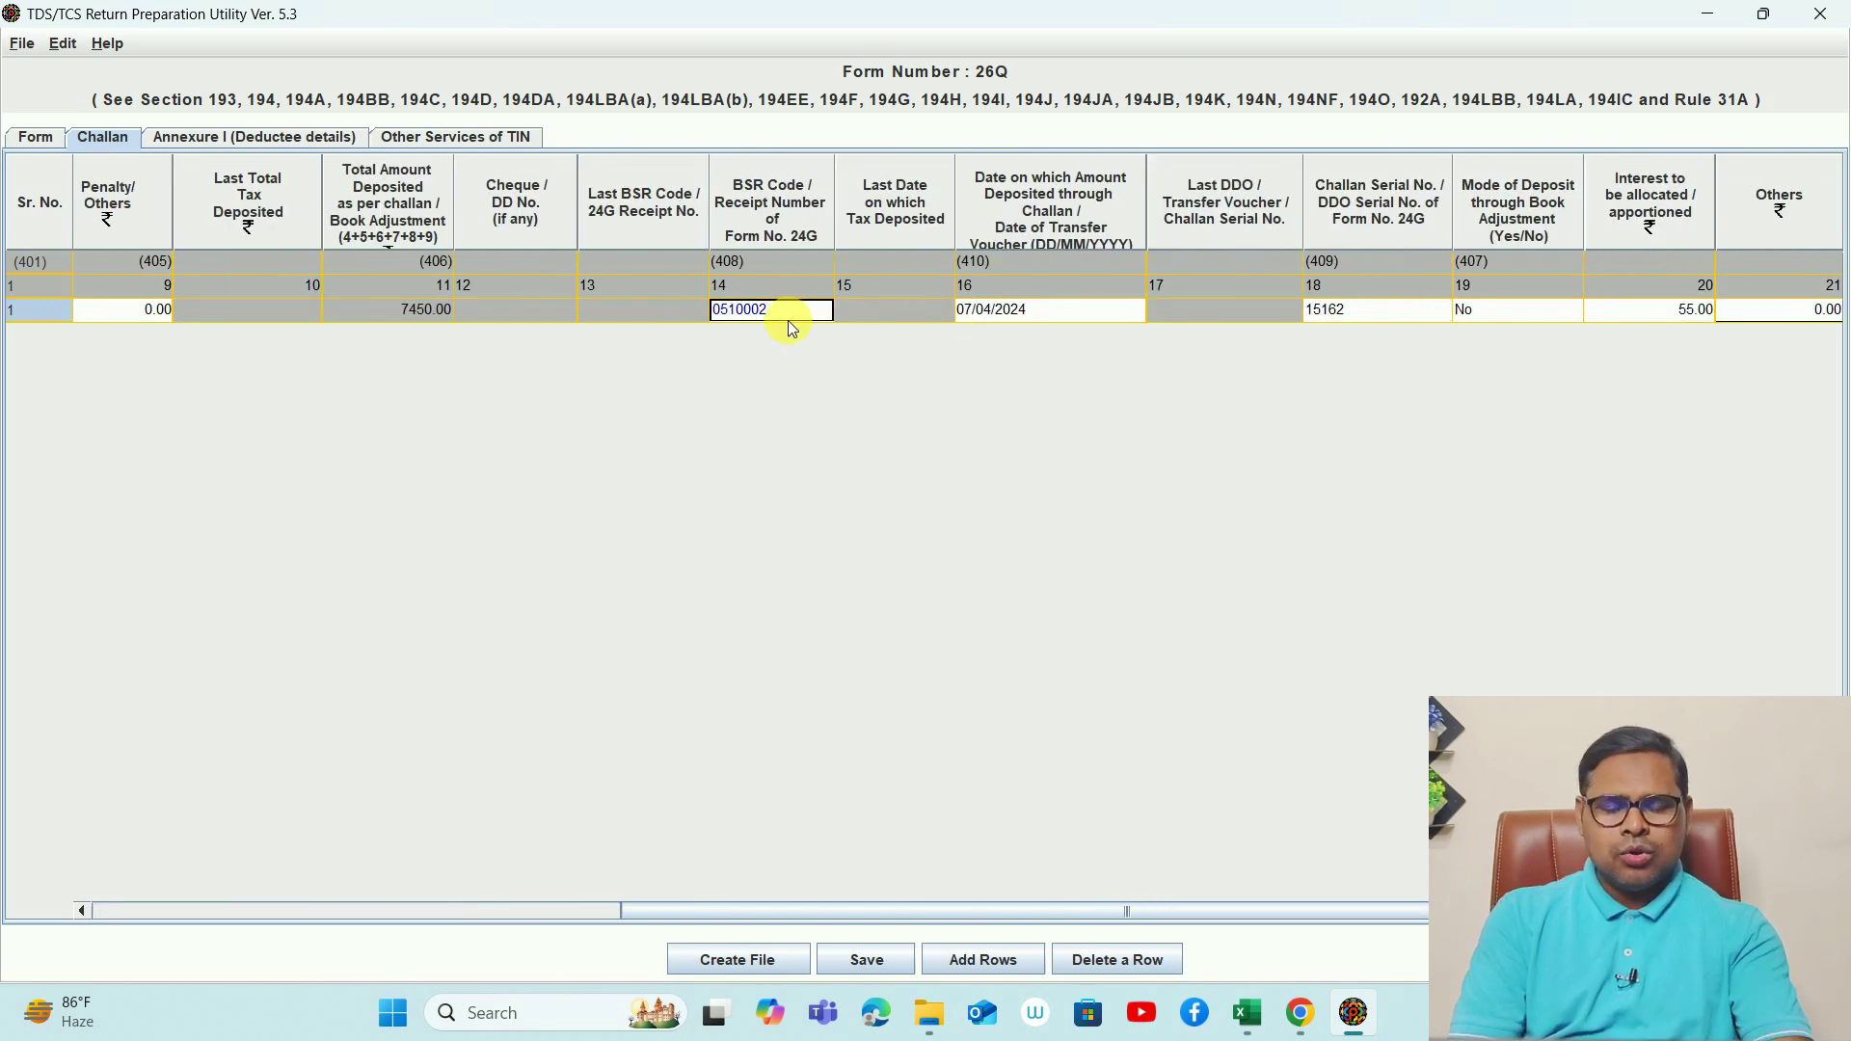
key(alt+Tab)
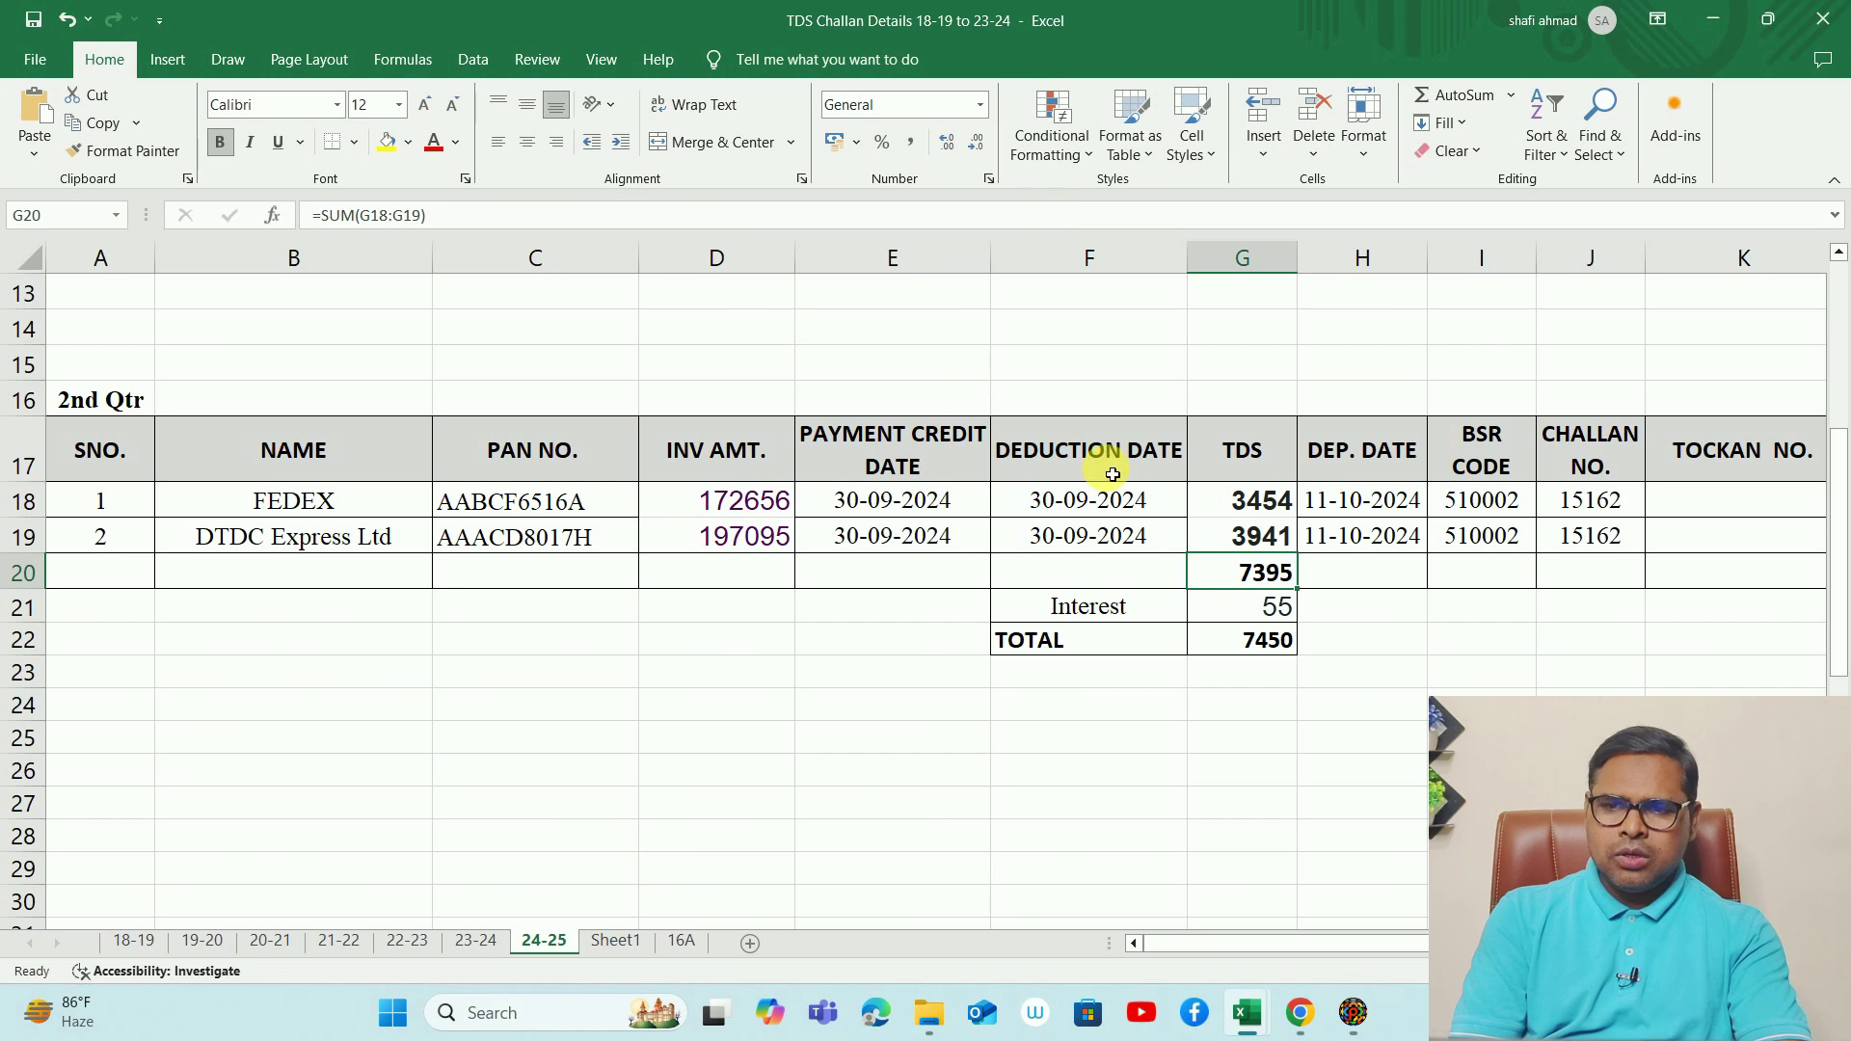
- Confirm BSR code 510002 in Excel cell I18 matches the utility's challan row
click(1476, 511)
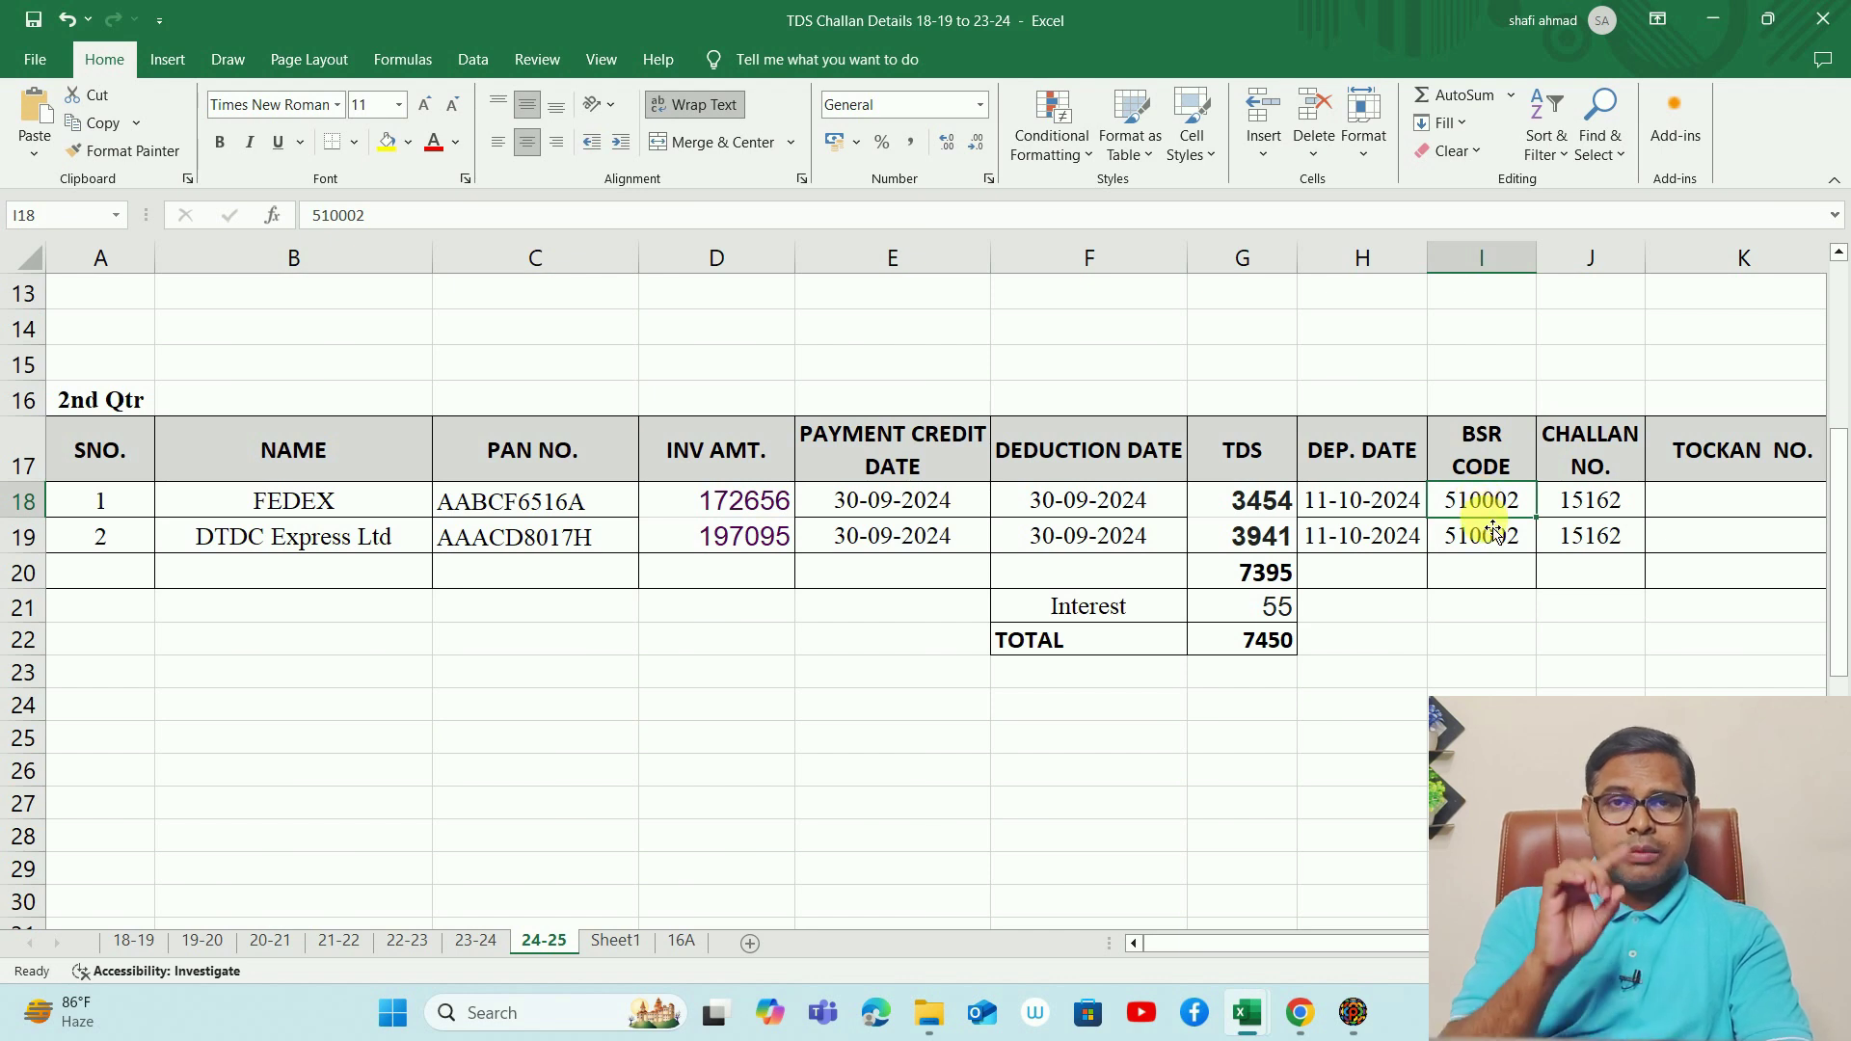
key(alt+Tab)
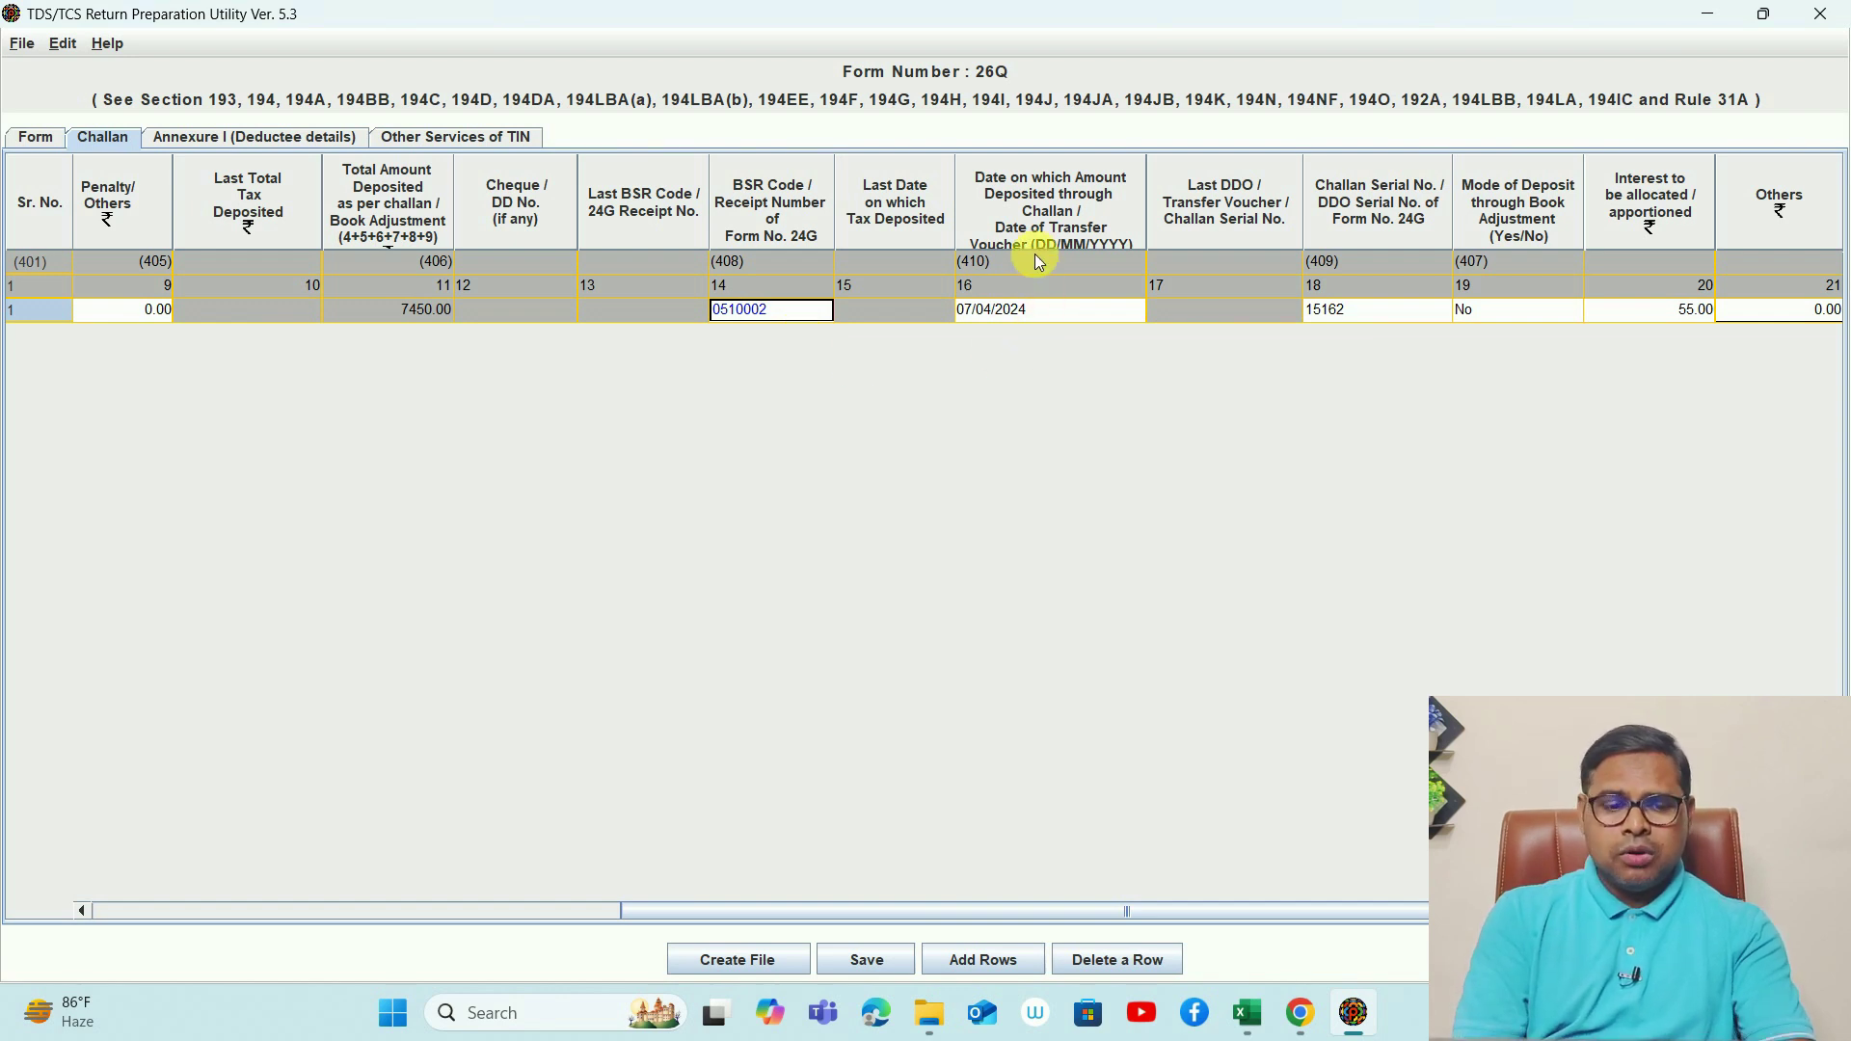
click(966, 310)
text(11/10/2024)
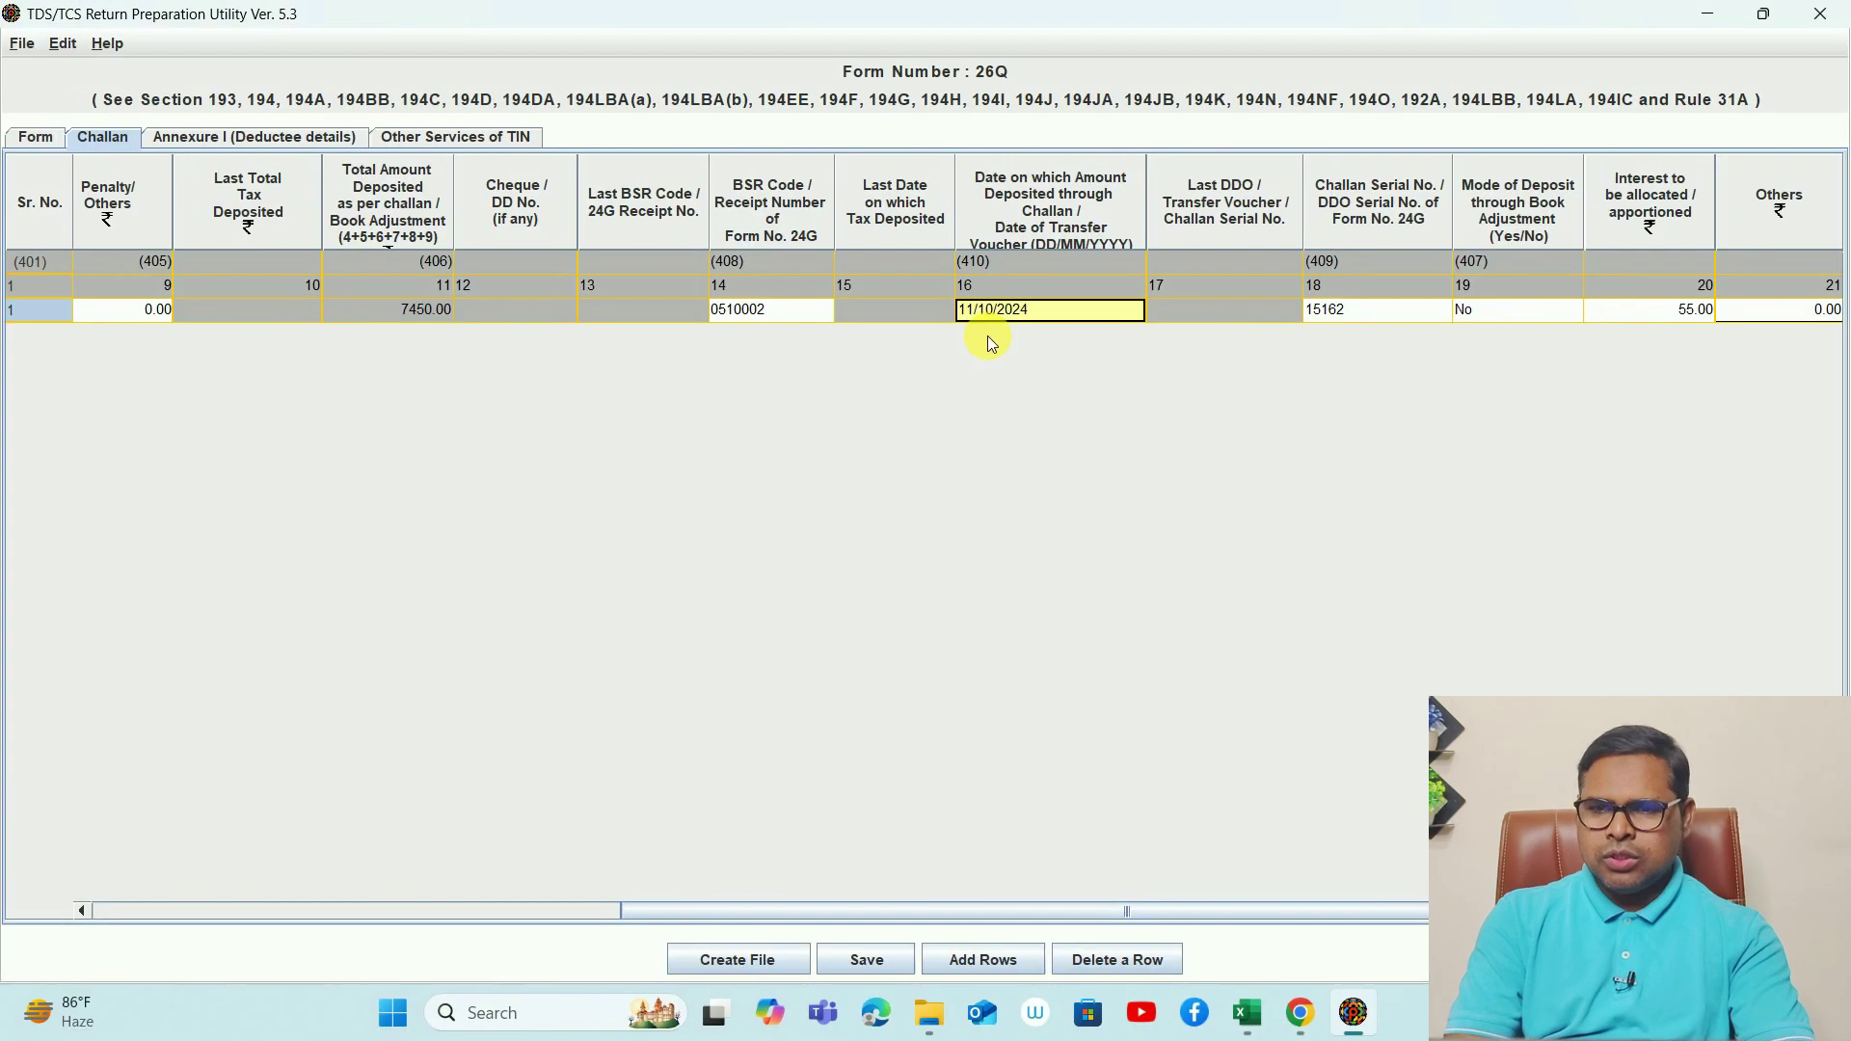
key(Tab)
key(alt+Tab)
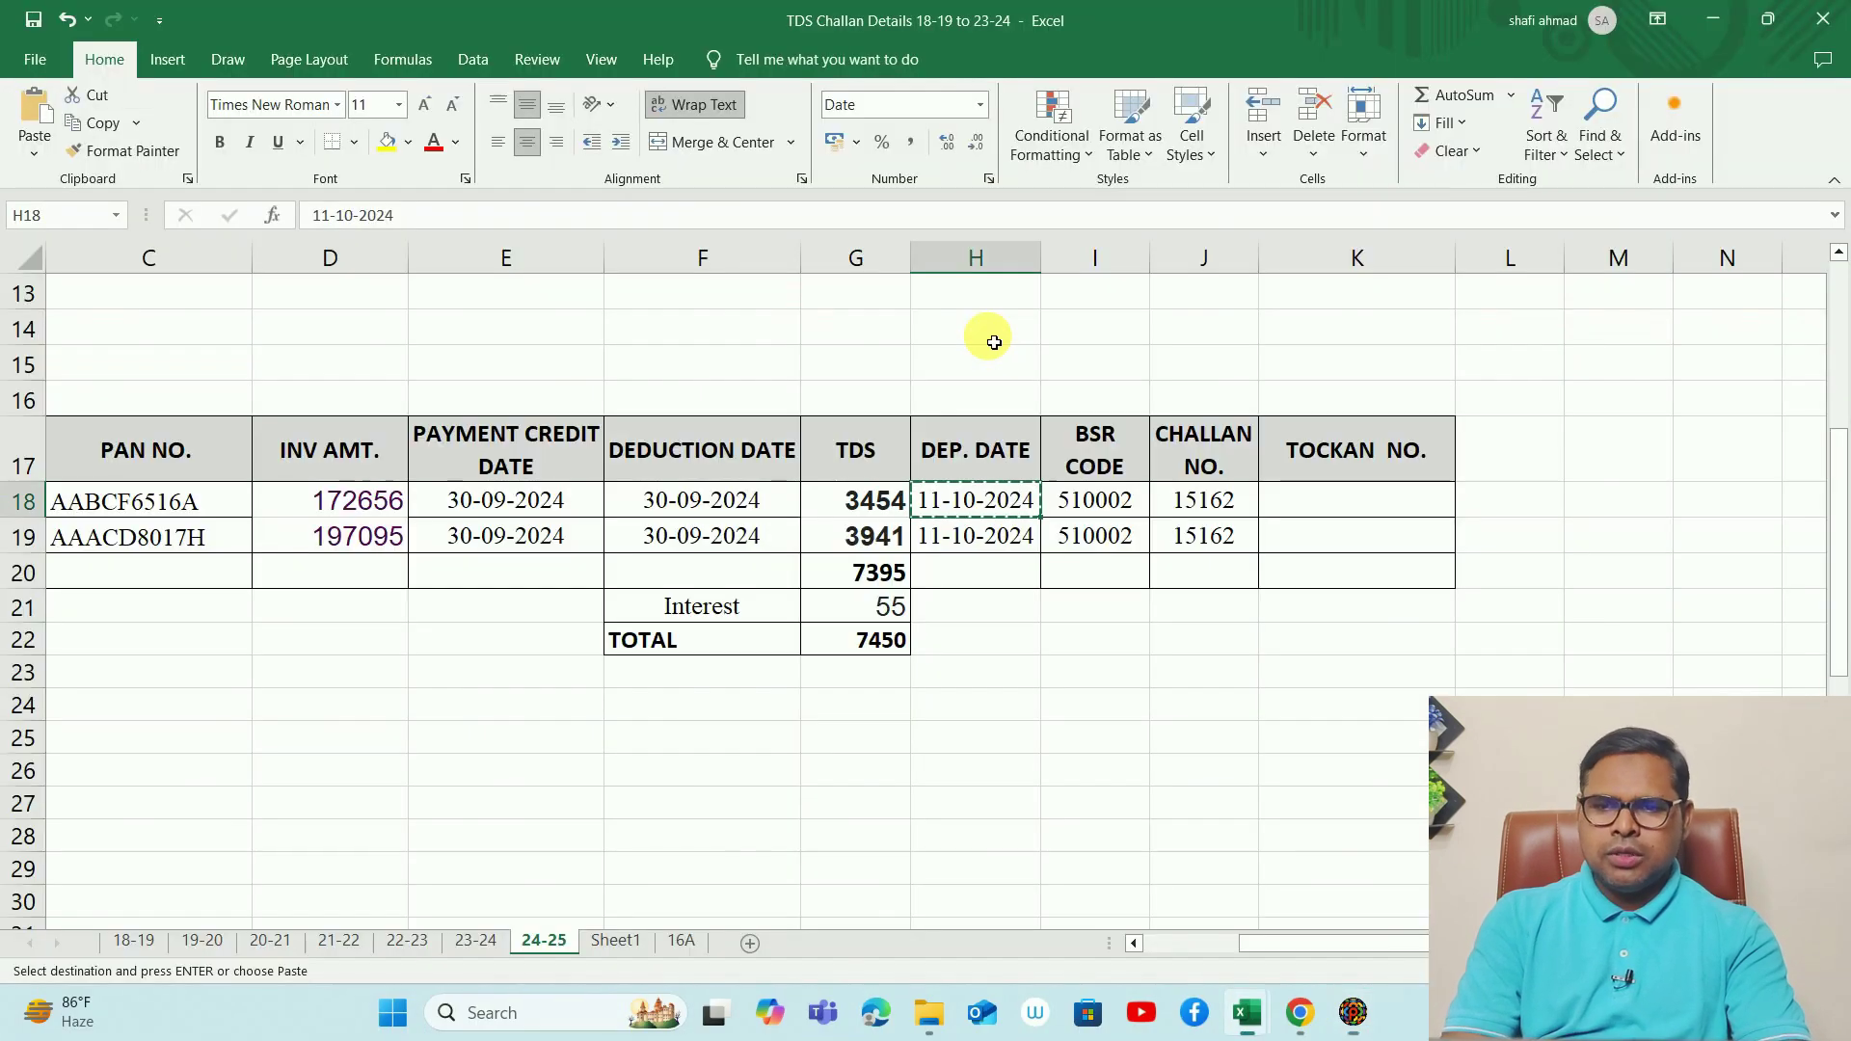
key(Right)
key(Right)
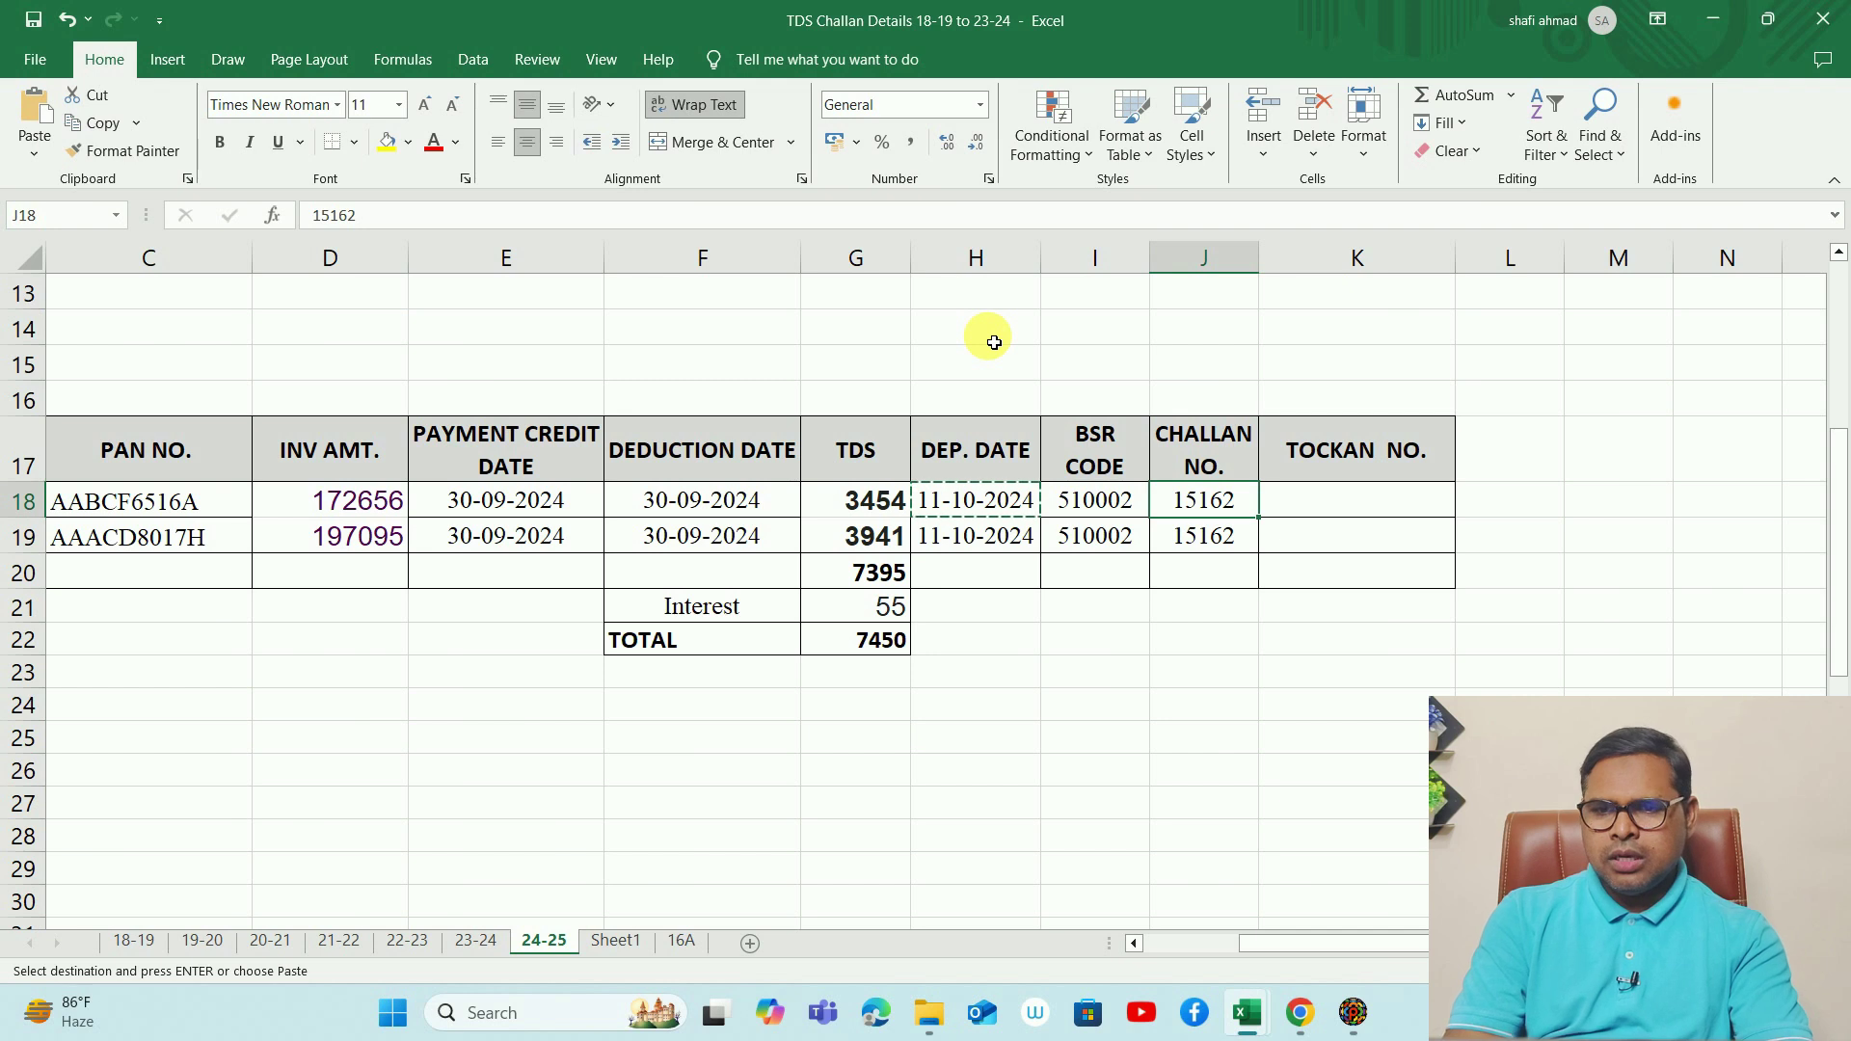
key(alt+Tab)
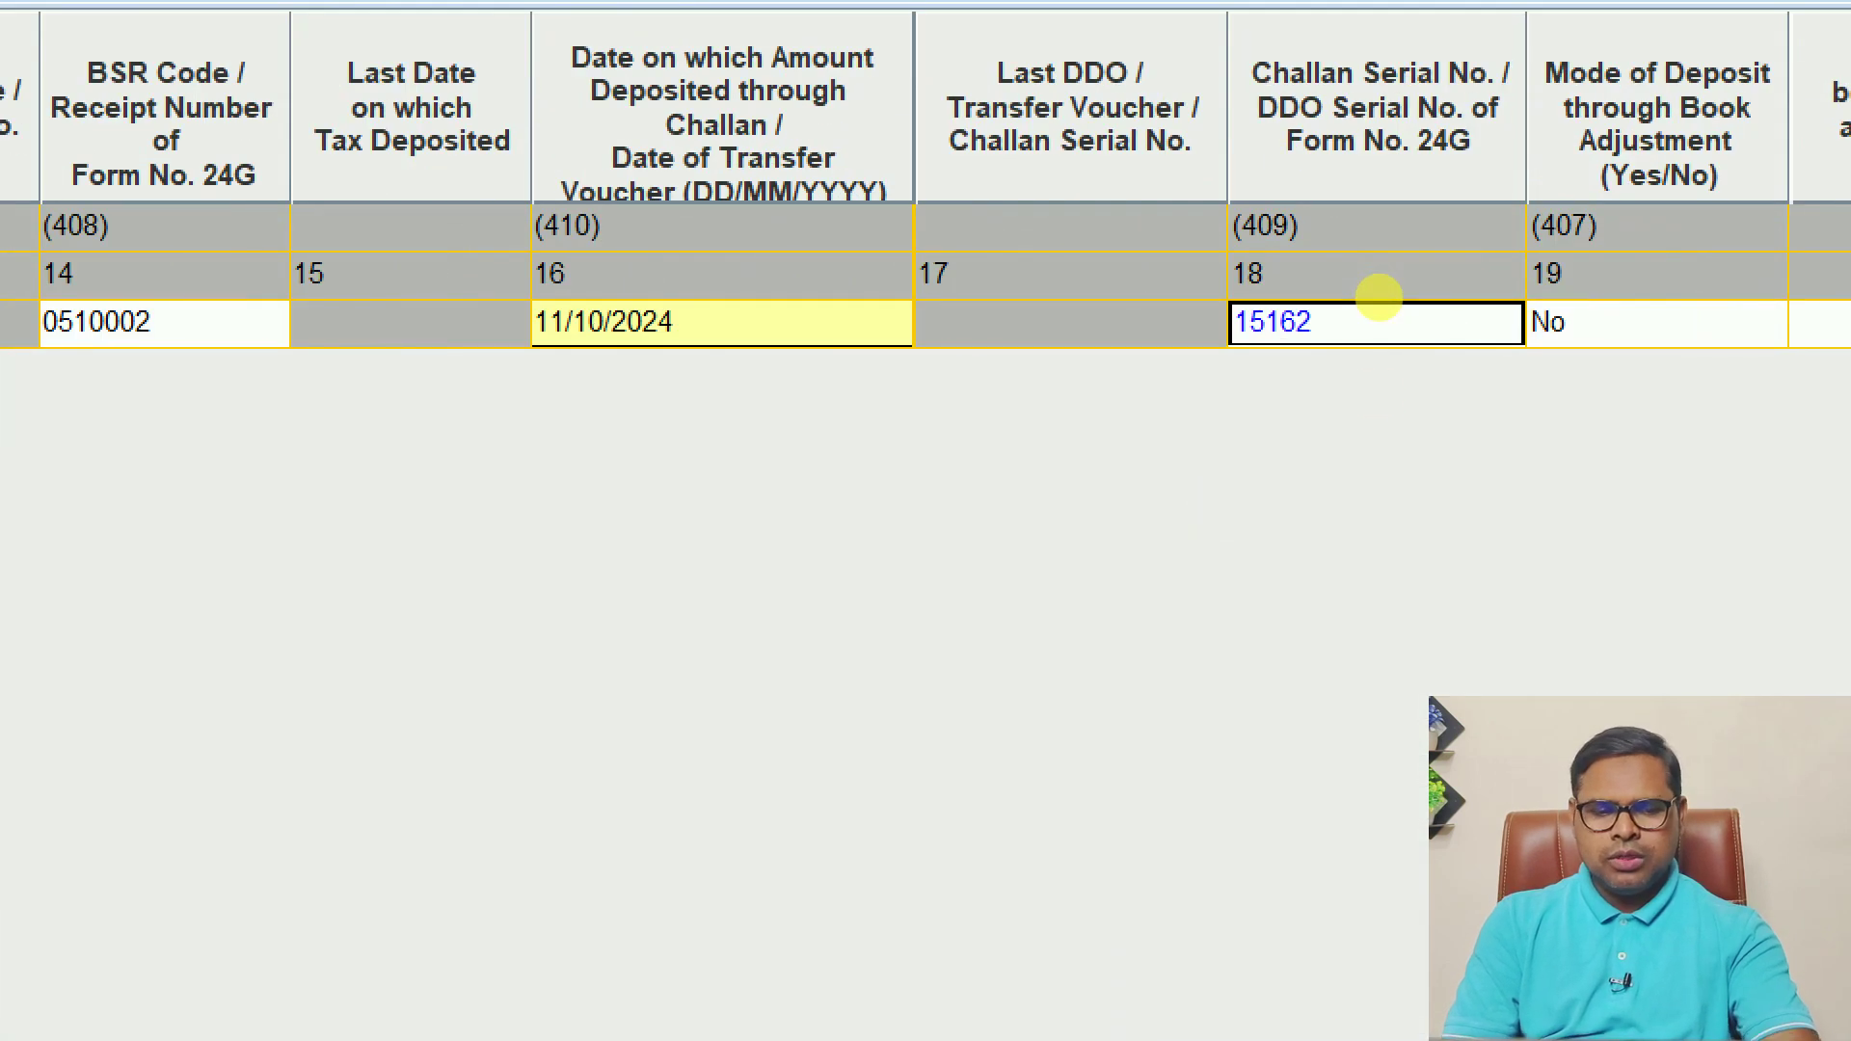
key(alt+Tab)
key(alt+Tab)
- Move past the 55.00 interest and Others fields and confirm minor head 200
key(Tab)
key(Tab)
key(Tab)
key(Tab)
click(1379, 302)
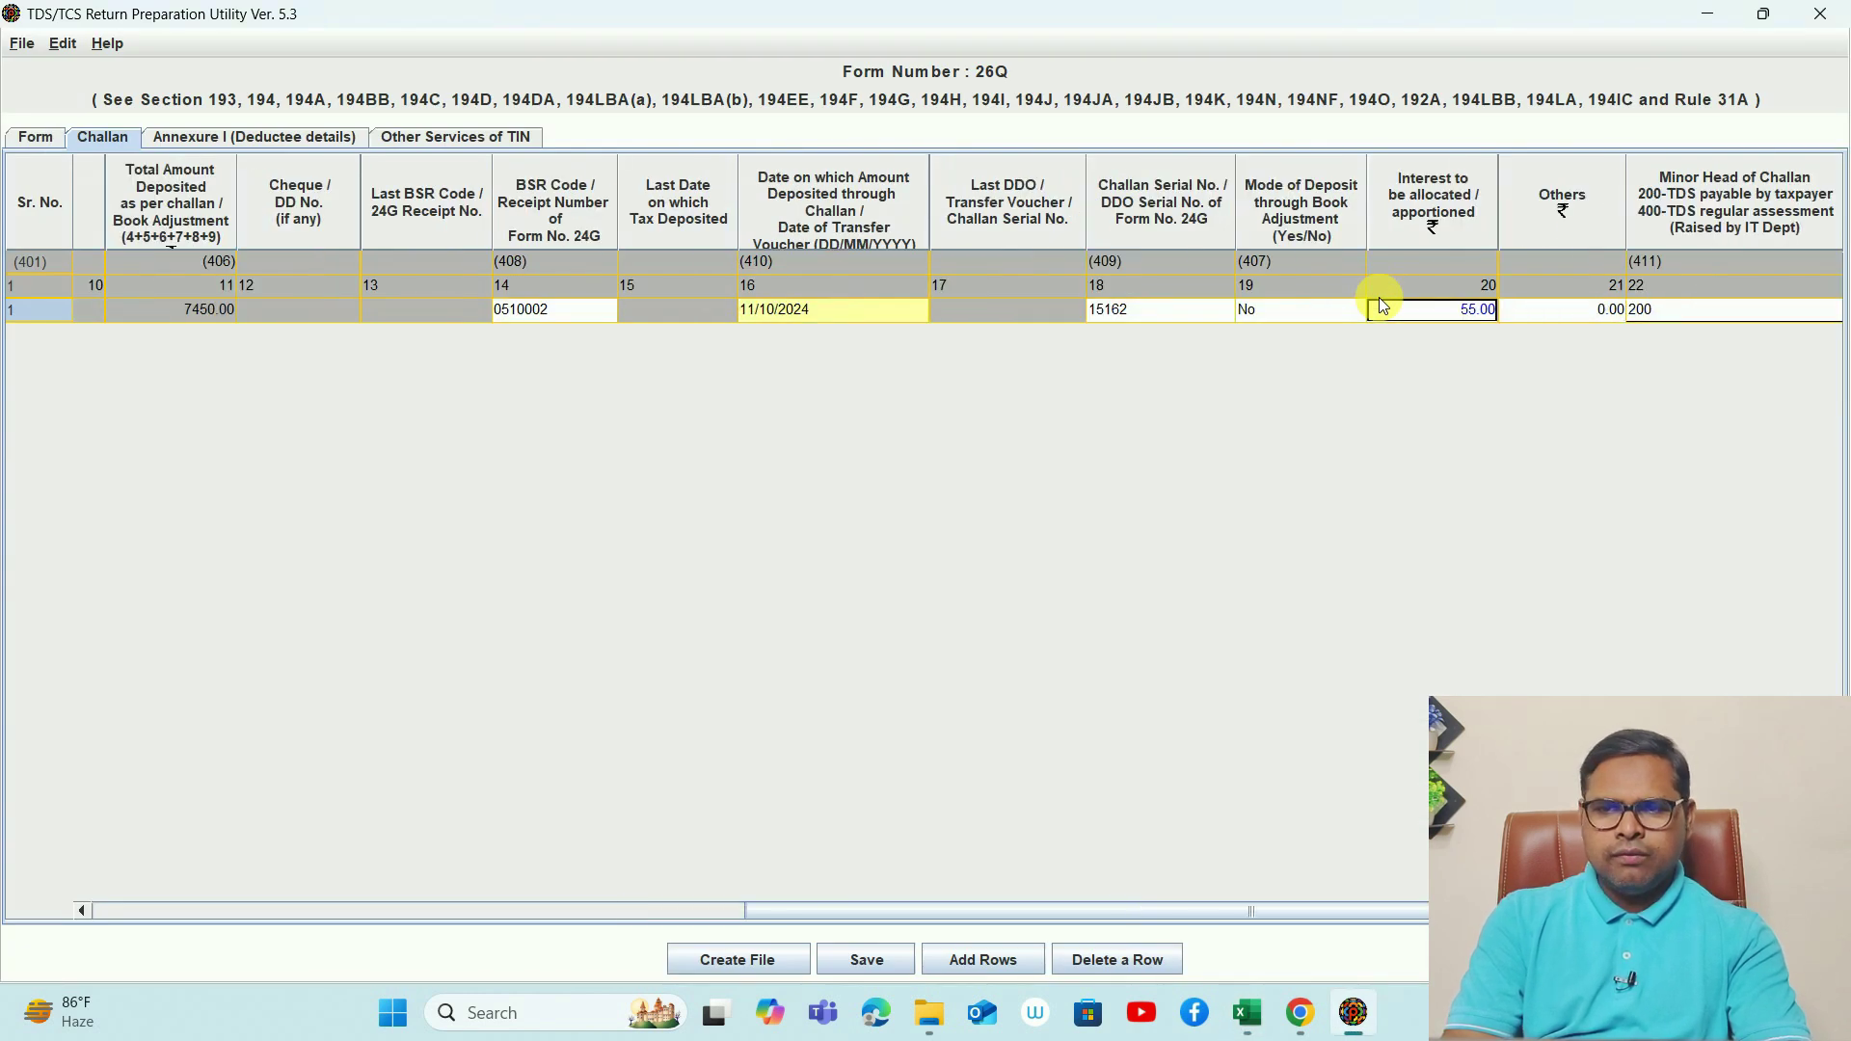
key(Tab)
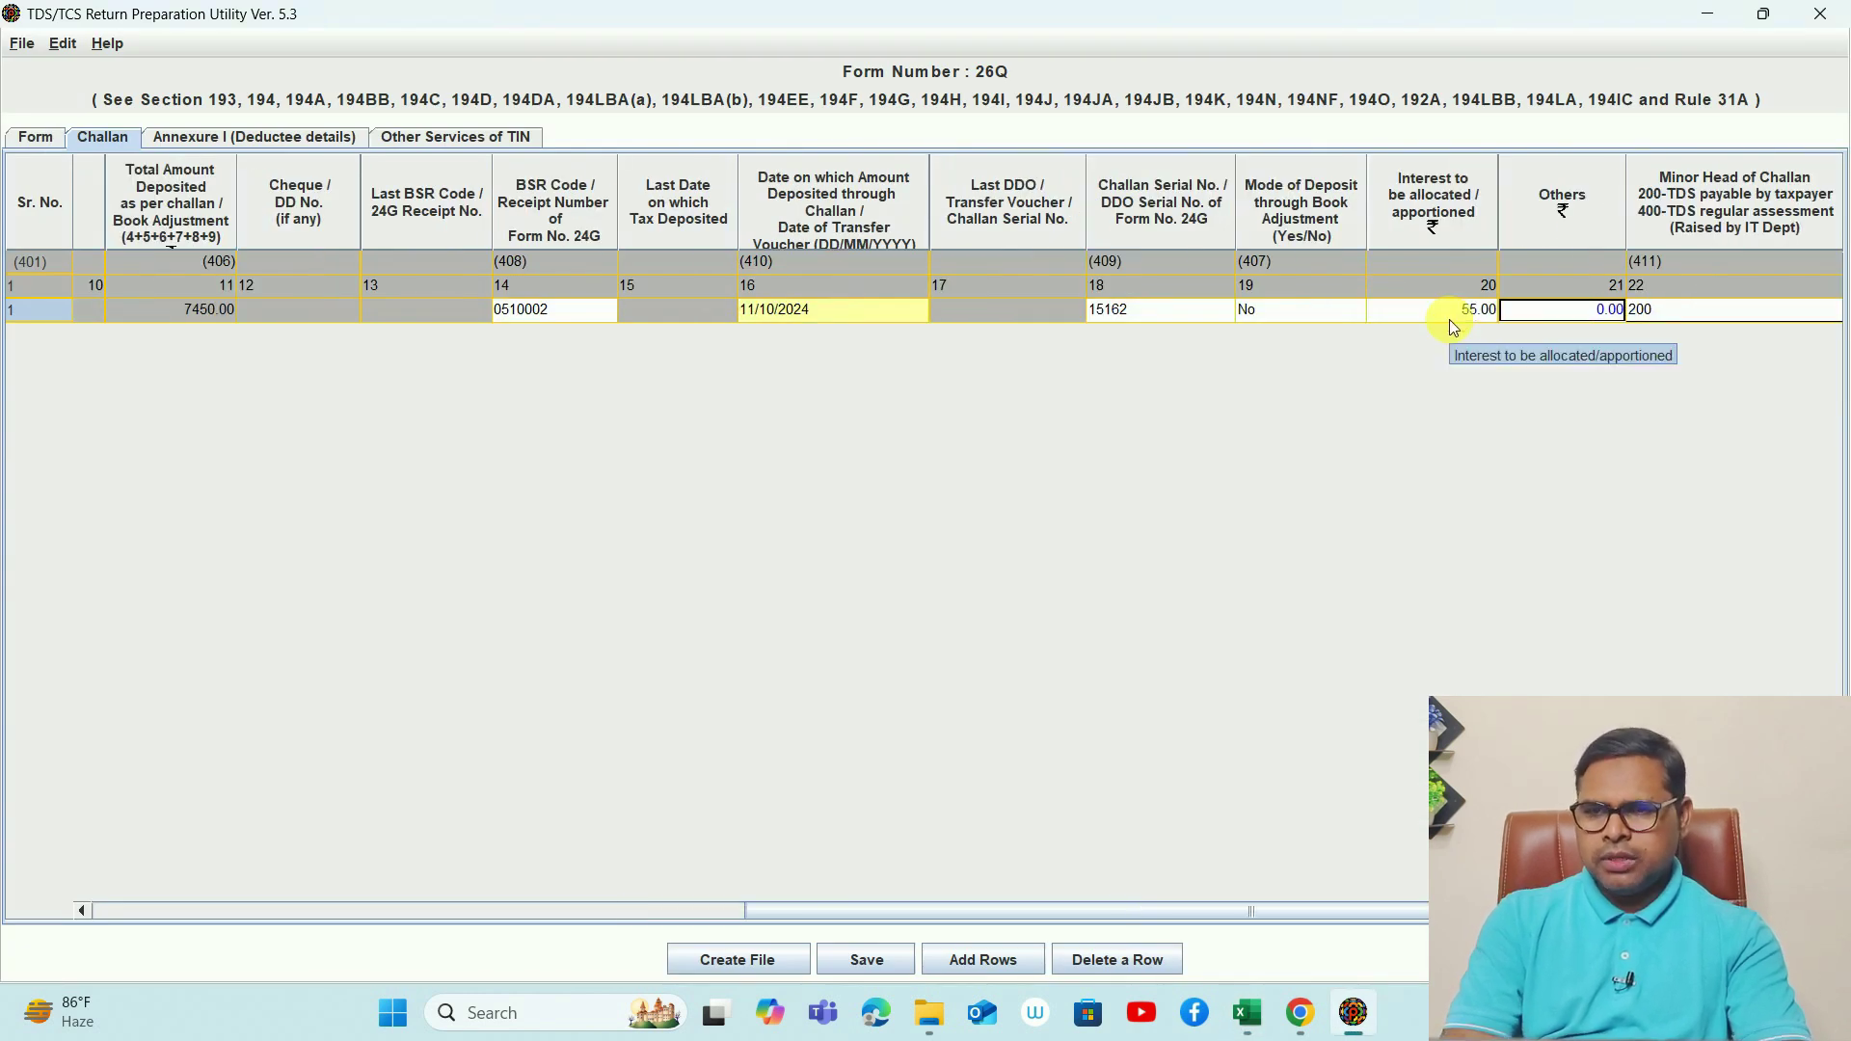
key(Tab)
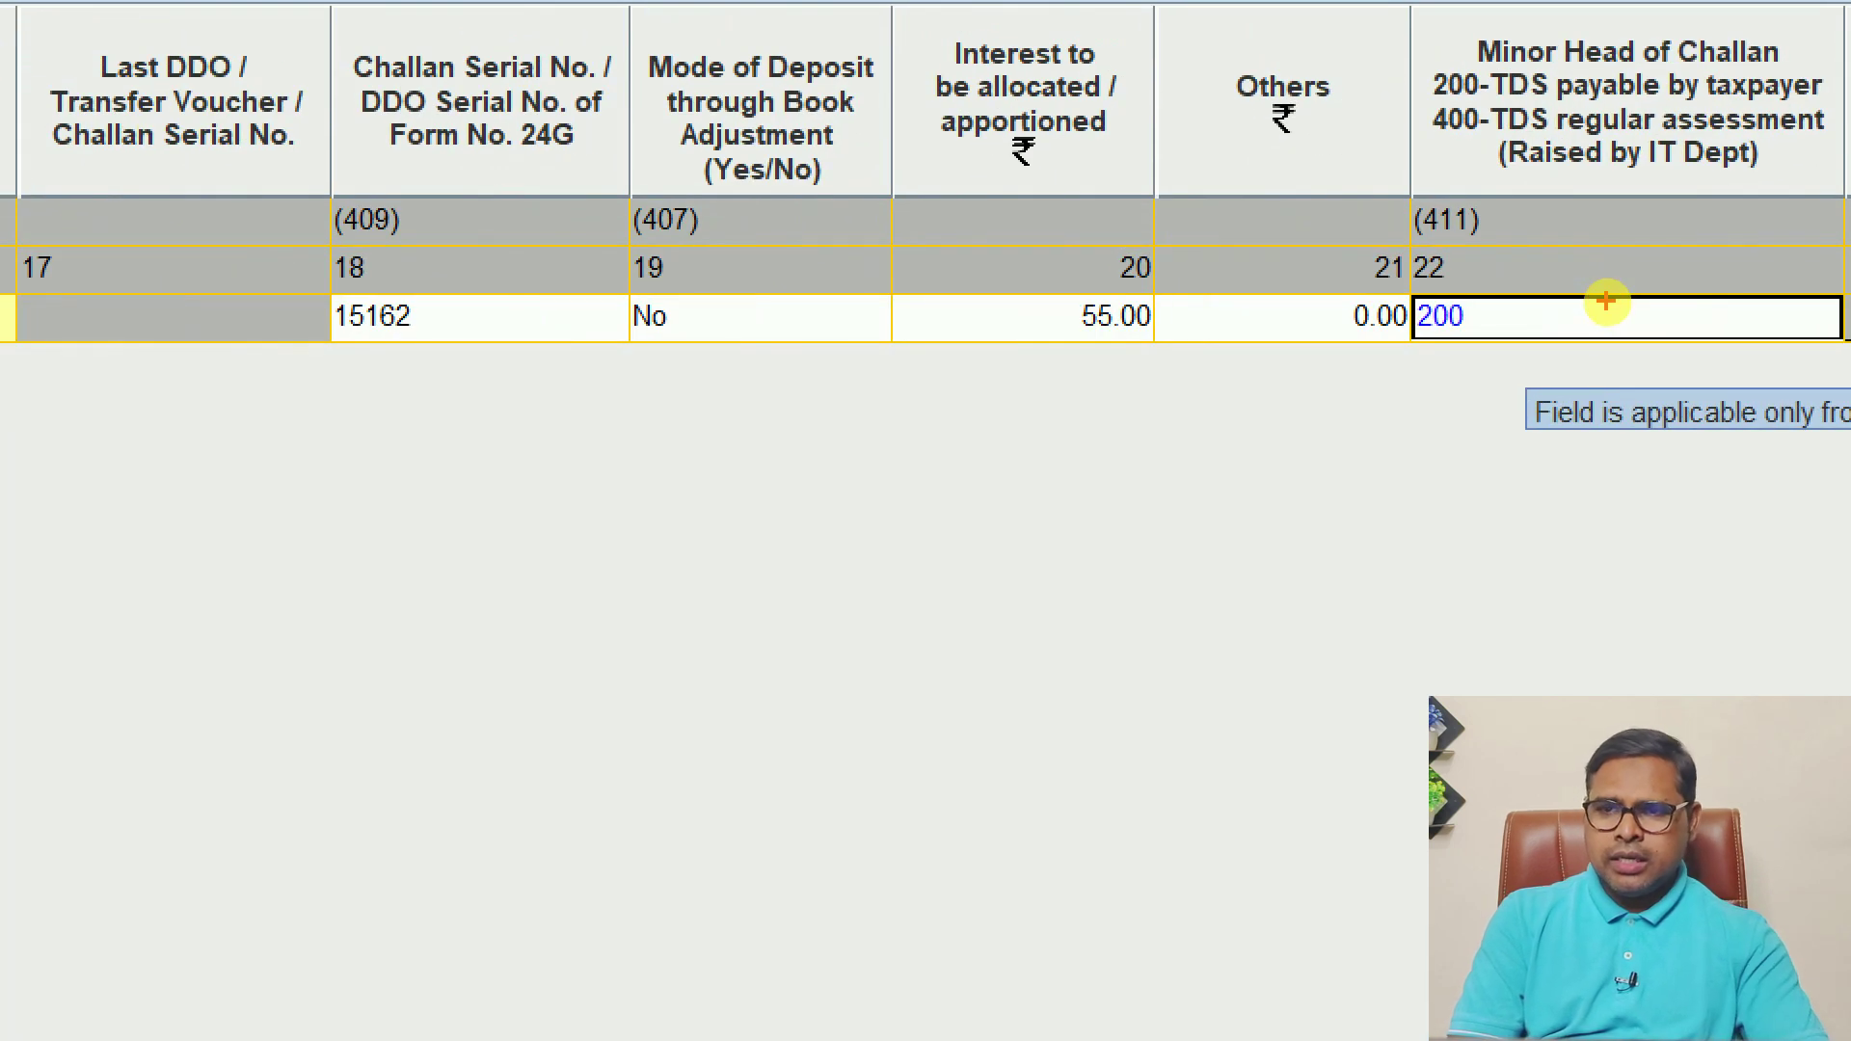
mouse_move(1610, 311)
mouse_down()
mouse_move(1559, 276)
mouse_move(1607, 291)
mouse_up()
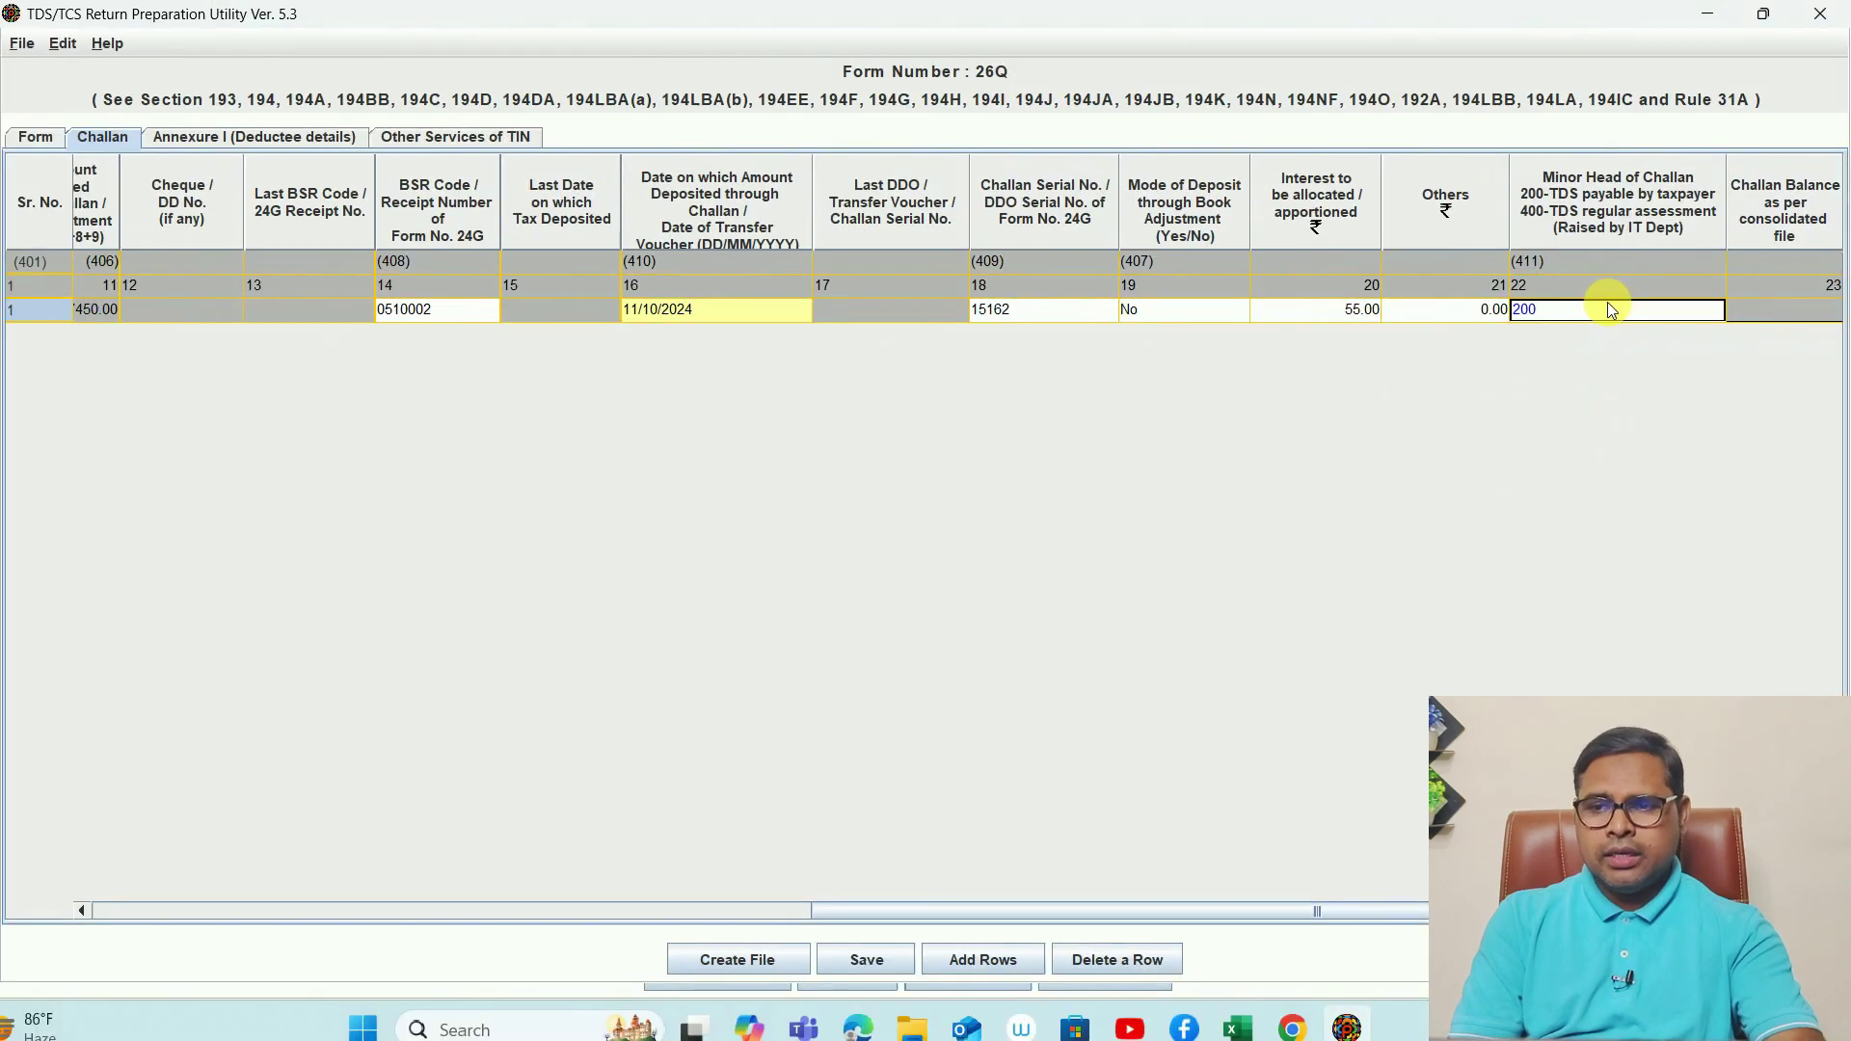
key(Tab)
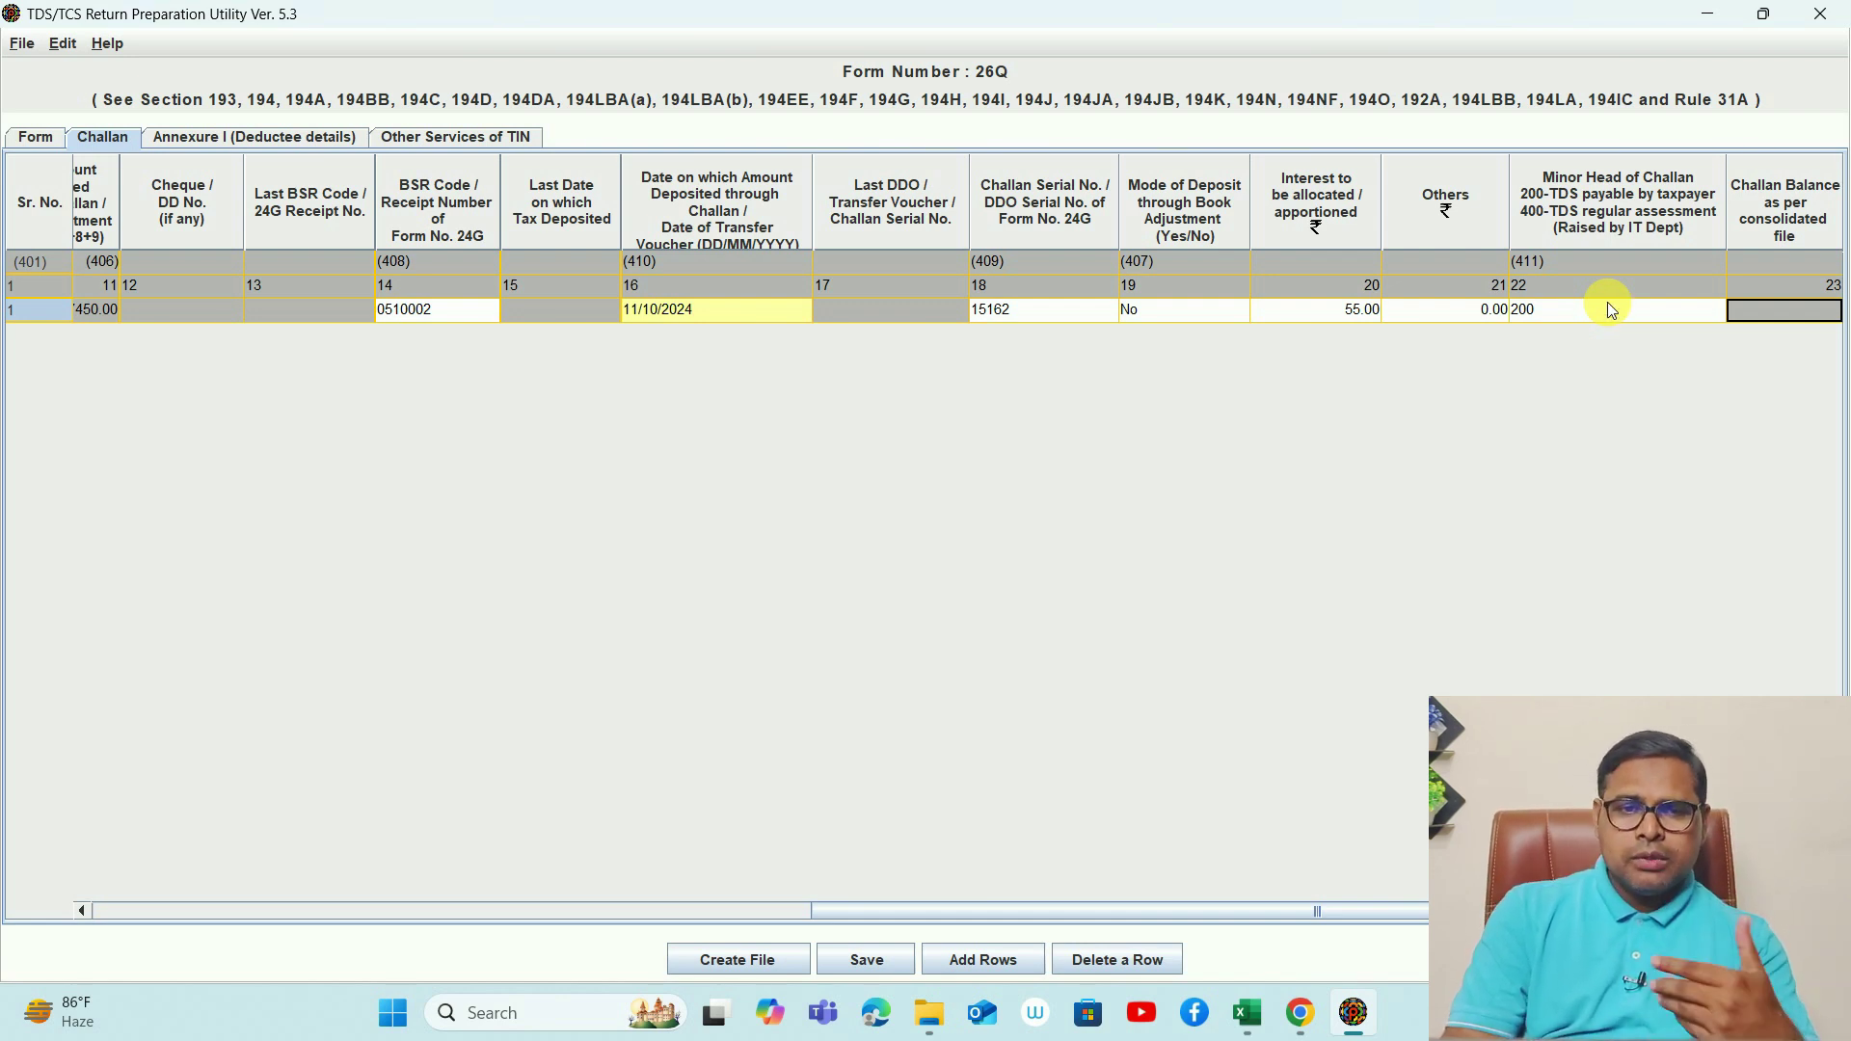
- Open the Annexure I deductee details, cross-checking payment credit dates in Excel, then prompt adding deductee rows
click(267, 143)
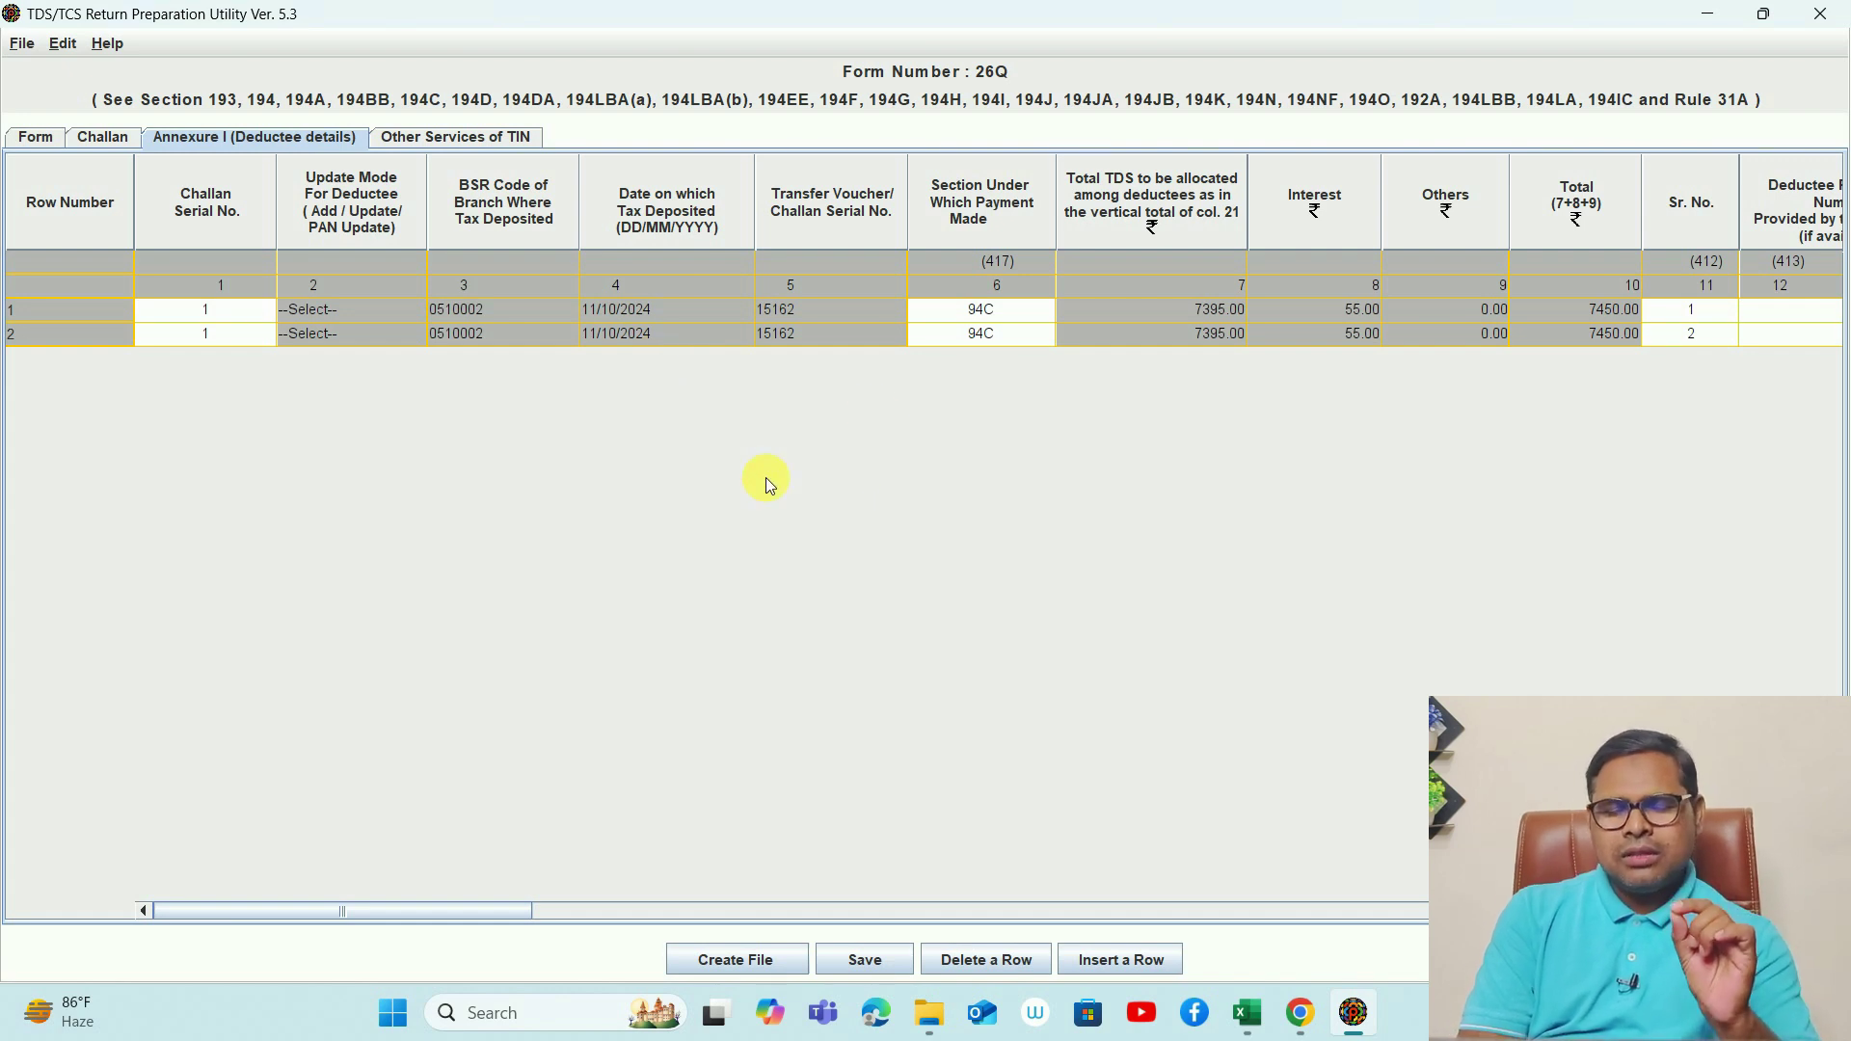
key(alt+Tab)
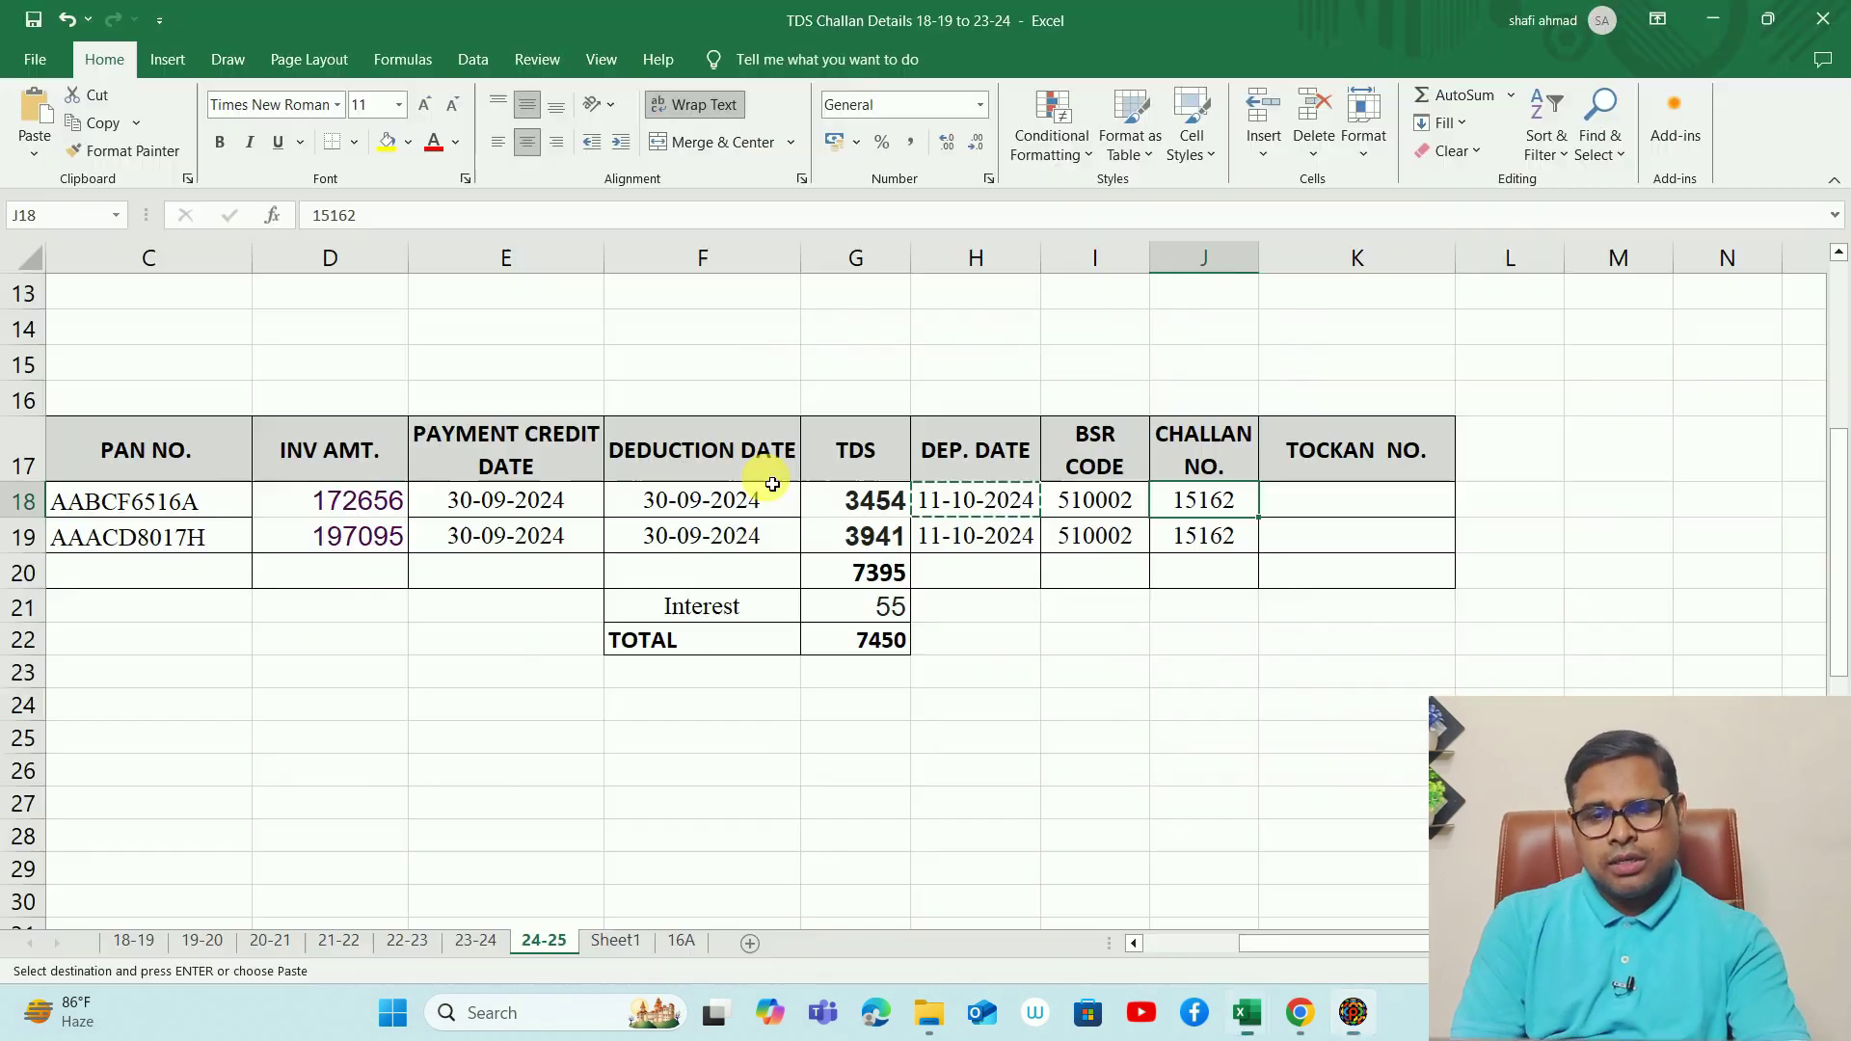
click(544, 502)
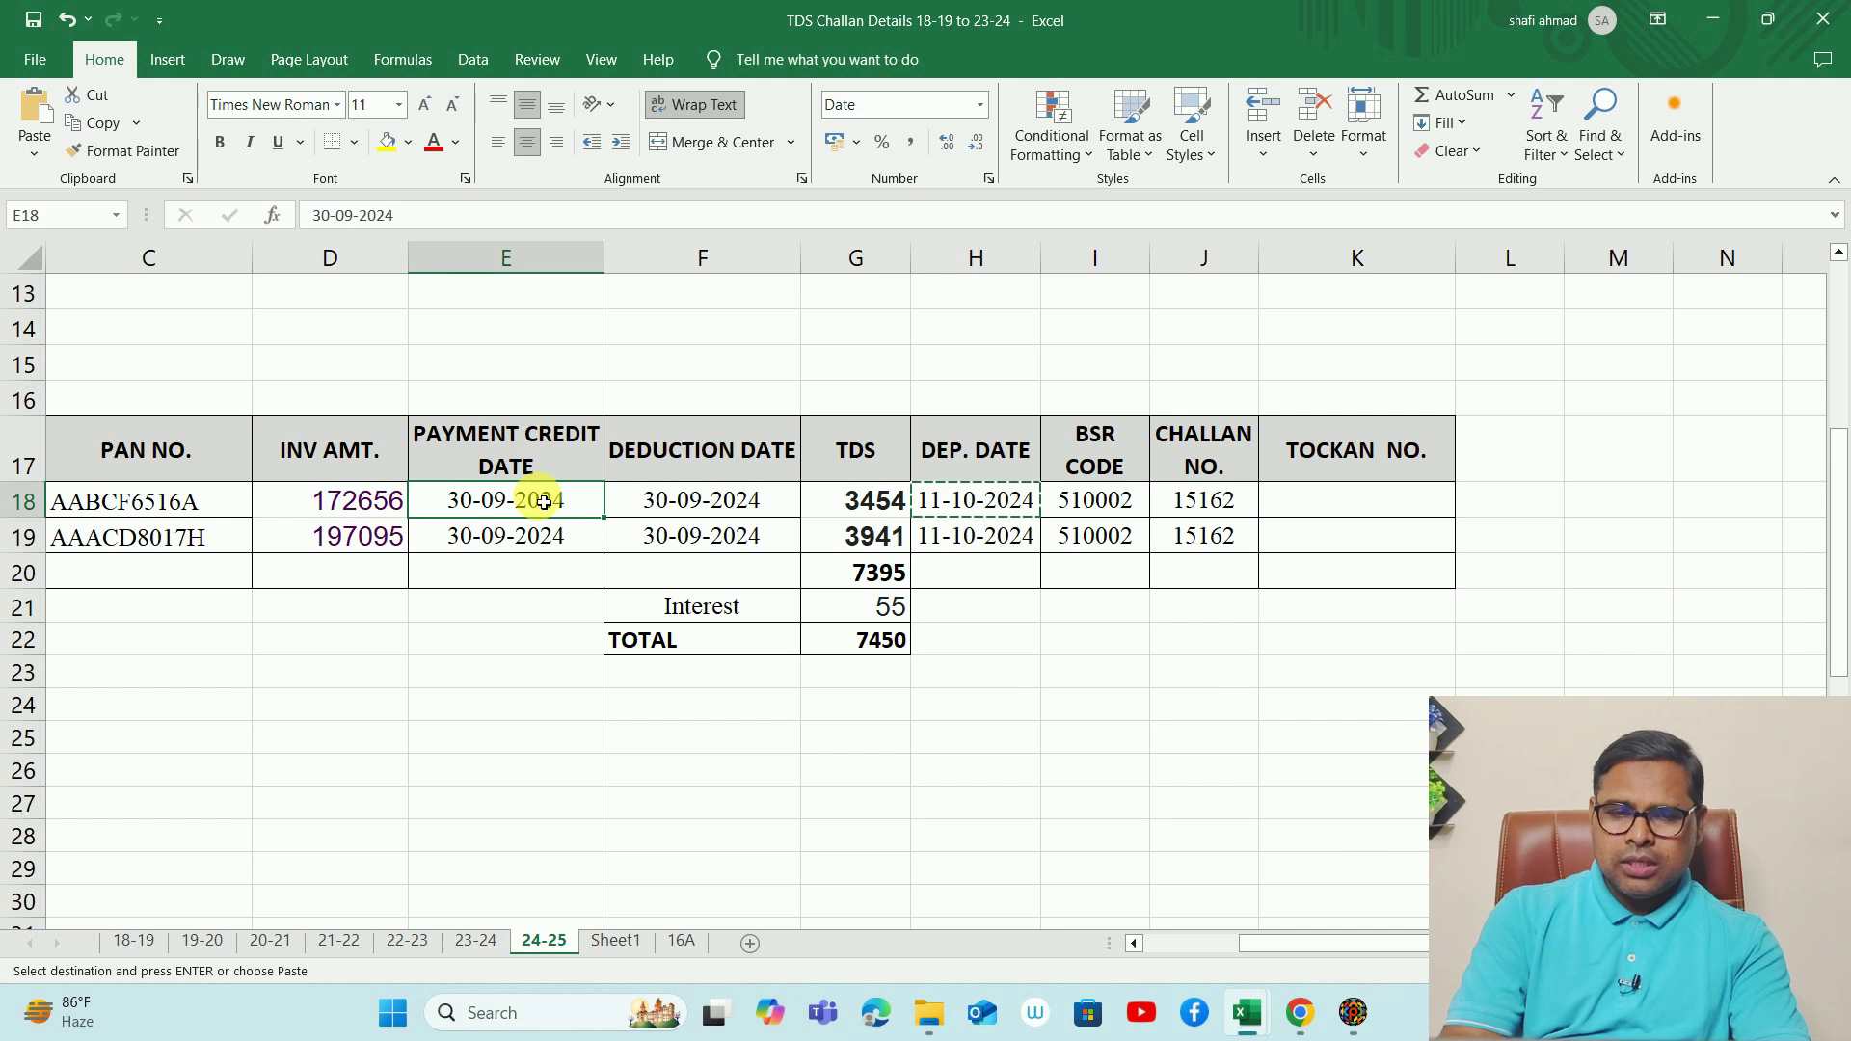
key(Left)
key(Left)
key(Left)
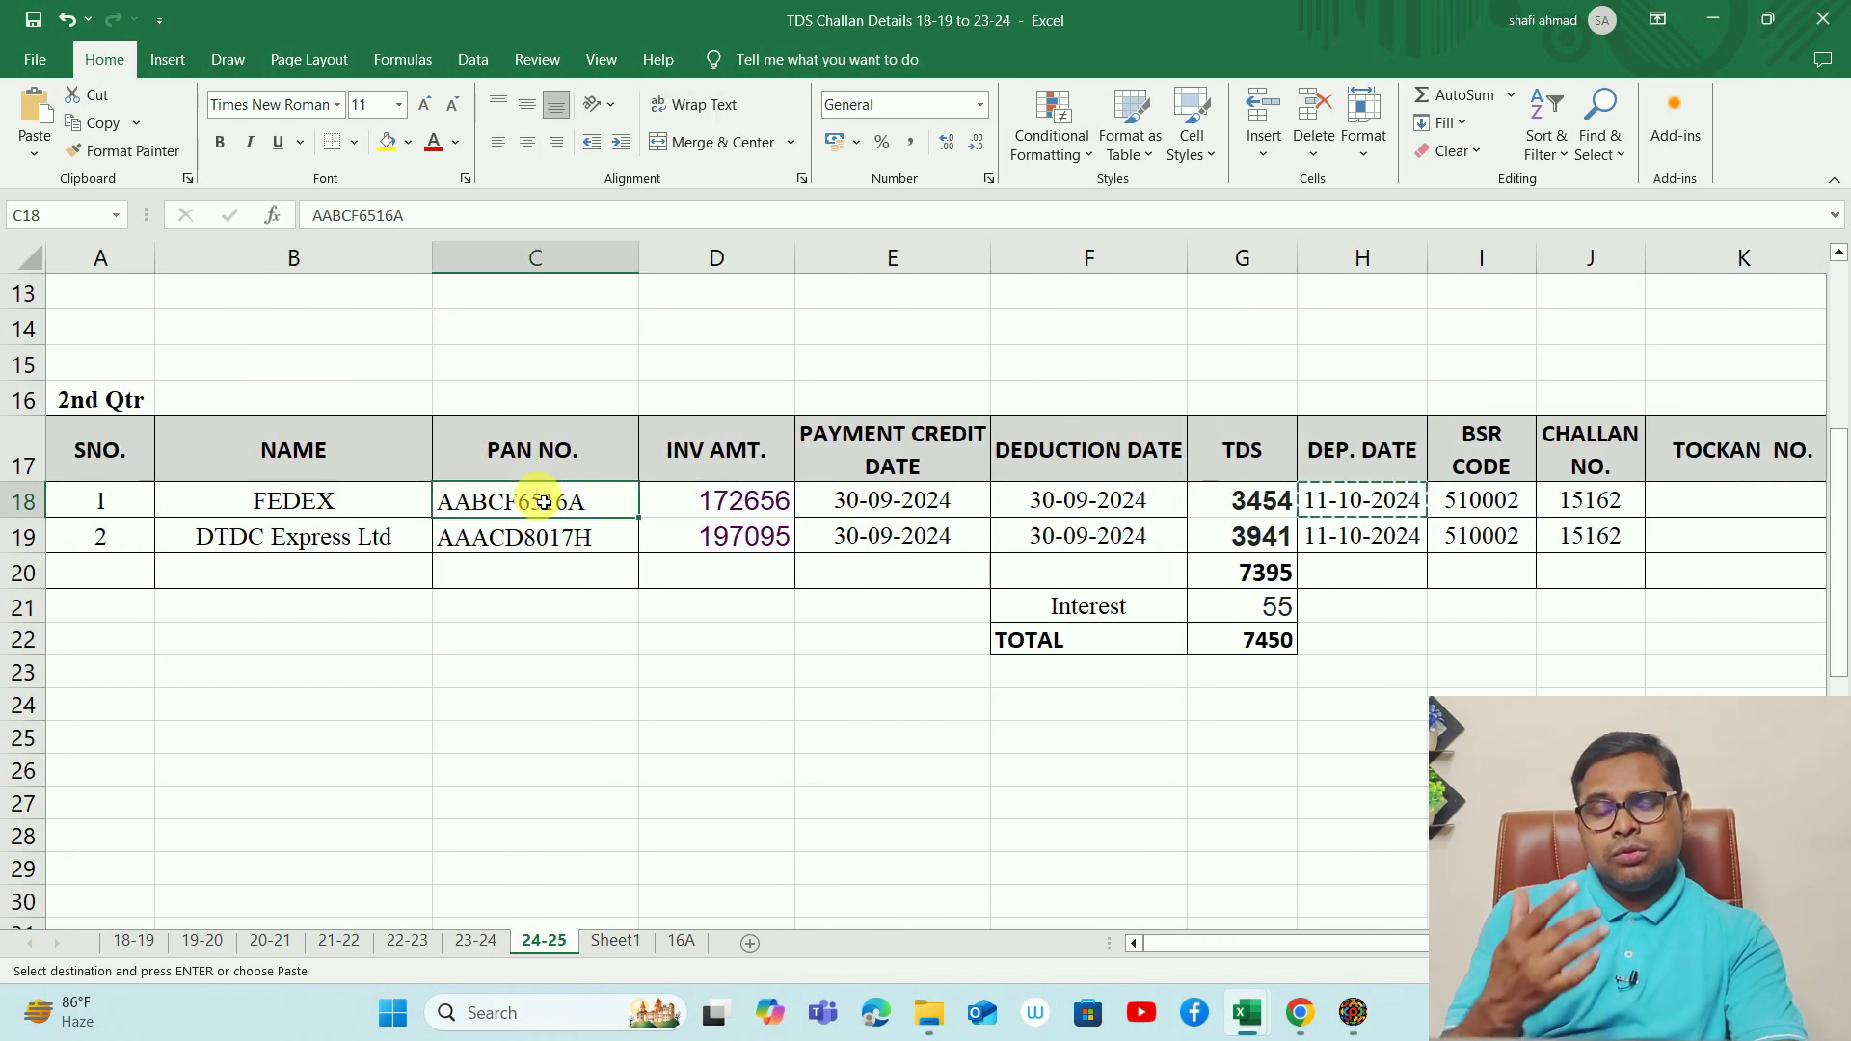
key(alt+Tab)
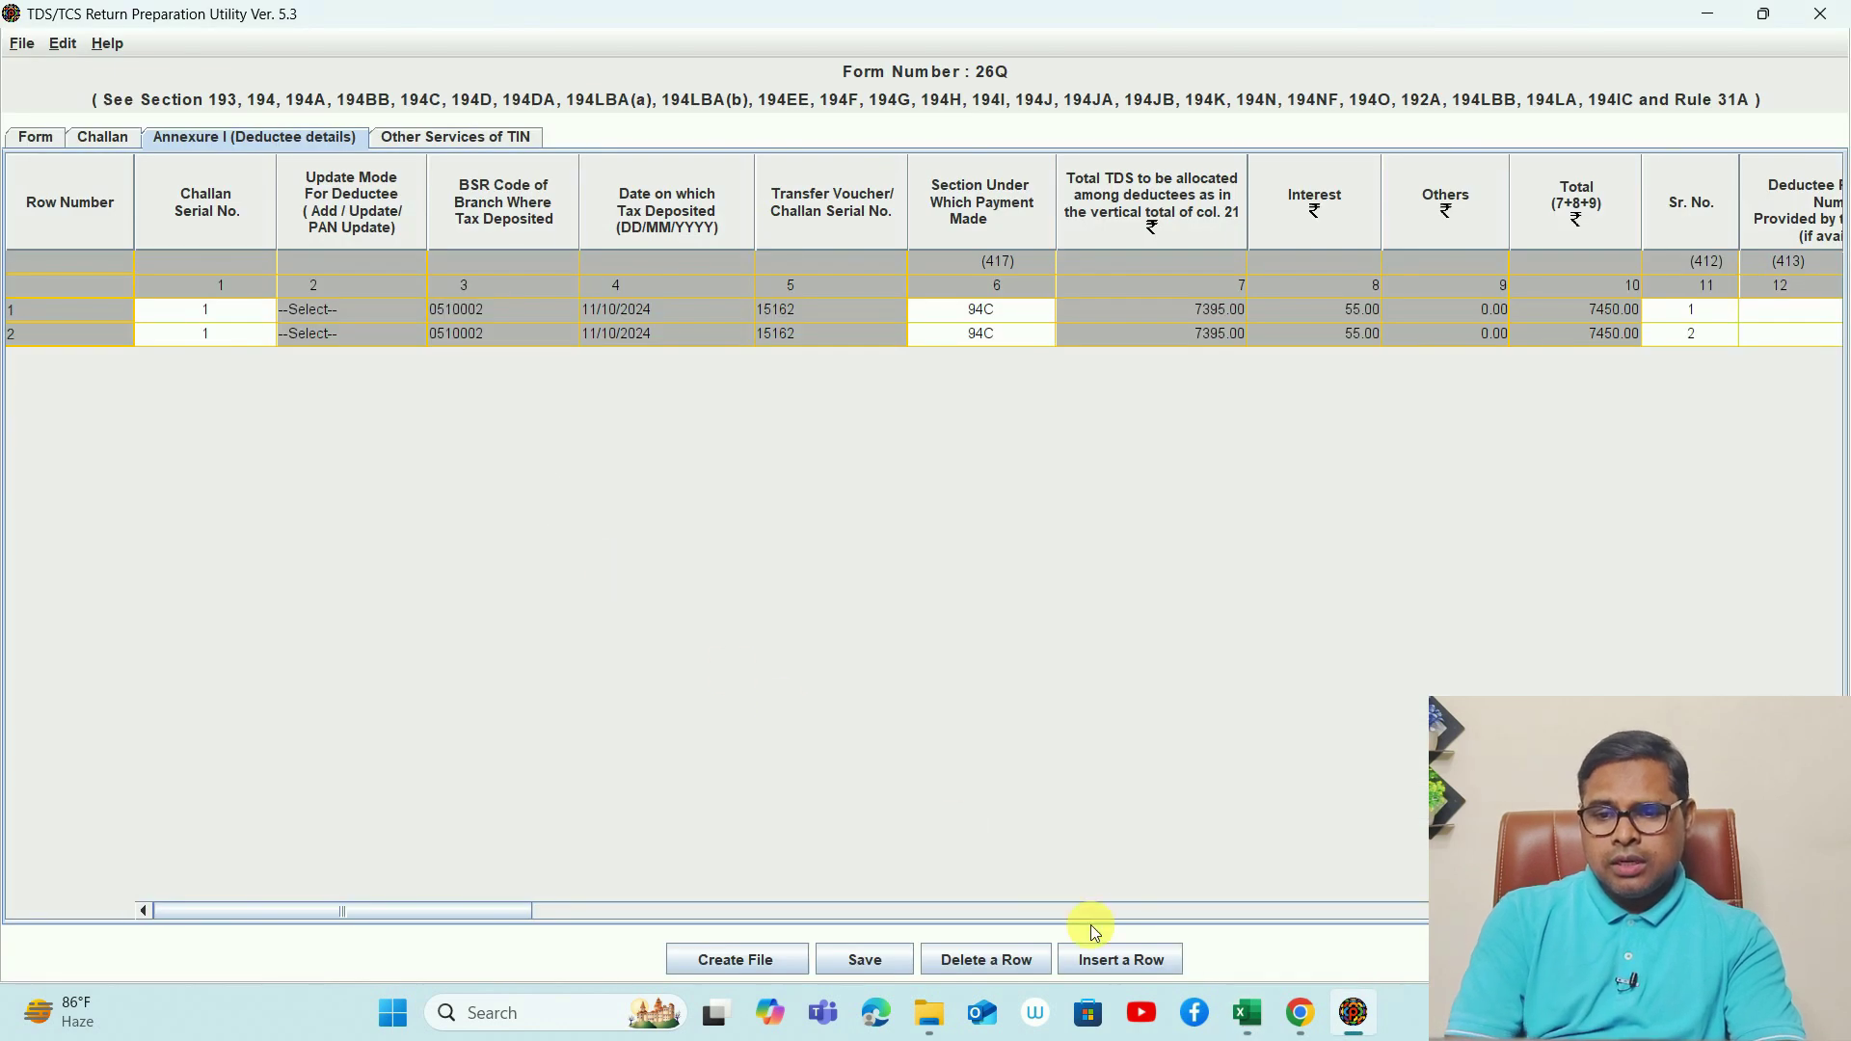
click(1142, 968)
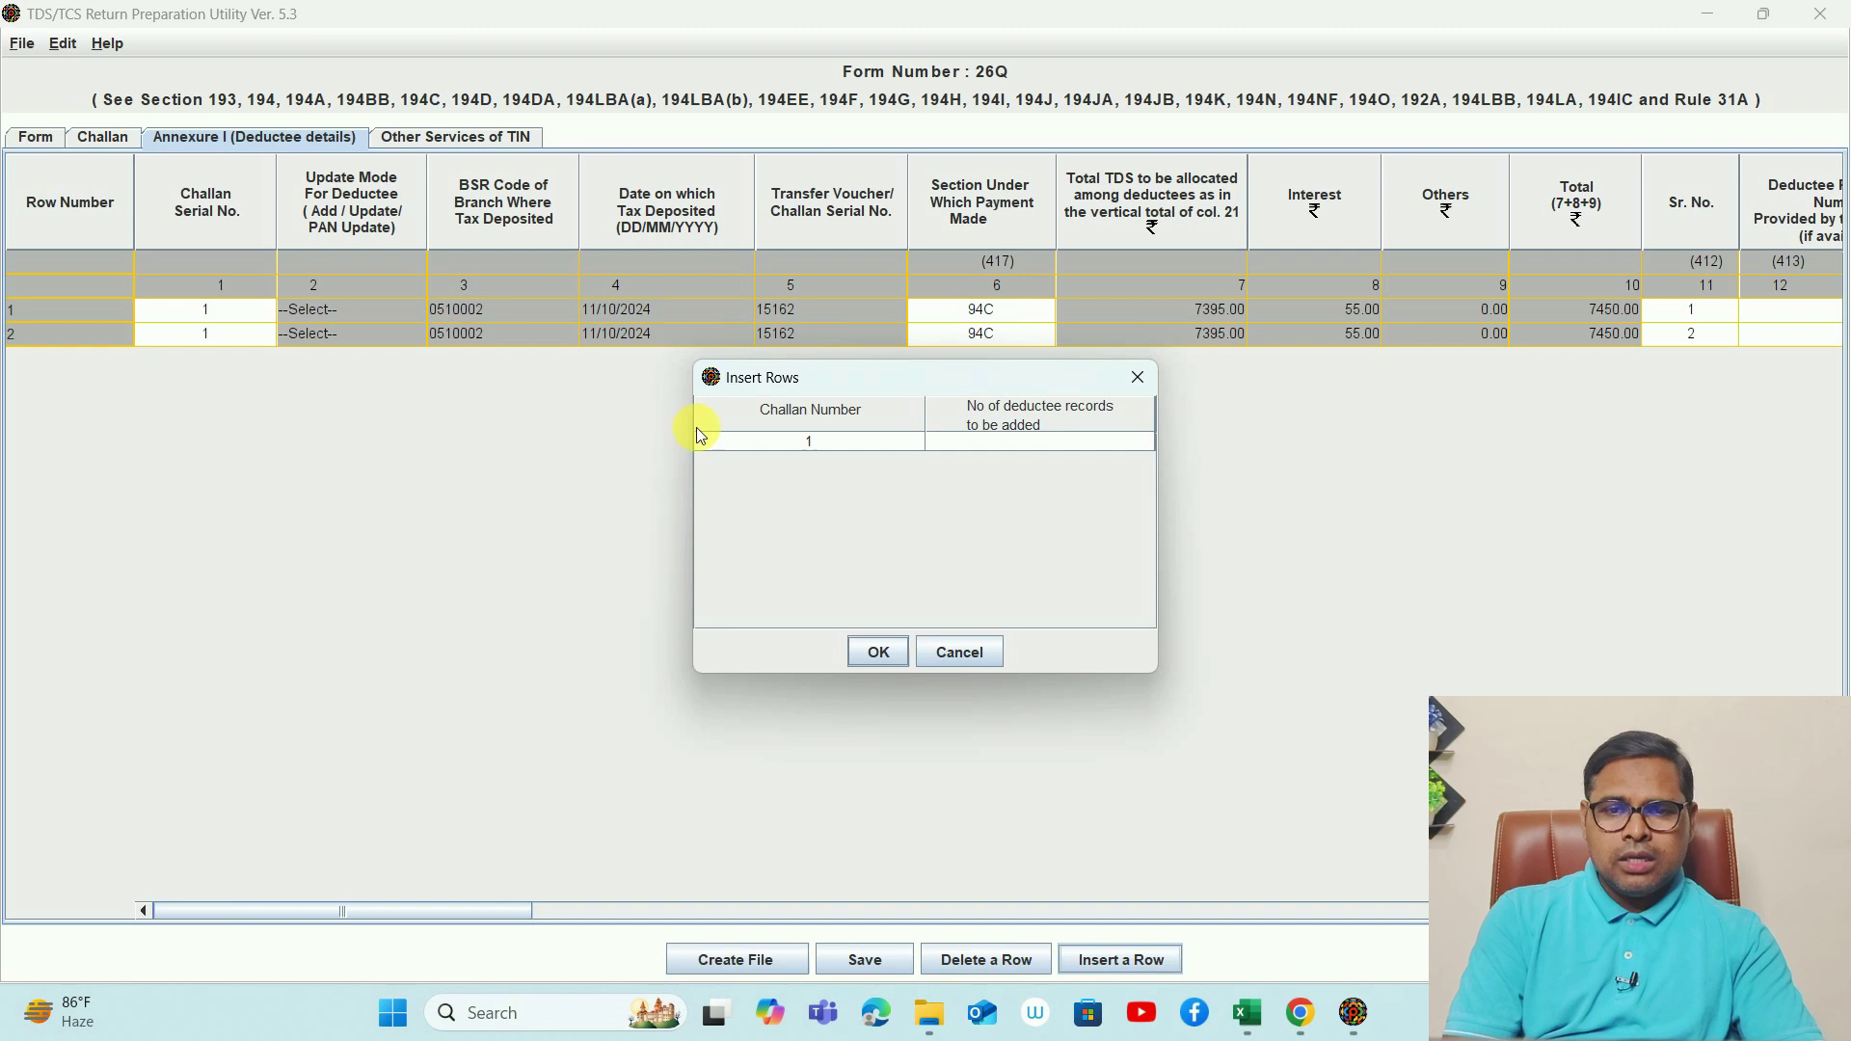
click(988, 450)
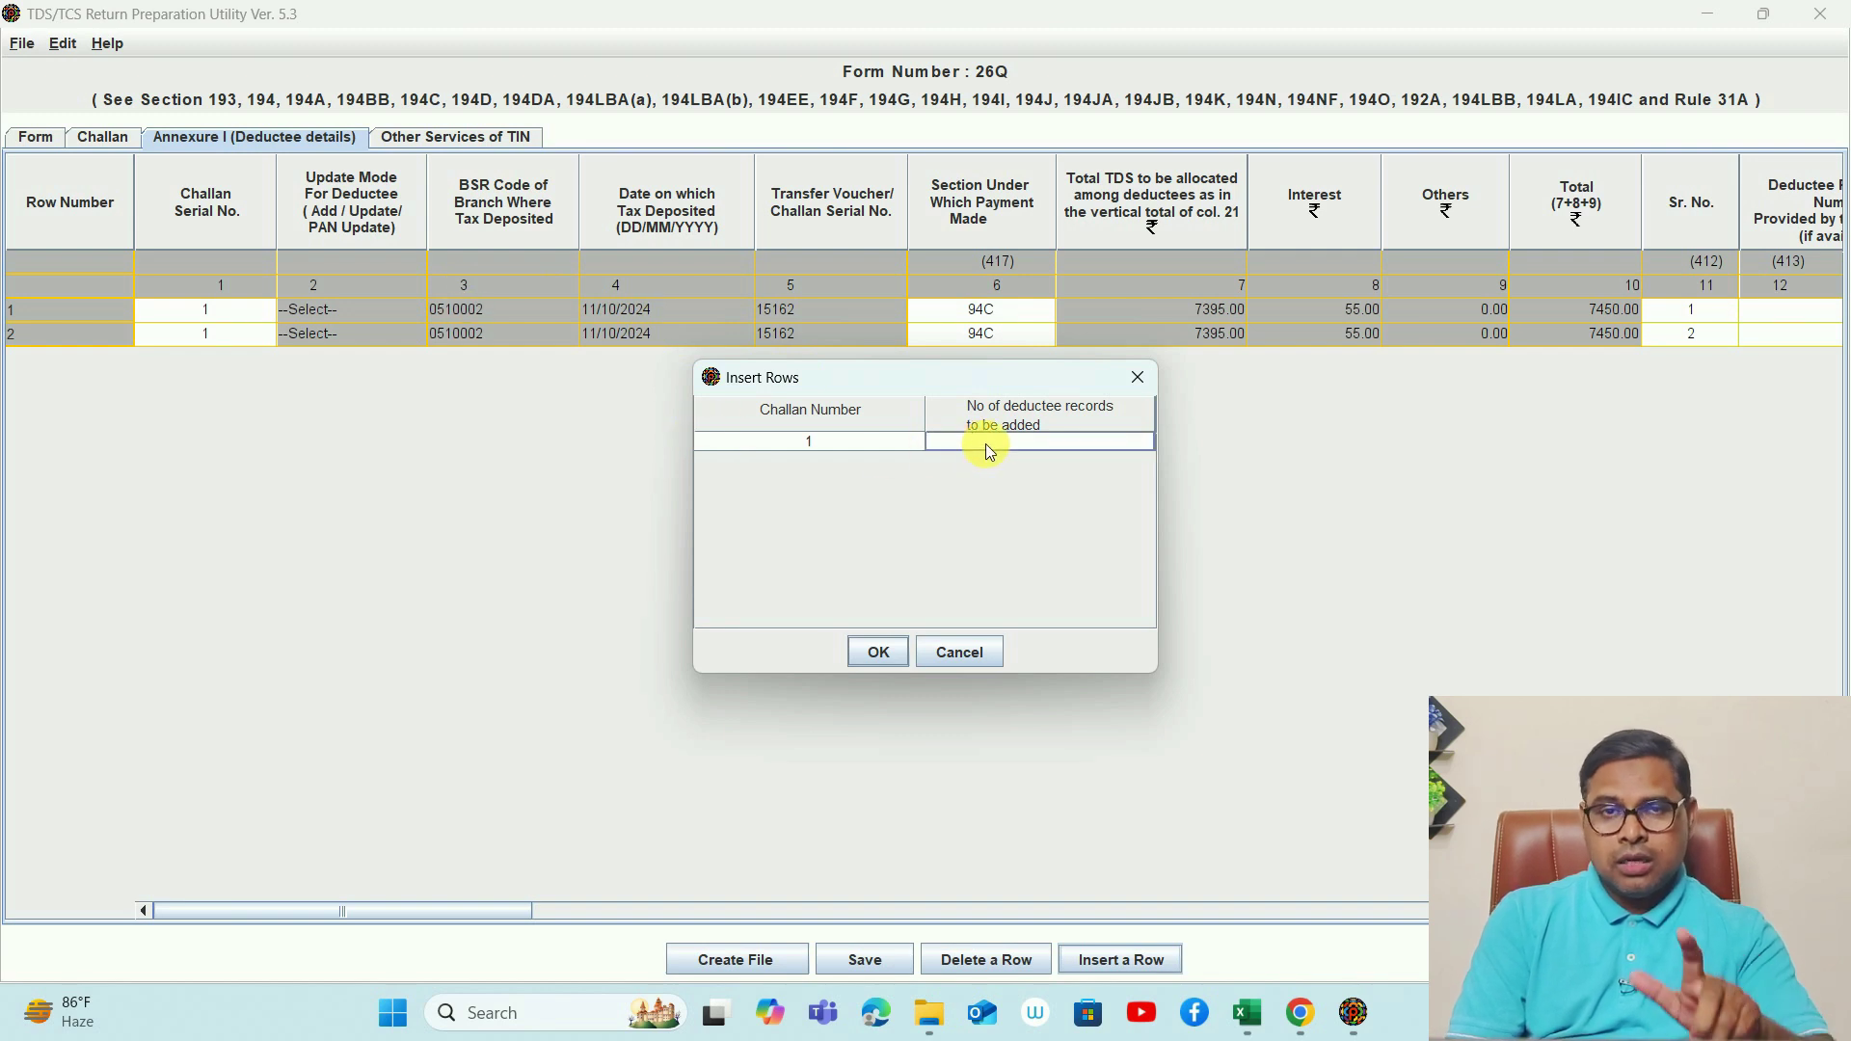
text(2)
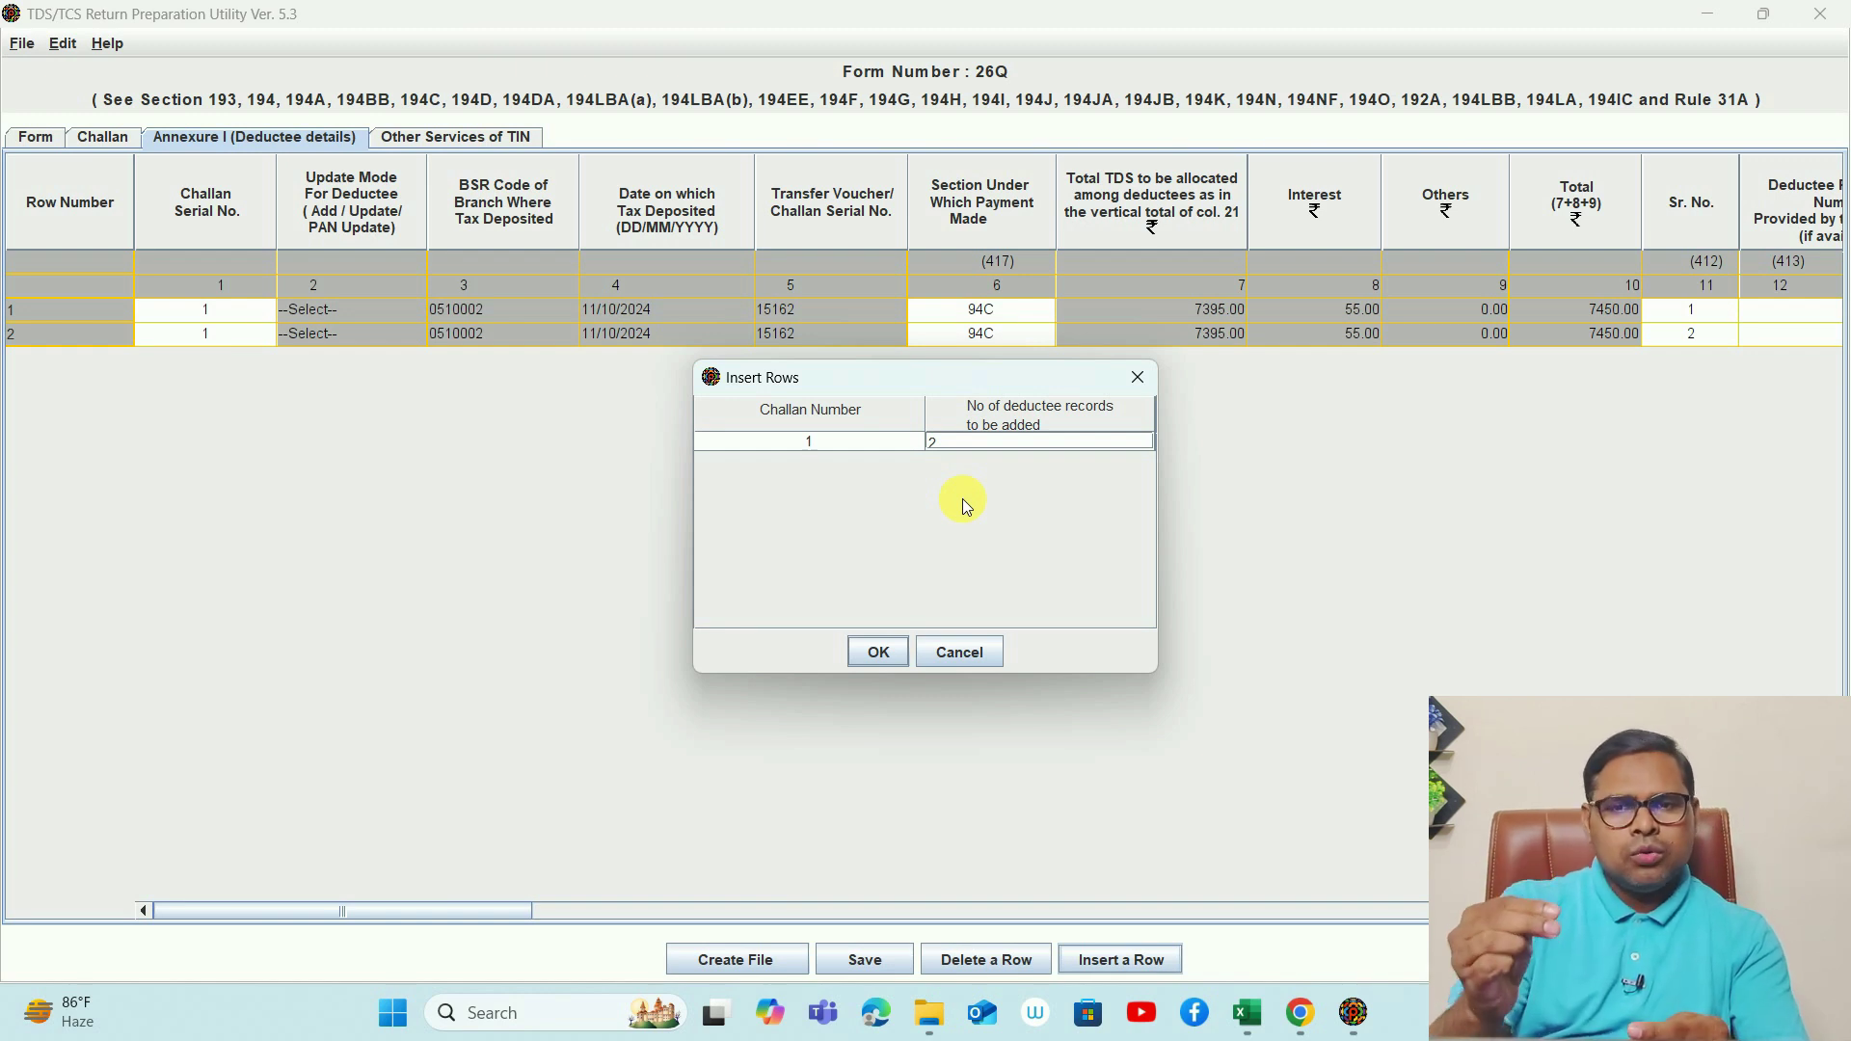
click(959, 652)
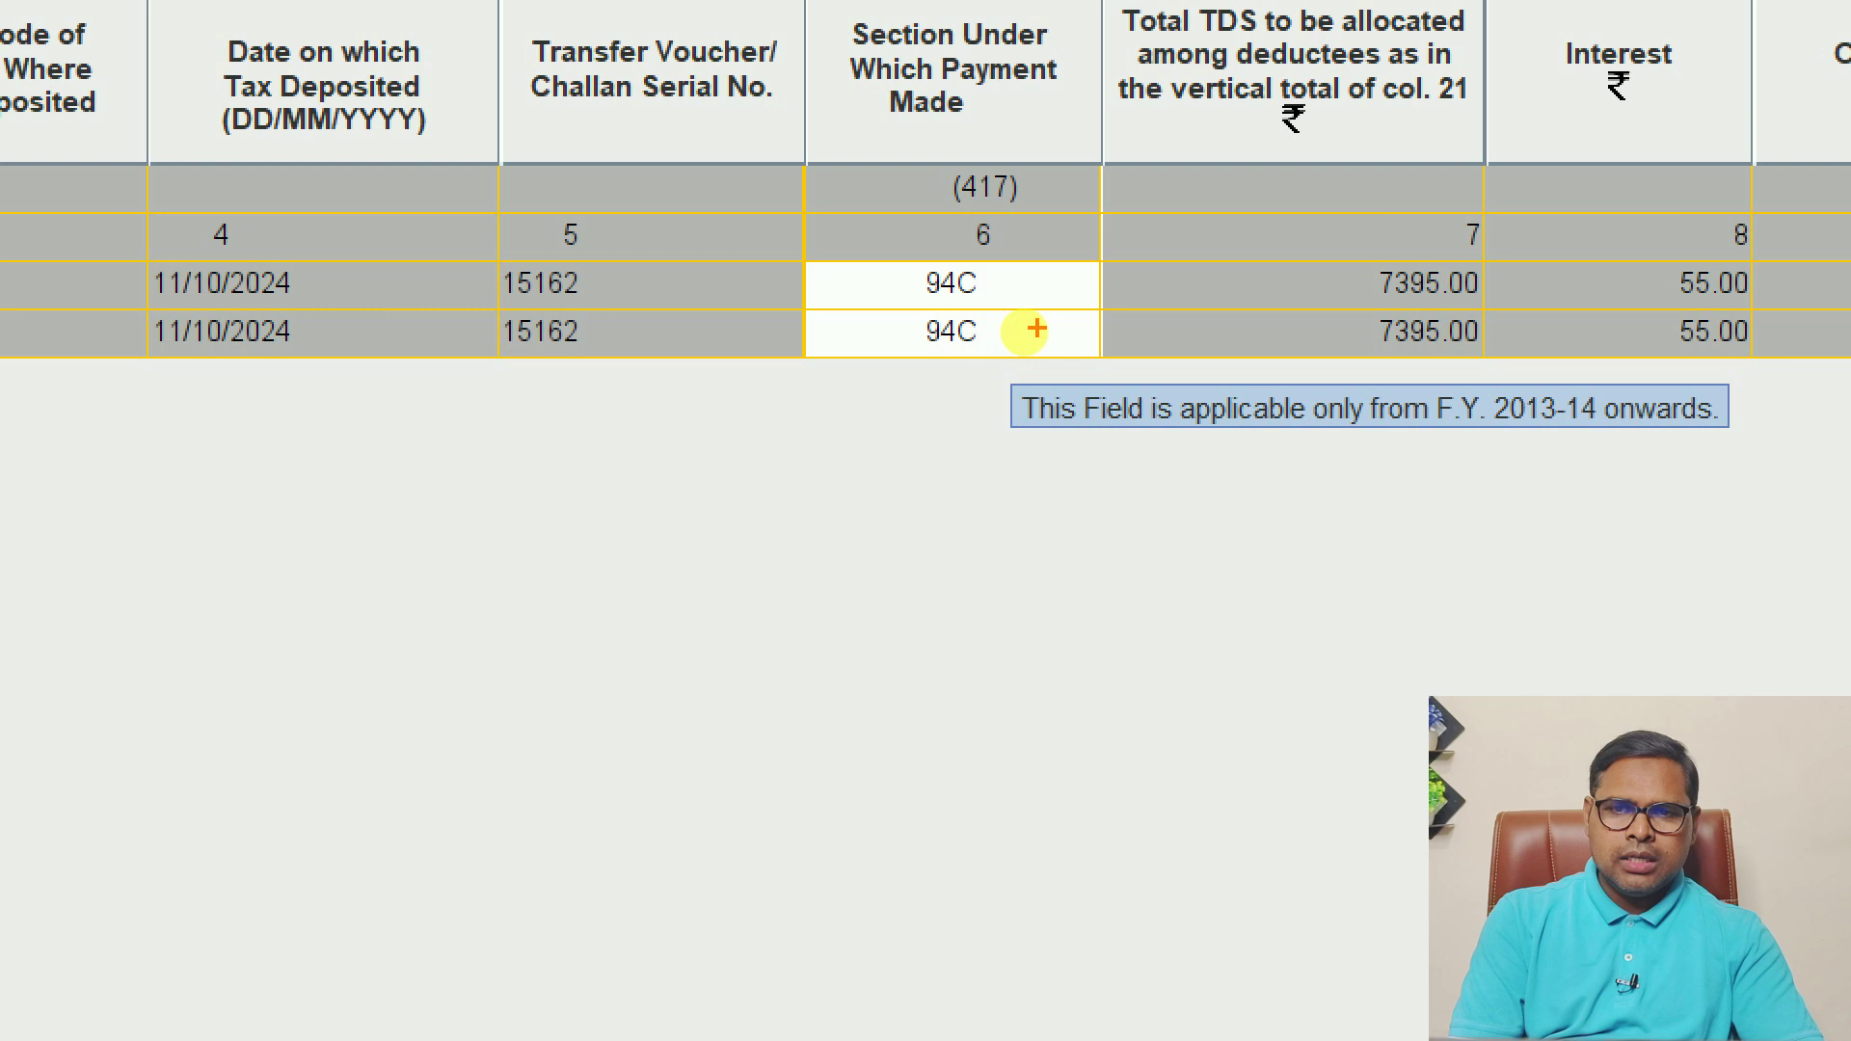
mouse_move(1037, 329)
mouse_down()
mouse_move(1109, 453)
mouse_move(1046, 174)
mouse_up()
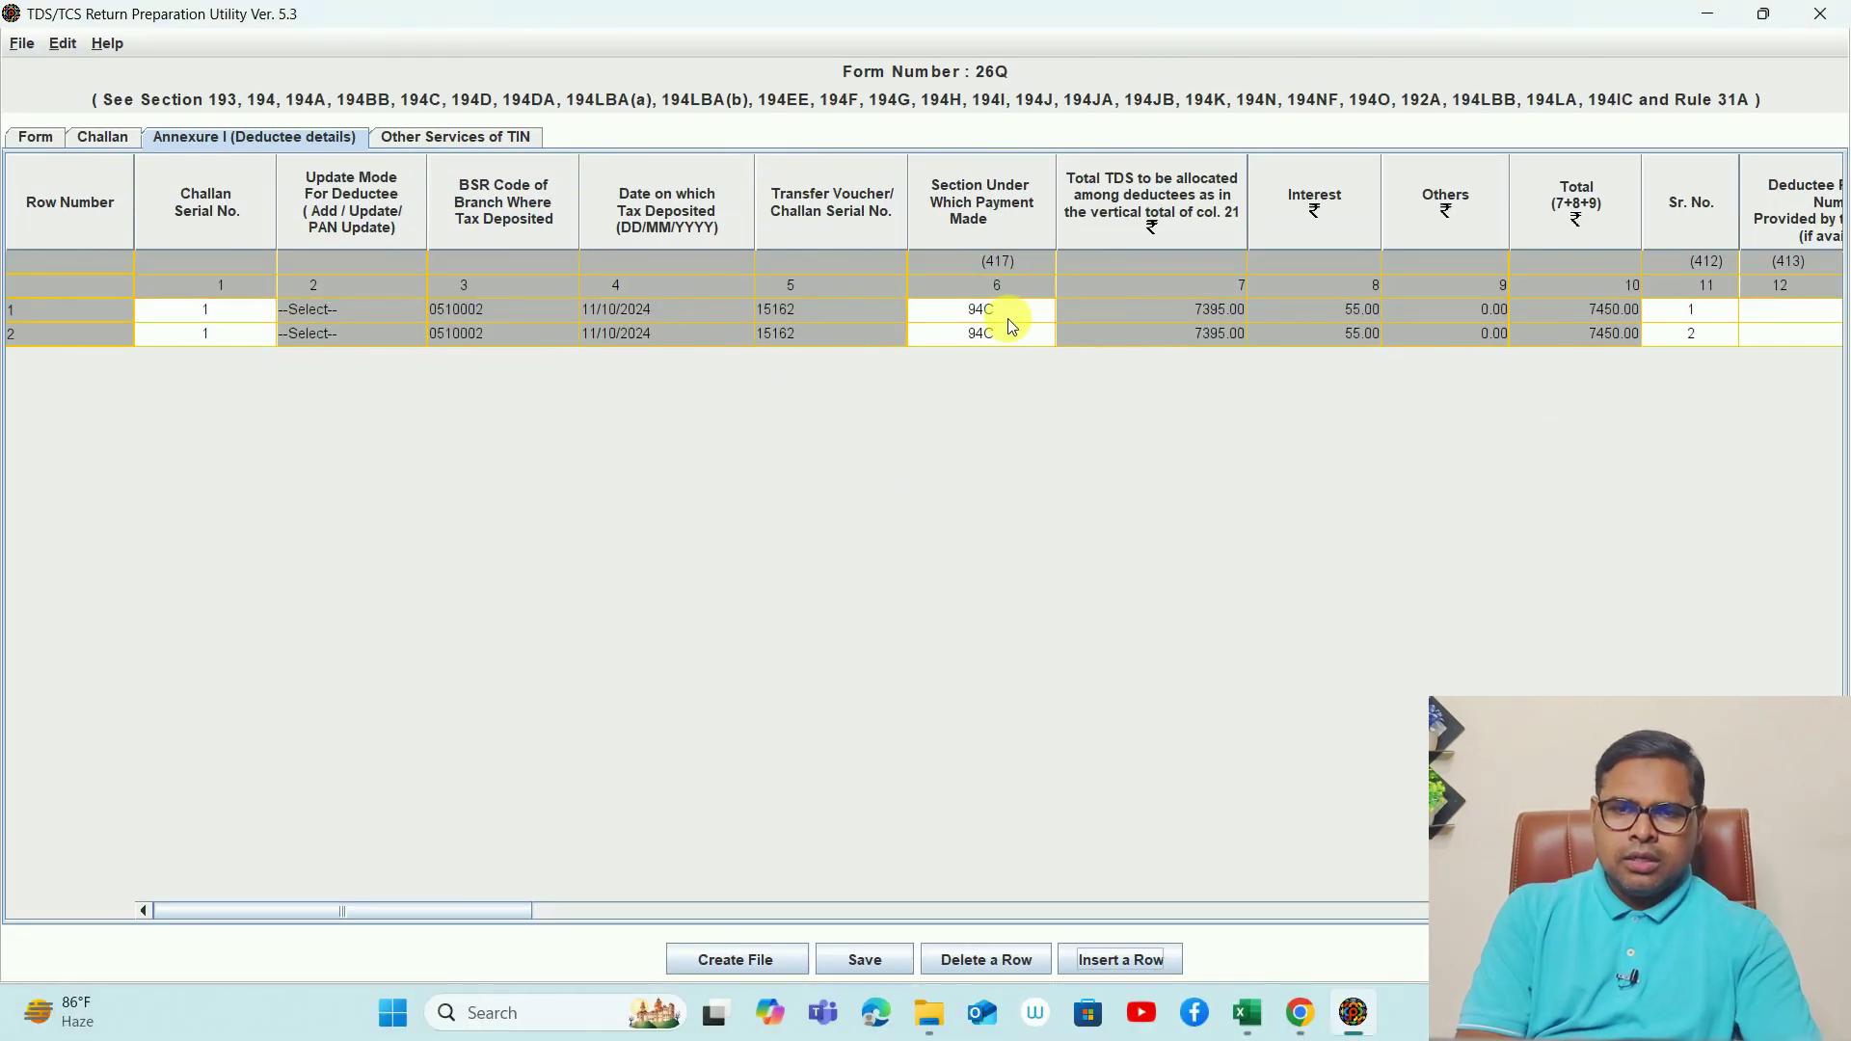
click(1007, 312)
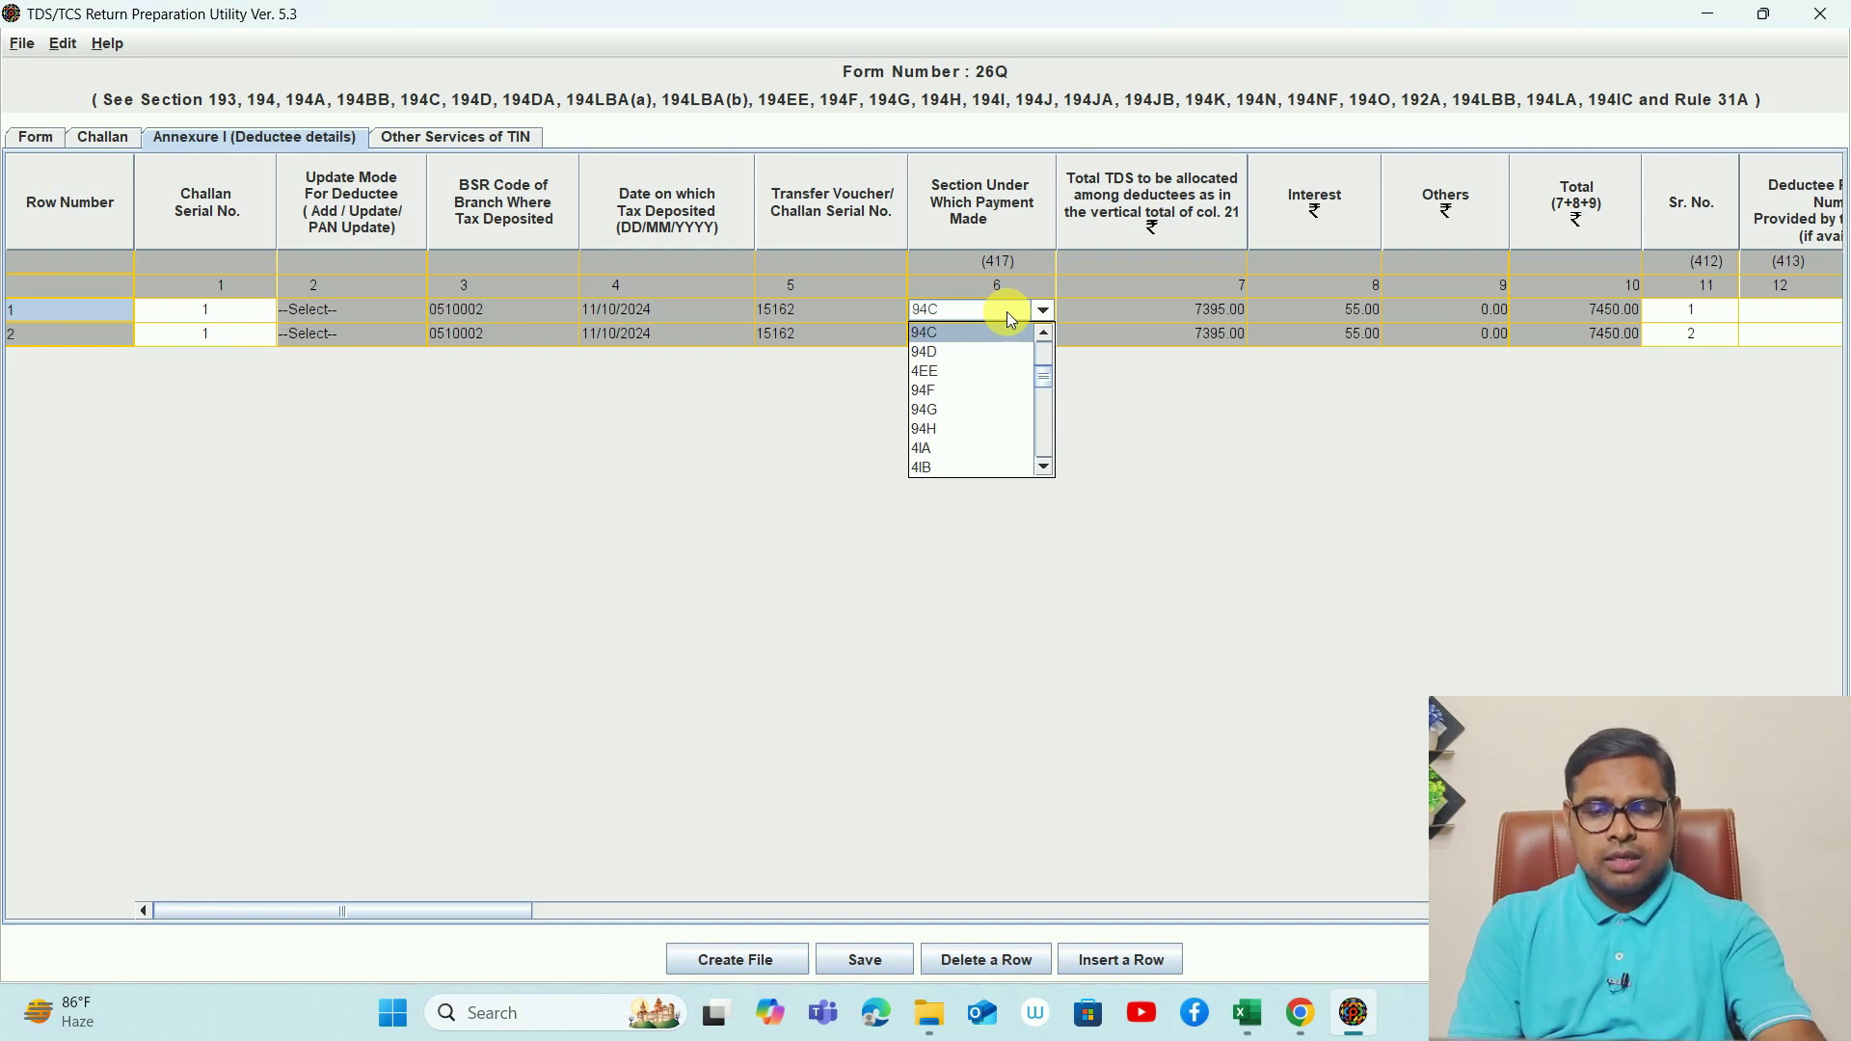
click(1006, 310)
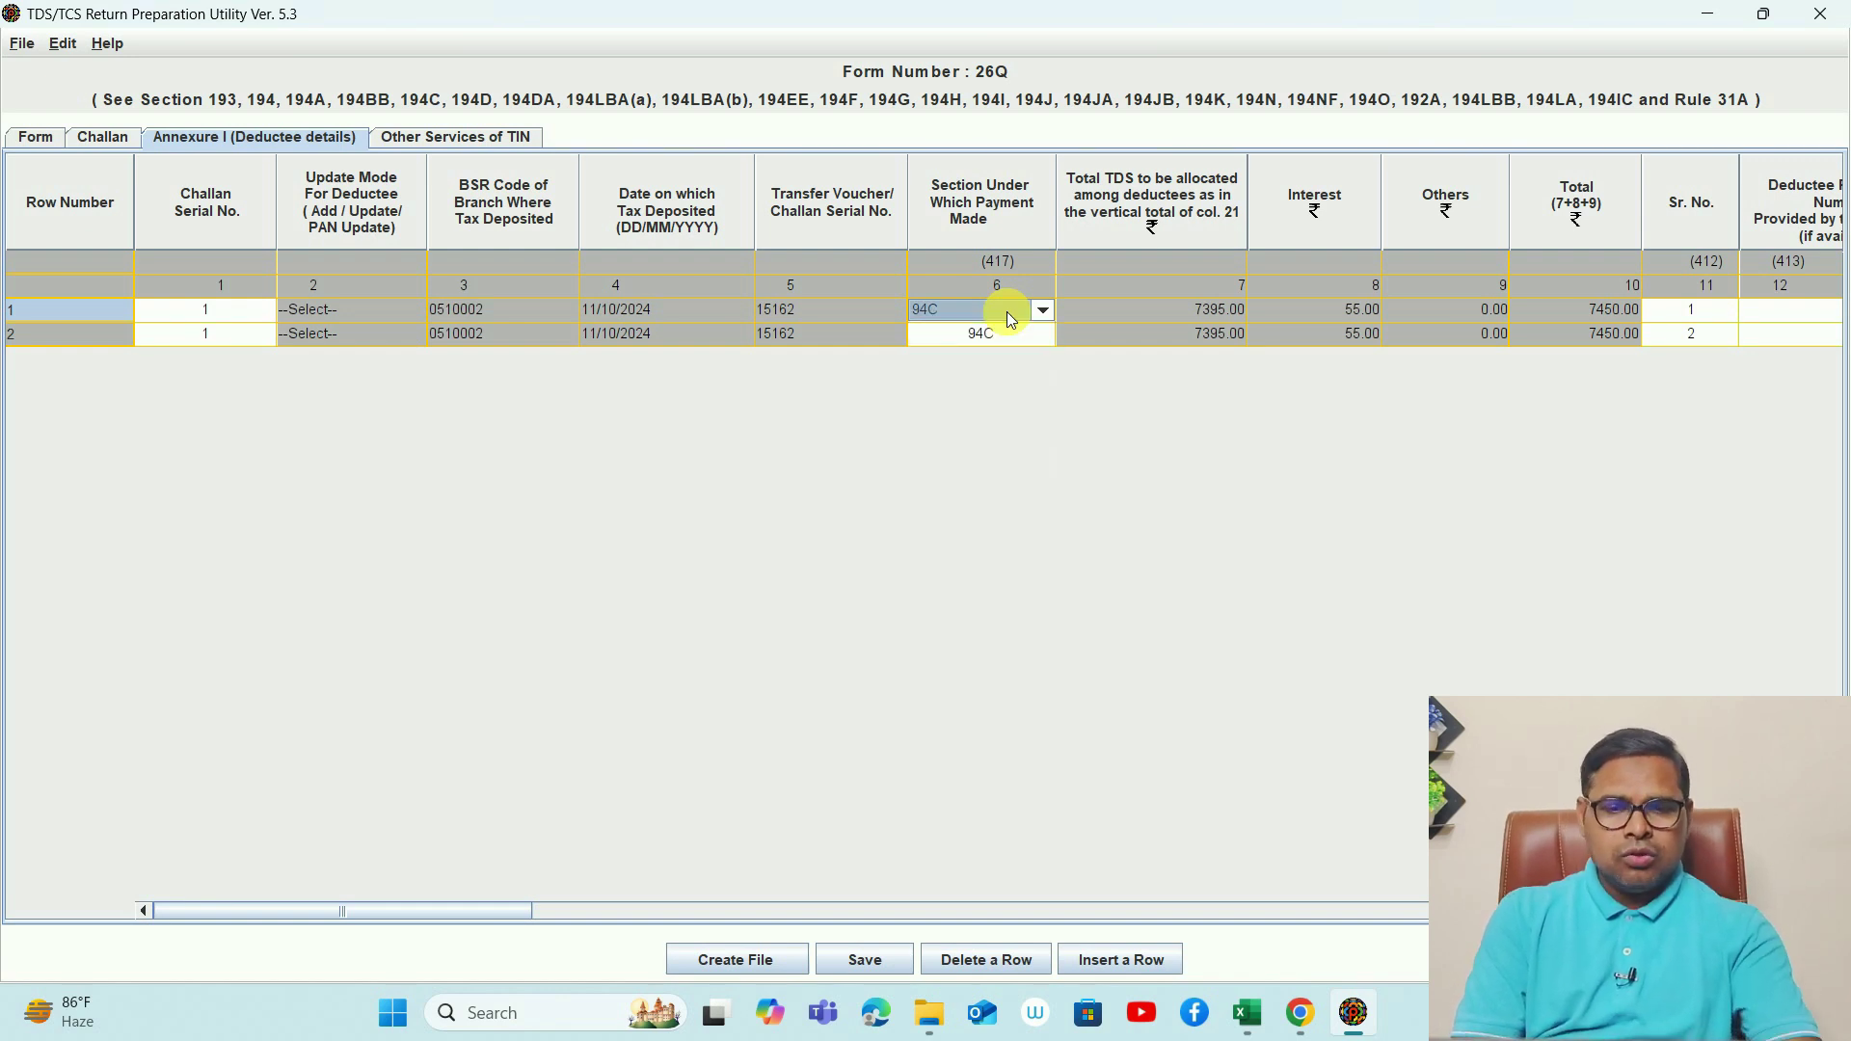
key(Tab)
key(Tab)
key(Tab)
key(Tab)
key(Tab)
key(Down)
key(Up)
key(Down)
key(Up)
key(Right)
key(Right)
key(Right)
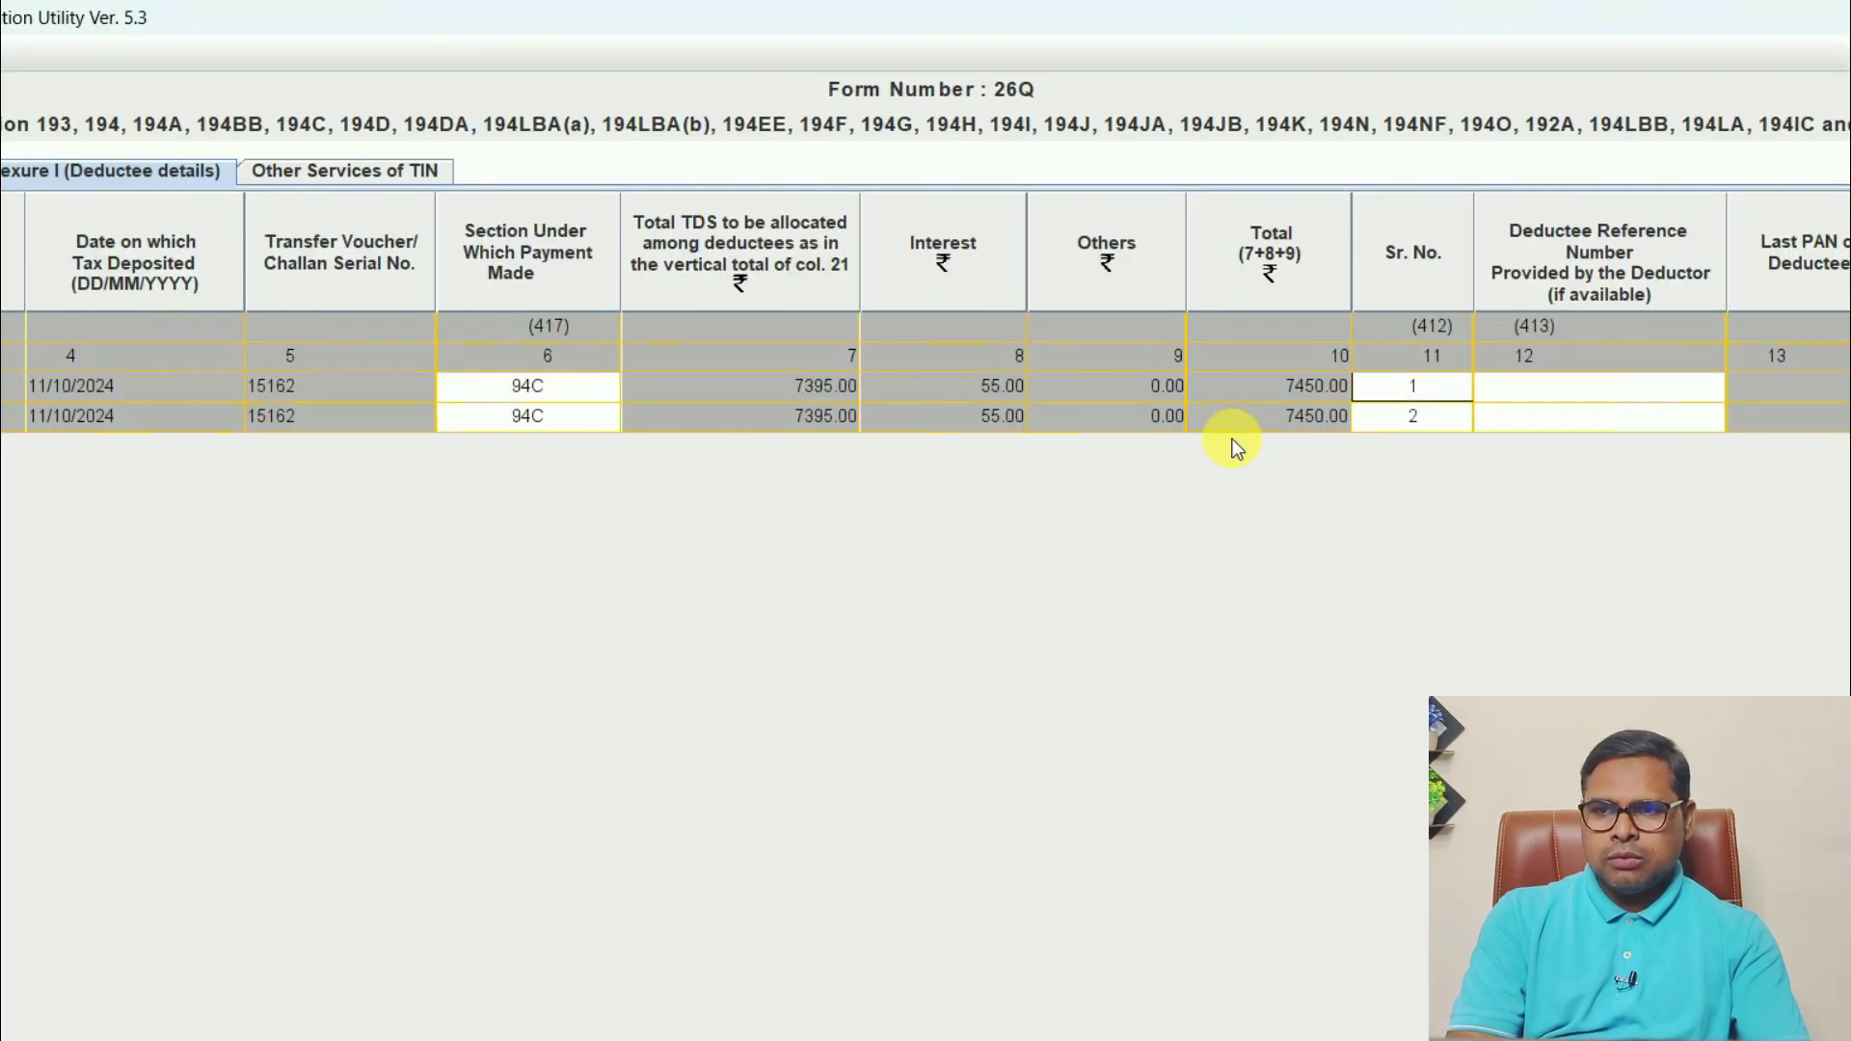
key(Right)
key(Right)
key(Right)
key(Right)
key(Left)
key(Left)
key(Left)
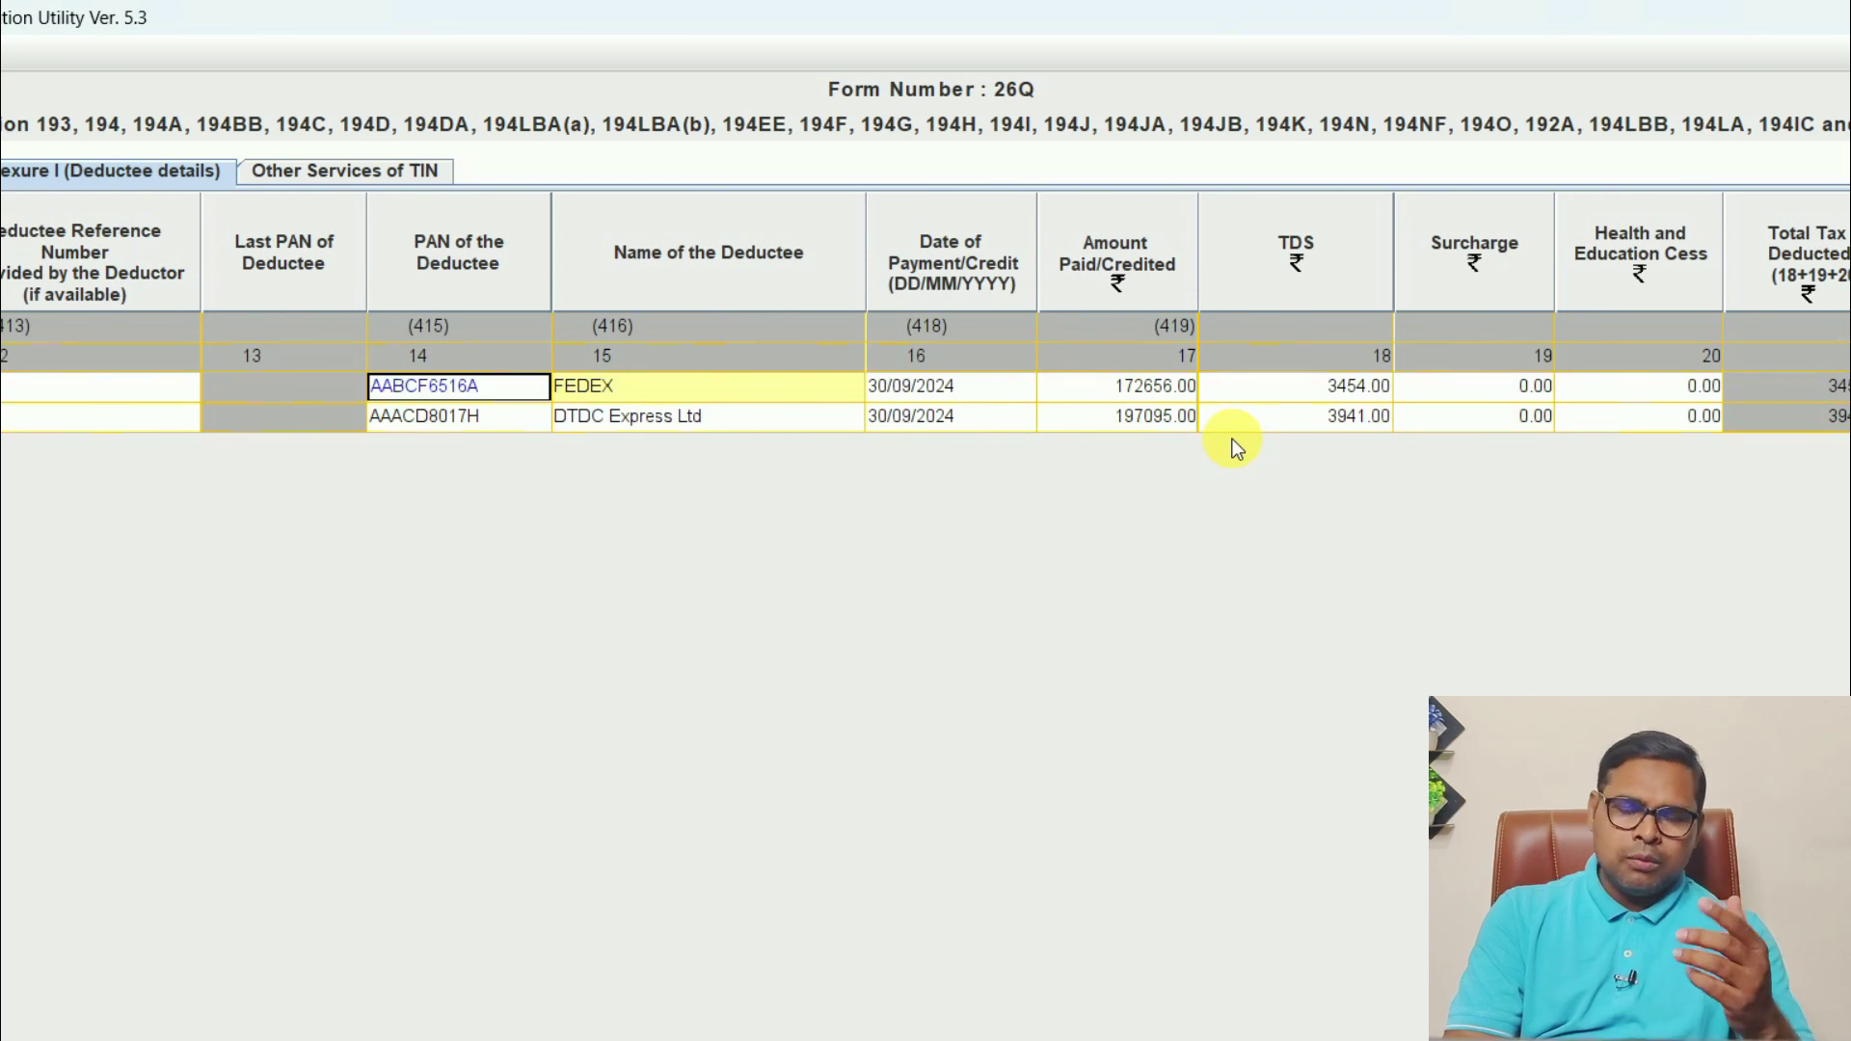
key(Right)
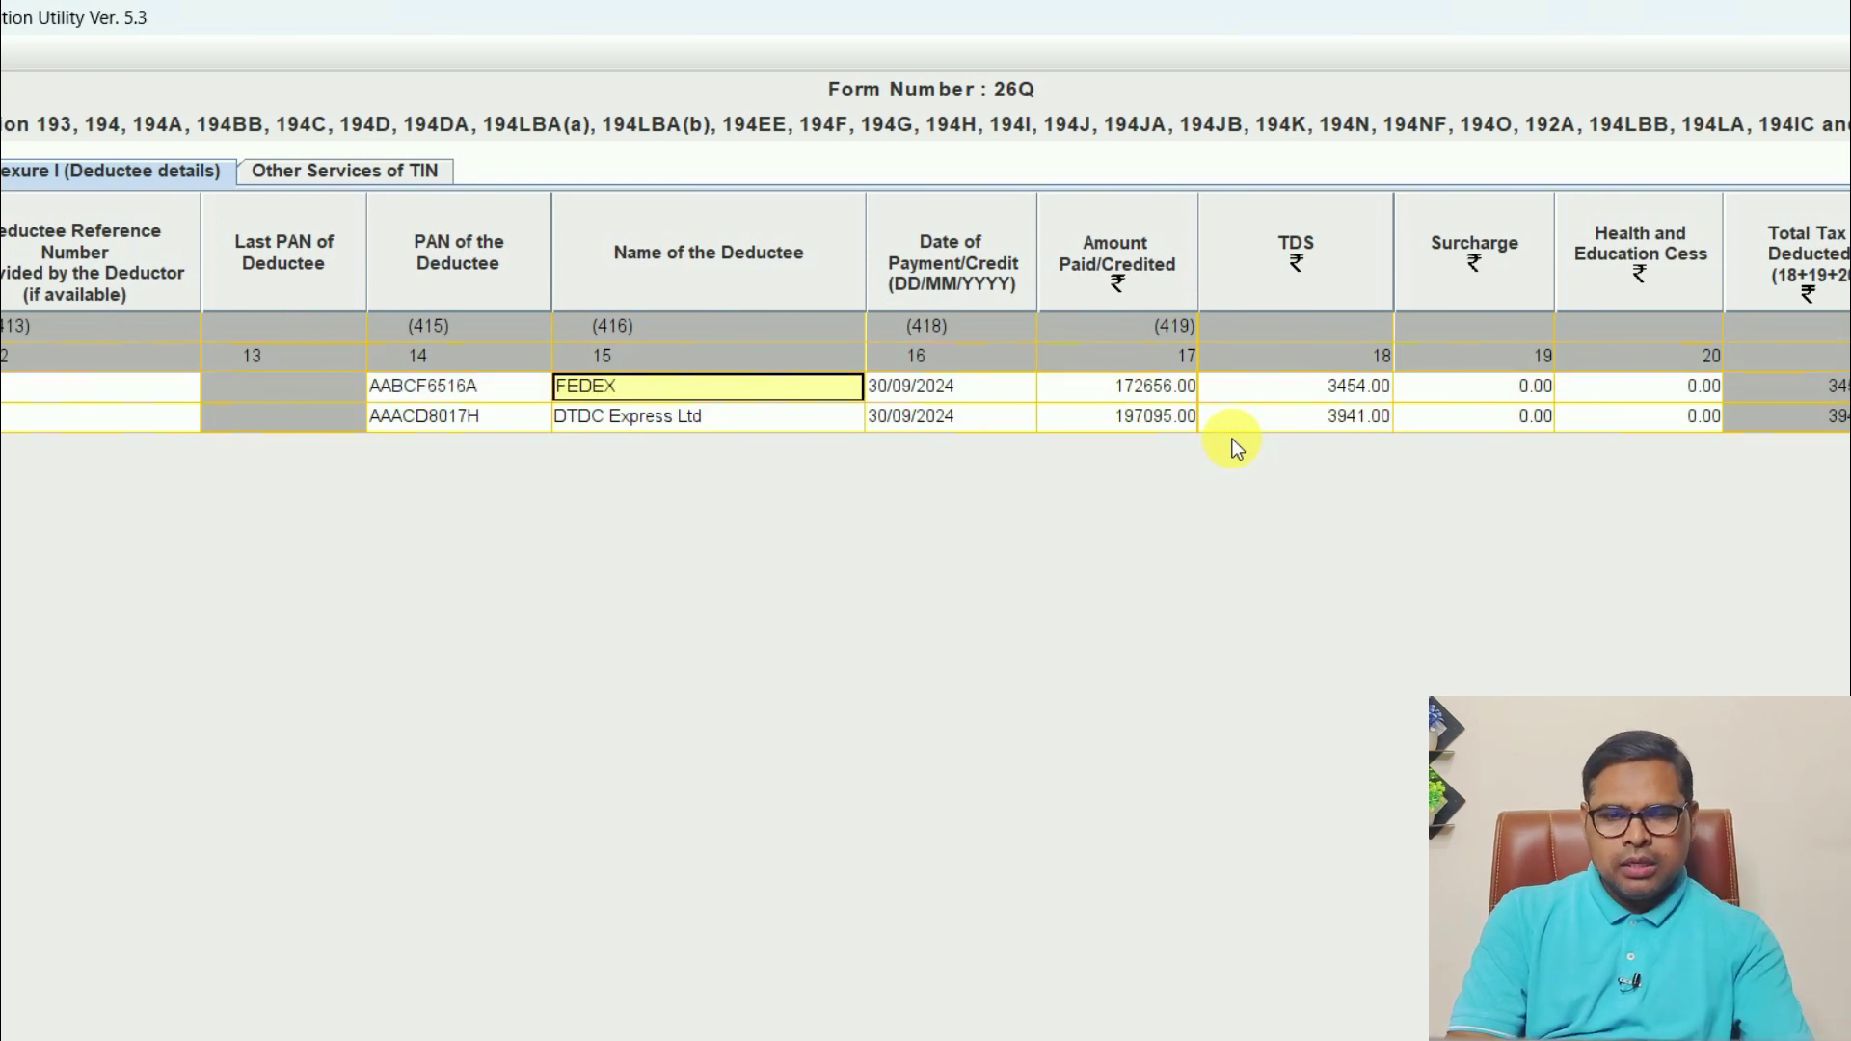
key(Right)
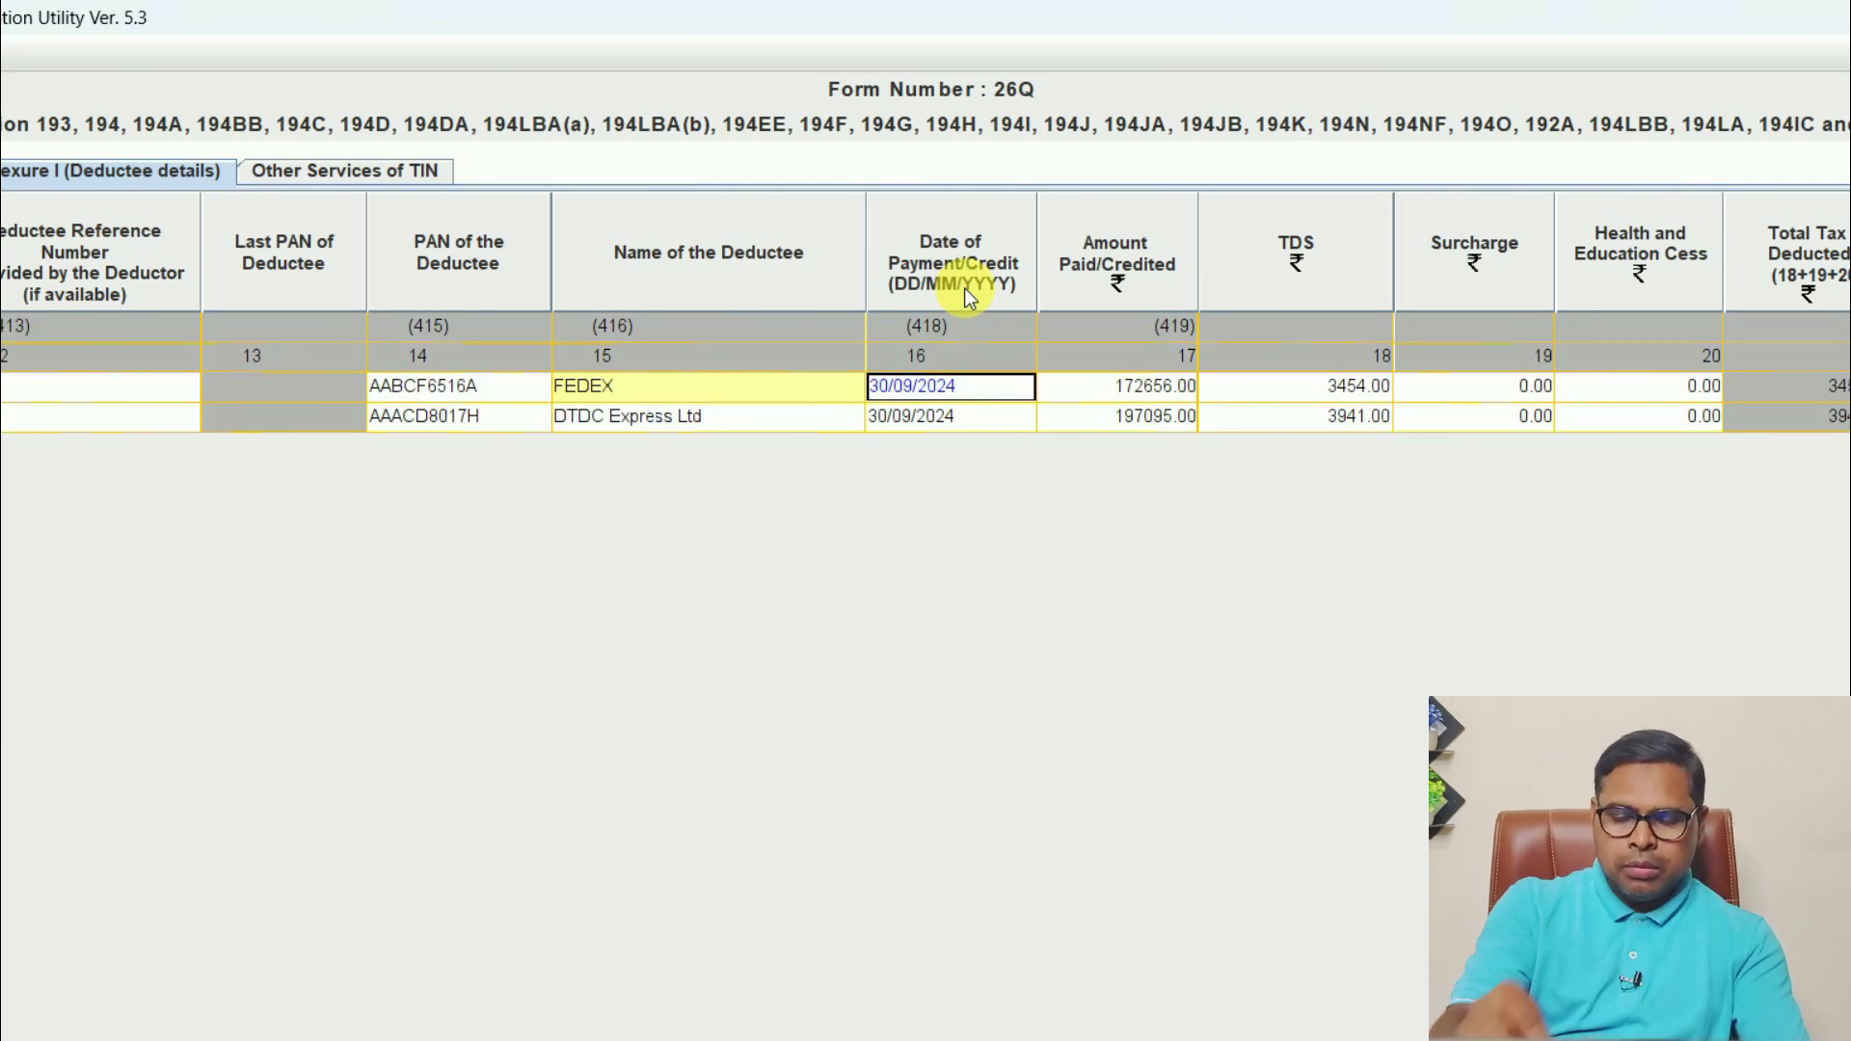
key(Right)
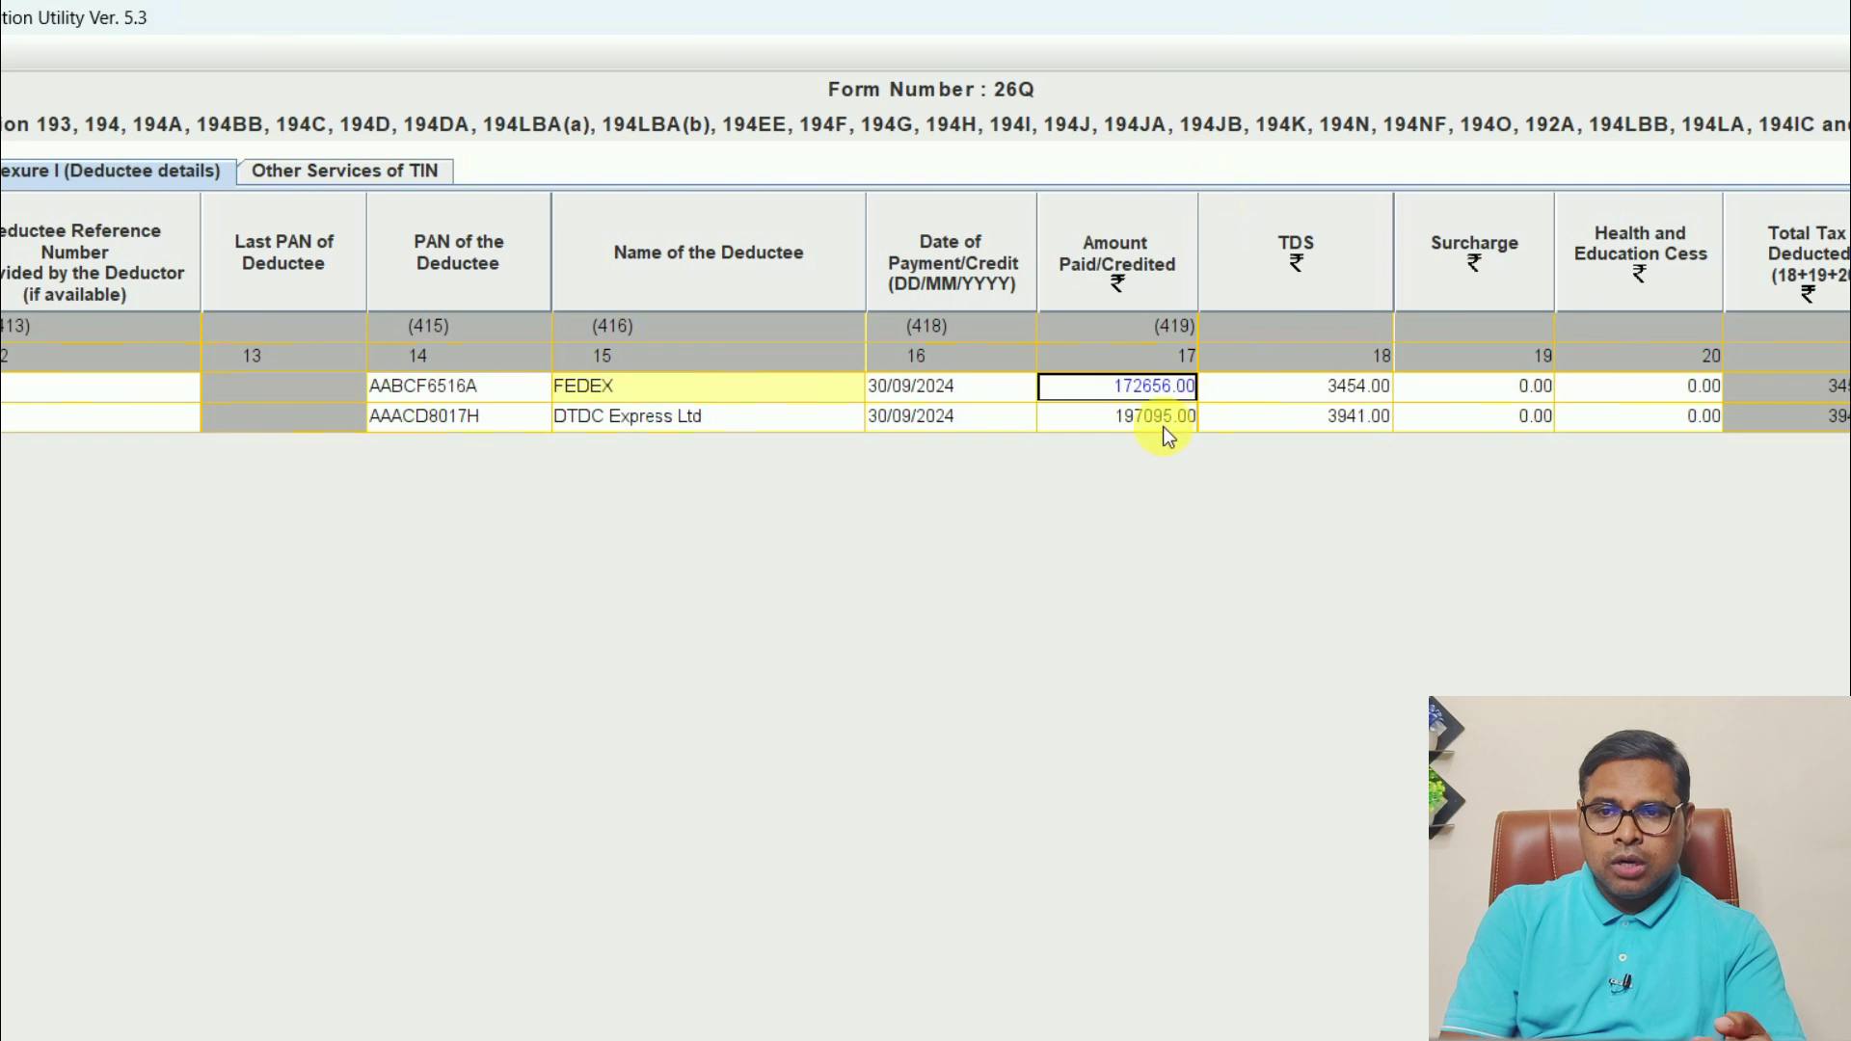
key(Right)
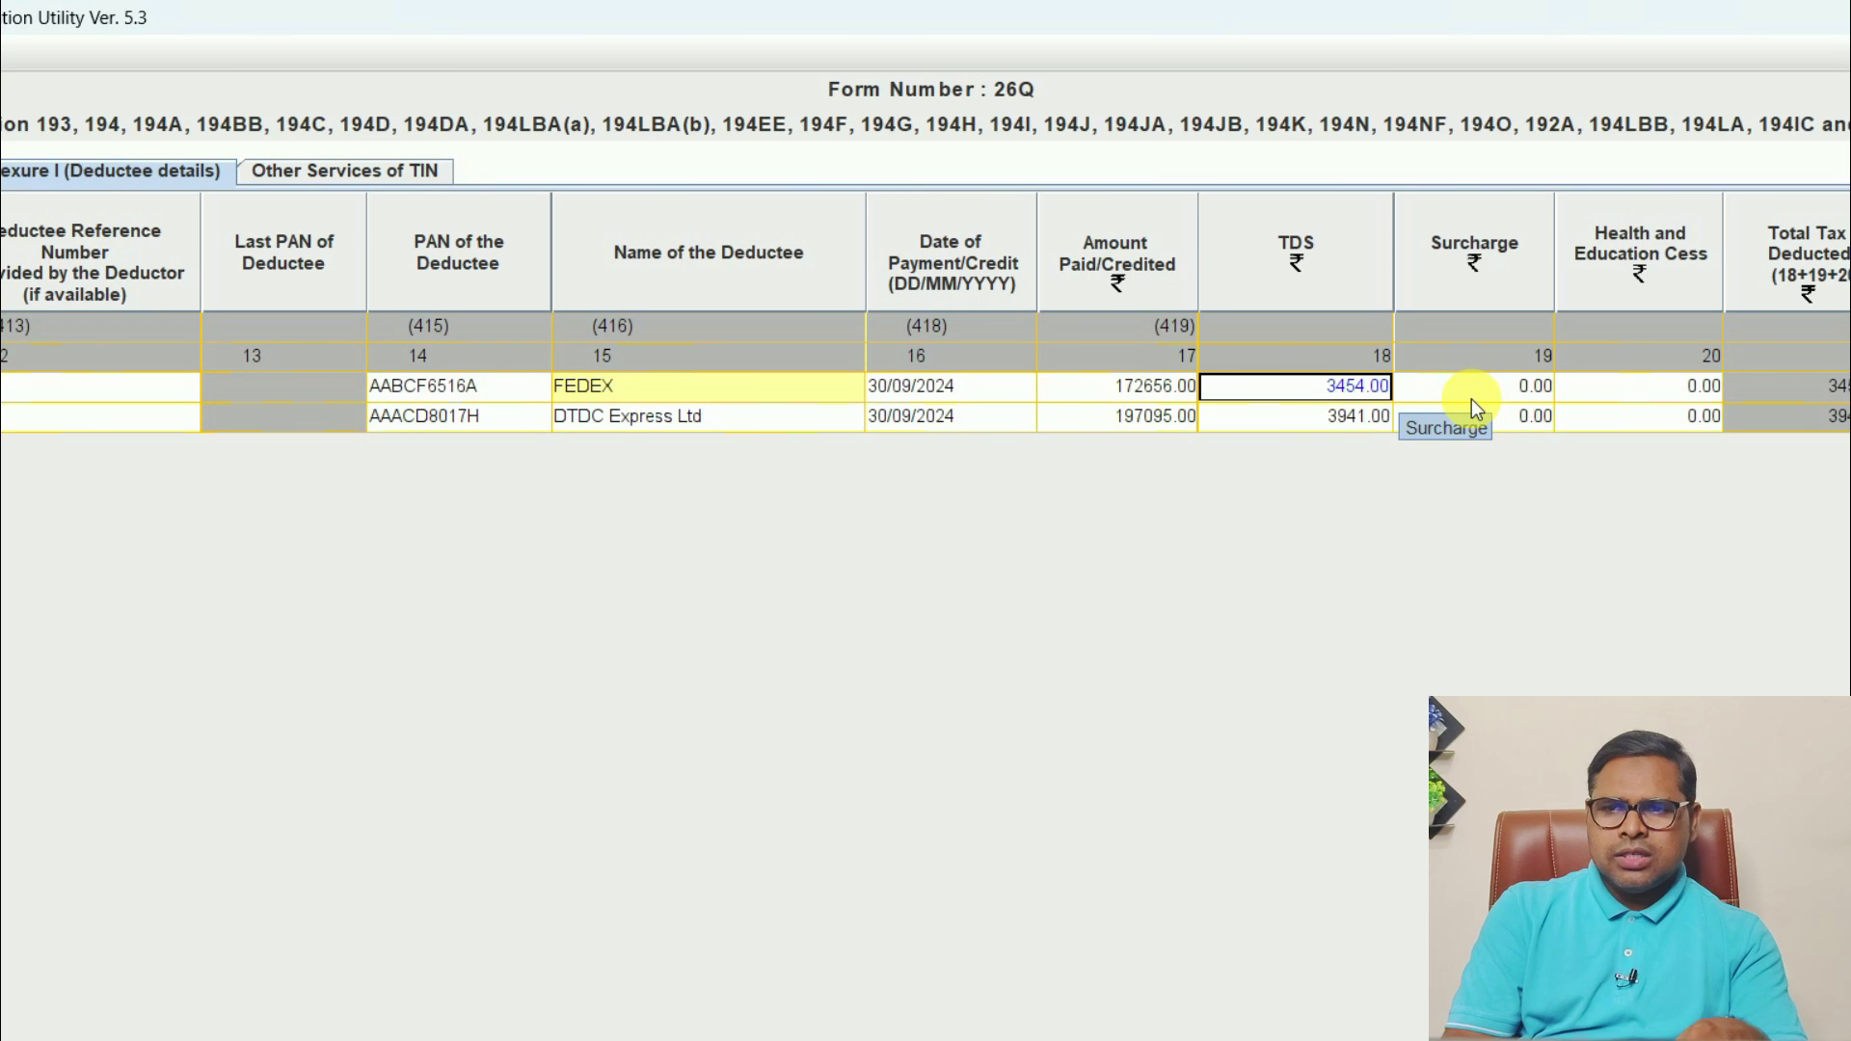
key(Right)
key(Right)
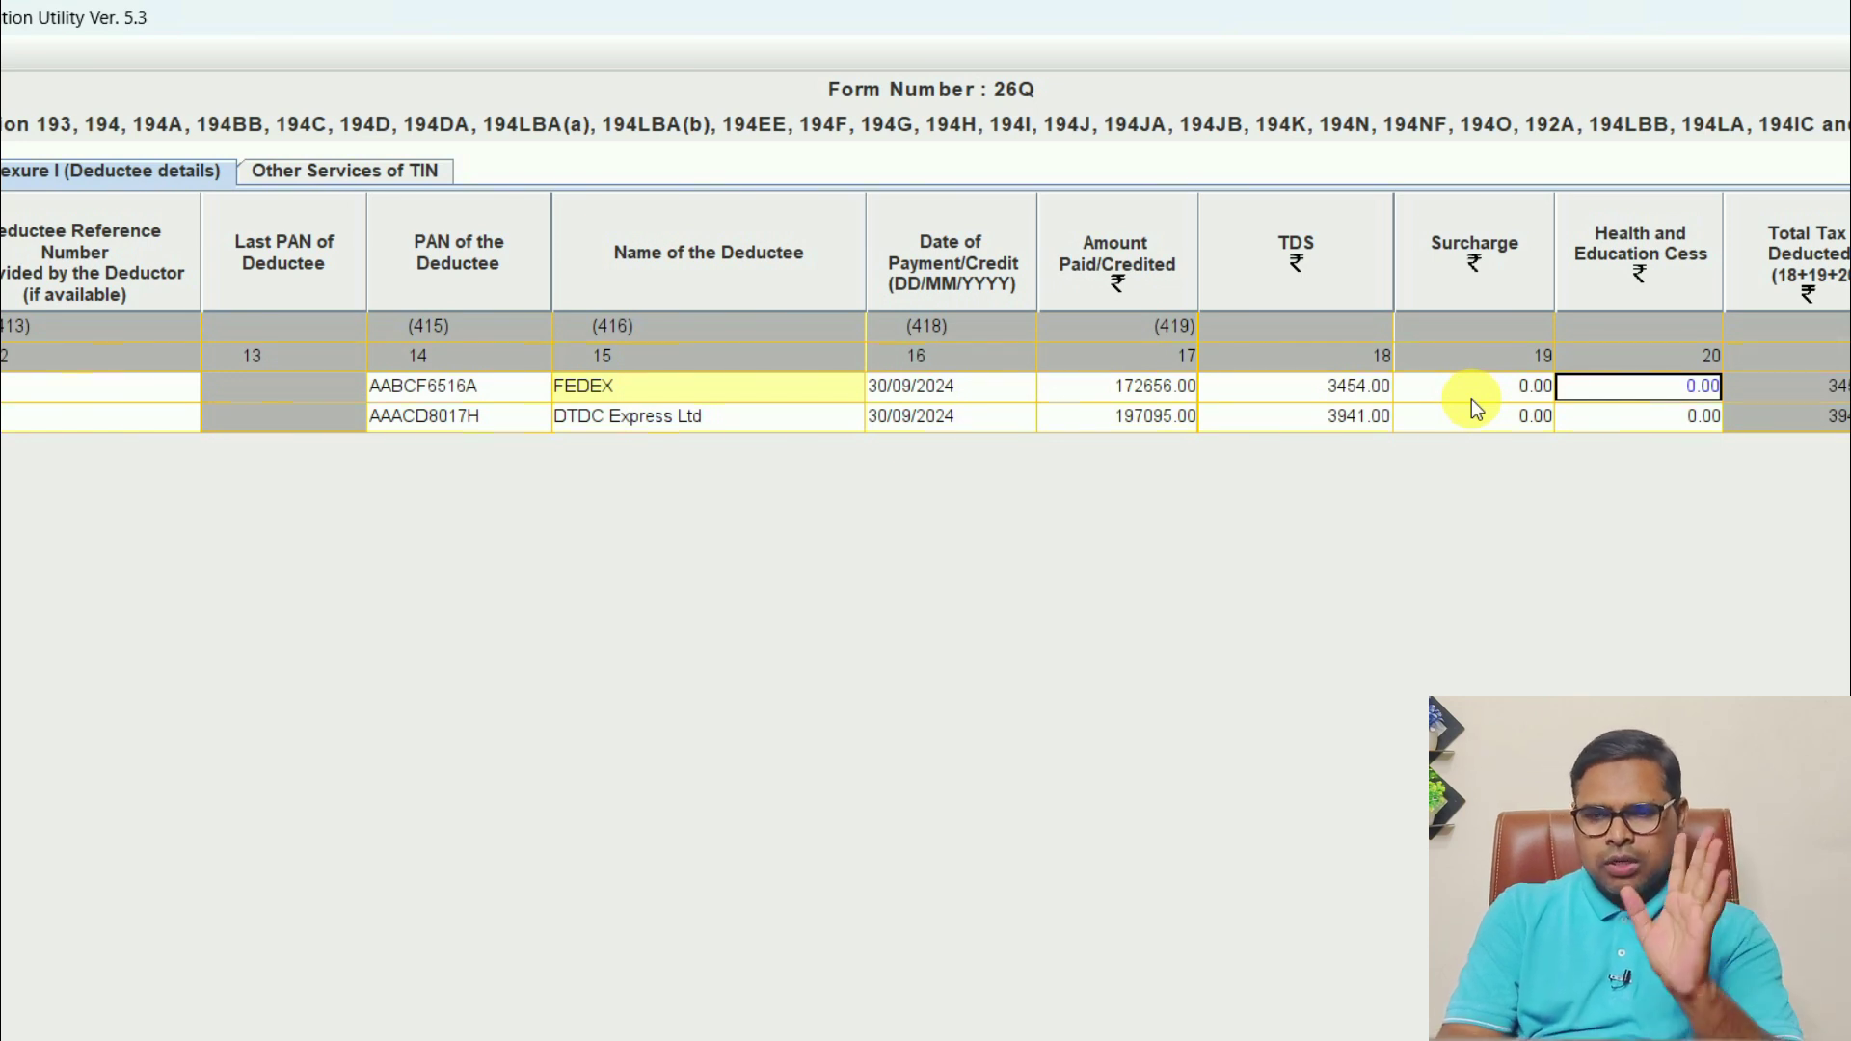
key(Right)
key(Right)
key(Right)
key(Right)
key(Right)
key(Right)
key(Right)
key(Right)
key(Left)
key(Left)
key(Left)
key(Left)
key(Left)
key(Left)
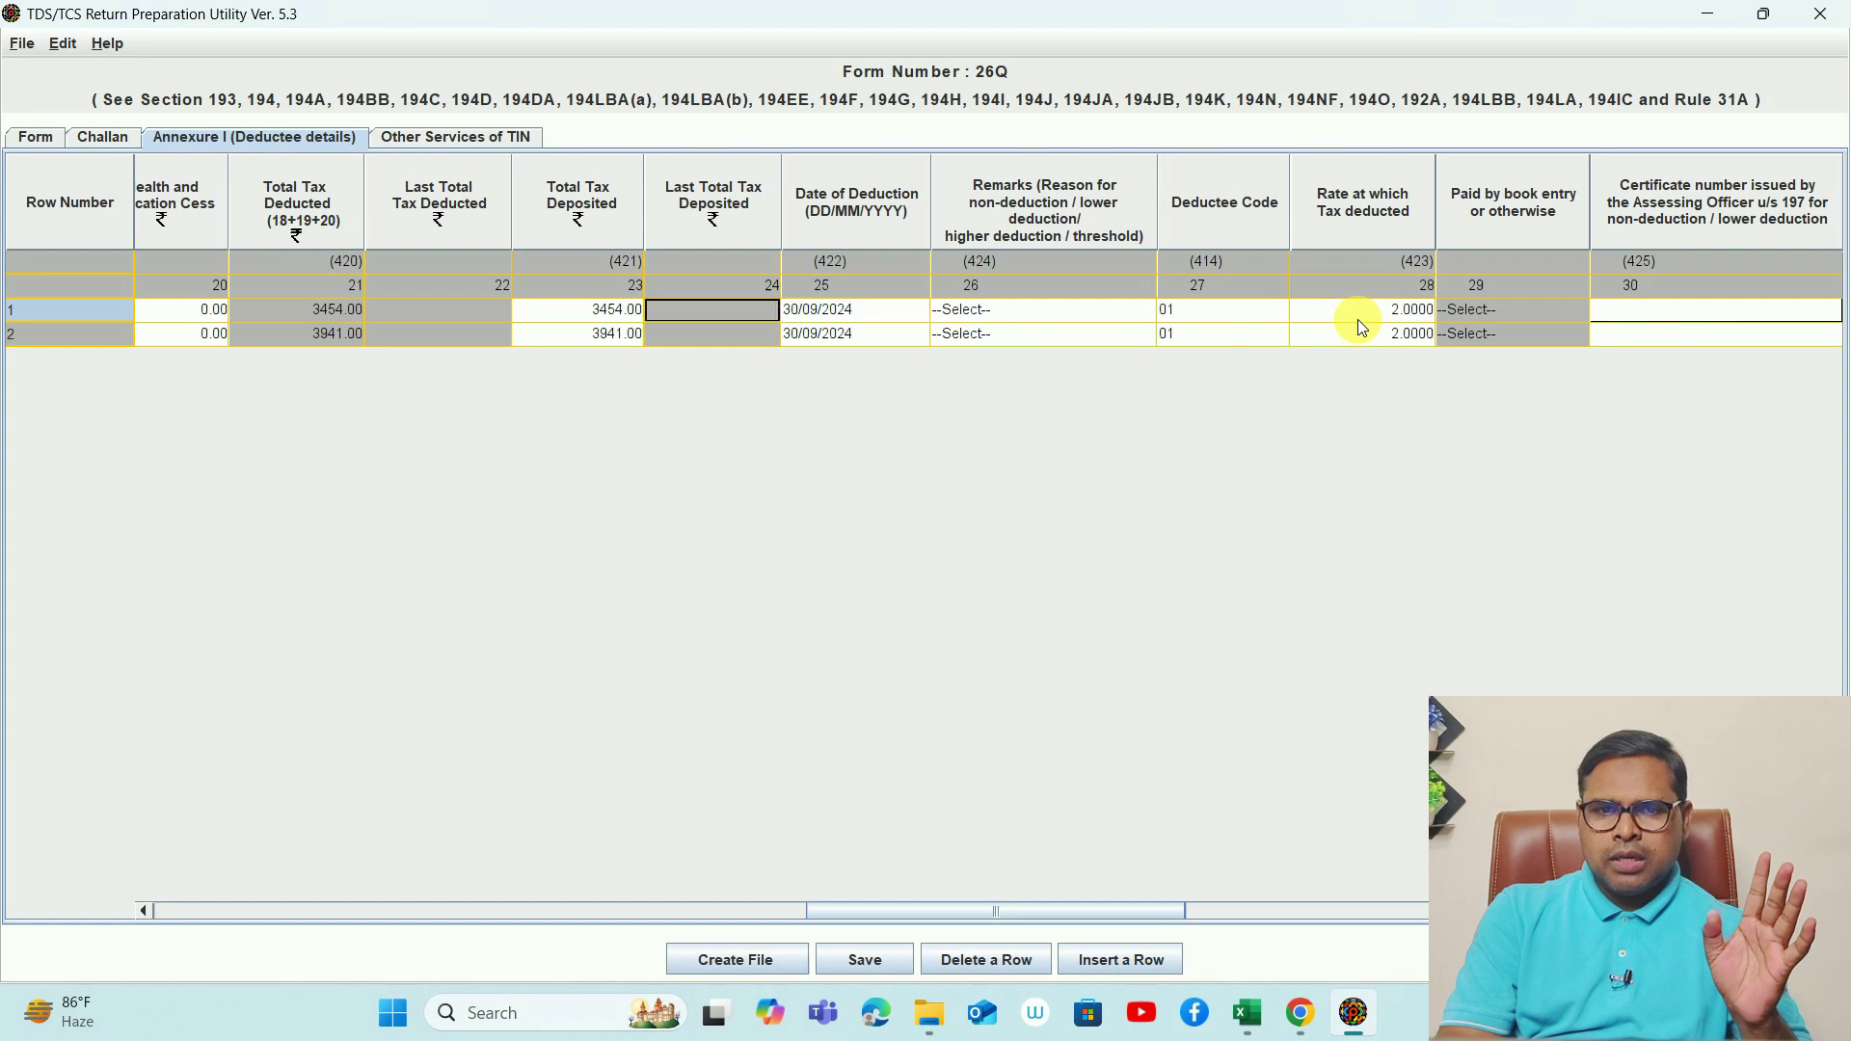
key(Left)
key(Left)
key(Right)
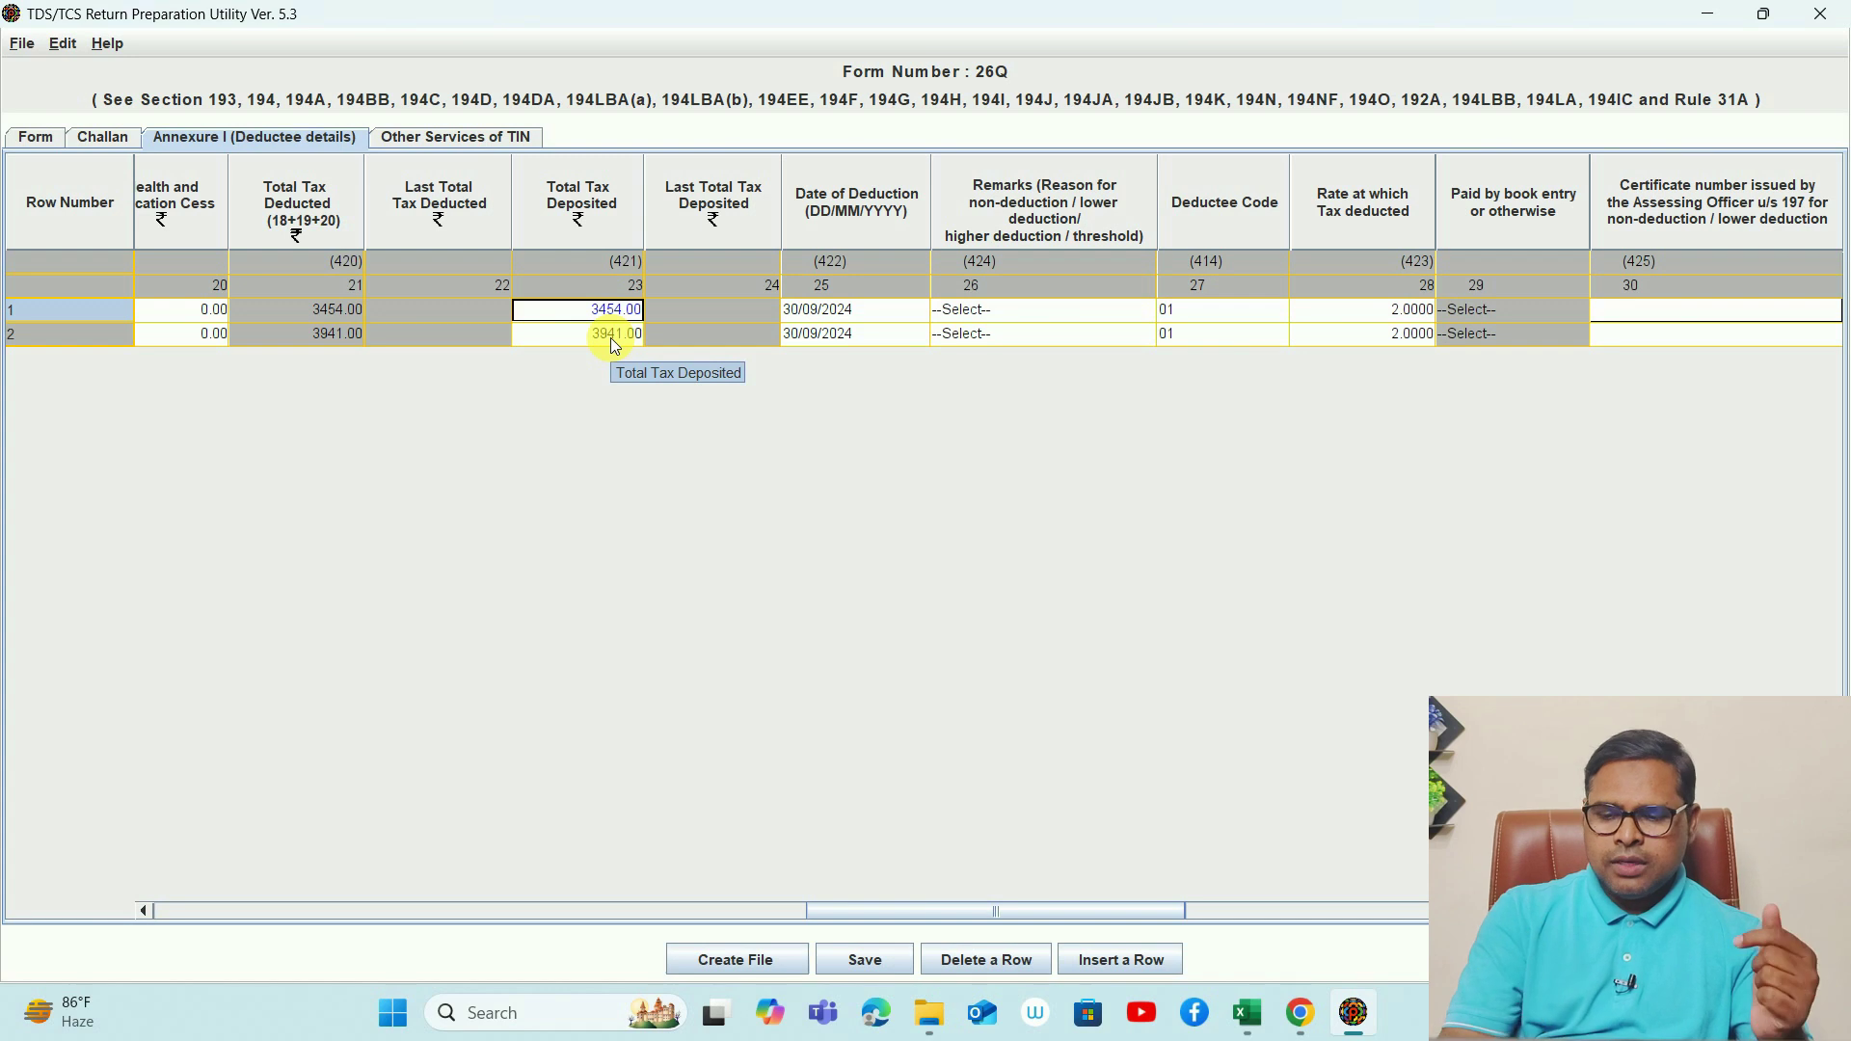
- Step through the deductee rows' deduction date, remarks, deductee code 01, rate 2.0000 and column 36
key(Tab)
key(Tab)
key(Tab)
key(shift+Tab)
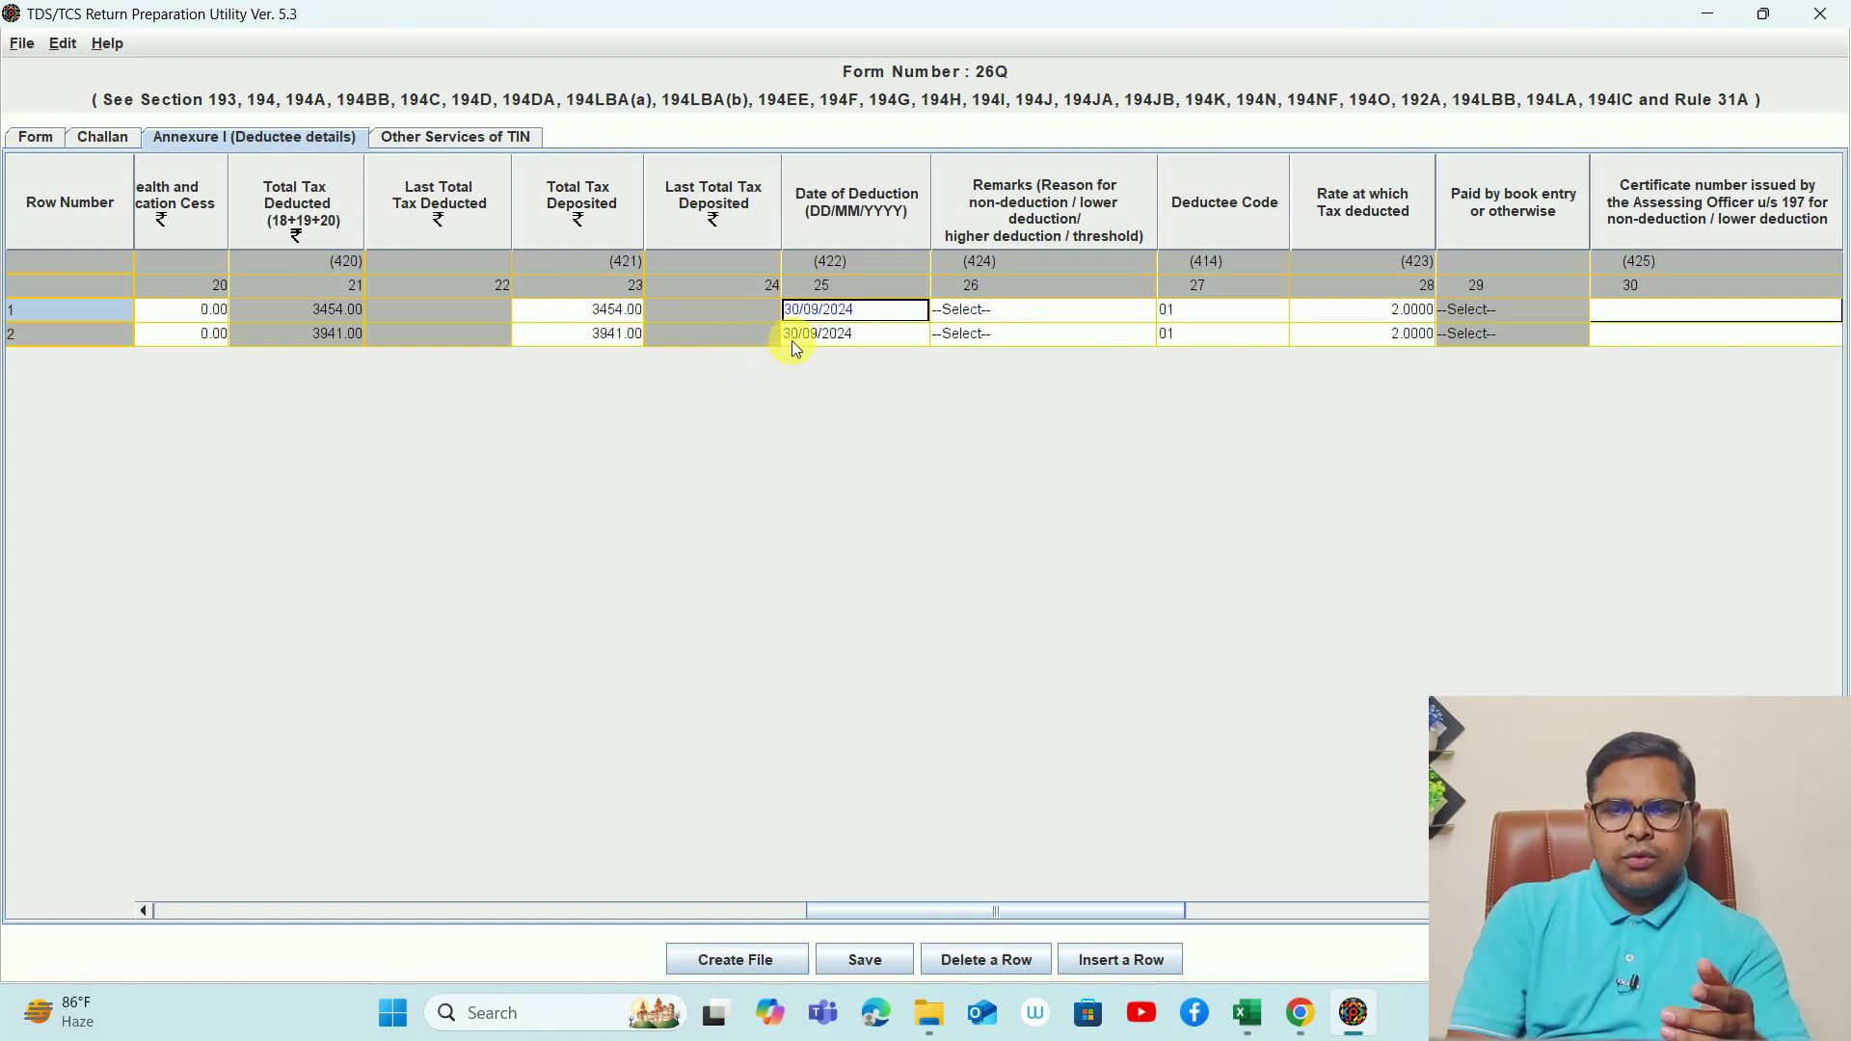
key(Tab)
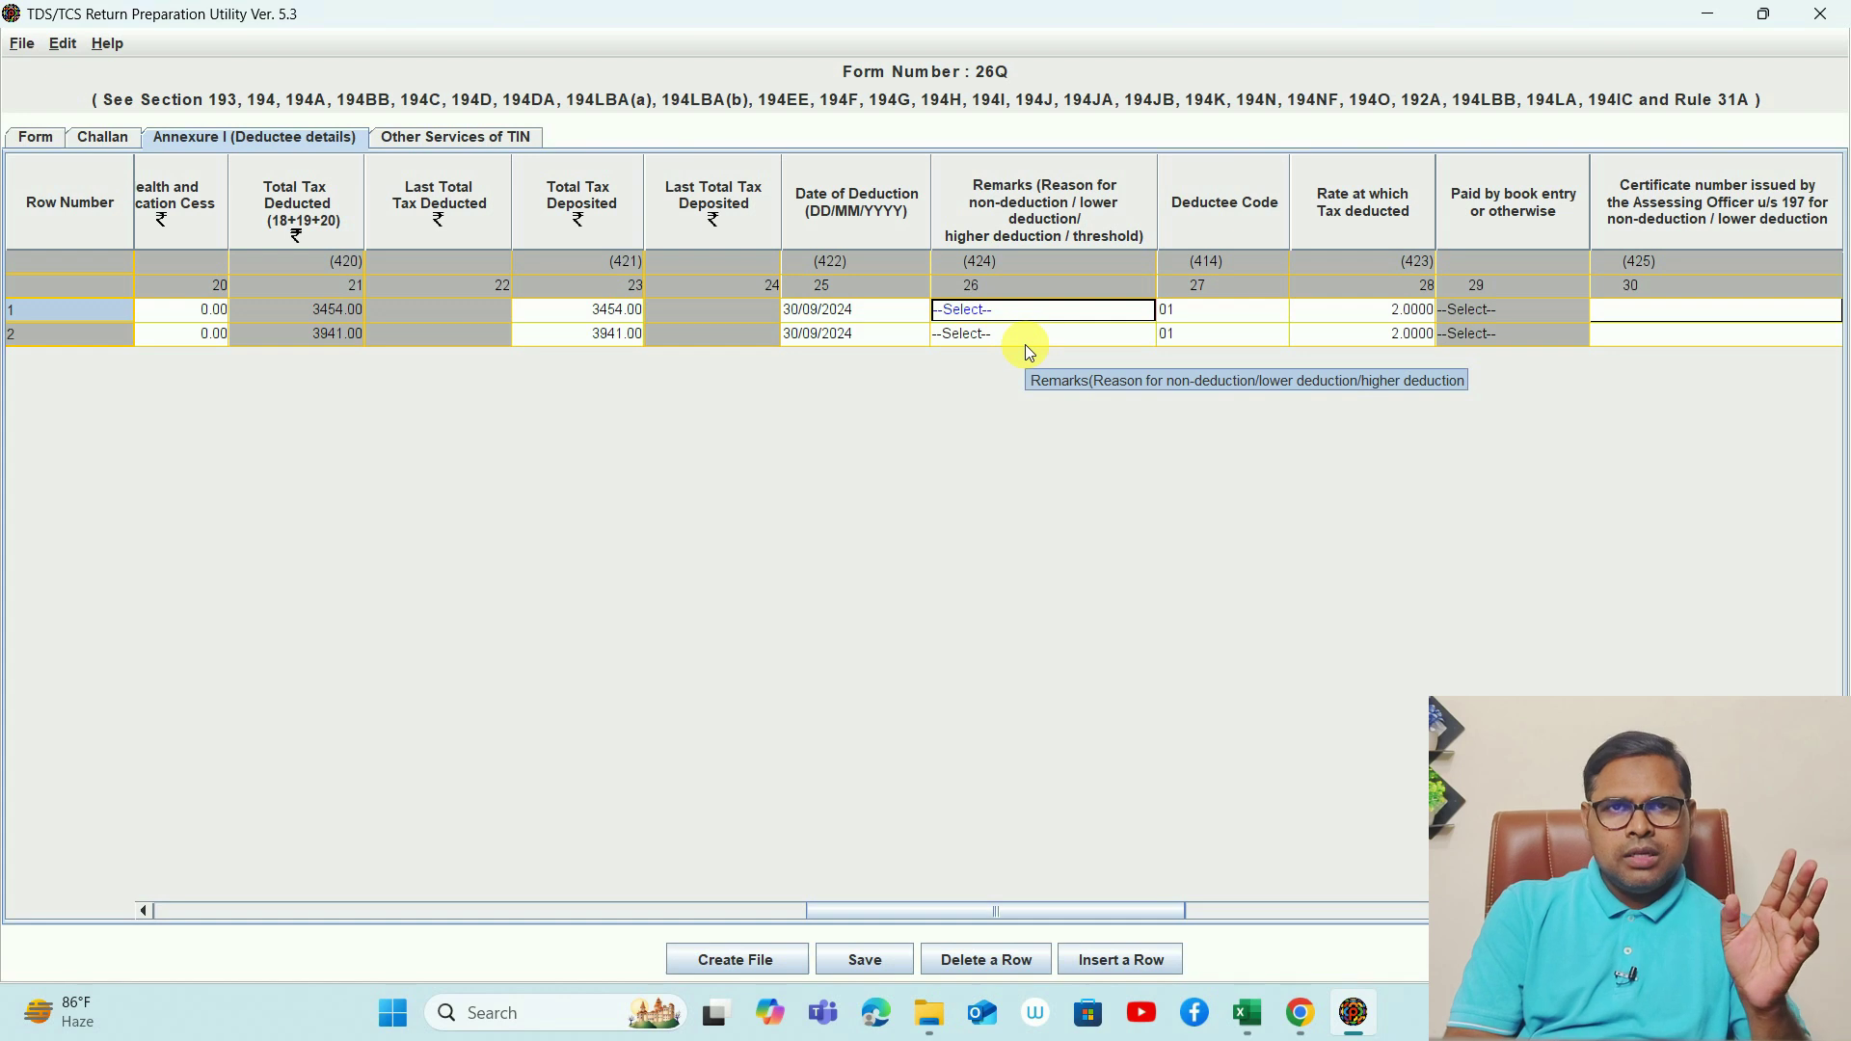
key(Tab)
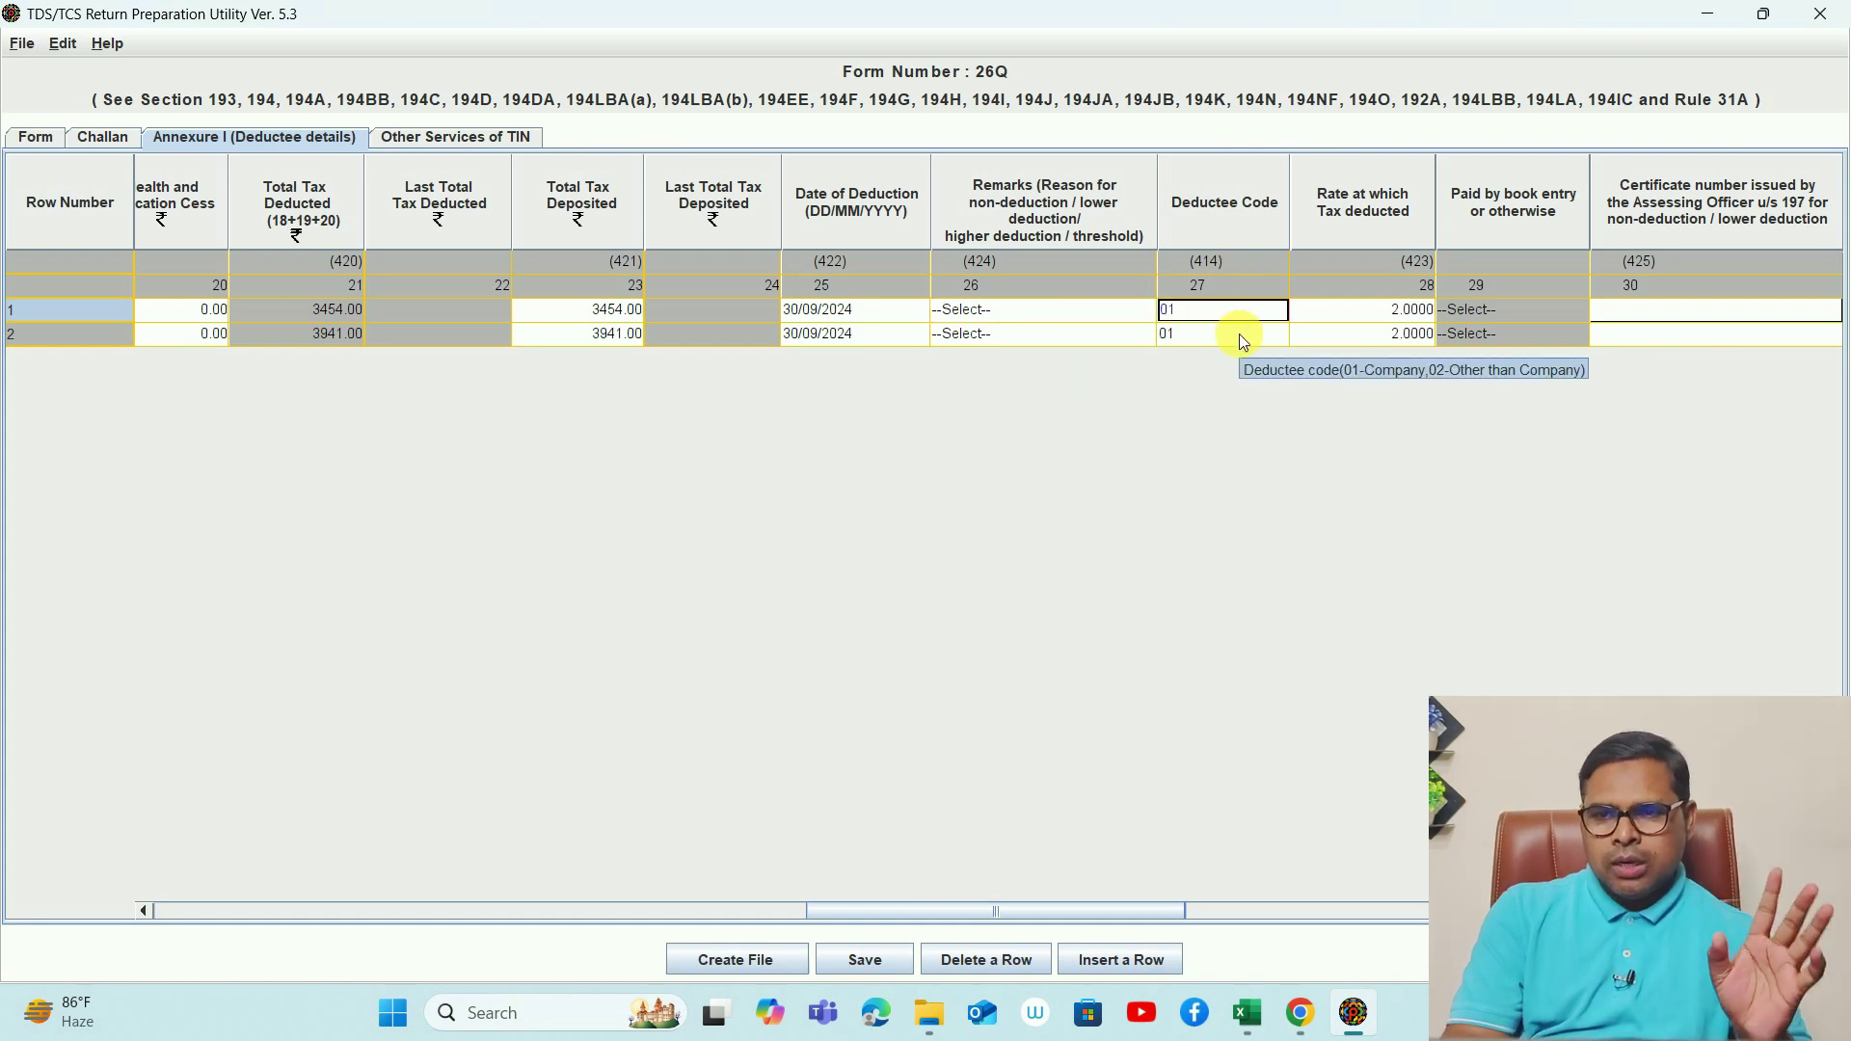
key(Tab)
key(Tab)
key(shift+Tab)
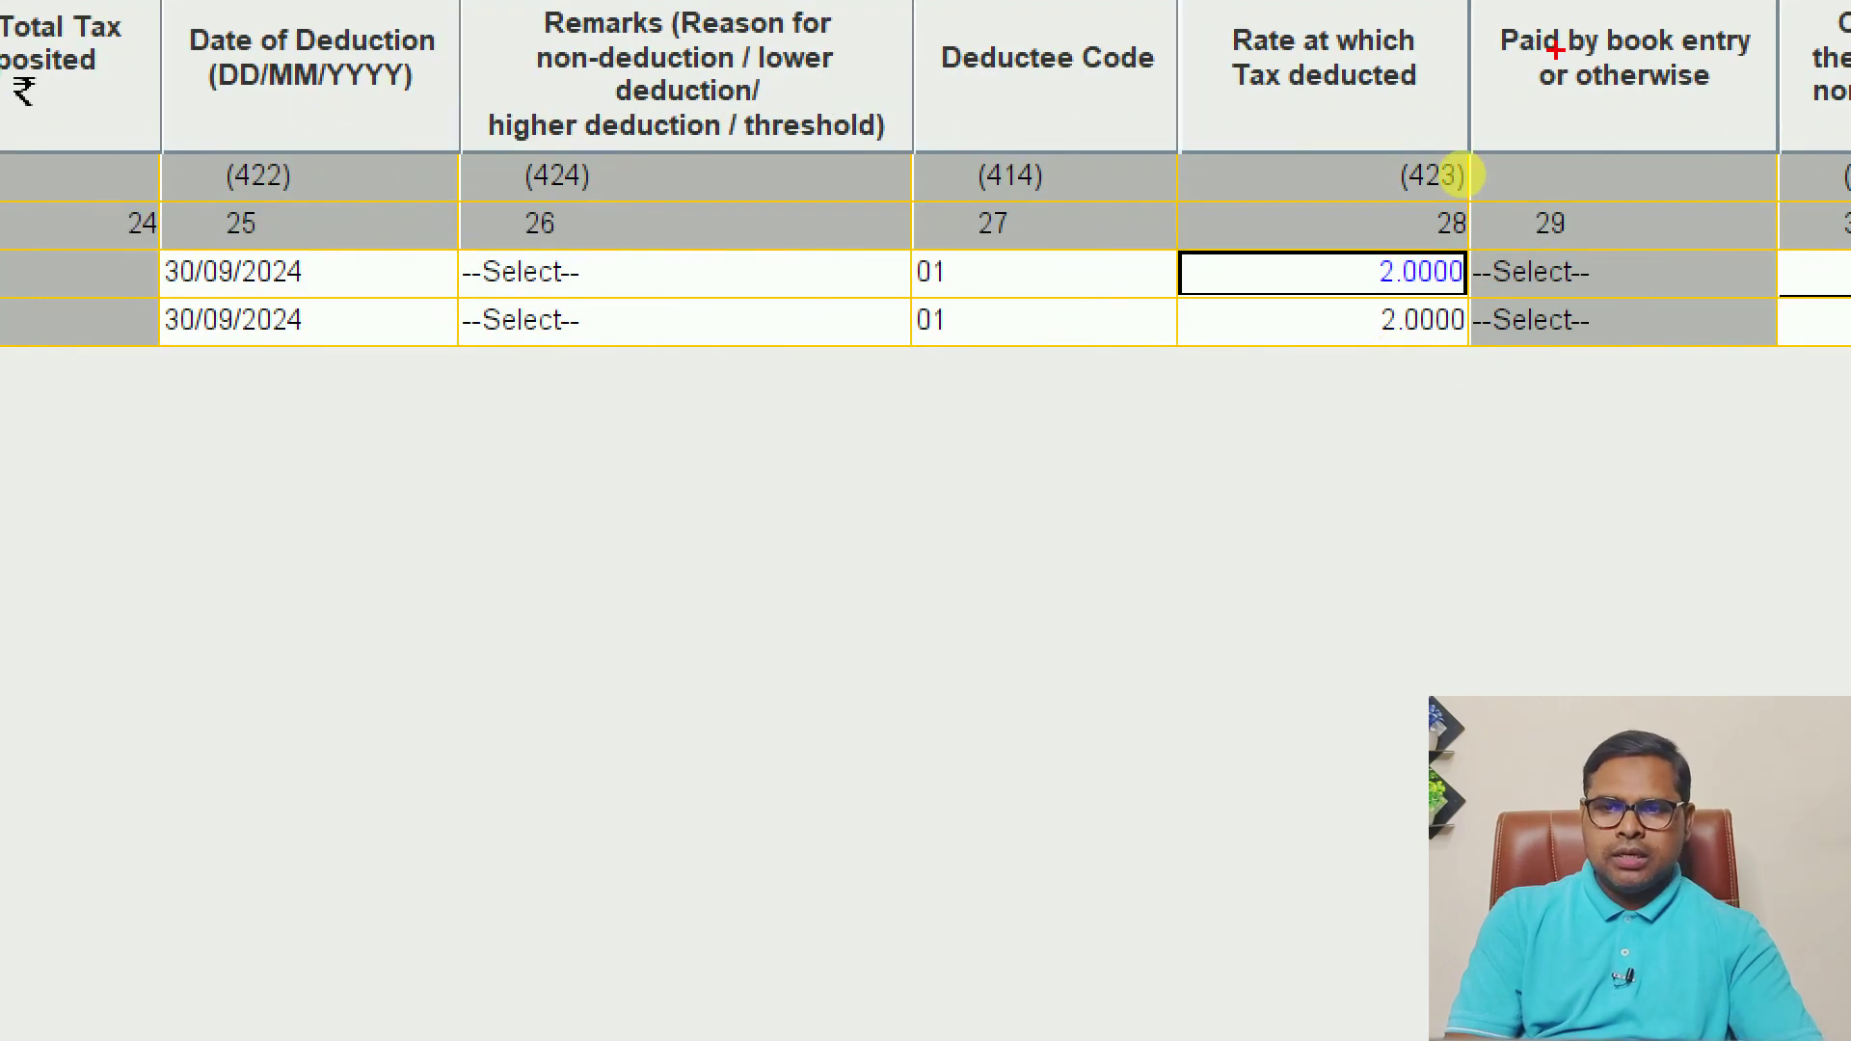
mouse_move(1485, 280)
mouse_down()
mouse_move(1576, 289)
mouse_move(1492, 272)
mouse_up()
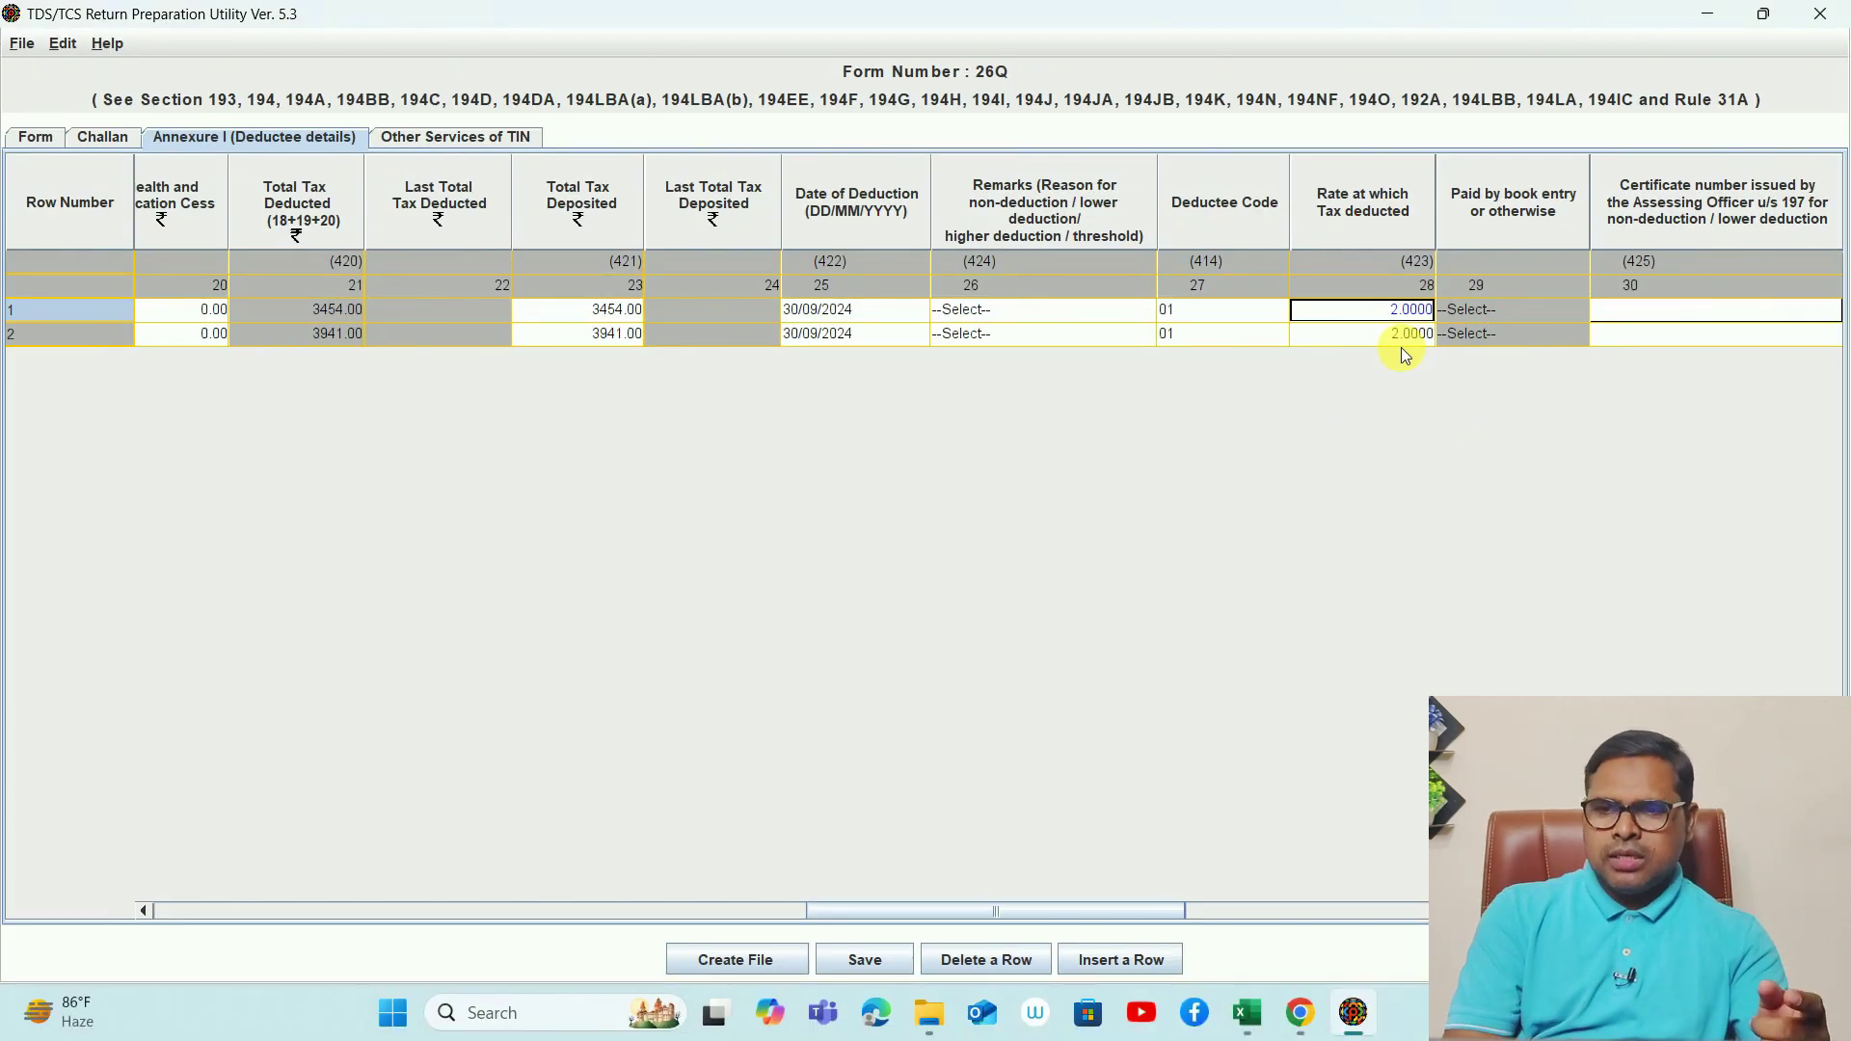
key(Tab)
key(Tab)
key(Tab)
key(Tab)
key(Tab)
key(Tab)
key(Tab)
key(Tab)
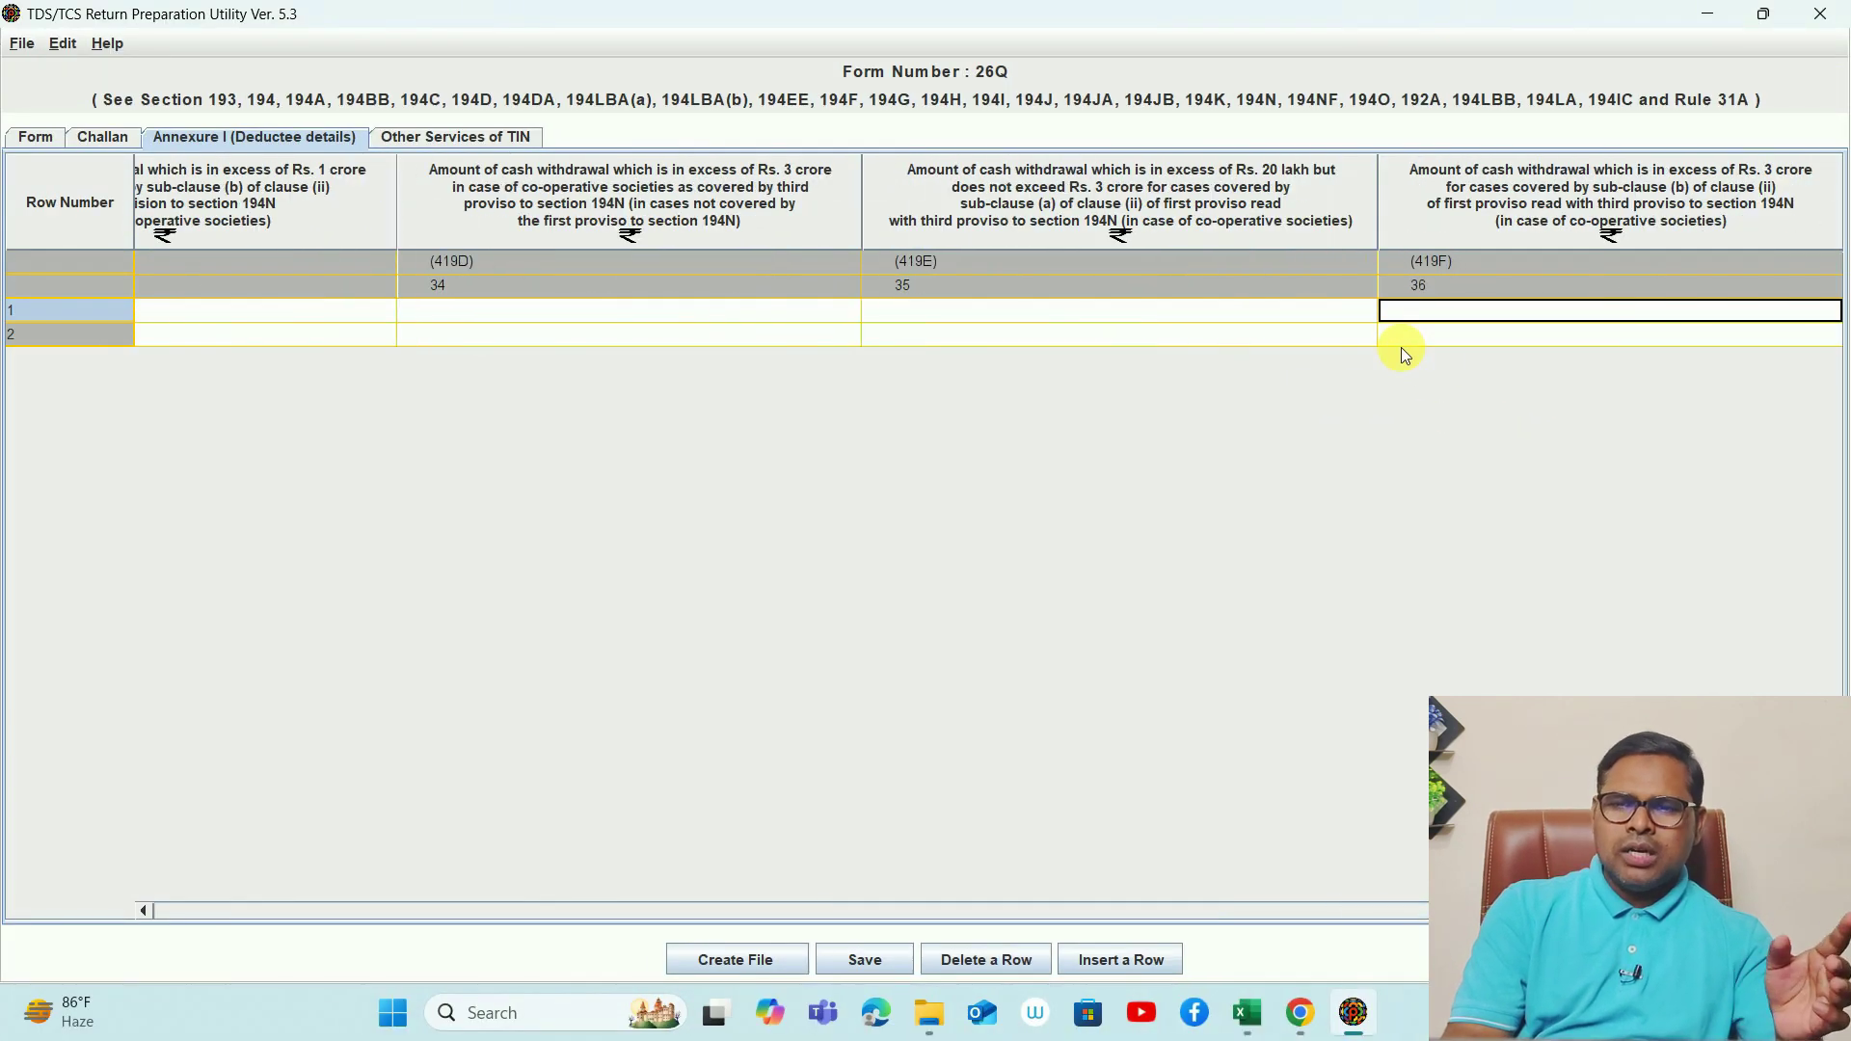
click(1402, 345)
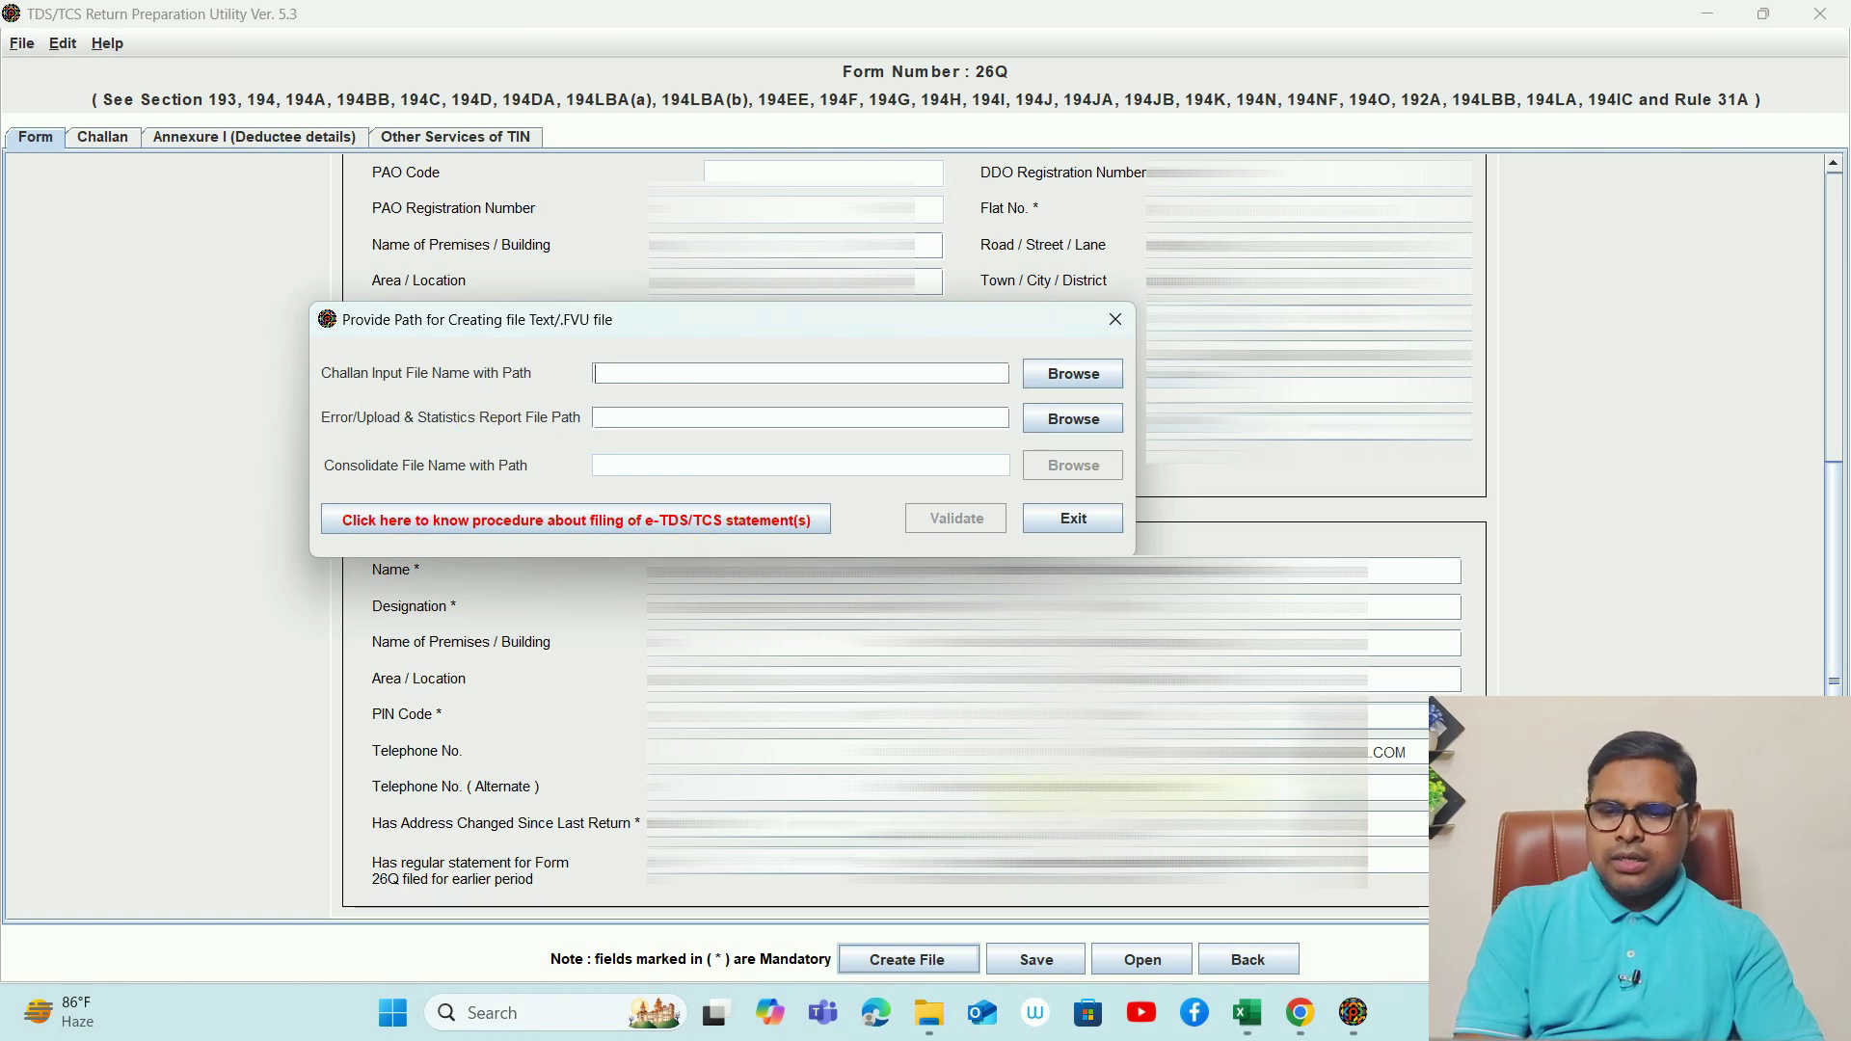
- In the e-Filing portal, go to e-Pay Tax's Challan Status Inquiry (CSI) File section
mouse_move(1303, 1019)
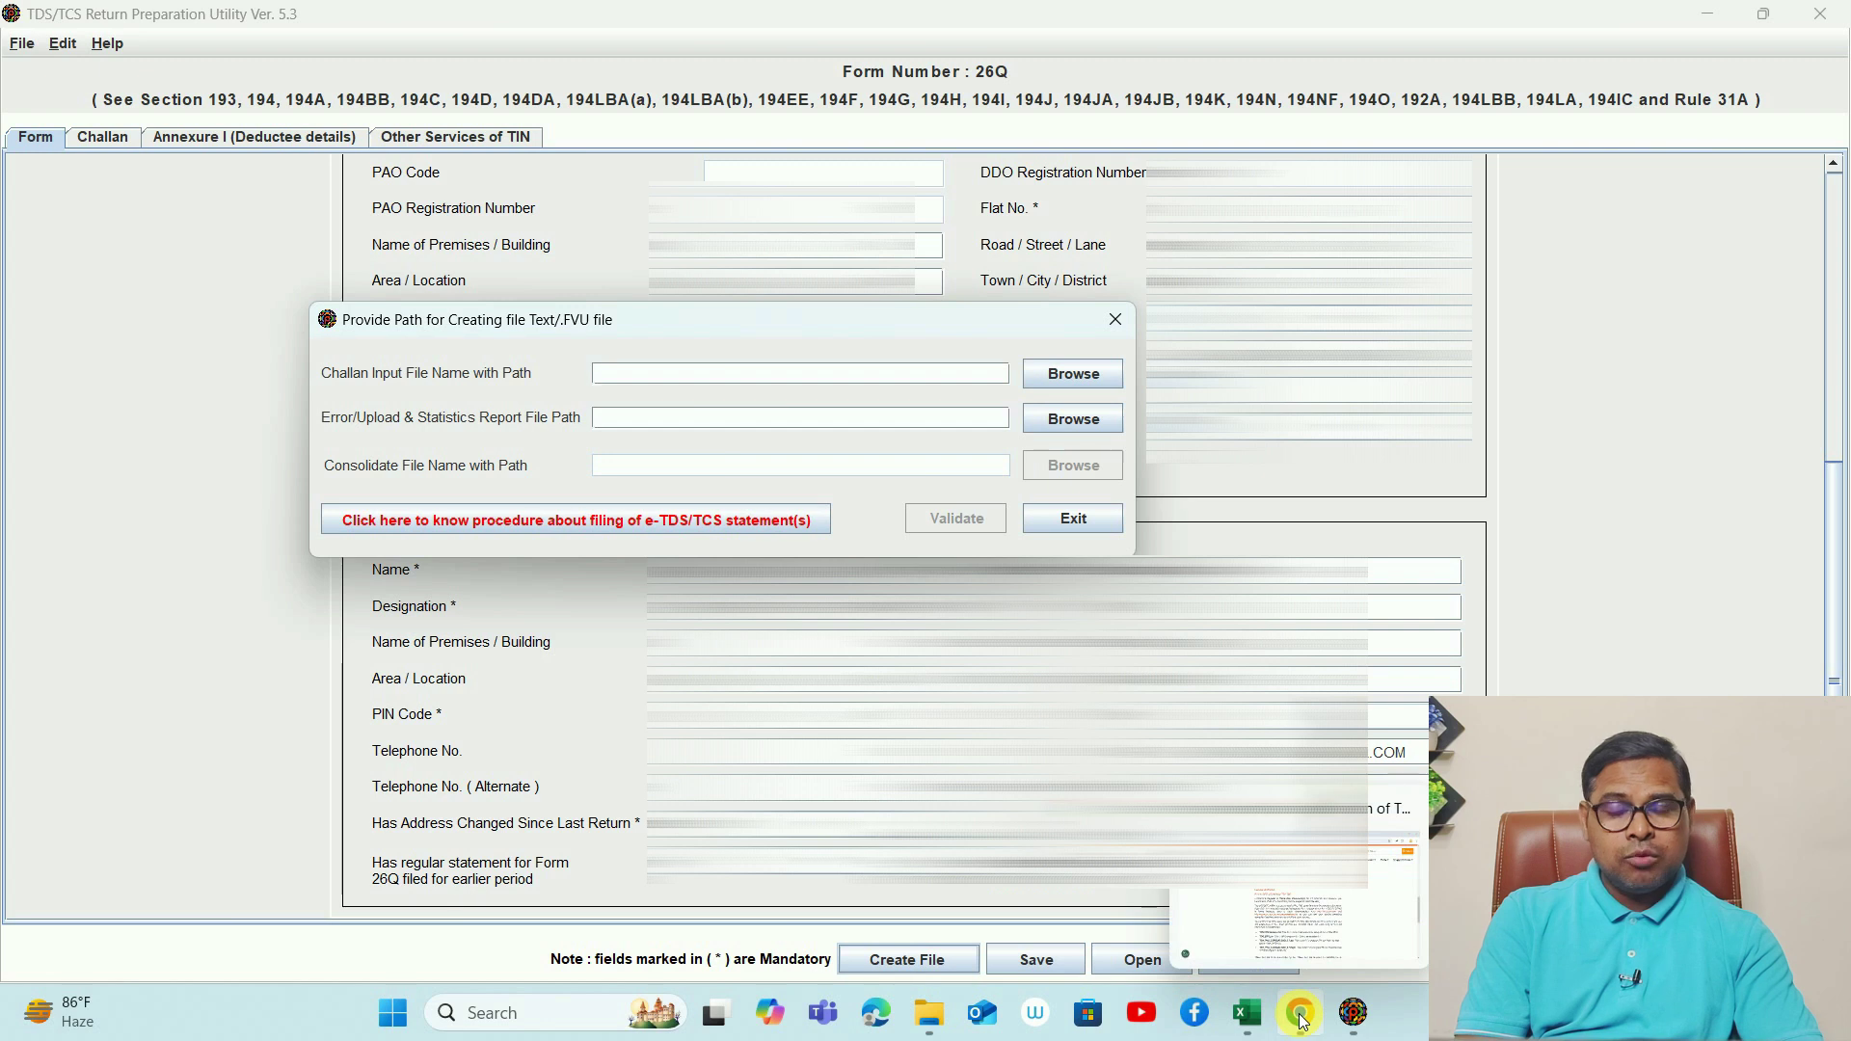
click(1302, 1020)
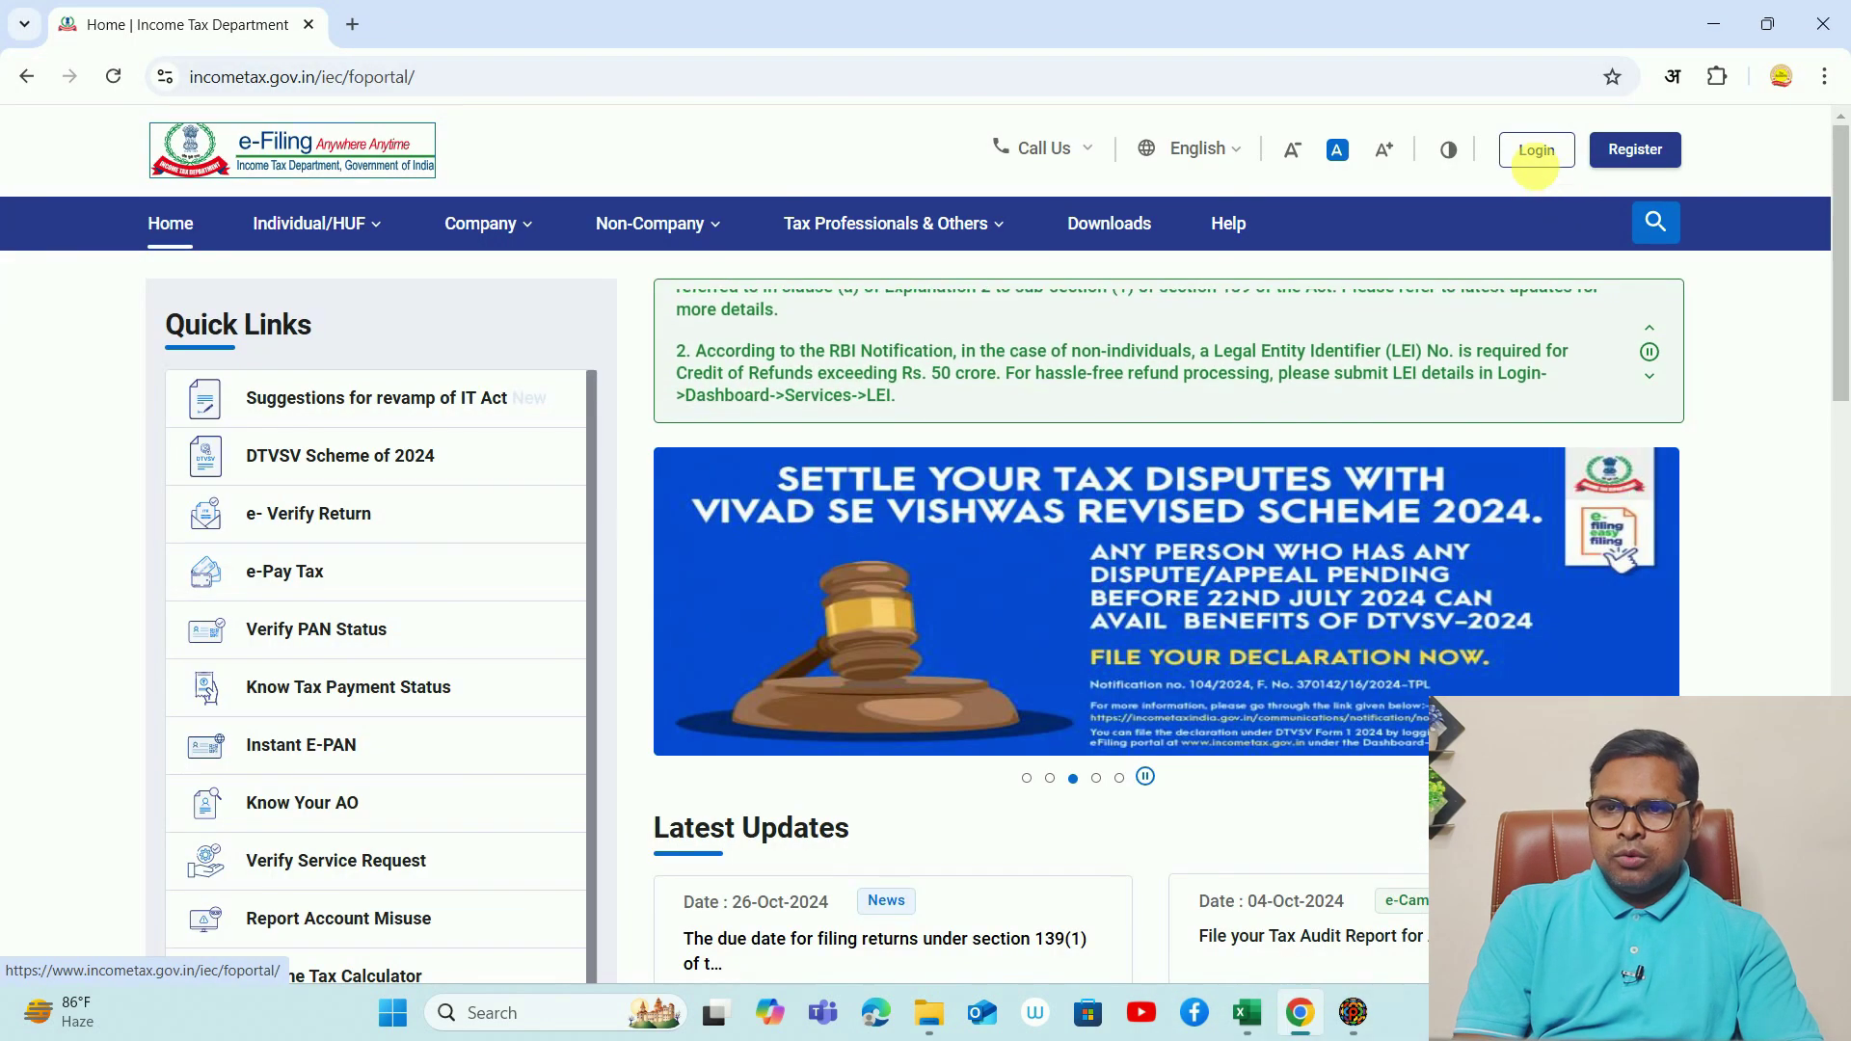
click(1537, 154)
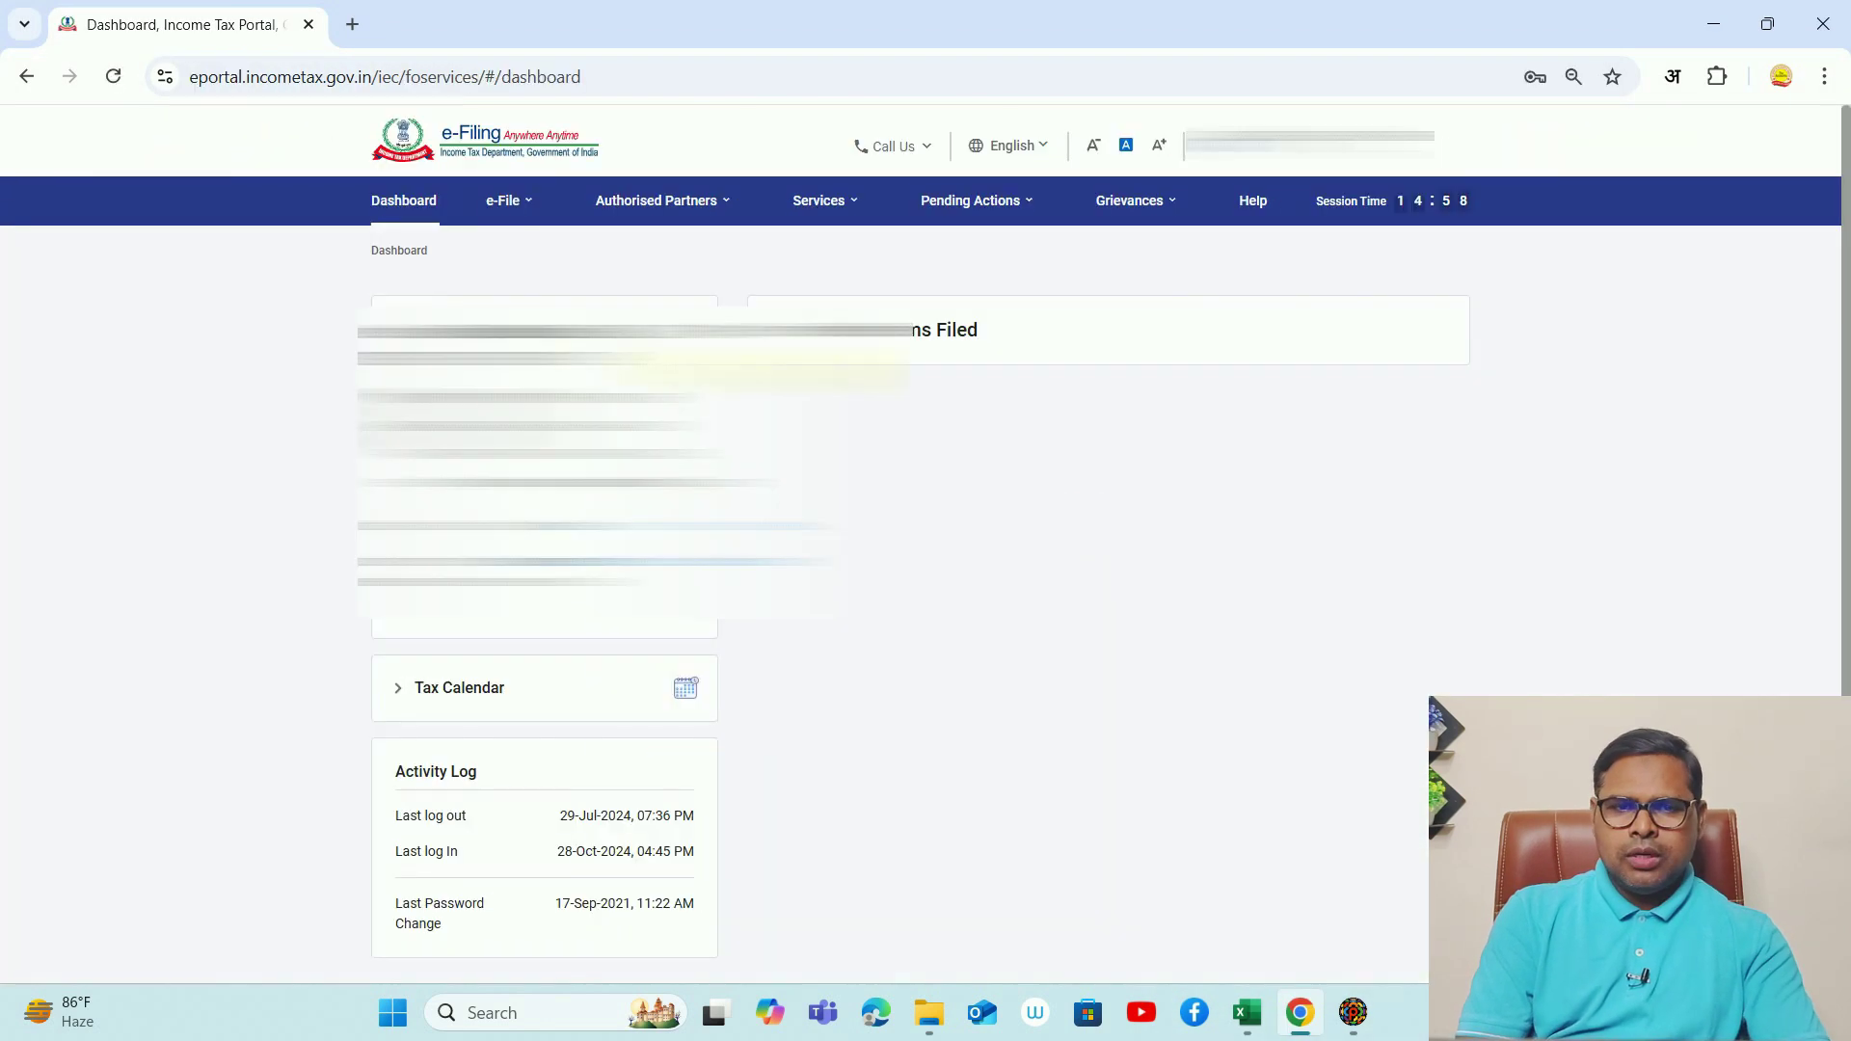
click(506, 201)
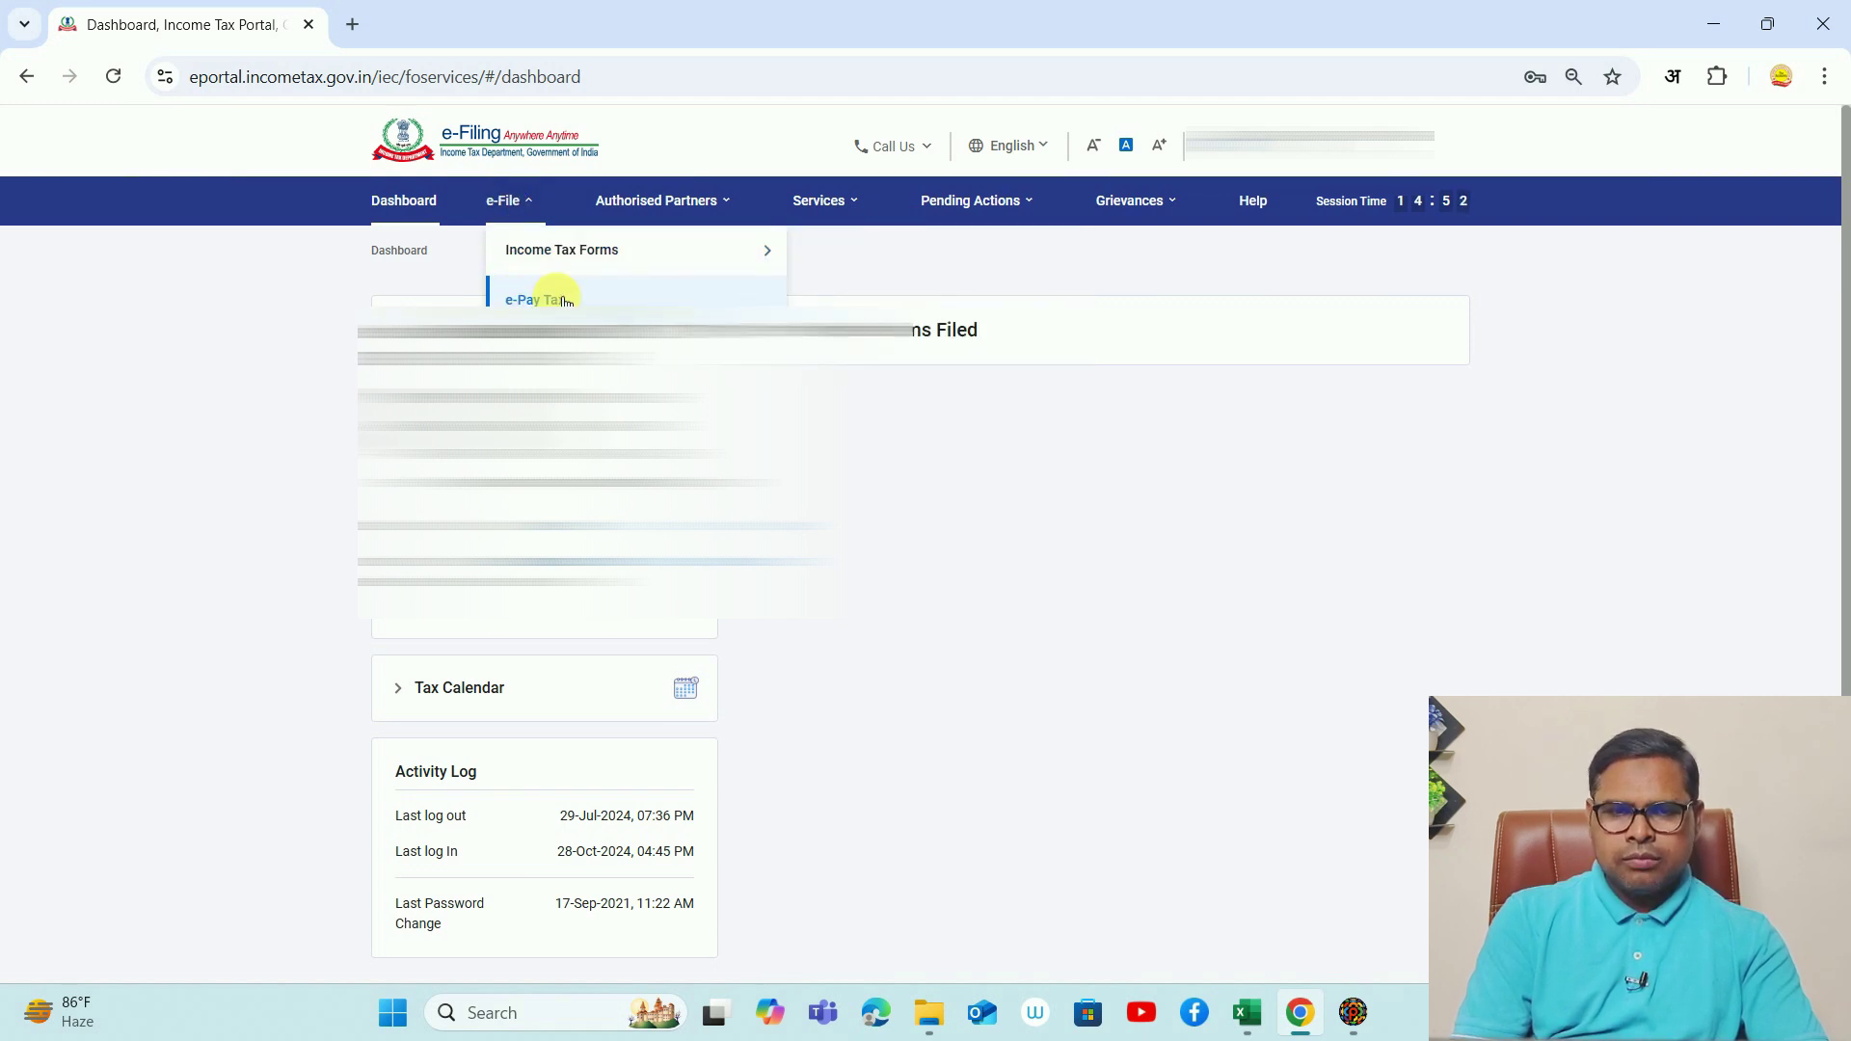
click(564, 300)
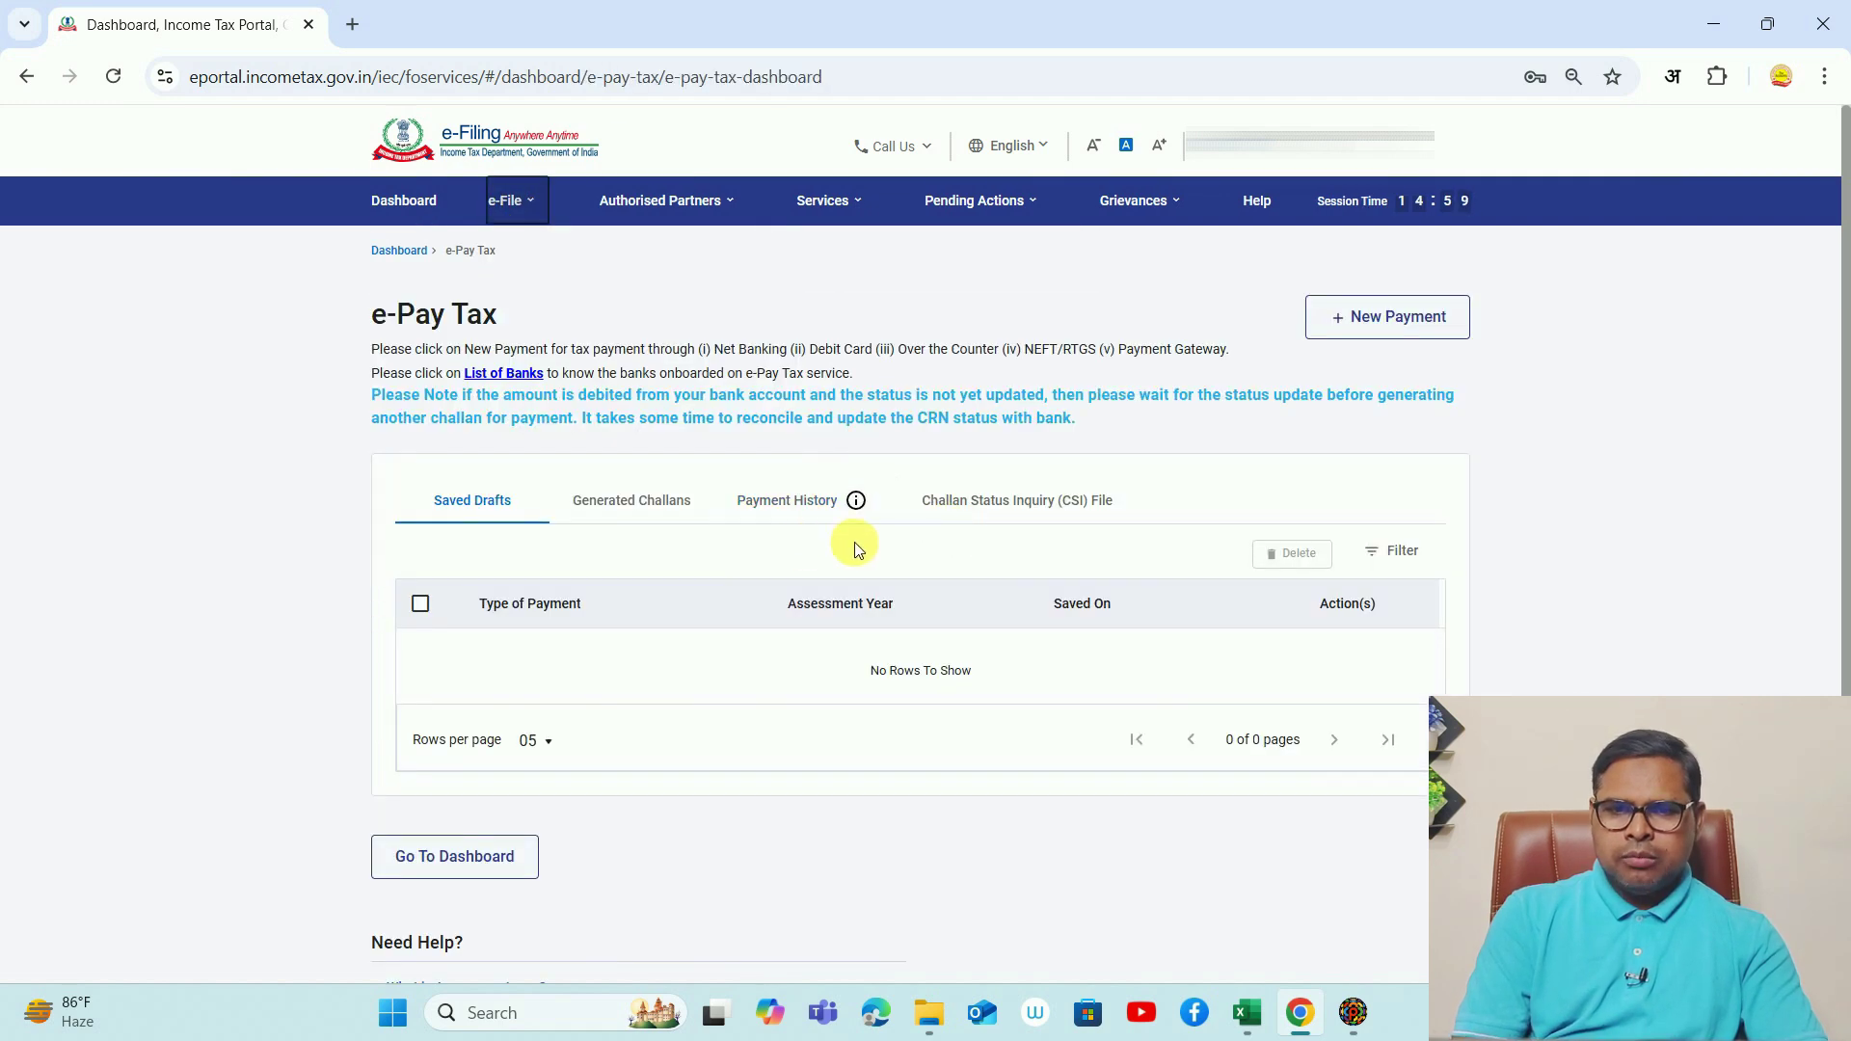
click(1034, 511)
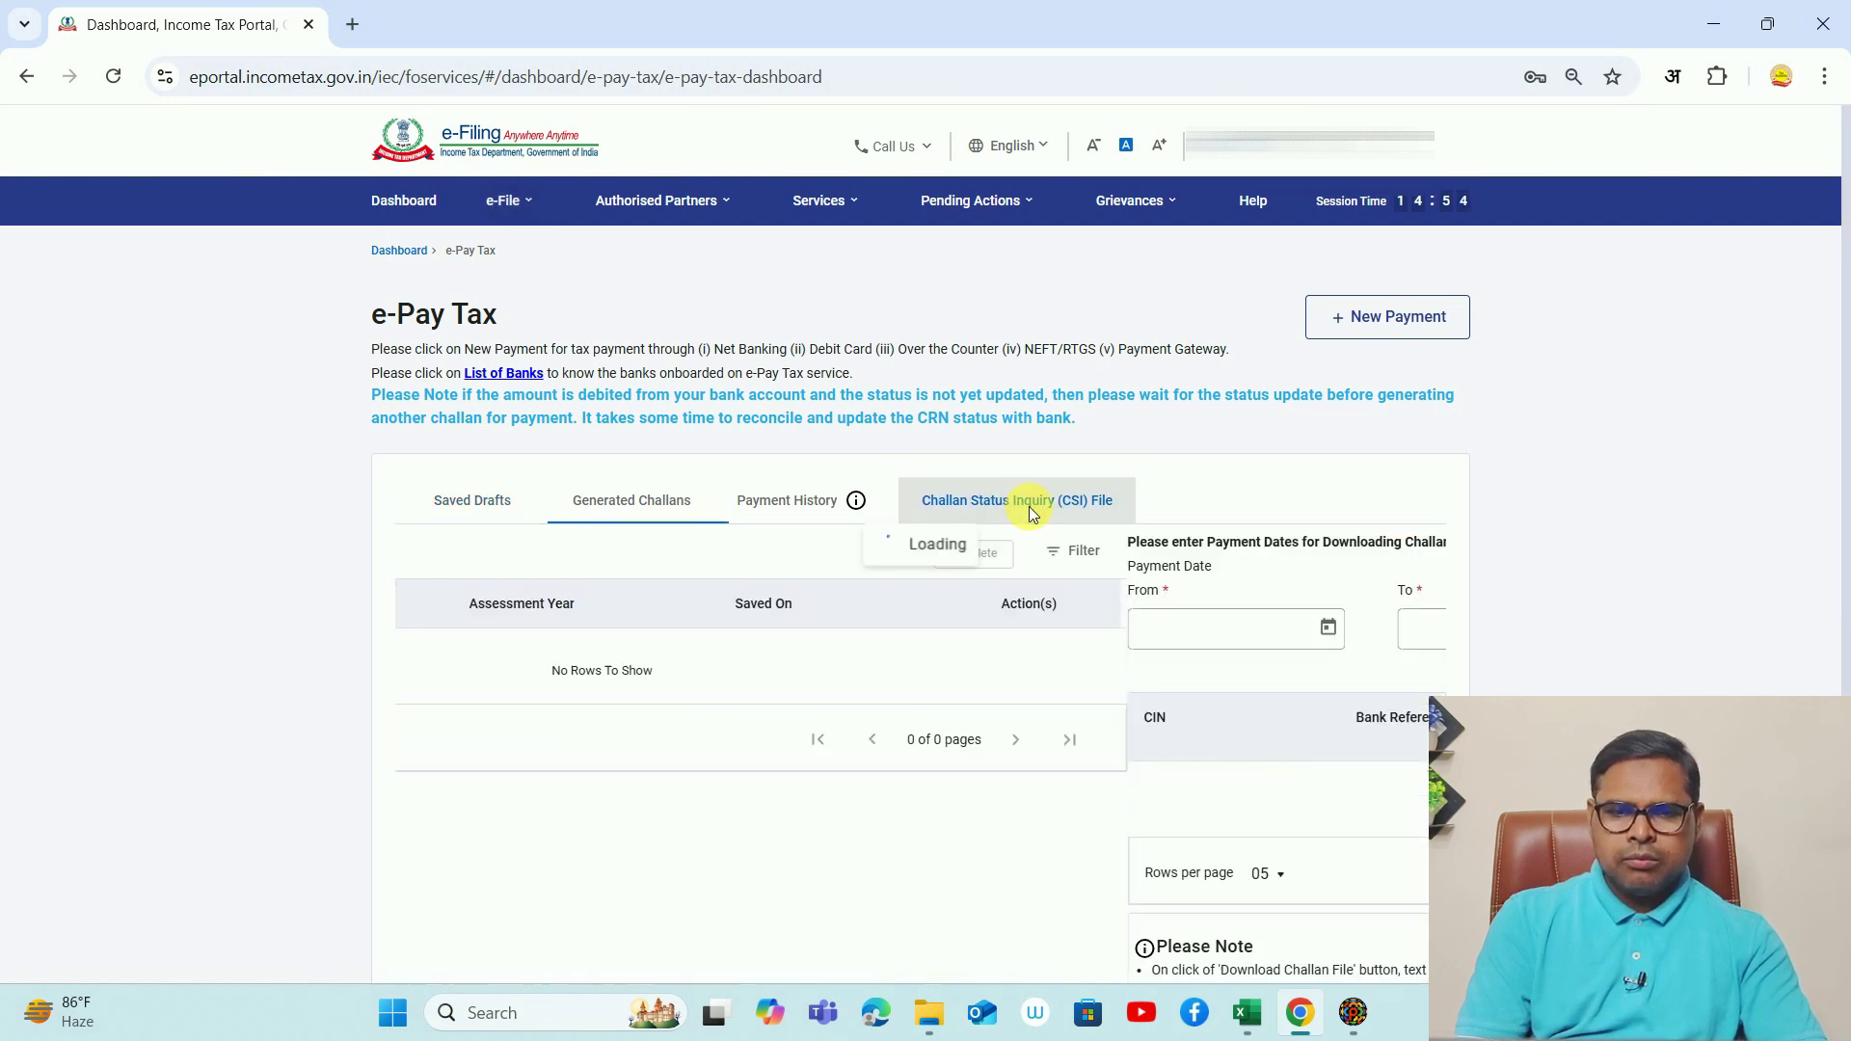
- Filter challans paid 01-Oct-2024 to 29-Oct-2024 and download the CSI file
click(574, 629)
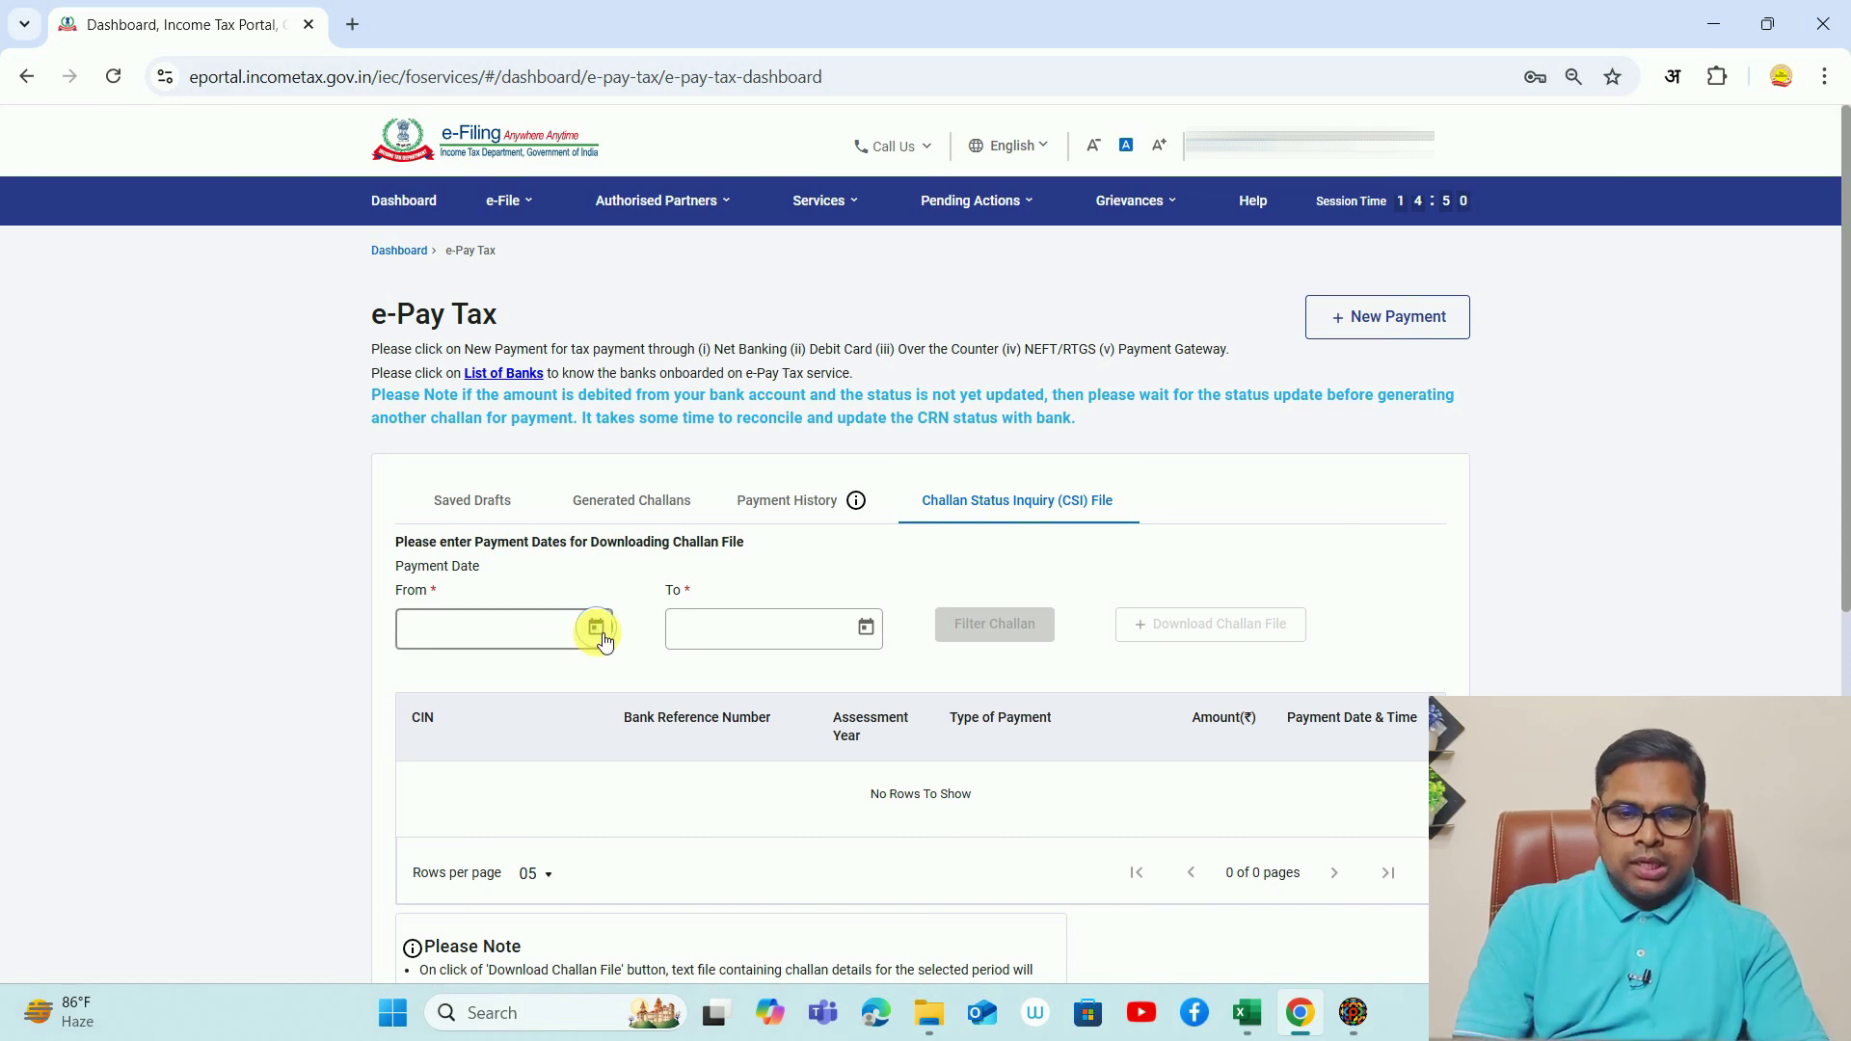
click(596, 627)
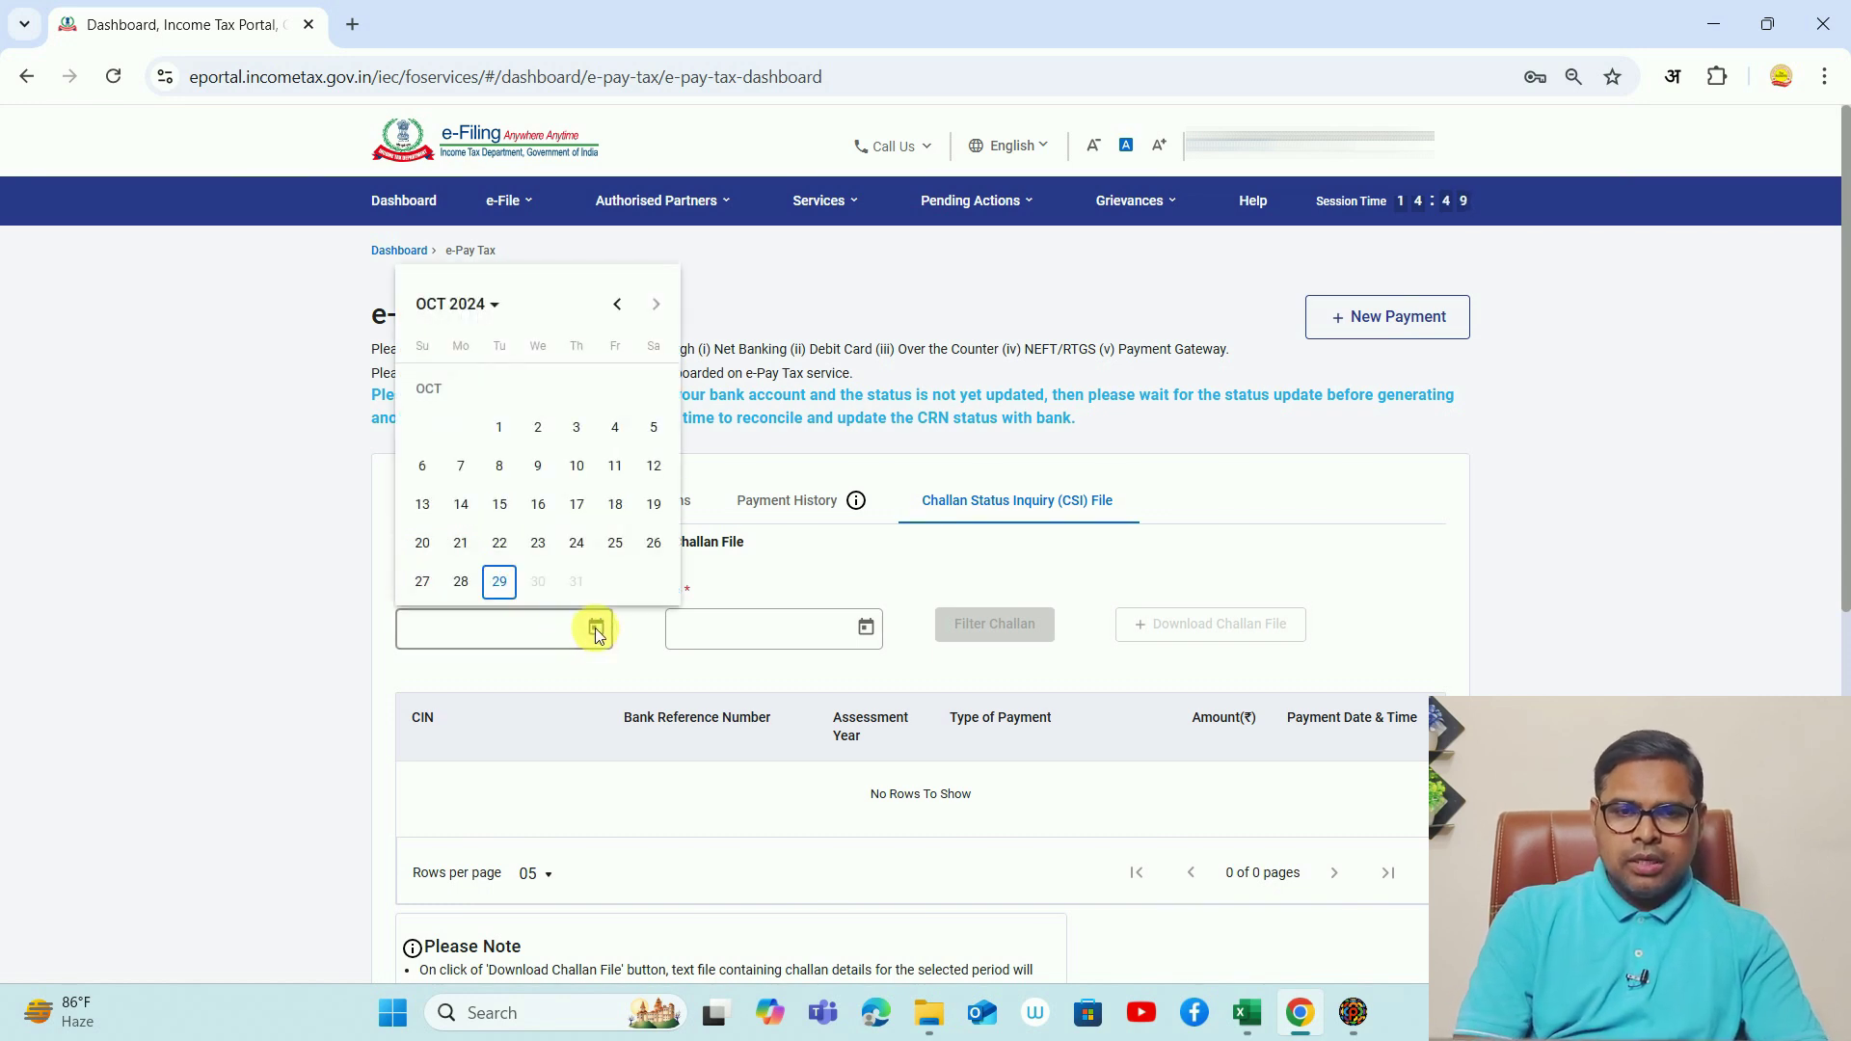
click(498, 427)
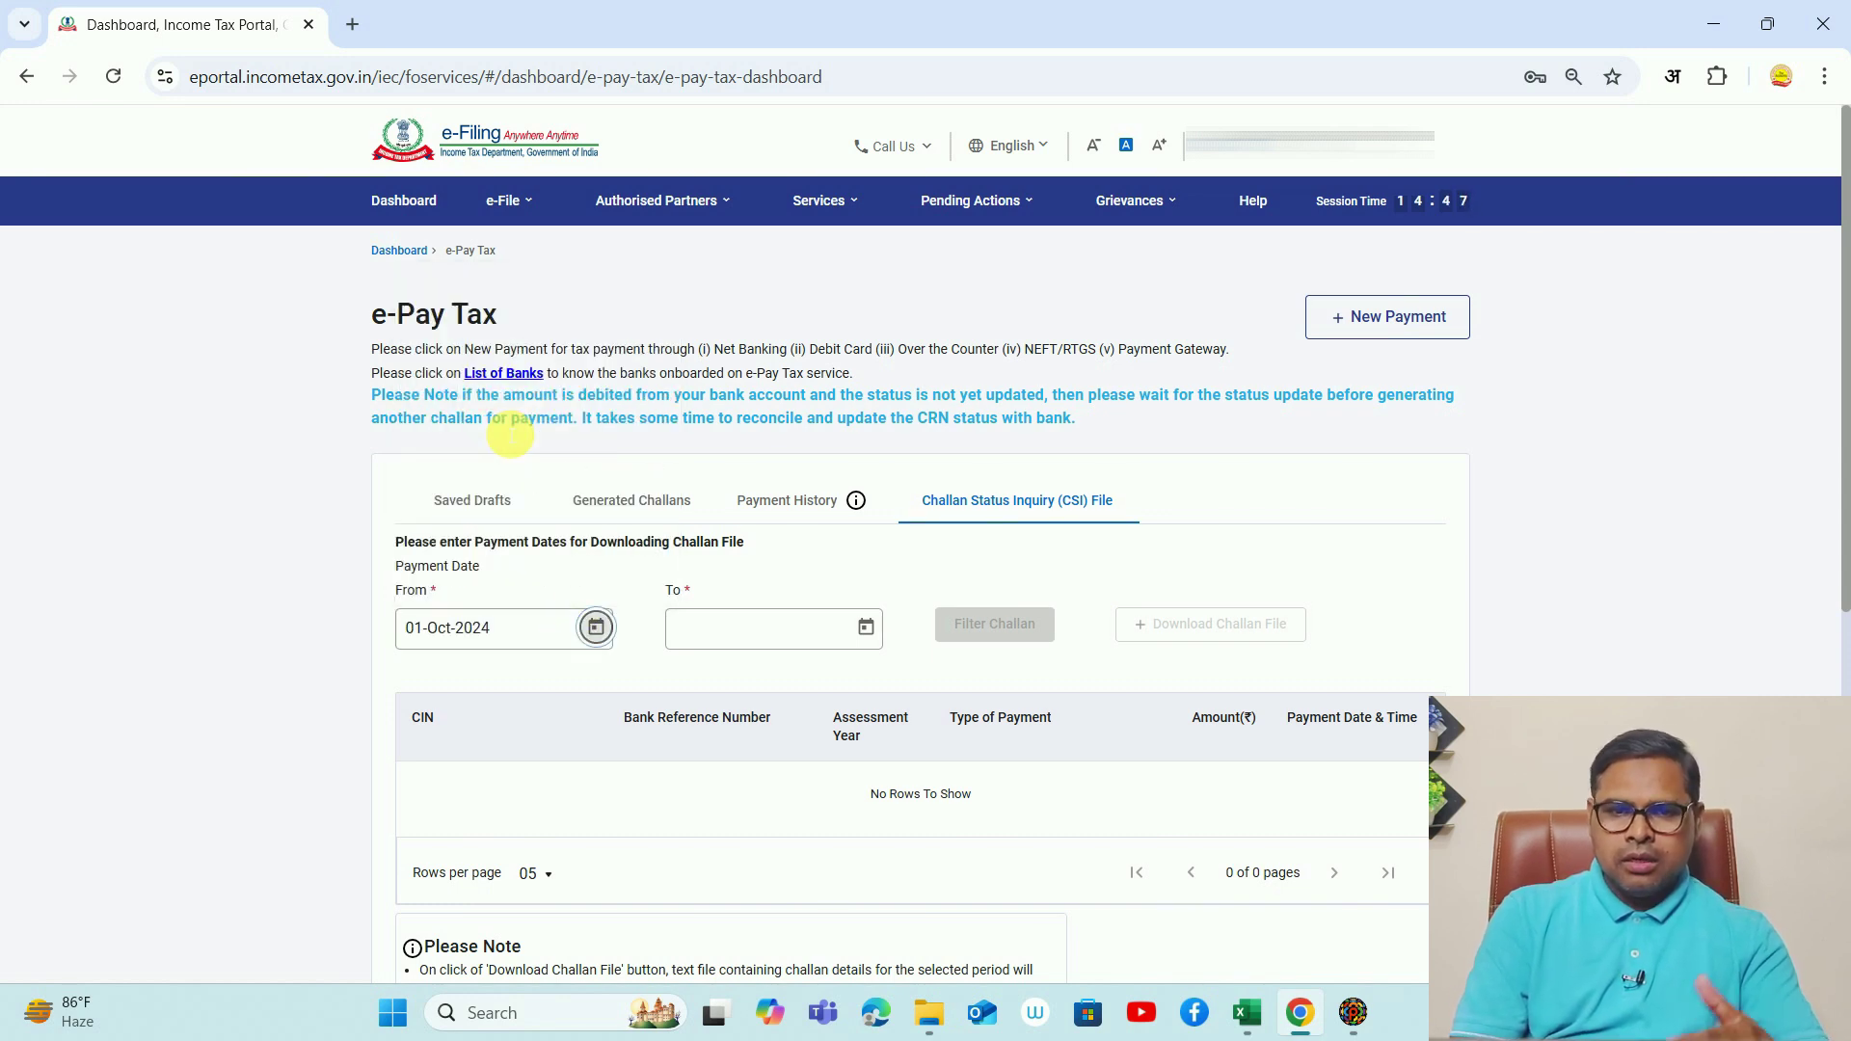
click(867, 628)
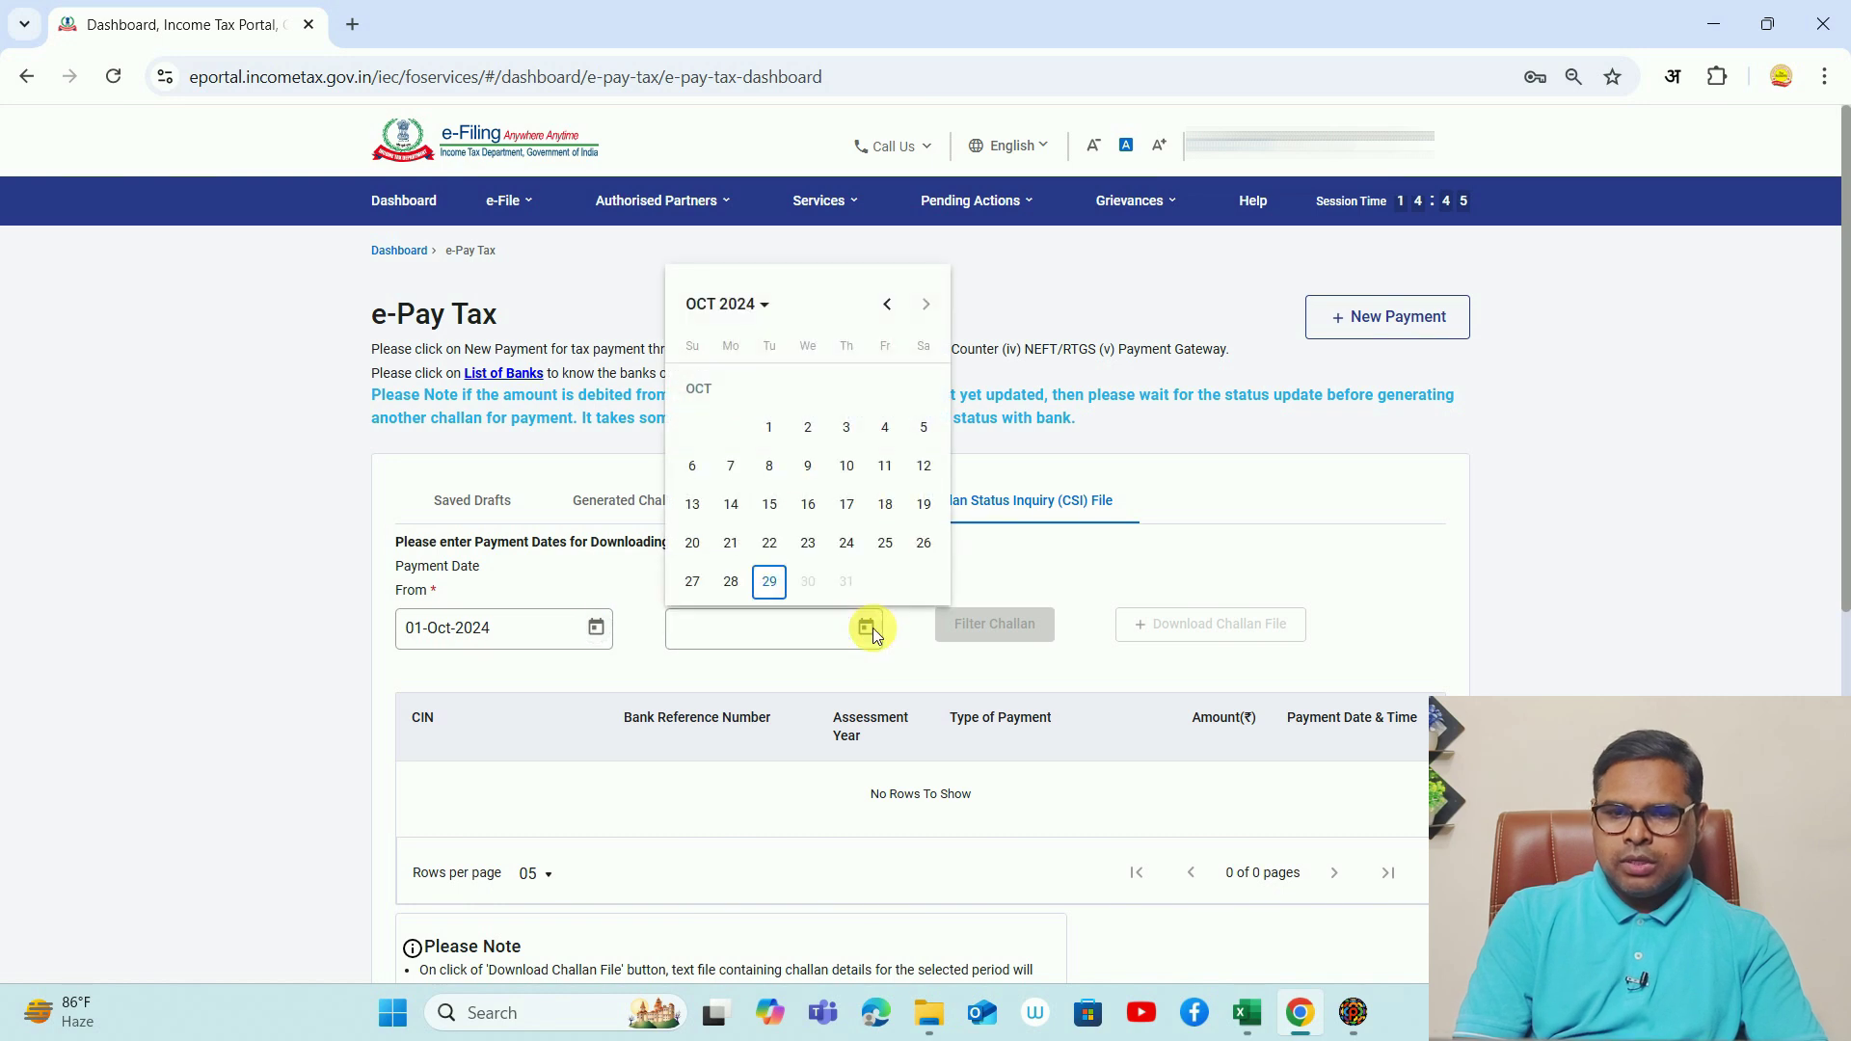
click(770, 582)
click(992, 623)
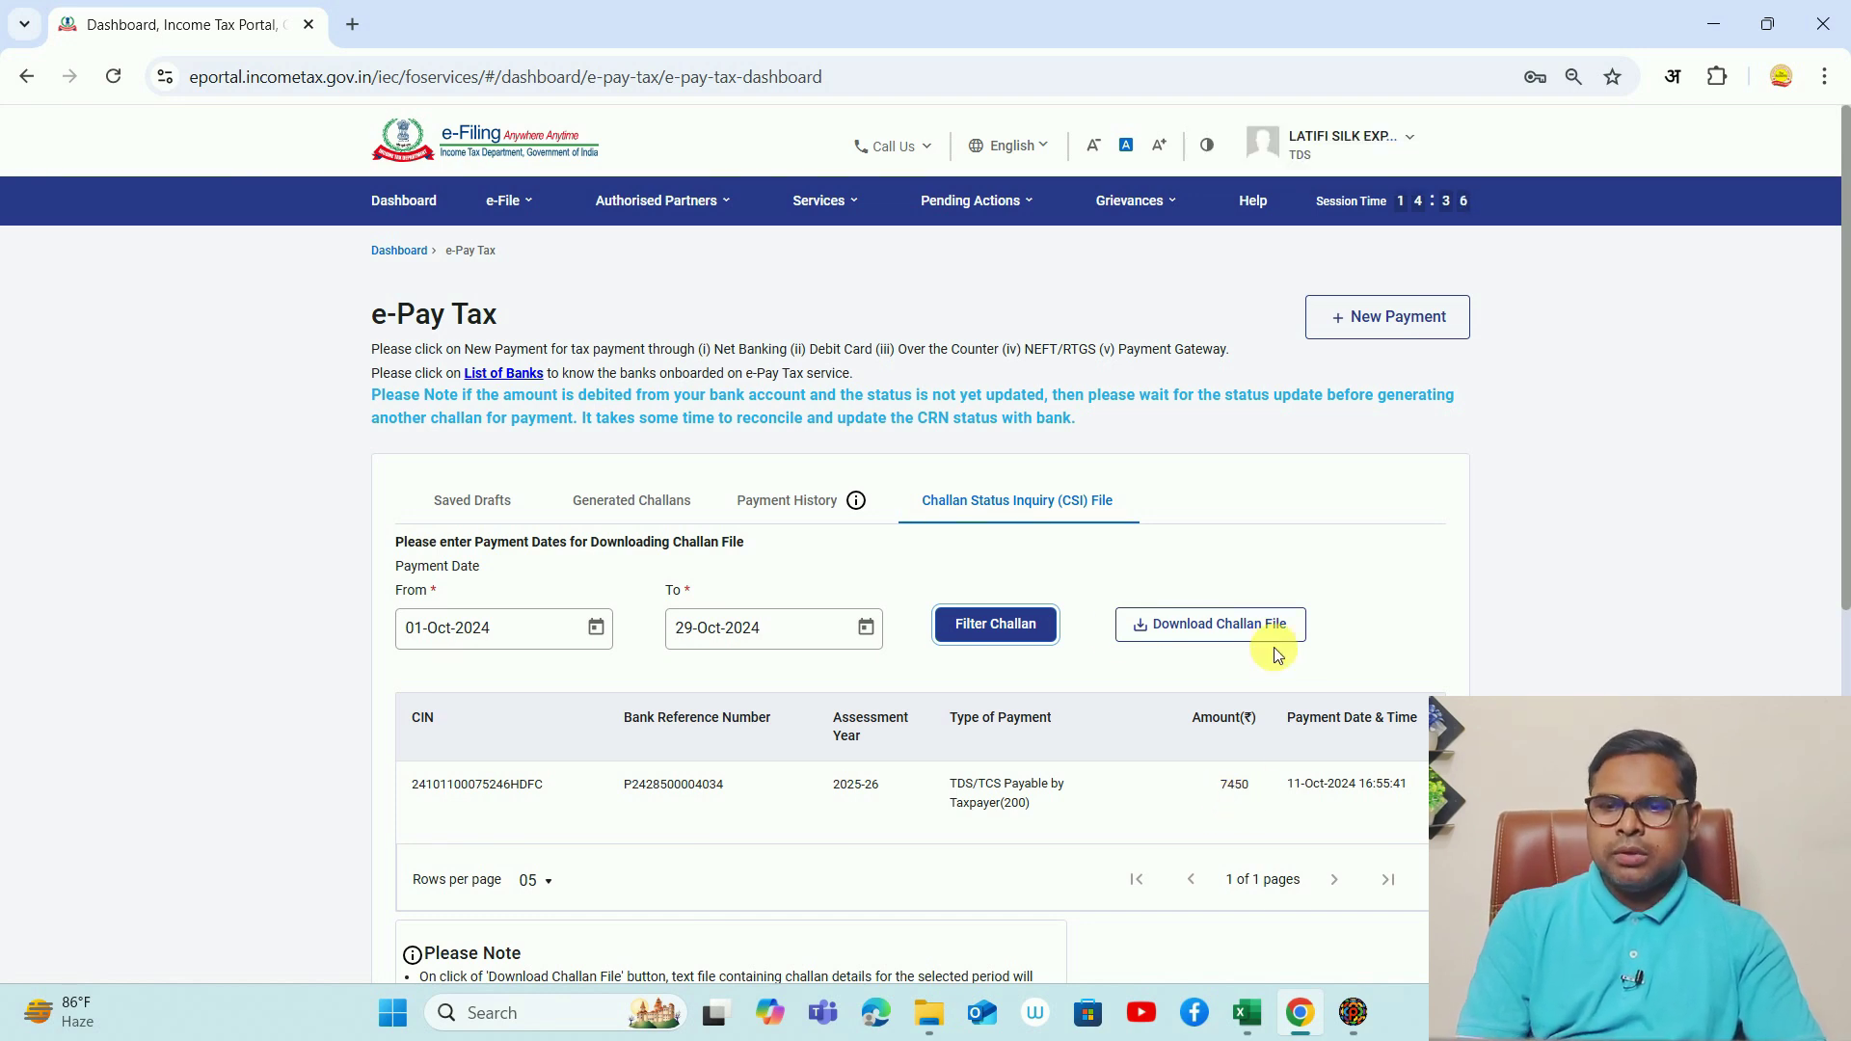
click(1239, 646)
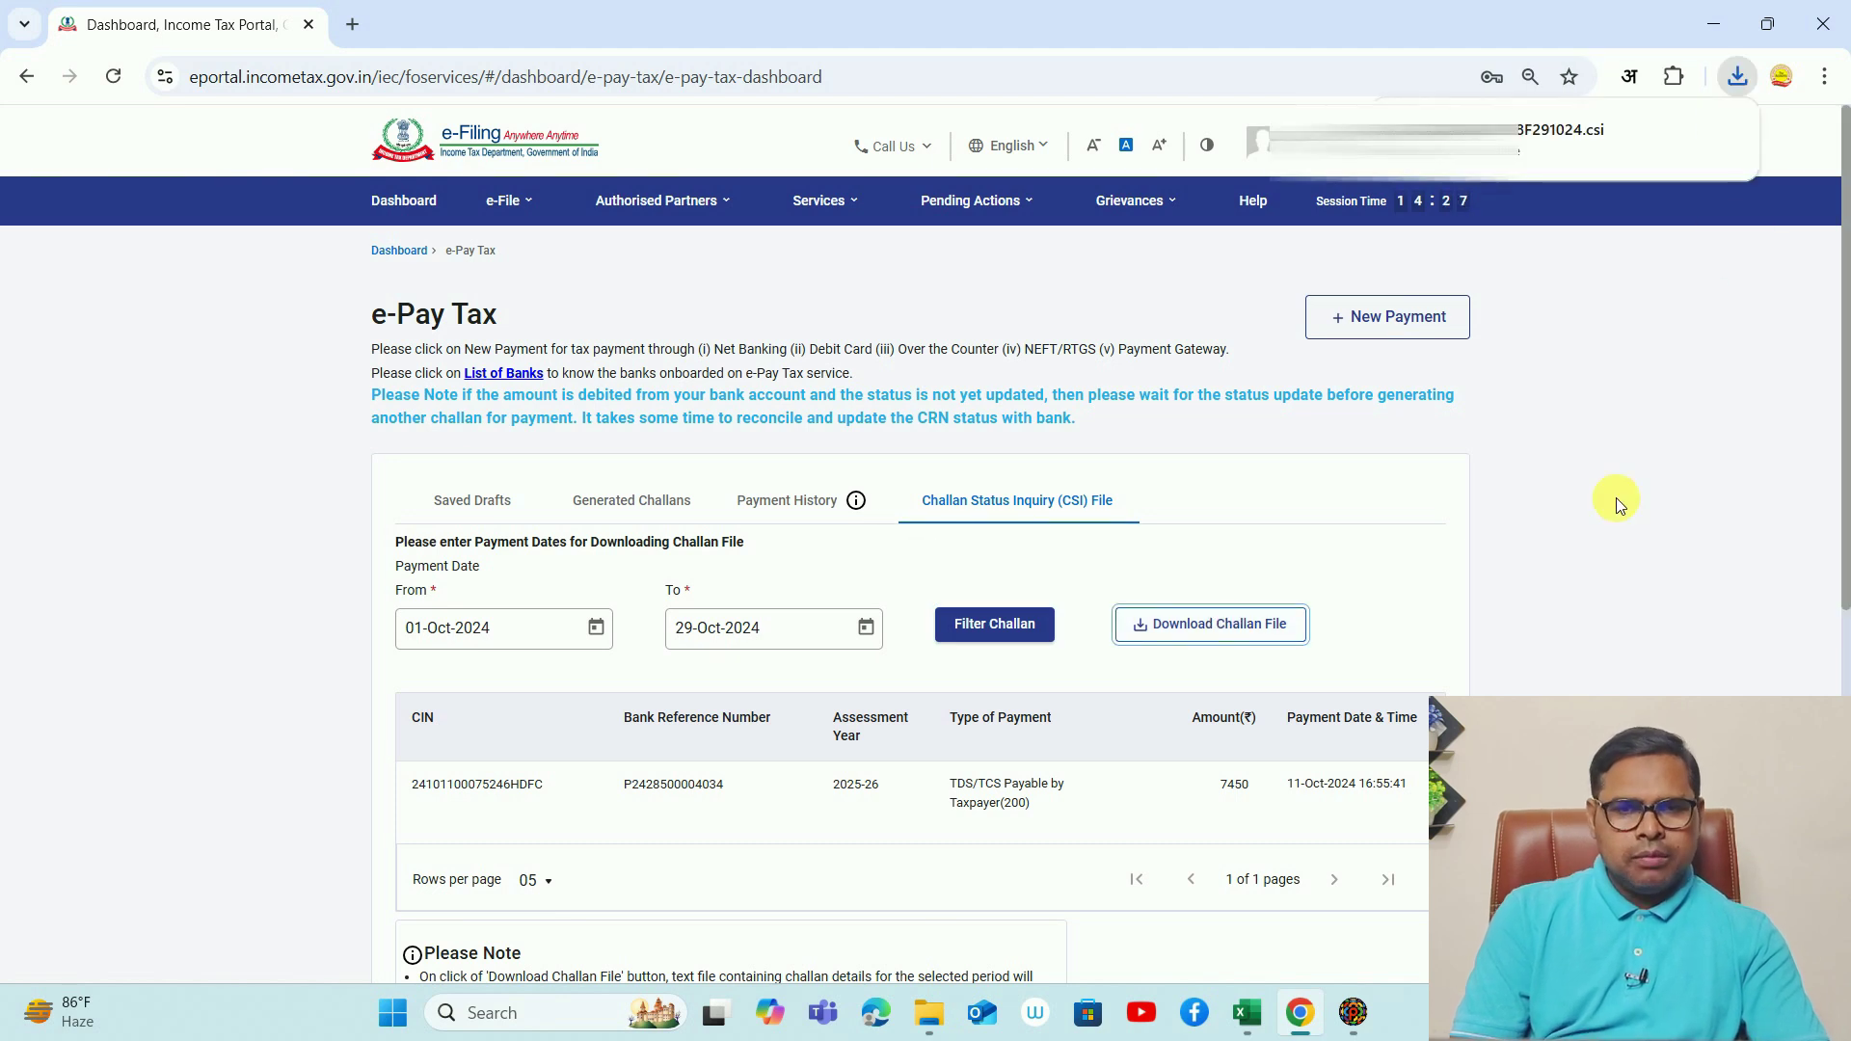
key(alt+Tab)
click(1077, 329)
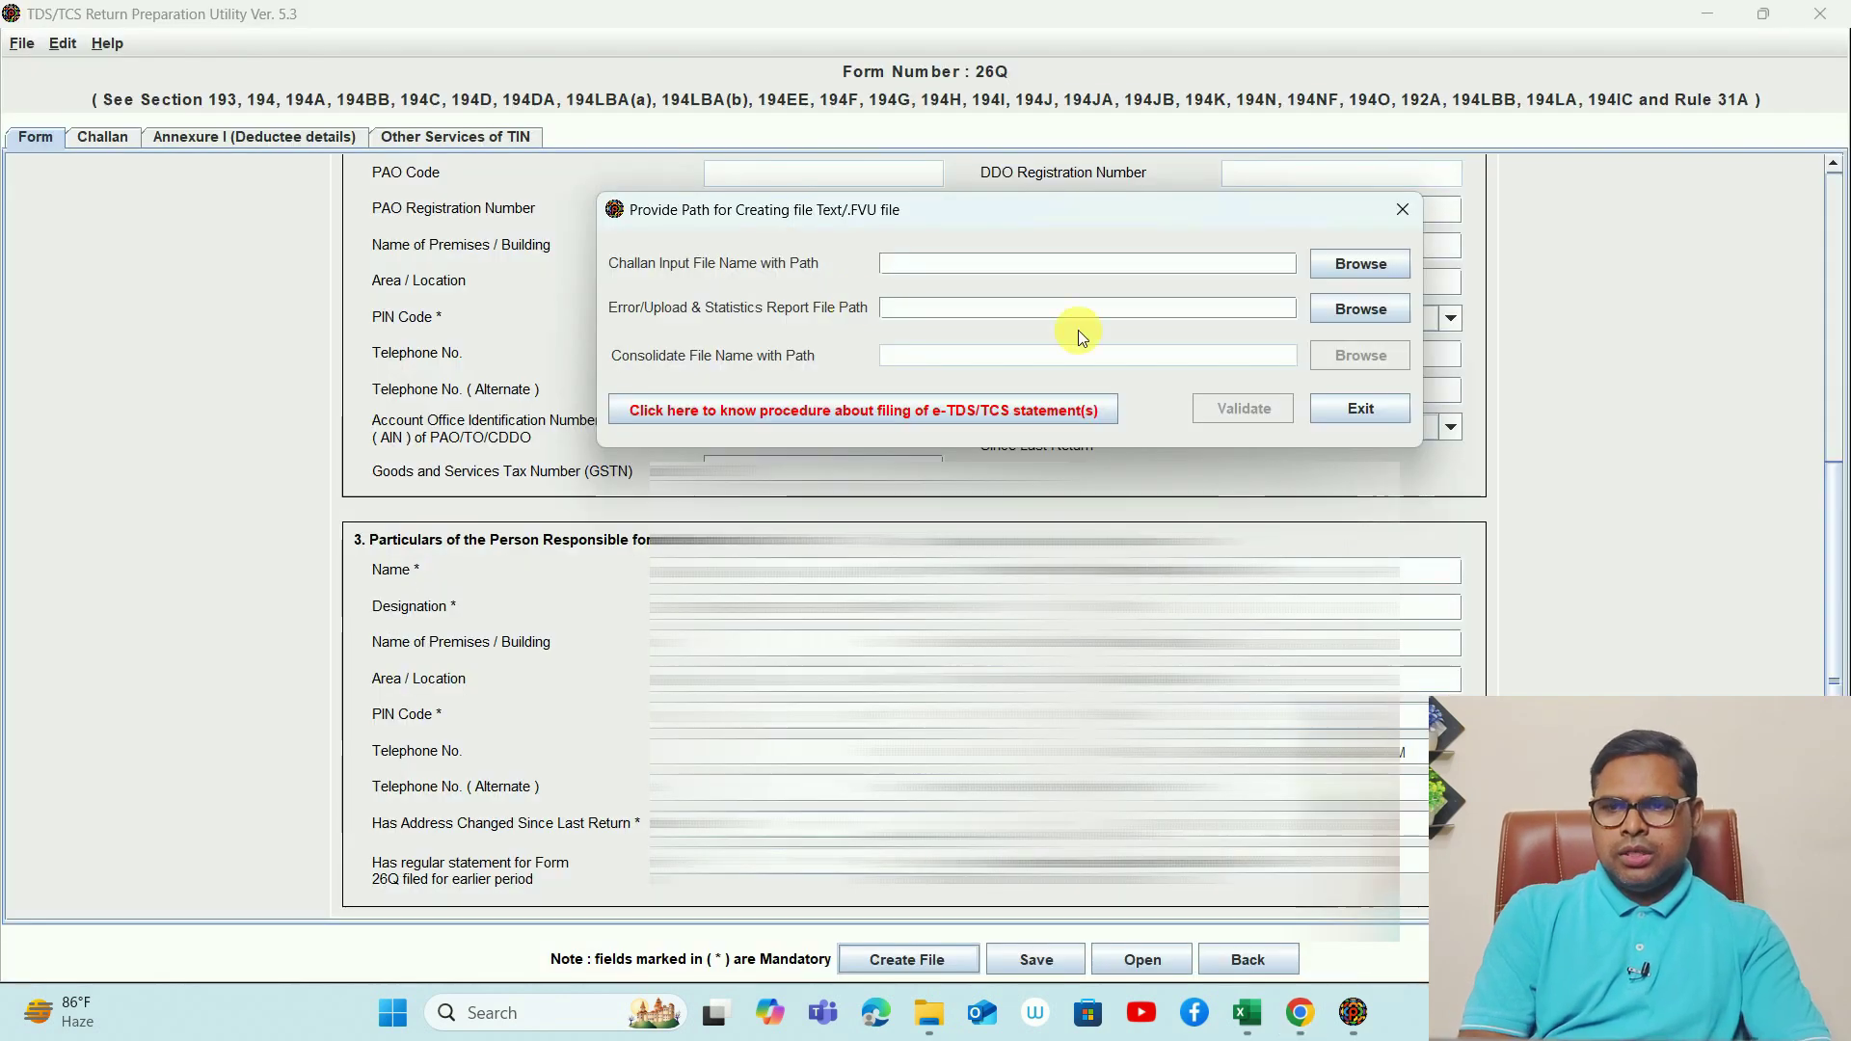
- Select the downloaded CSI file from Desktop's New folder (2) as the challan input
click(1361, 264)
click(1108, 184)
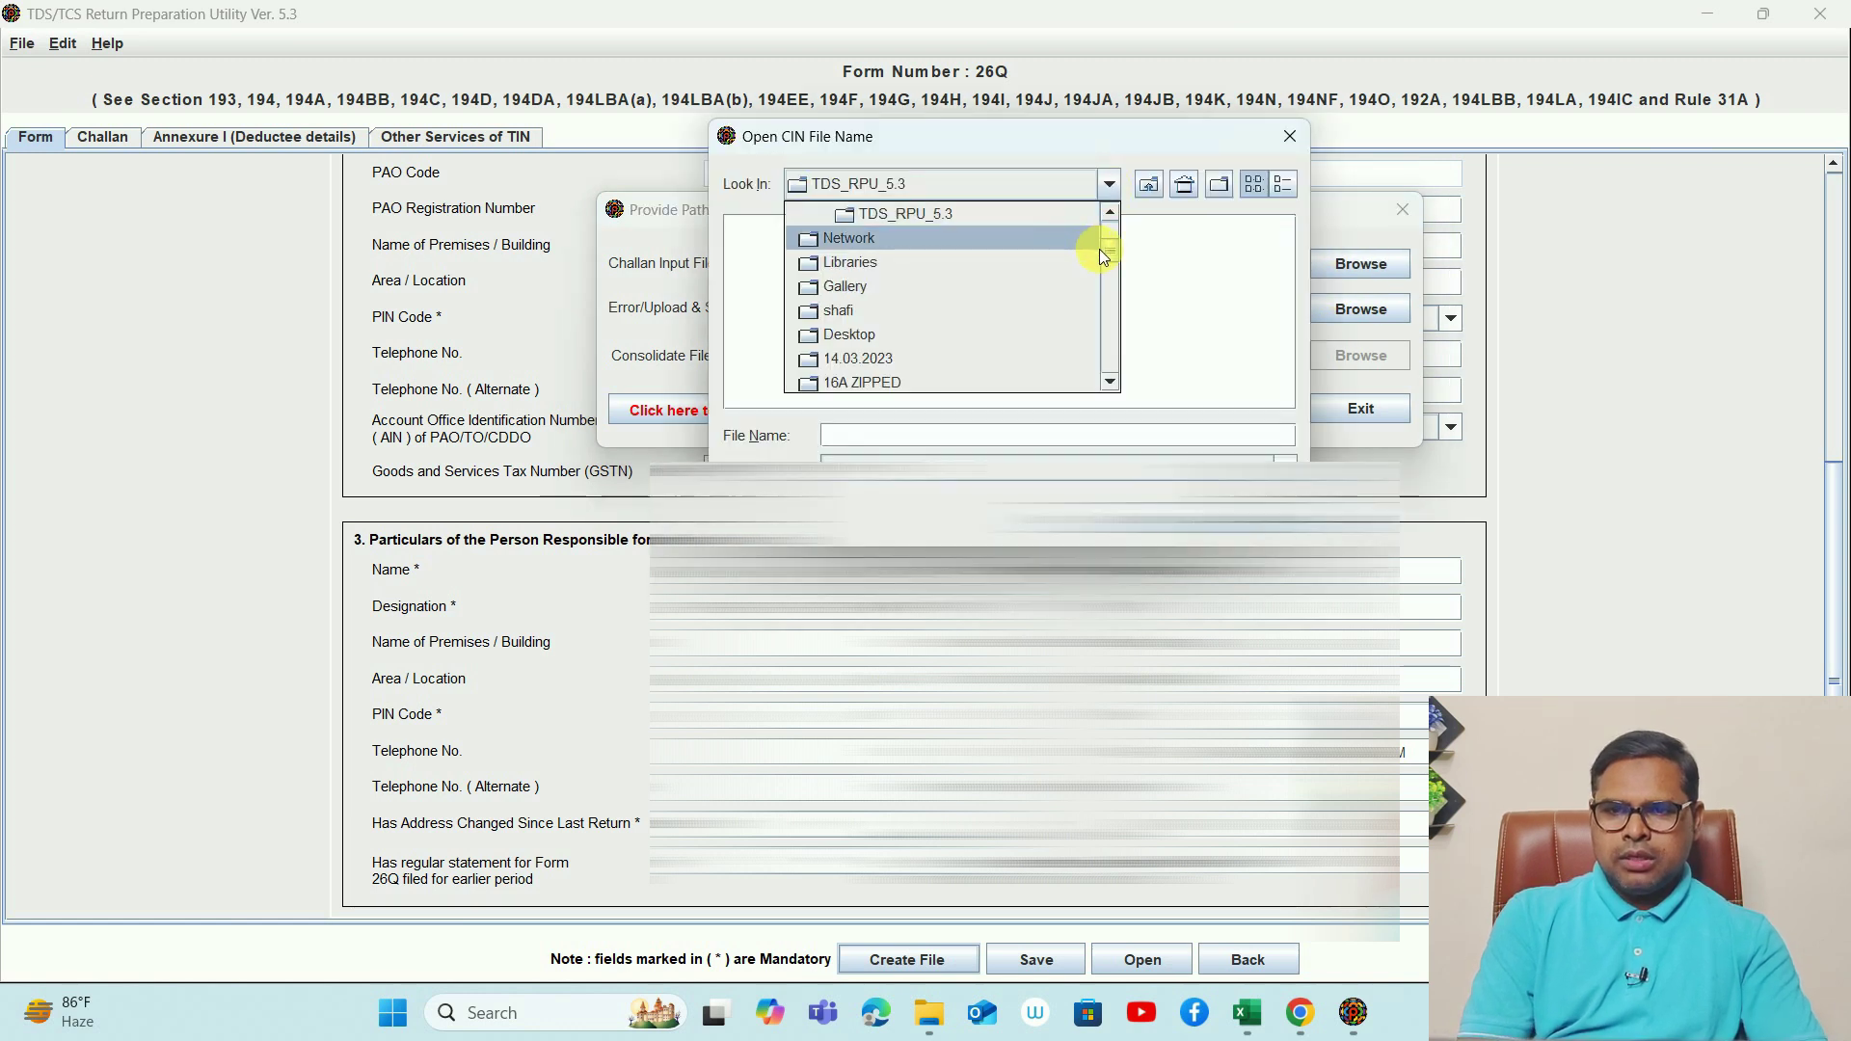
scroll(1007, 218, up, 2)
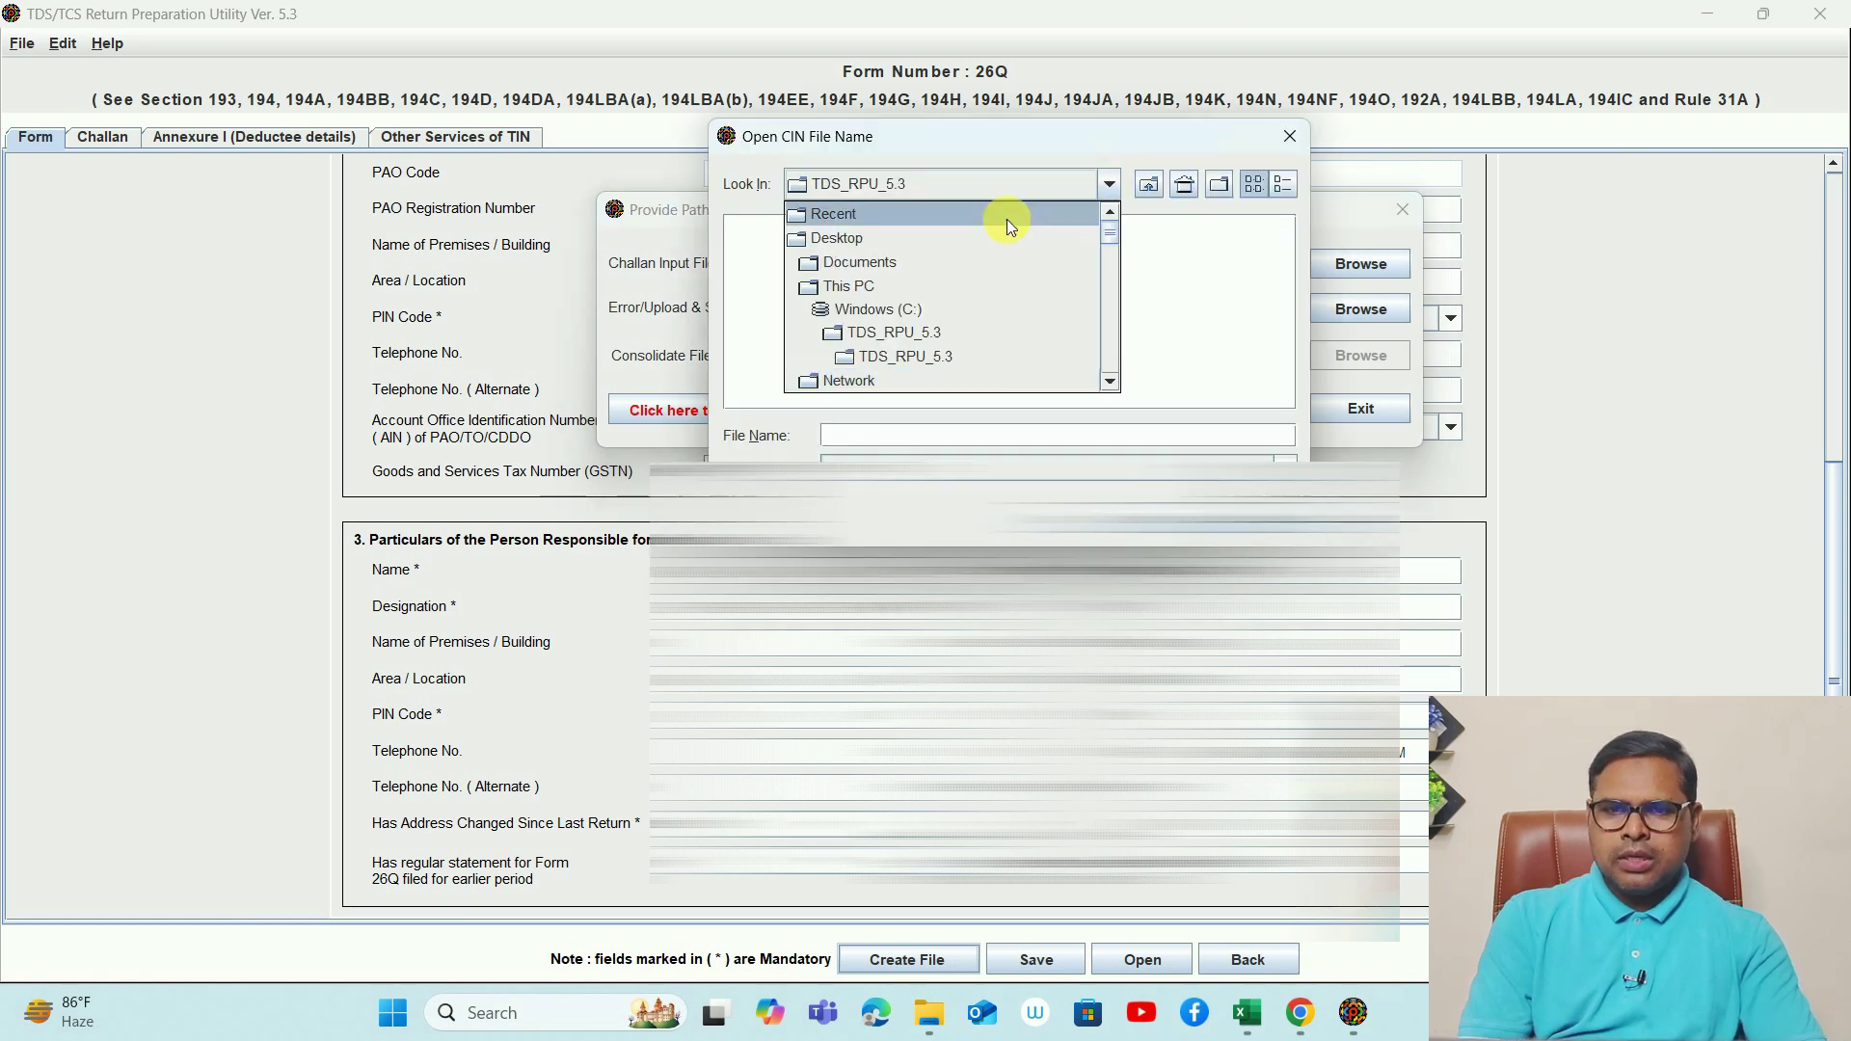
click(894, 238)
double_click(944, 293)
double_click(854, 230)
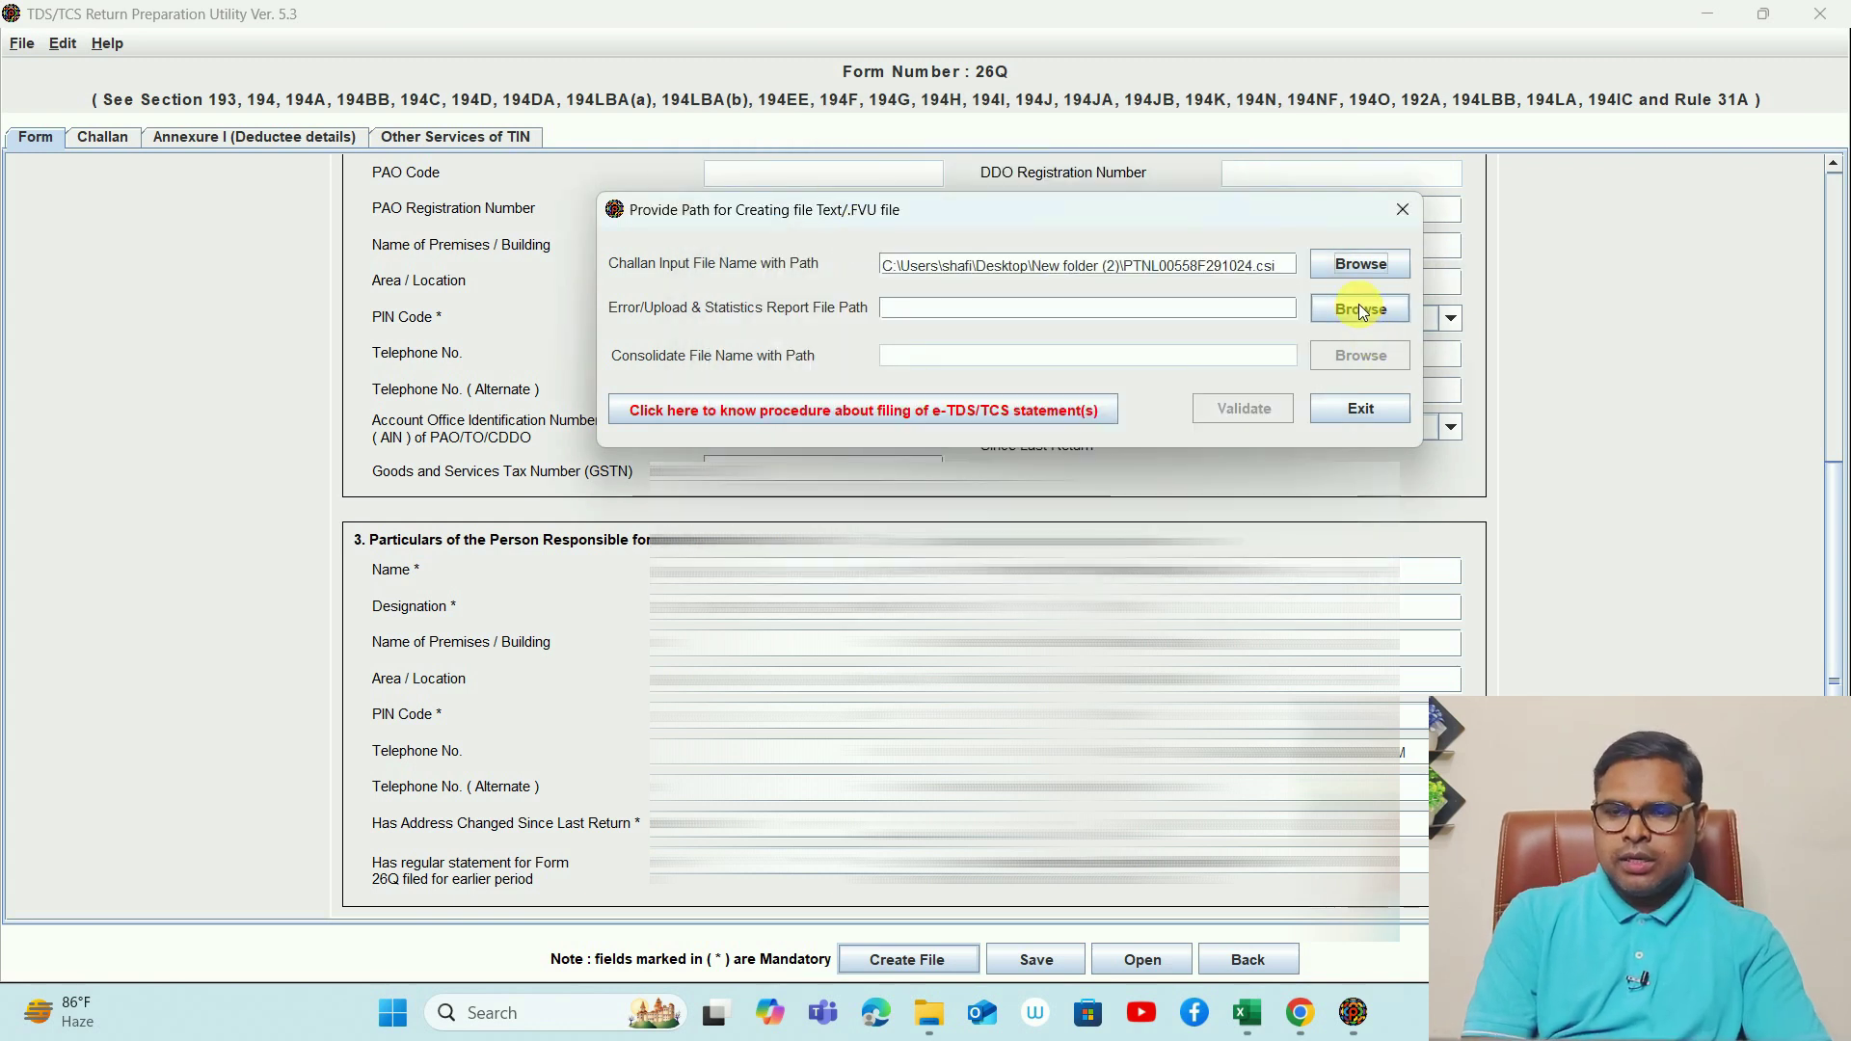
- Set the error/upload report path and validate the return, generating the FVU file
click(1362, 309)
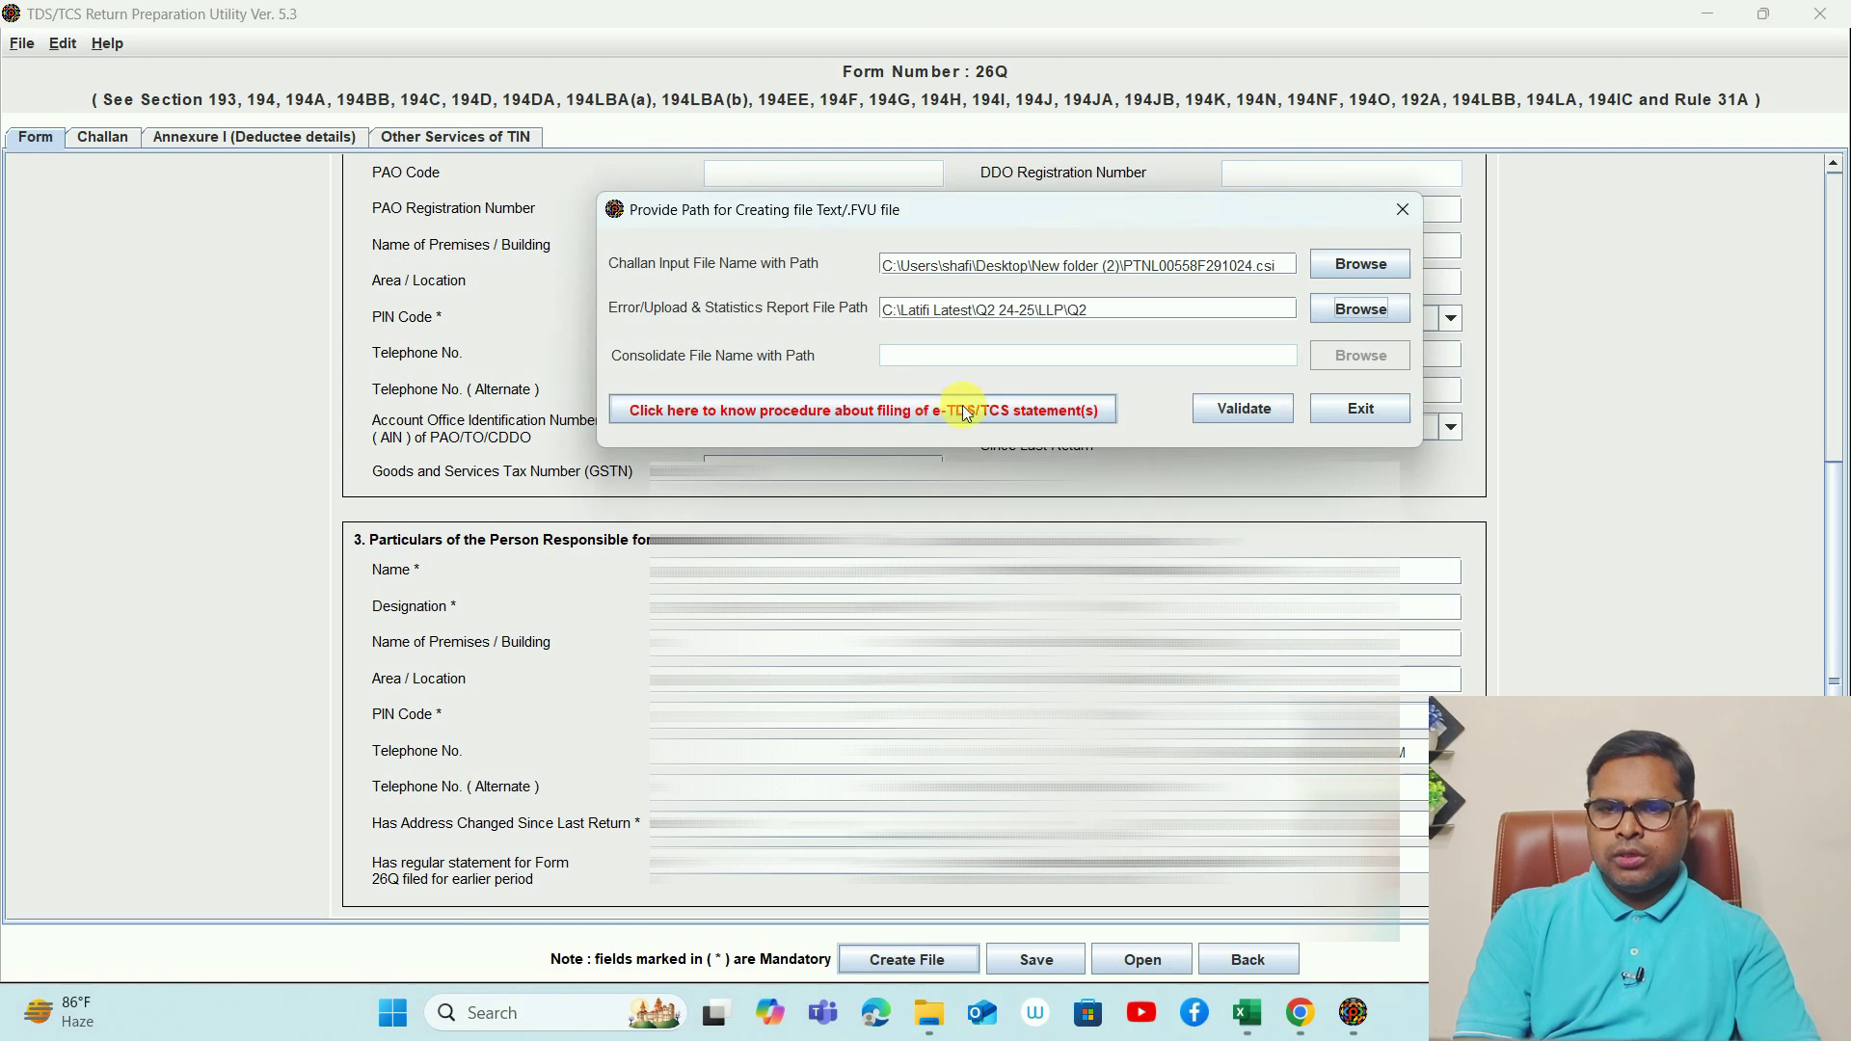
click(1242, 414)
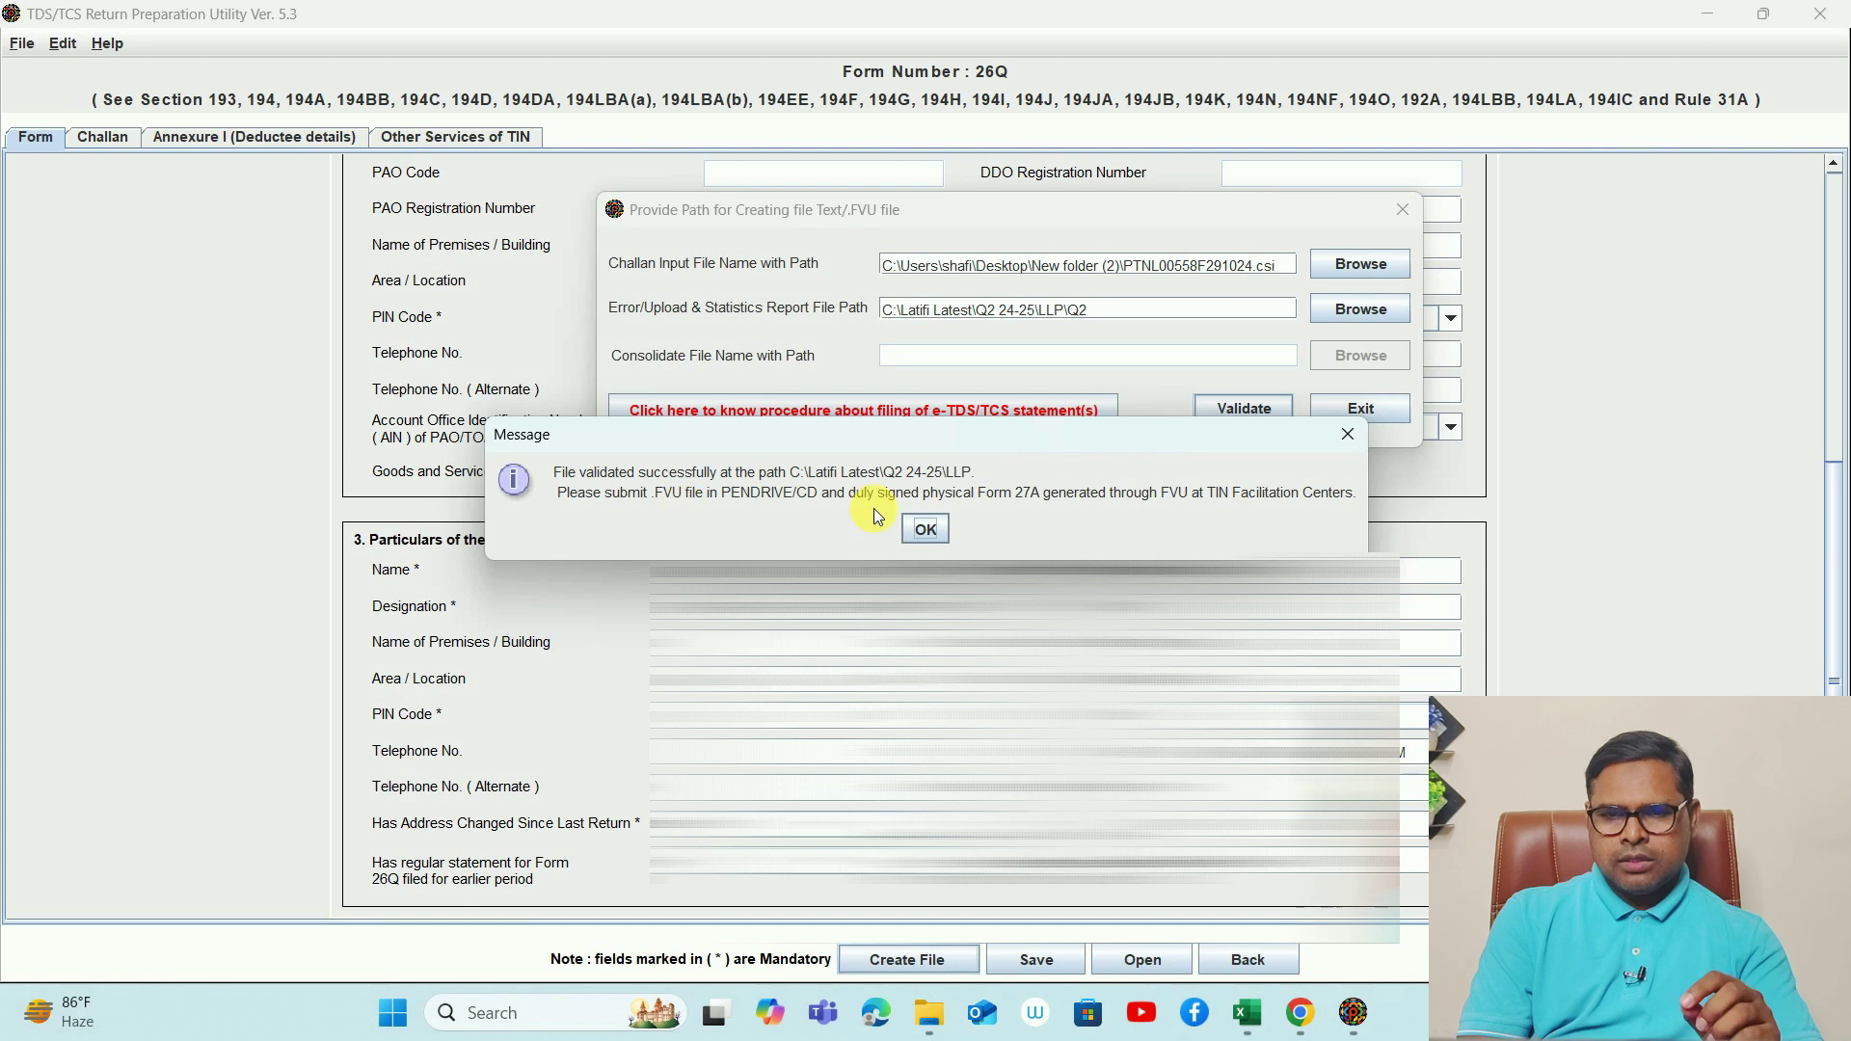
click(924, 528)
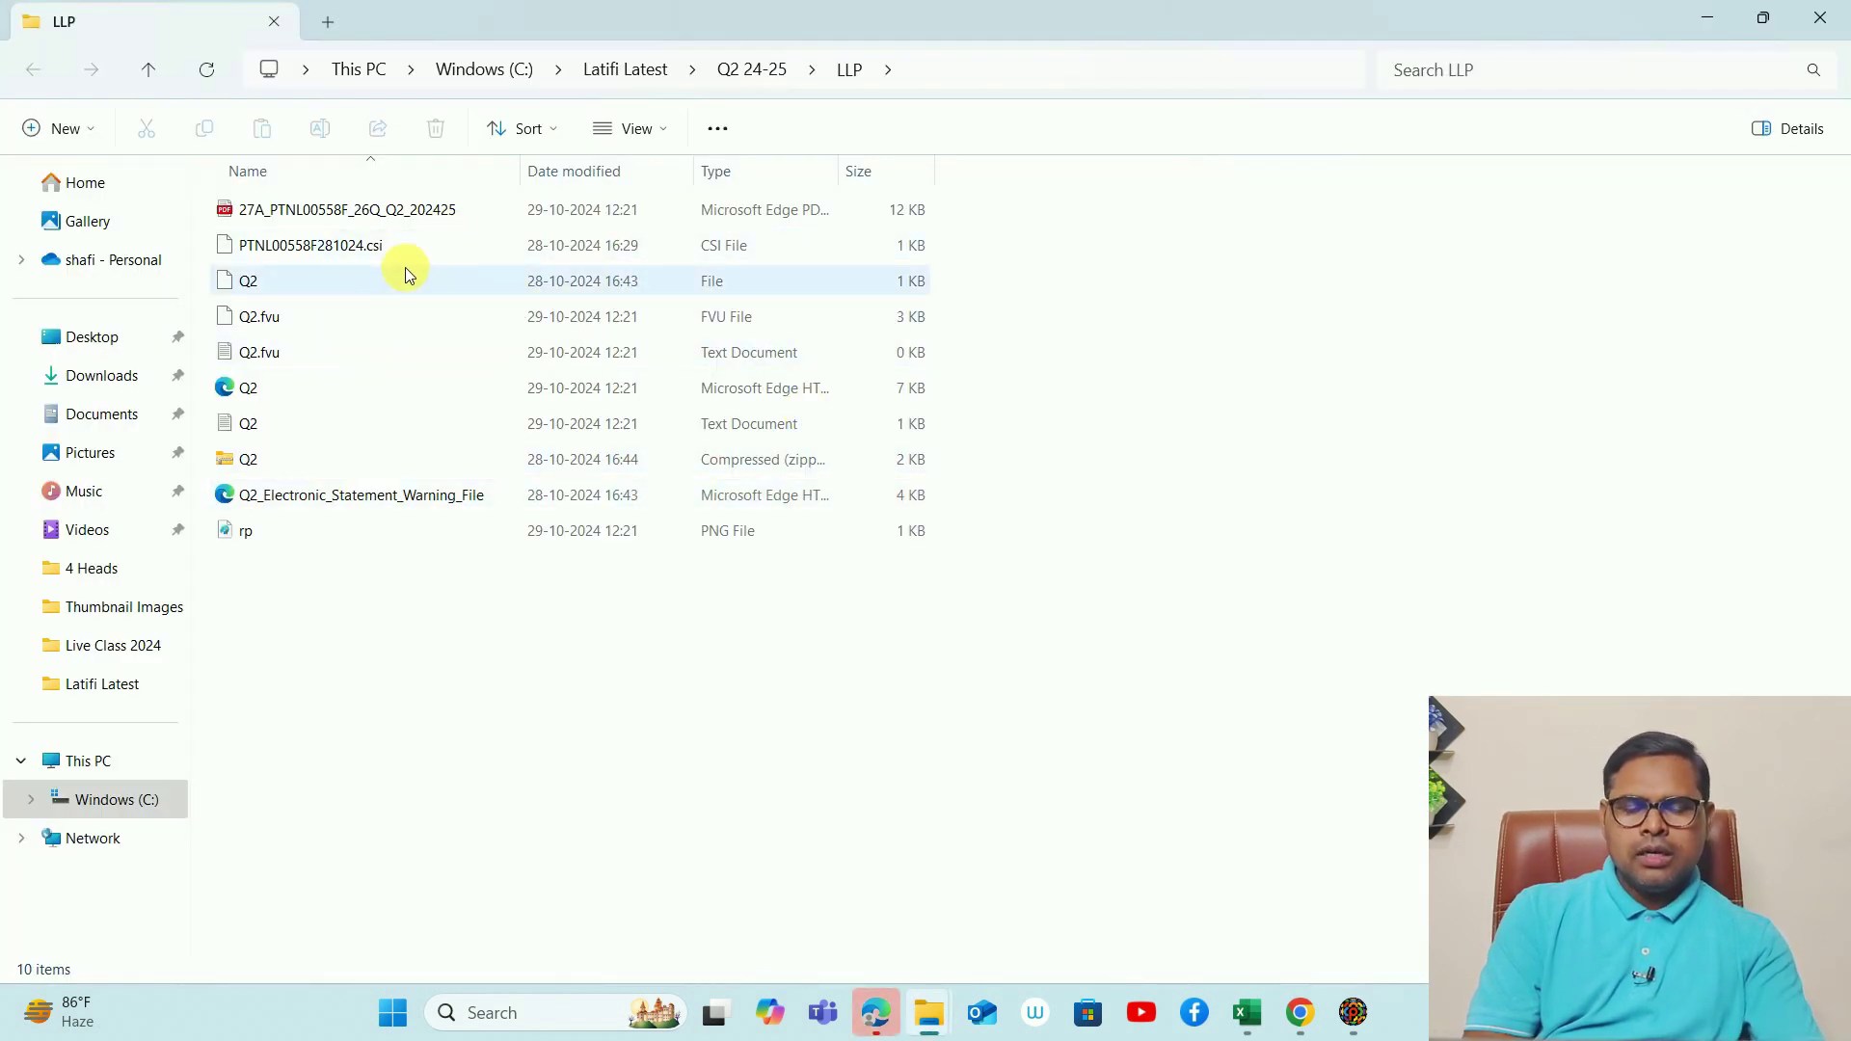
click(511, 317)
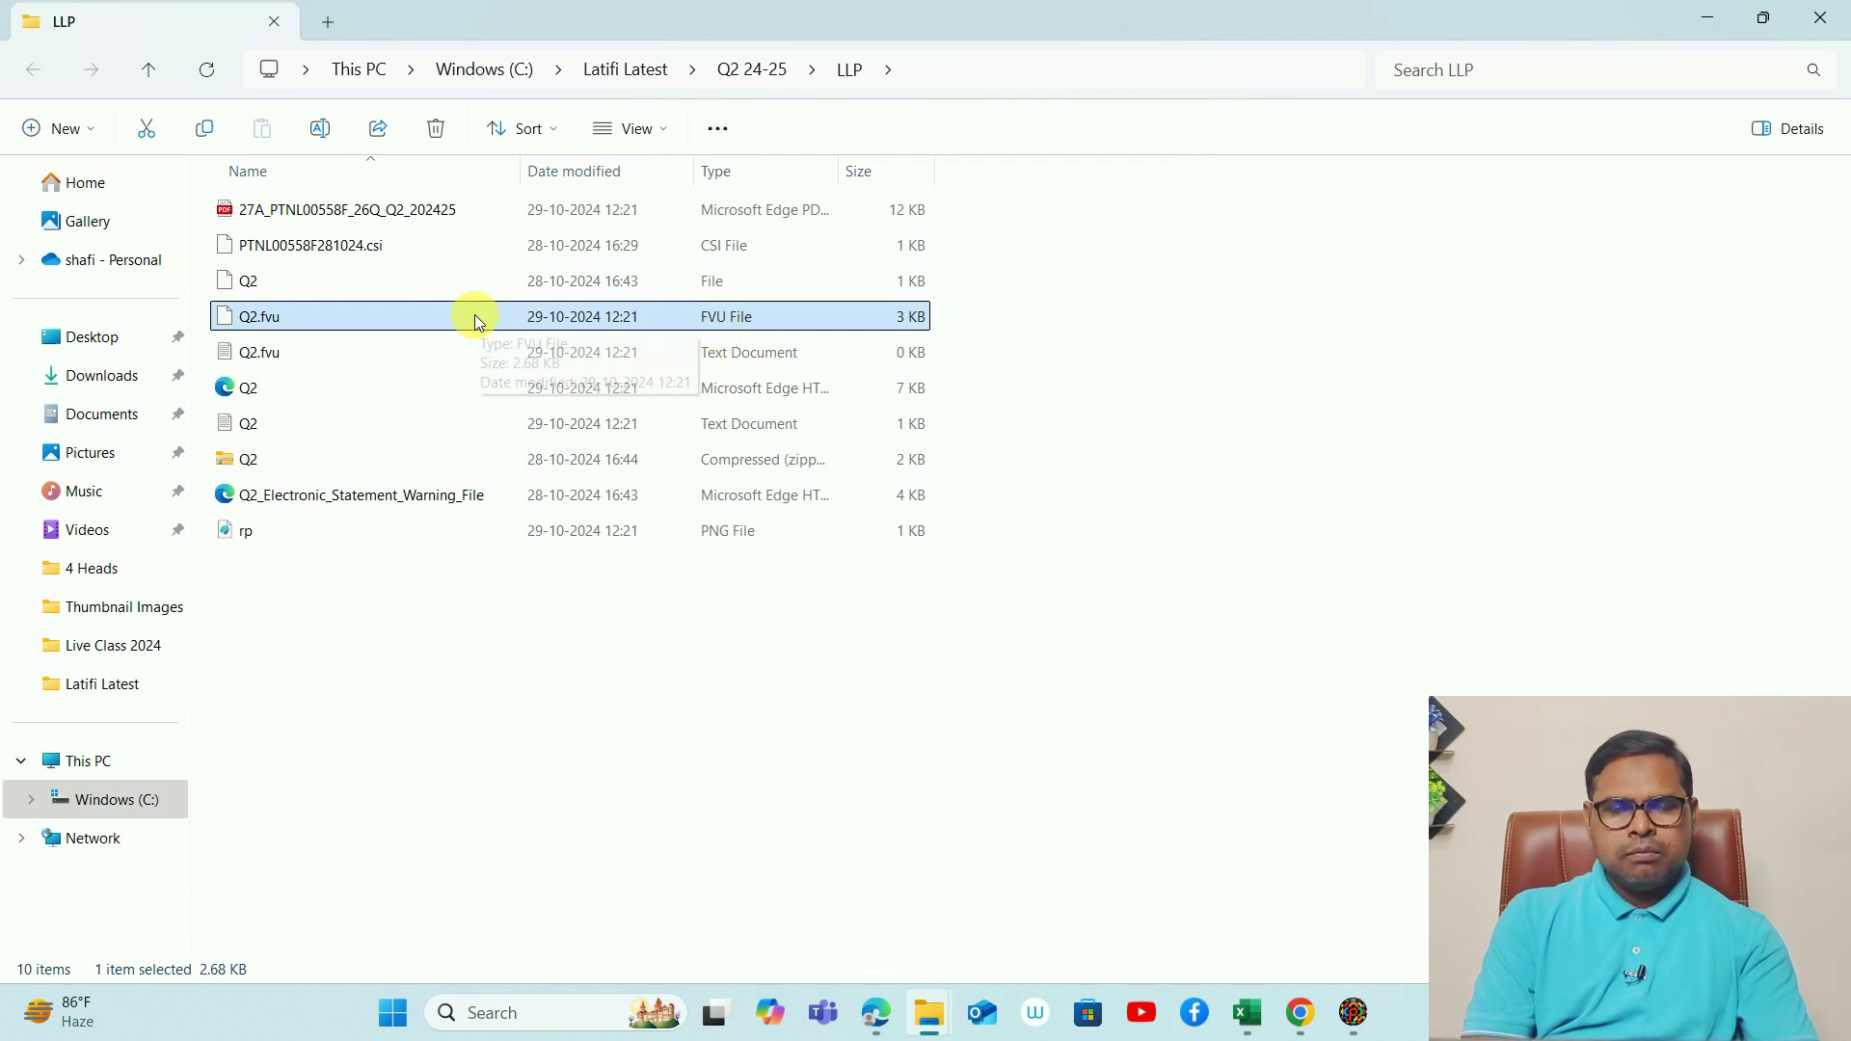
click(254, 459)
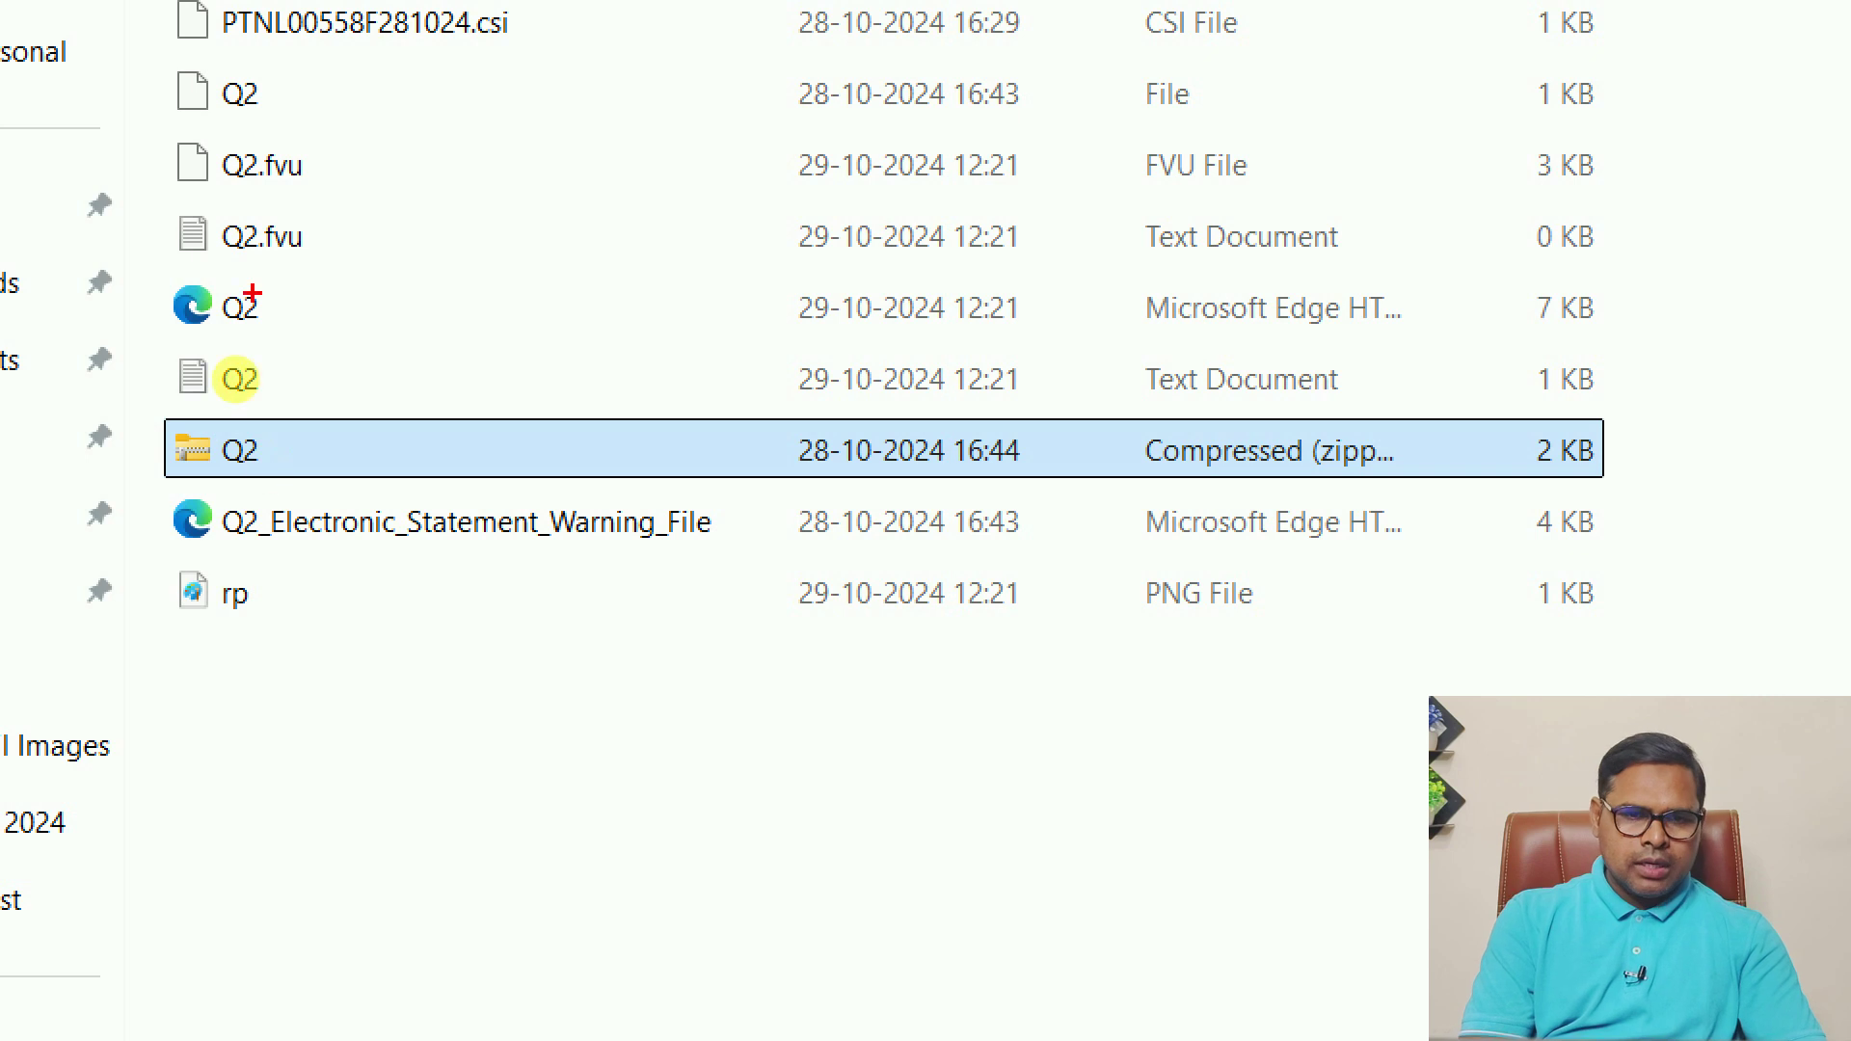
mouse_move(323, 386)
mouse_down()
mouse_move(125, 386)
mouse_move(318, 345)
mouse_up()
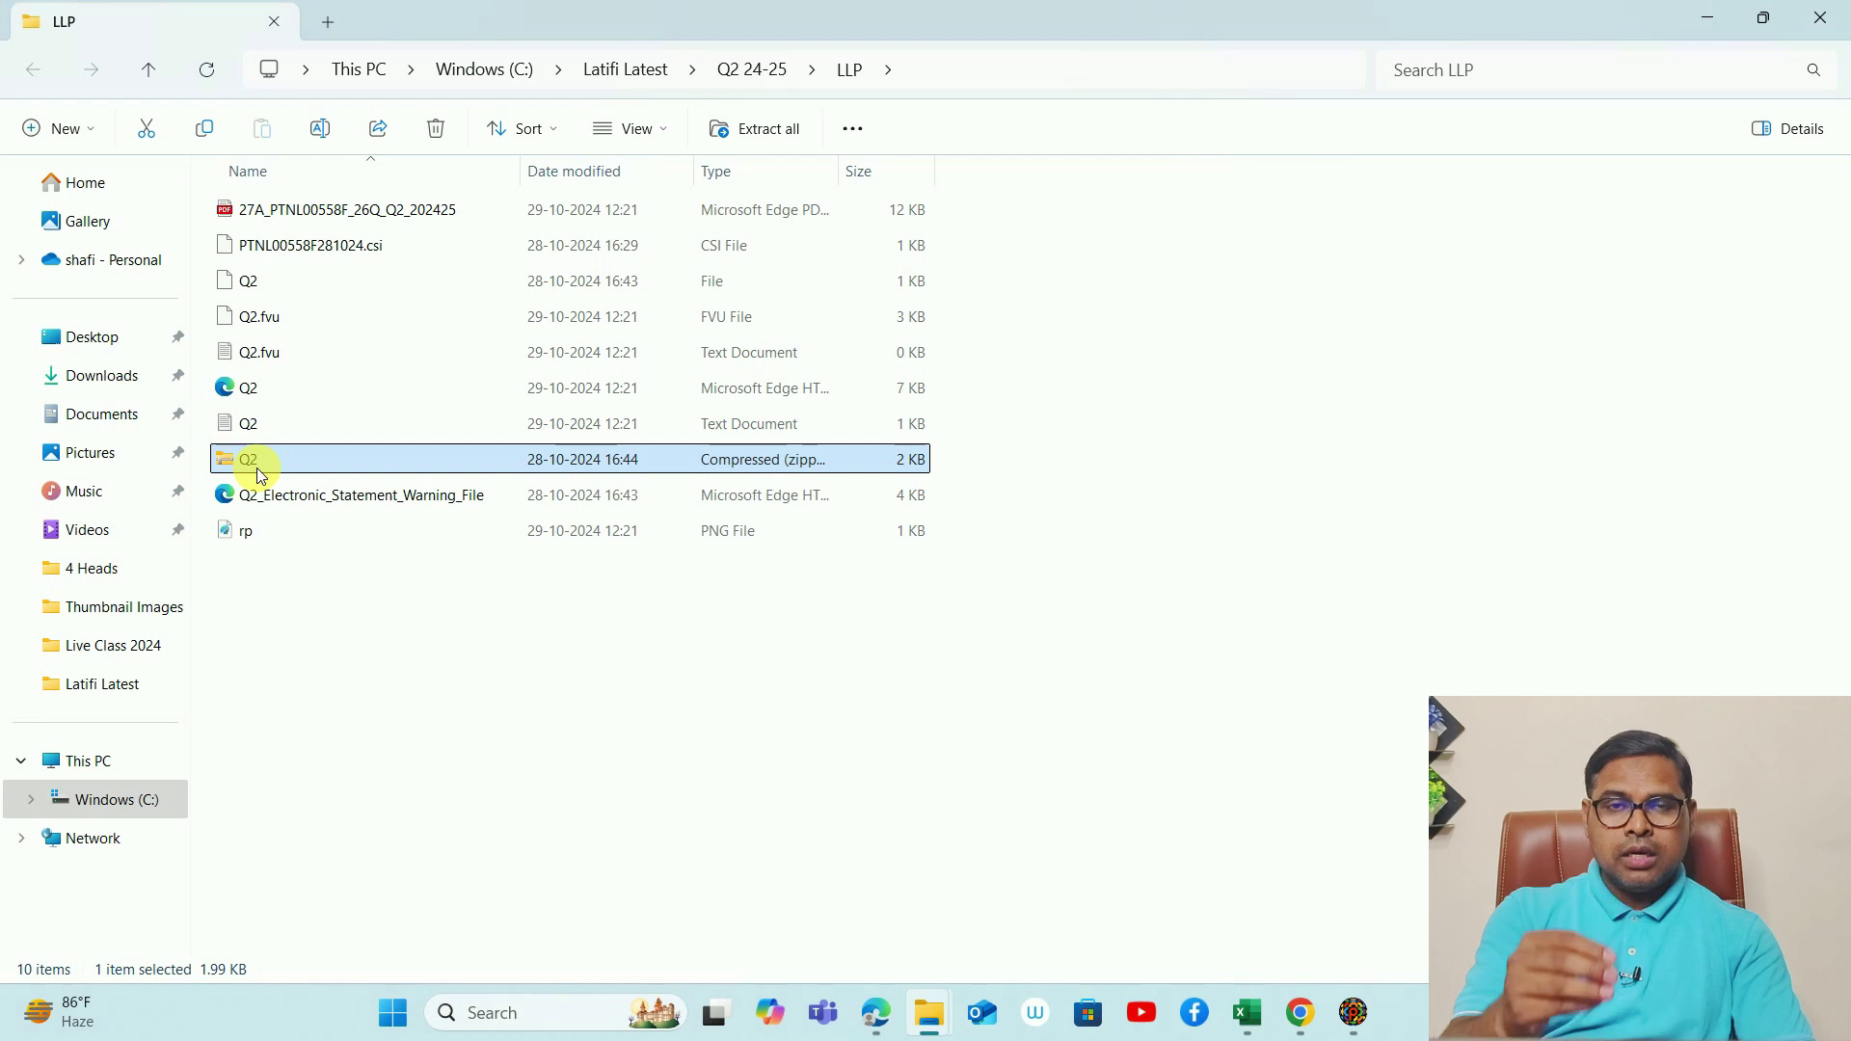
double_click(256, 467)
key(alt+Tab)
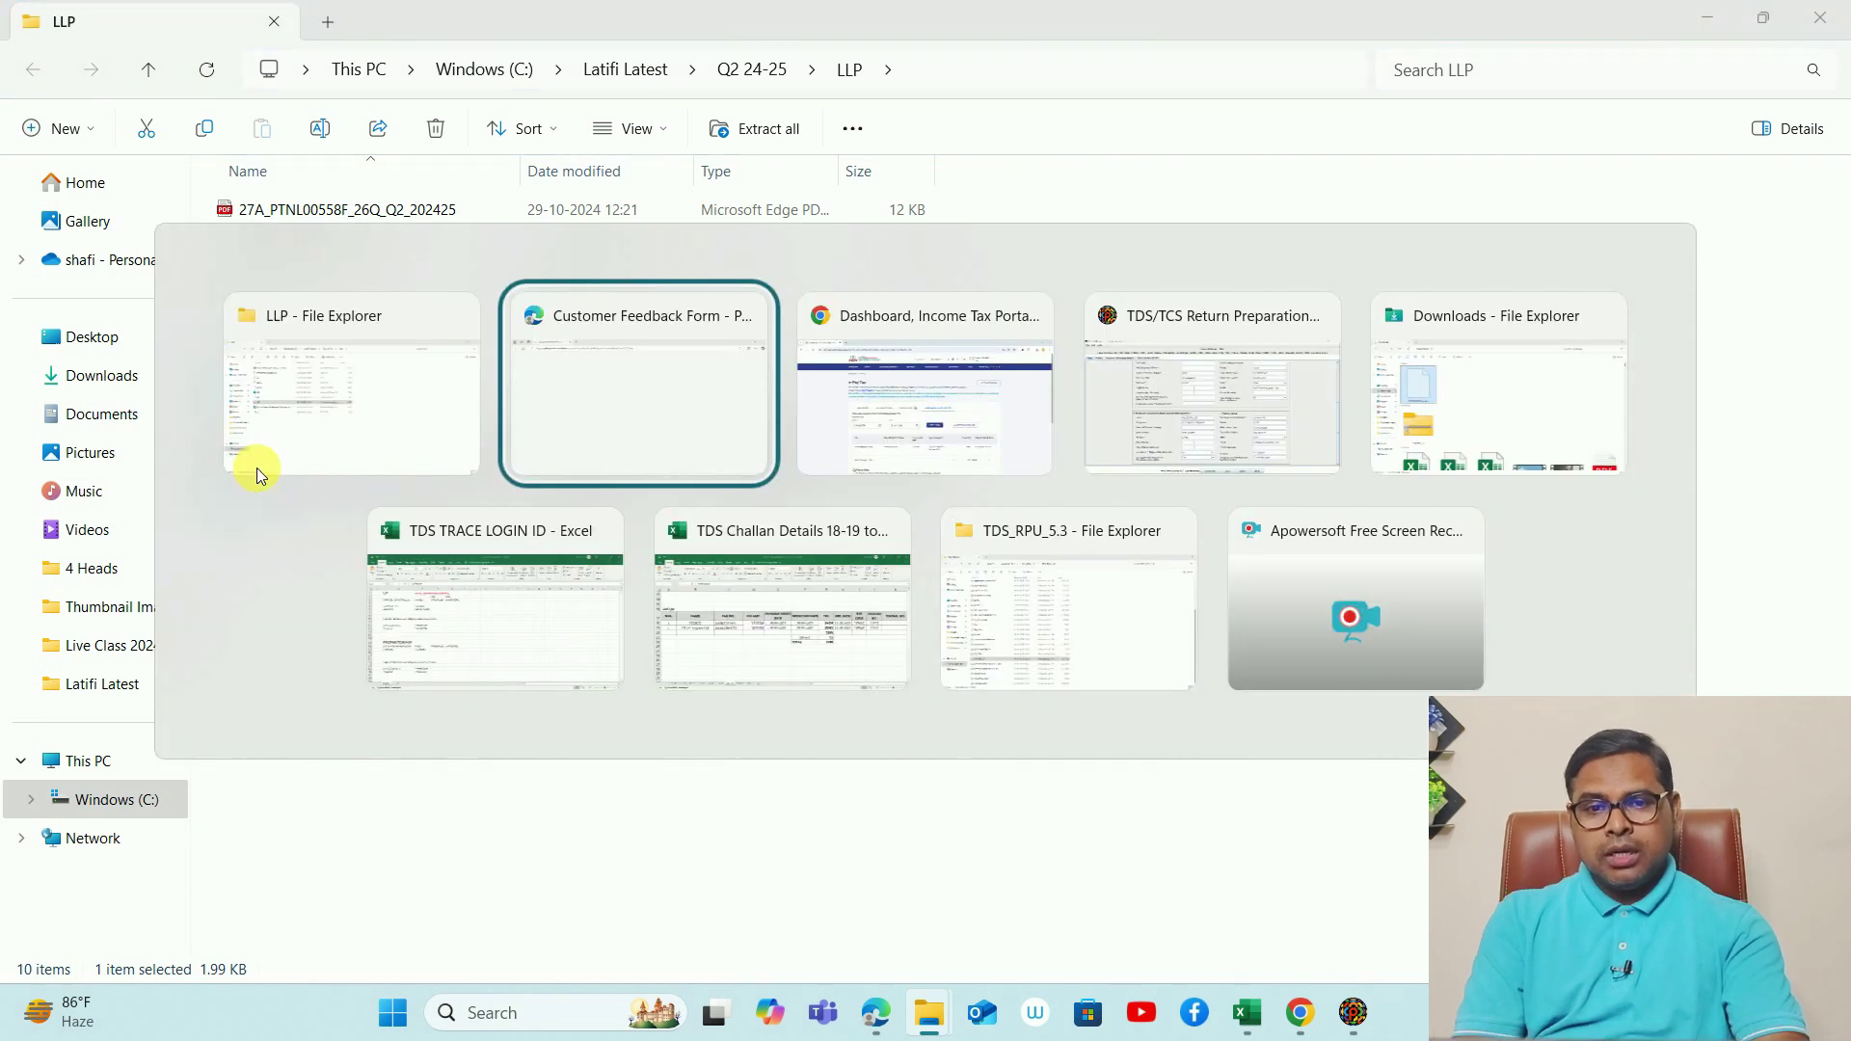